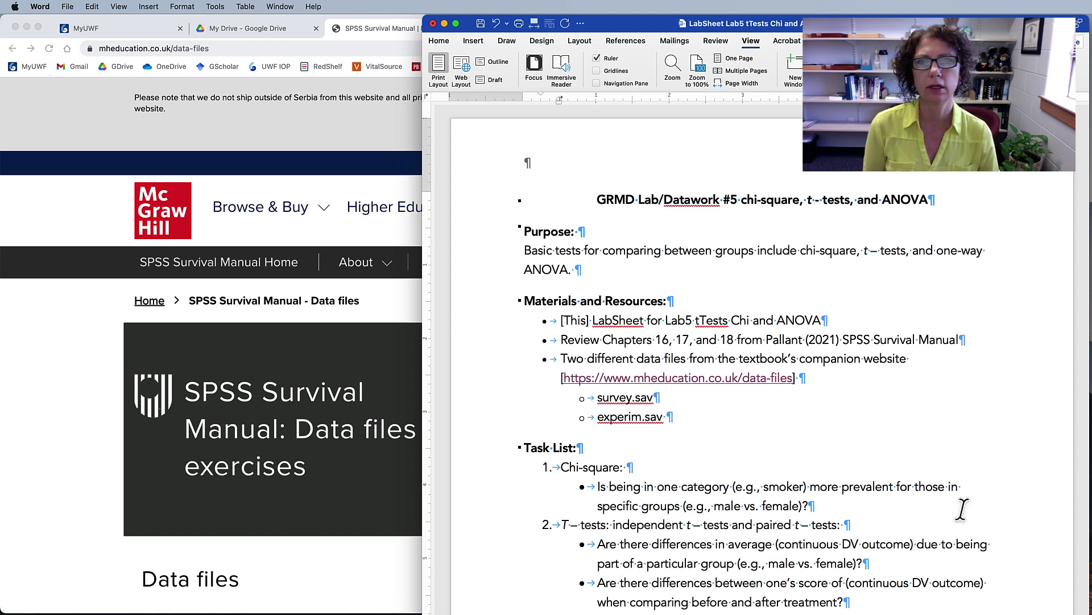
Review the lab sheet's materials list, highlighting the reference to Chapters 16, 17, and 18 from Pallant (2021).
scroll(819, 336, down, 2)
scroll(820, 340, up, 2)
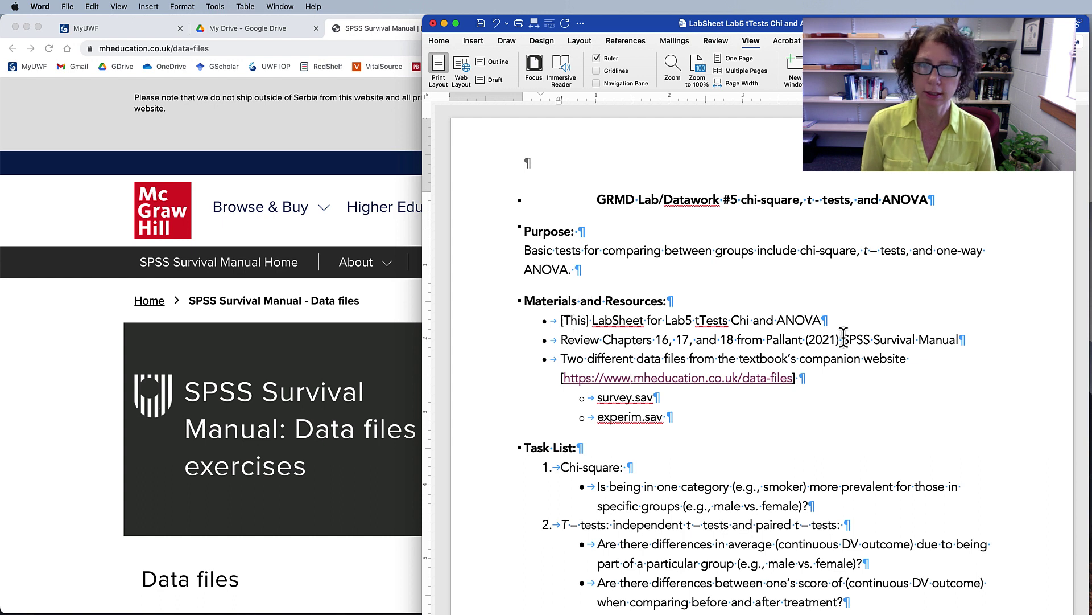
drag(602, 340, 838, 340)
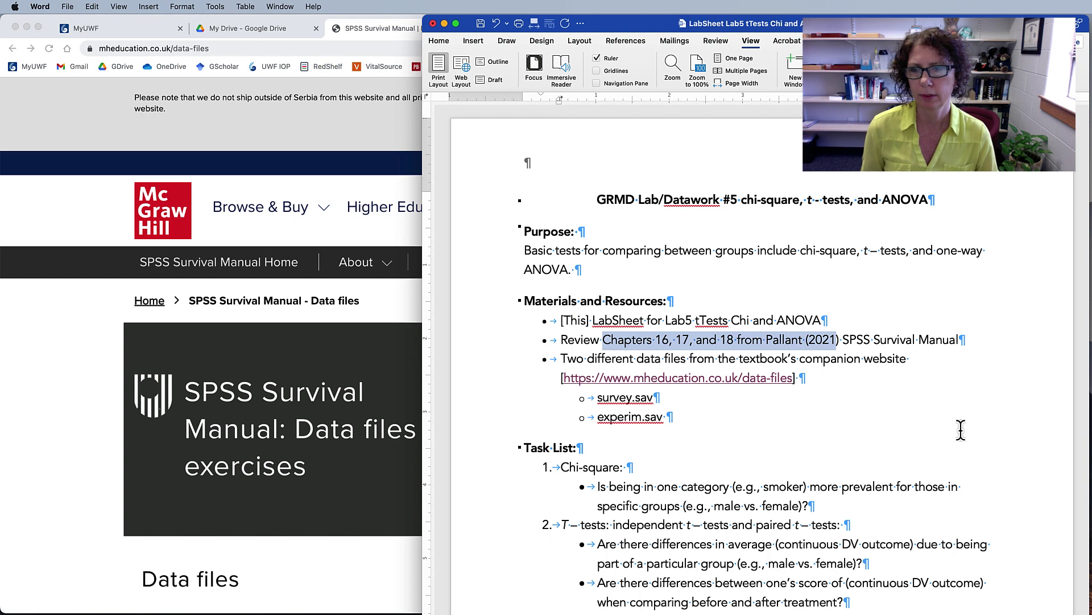
Switch to the SPSS Survival Manual data files page in Chrome and examine the Survey.sav and Experim.sav descriptions.
click(71, 401)
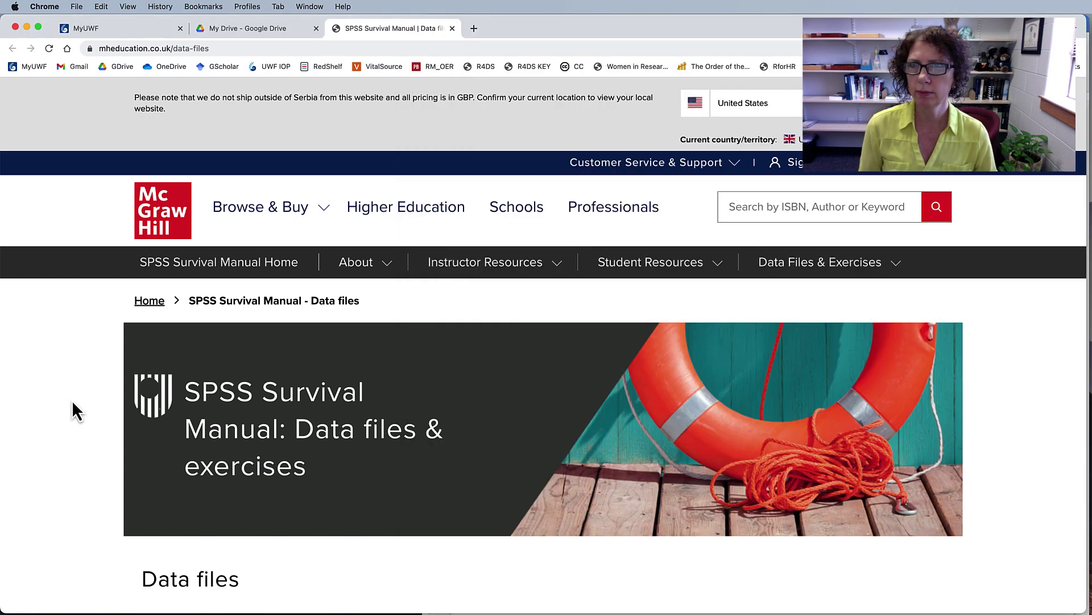
scroll(233, 276, down, 5)
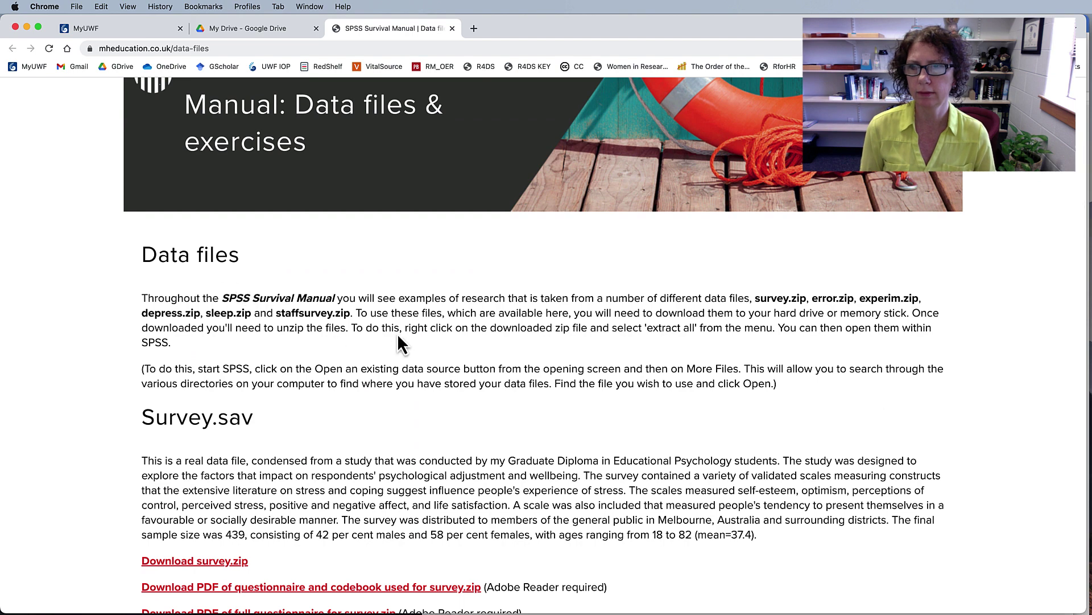
scroll(402, 336, down, 3)
drag(155, 269, 254, 268)
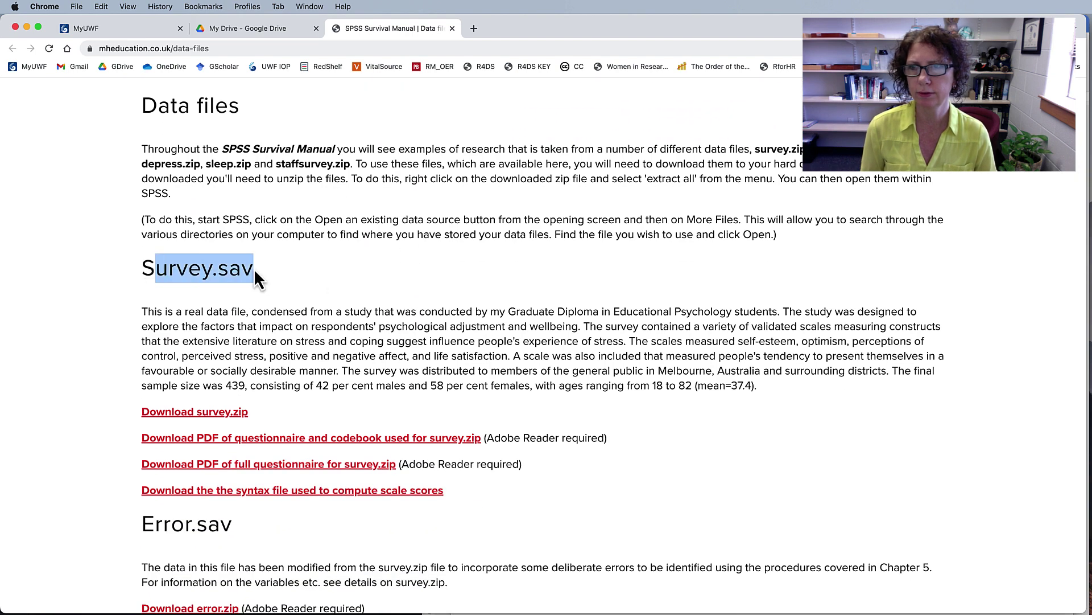
scroll(589, 316, down, 1)
scroll(588, 316, down, 6)
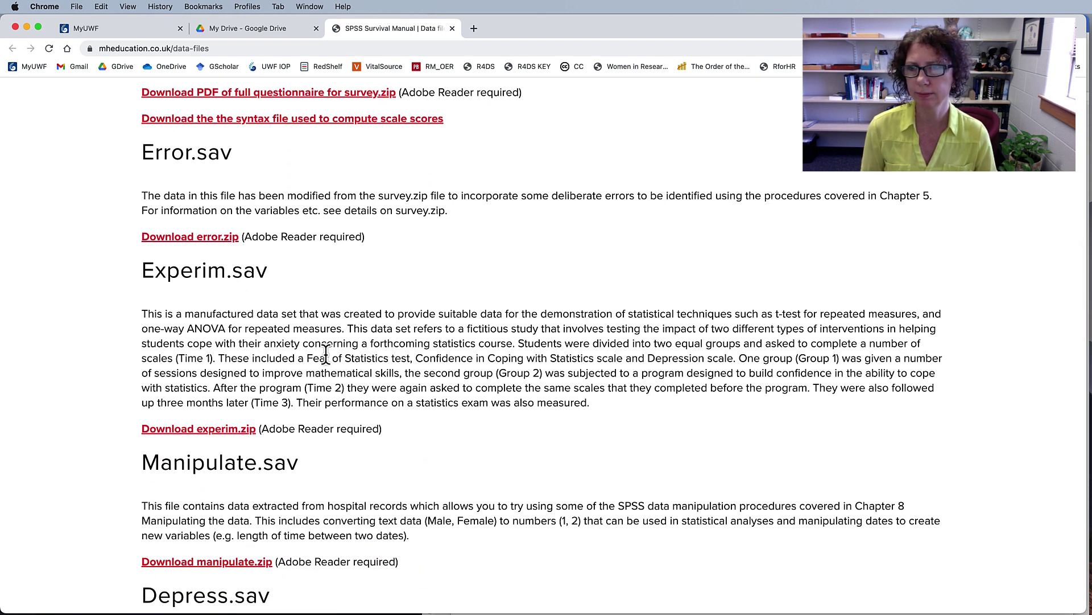
drag(353, 313, 441, 391)
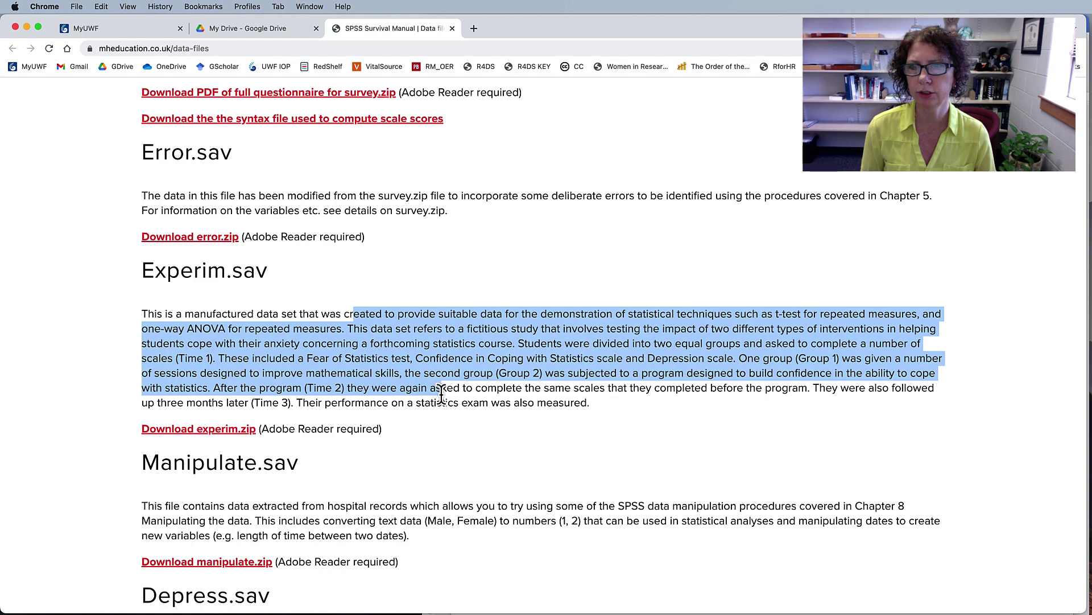
scroll(441, 392, up, 5)
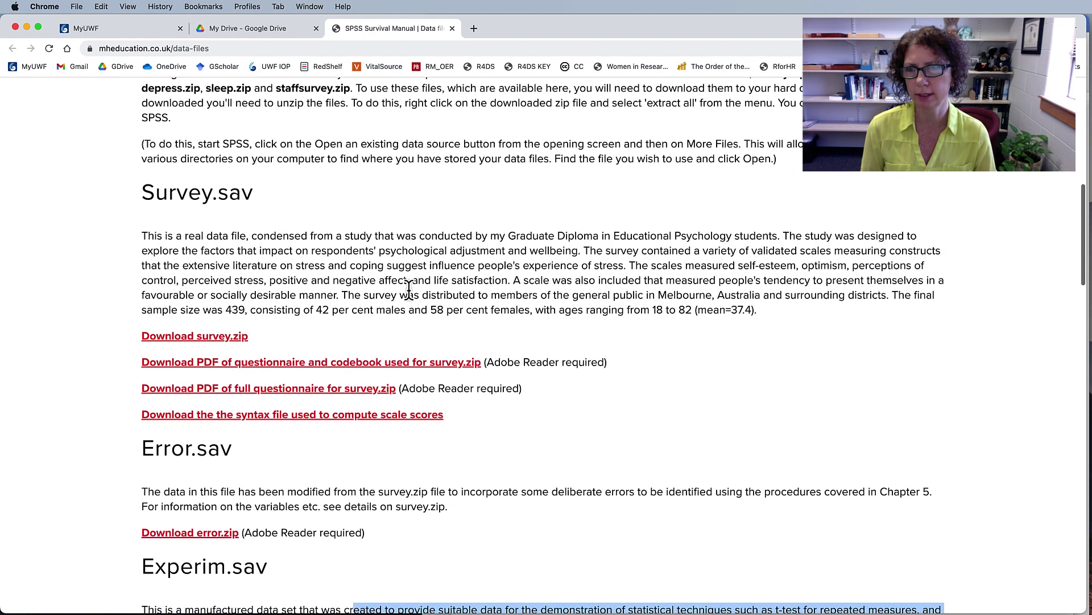
drag(314, 236, 342, 299)
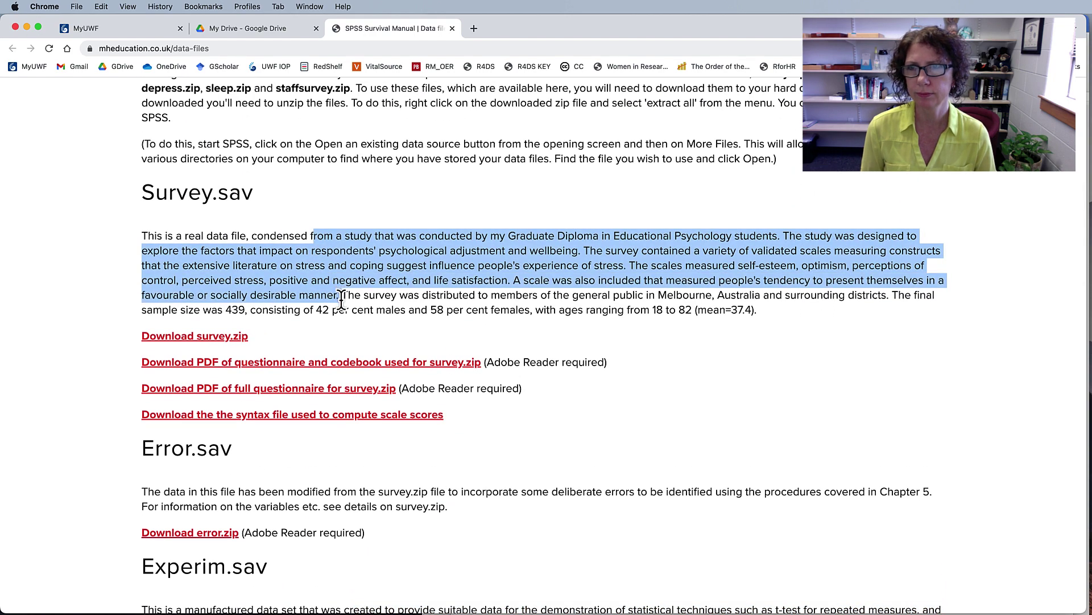
scroll(341, 299, up, 1)
Return to the Word lab sheet and review the task list's t-test questions and One-way ANOVA item.
key(super+Tab)
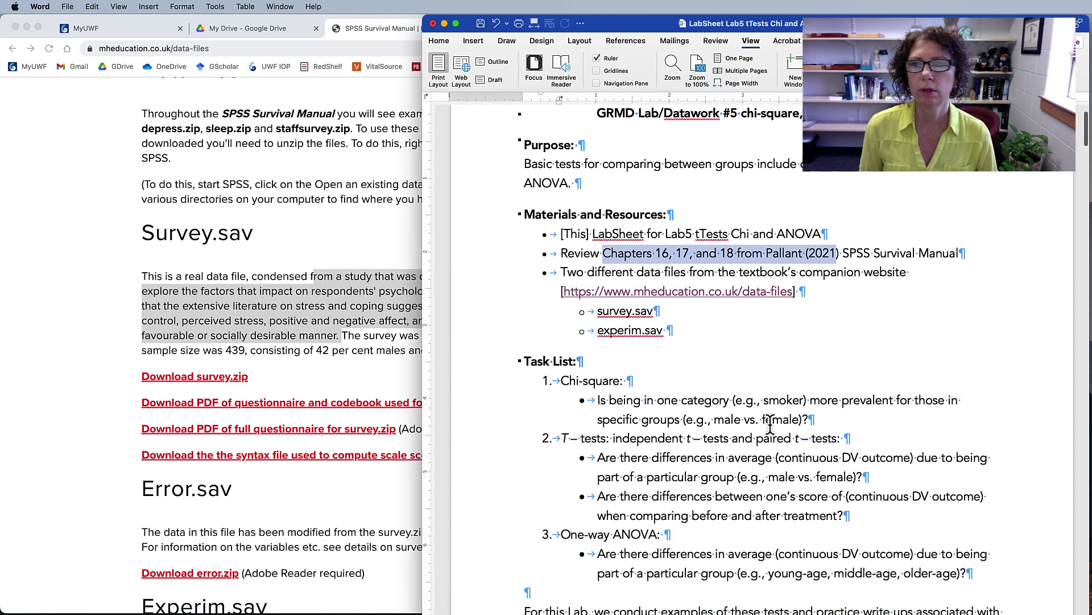
scroll(770, 424, down, 5)
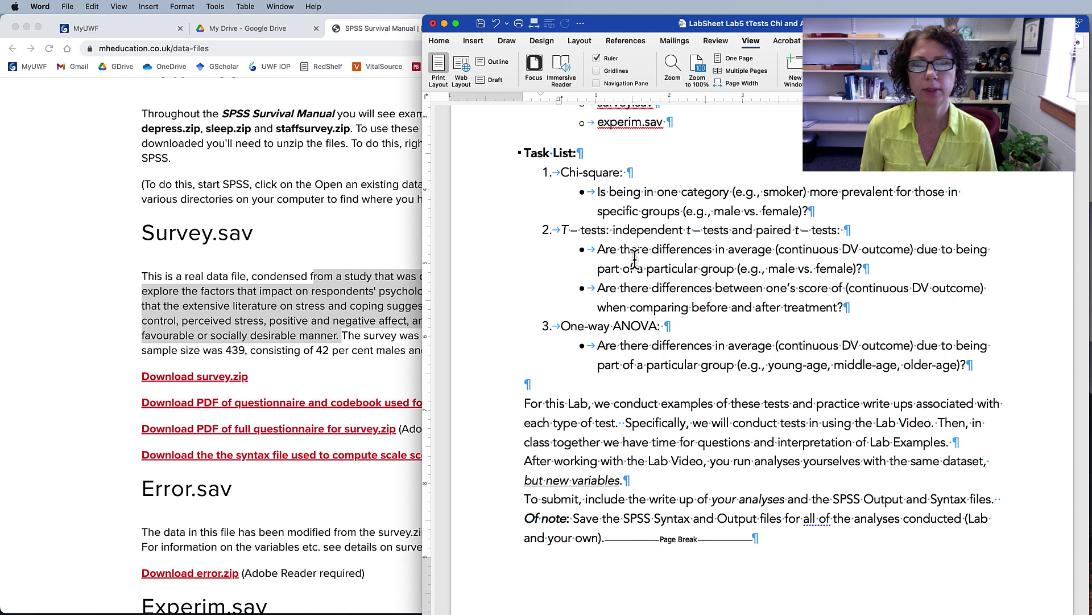
drag(620, 250, 777, 251)
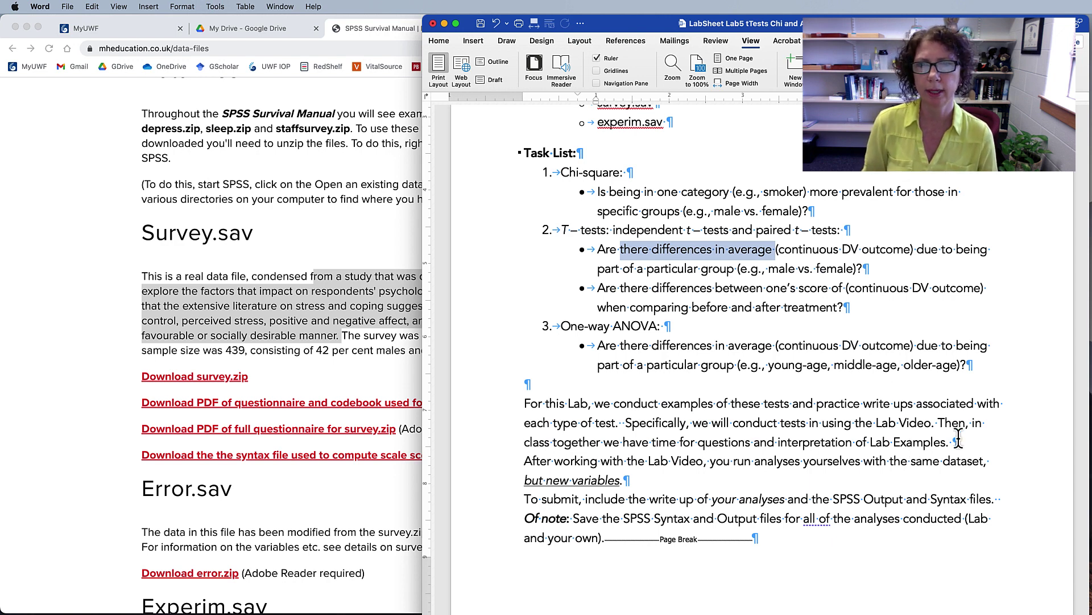
drag(604, 288, 722, 302)
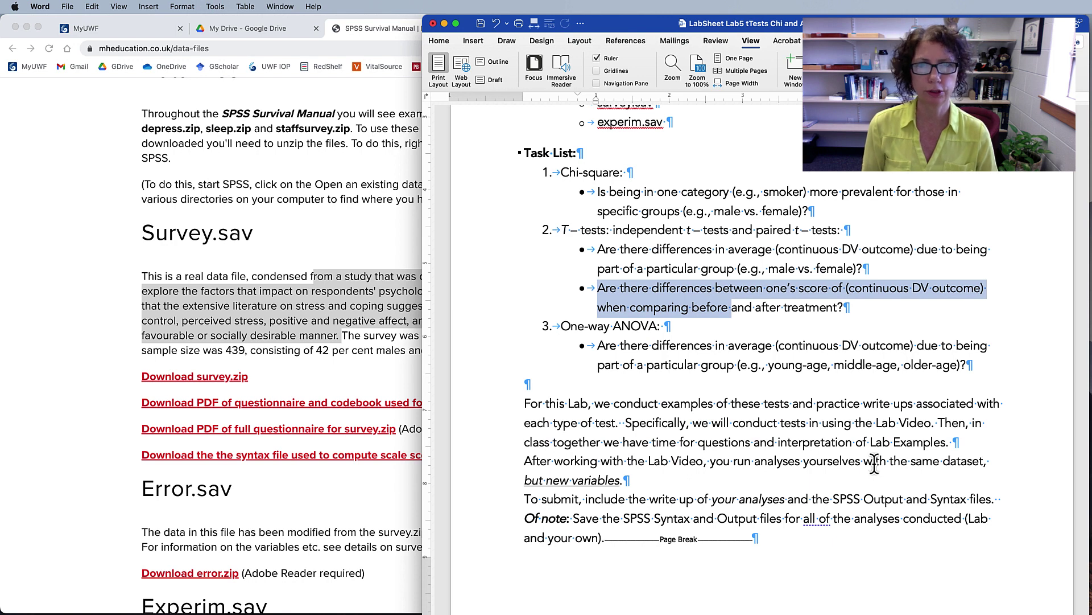
scroll(876, 465, down, 1)
double_click(637, 315)
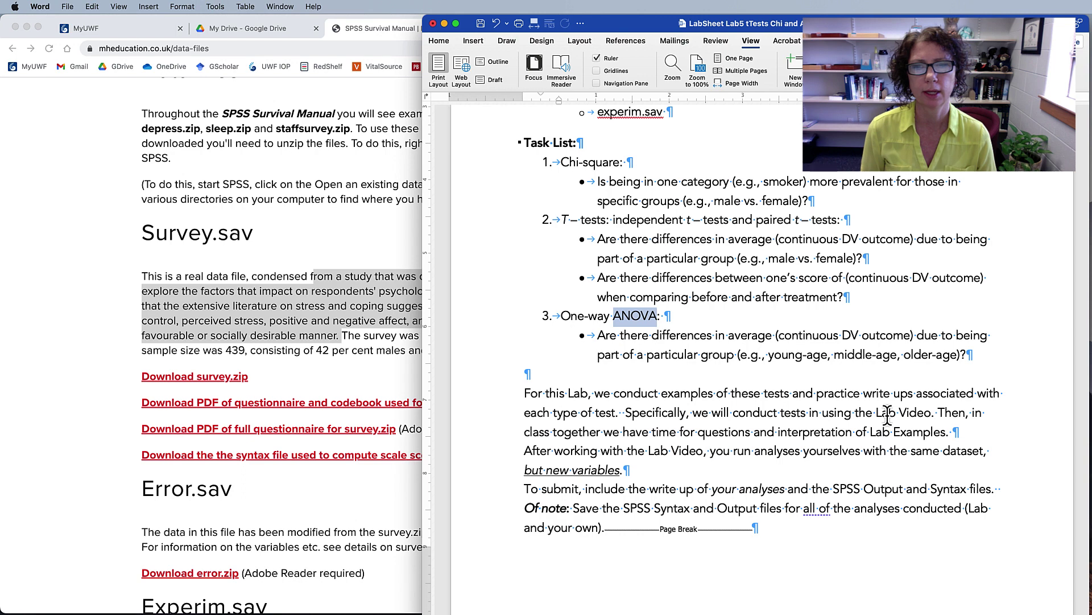
Review the submission instructions below the task list, highlighting the write-up, SPSS Output and Syntax, and file-saving requirements.
scroll(889, 415, down, 2)
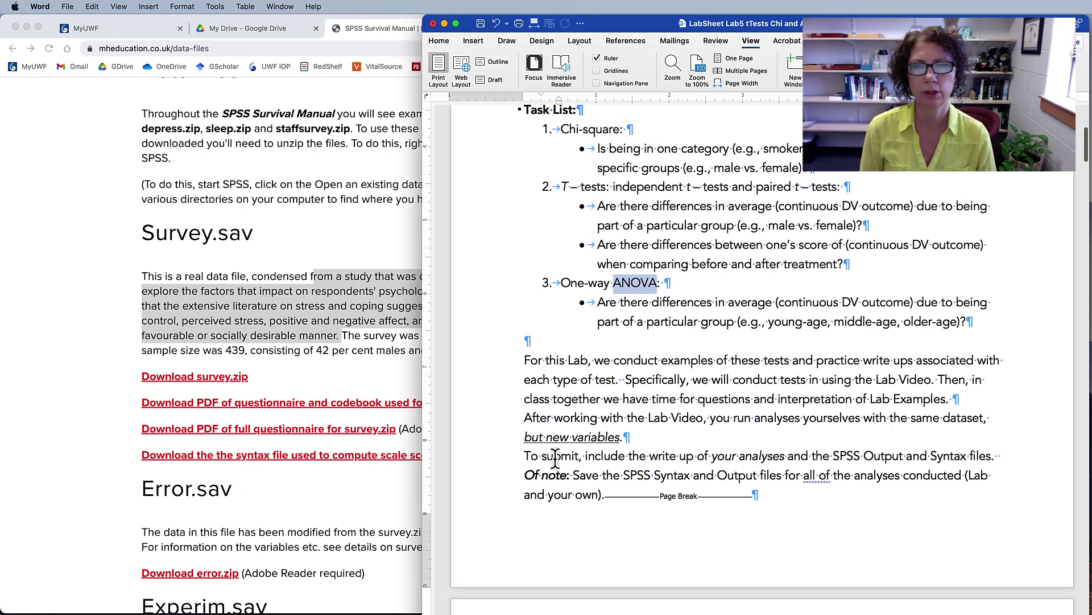
drag(557, 455, 744, 455)
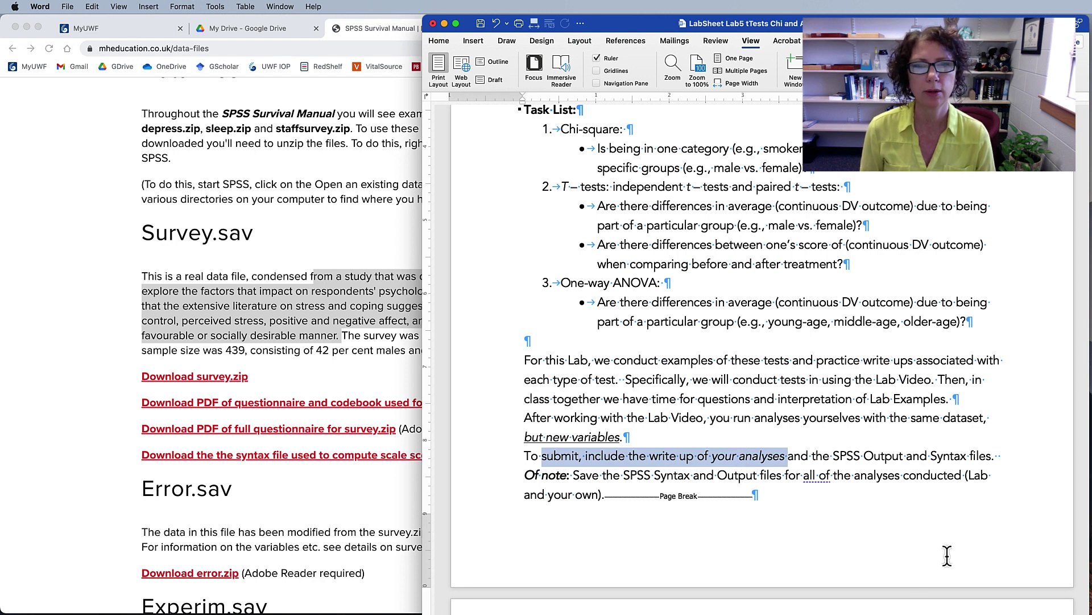
drag(832, 456, 959, 456)
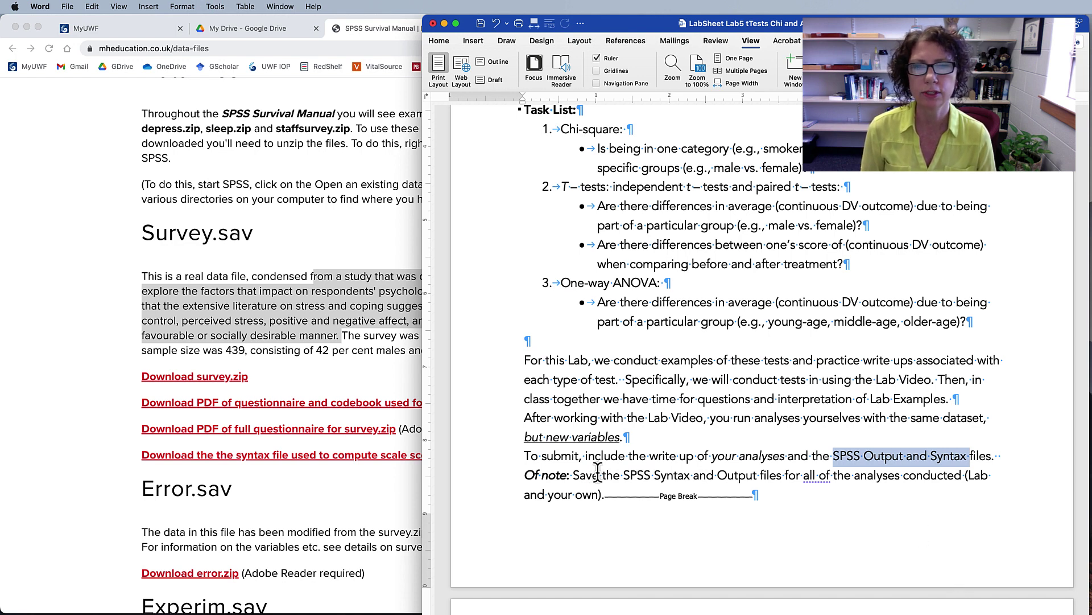
drag(573, 475, 819, 478)
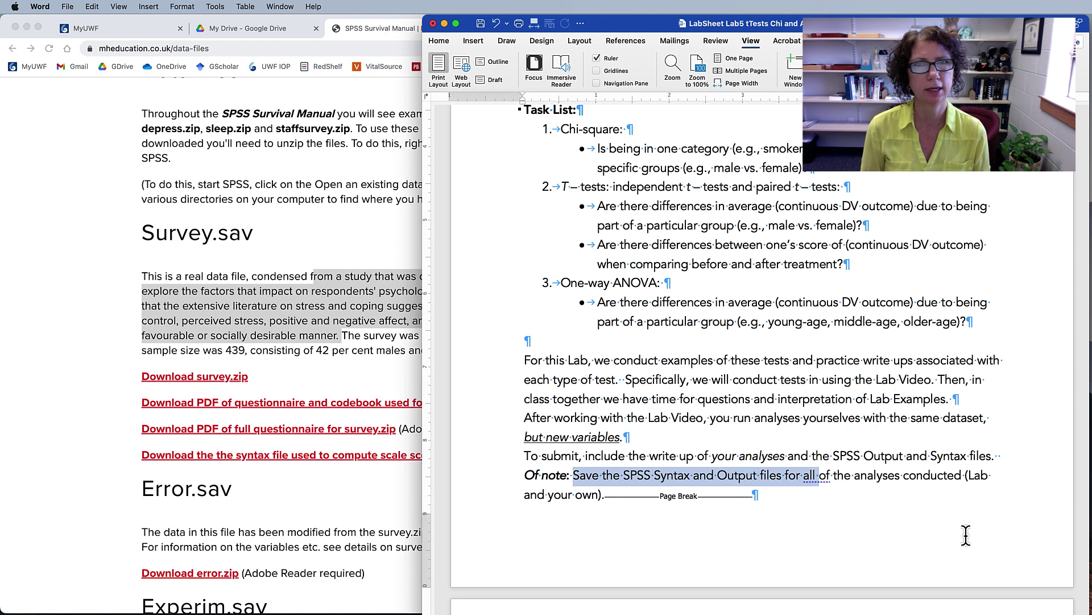
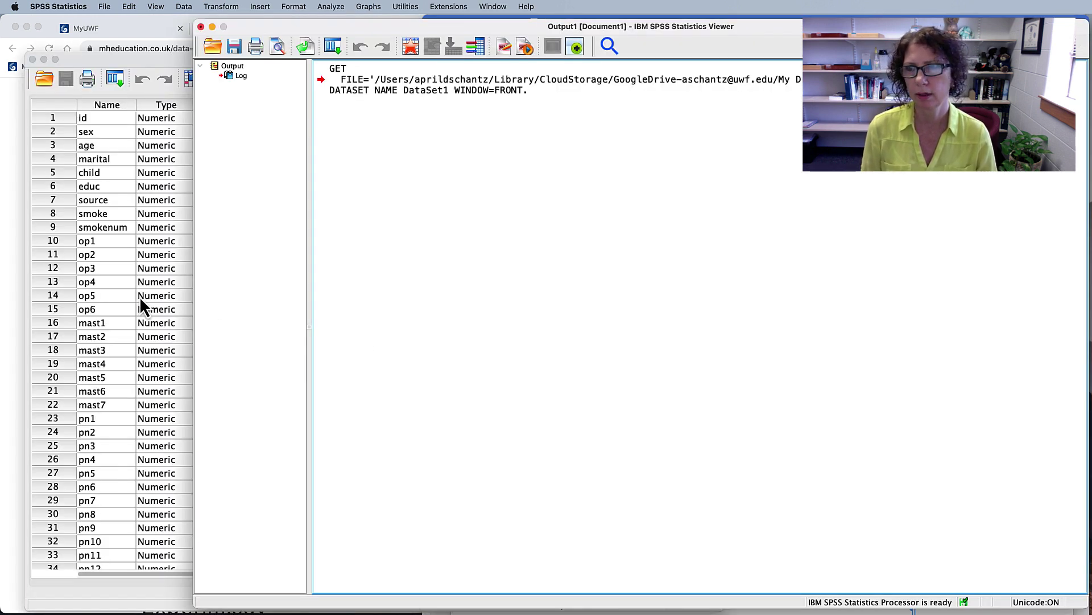
Bring the survey.sav Data Editor forward in SPSS and inspect the value labels of the sex variable.
click(140, 298)
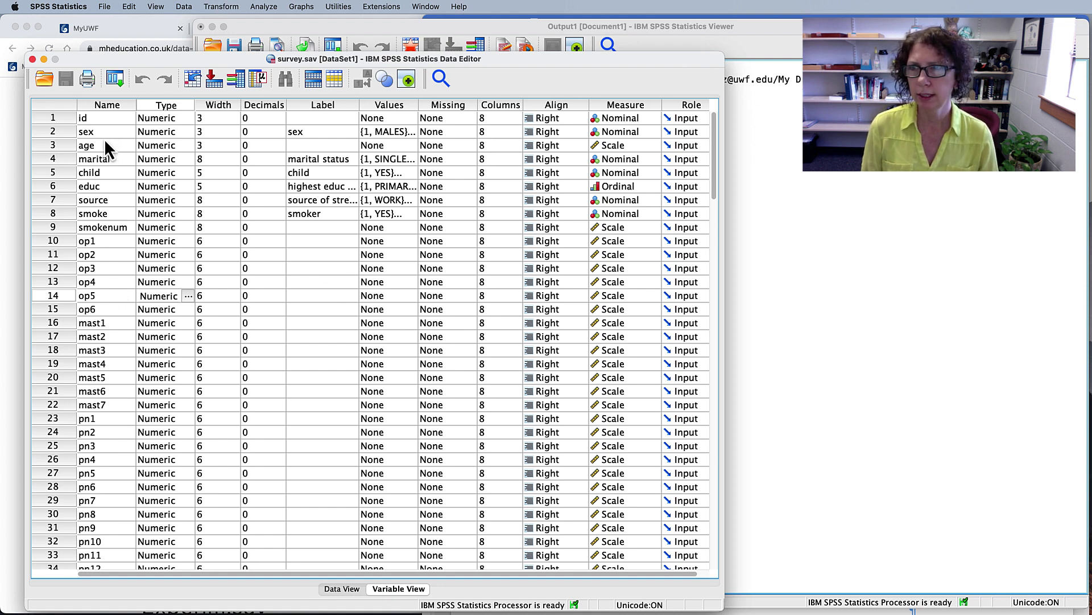
click(55, 133)
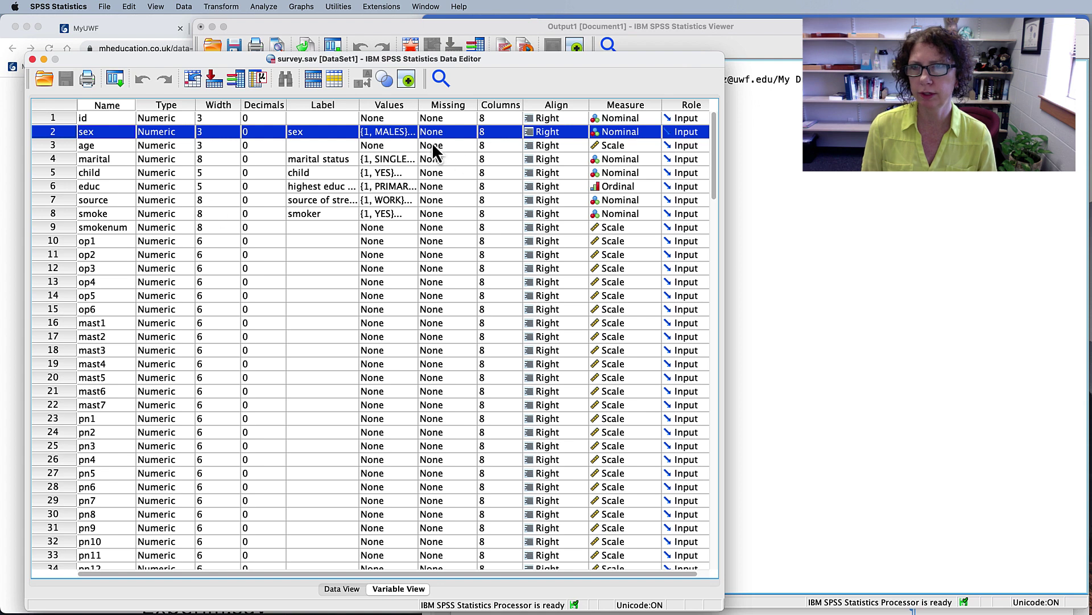
click(411, 132)
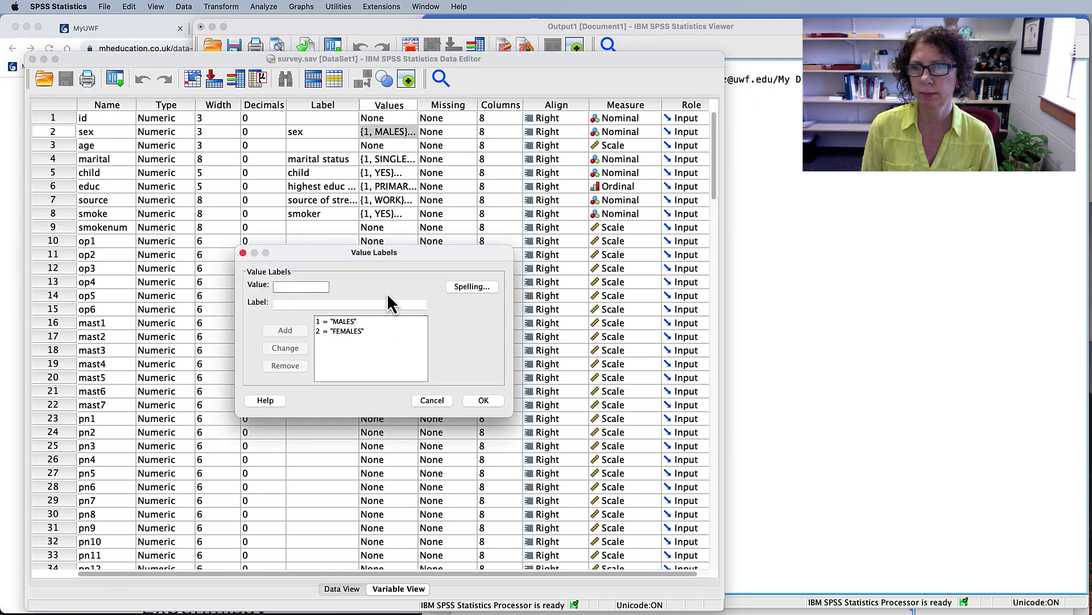
click(430, 403)
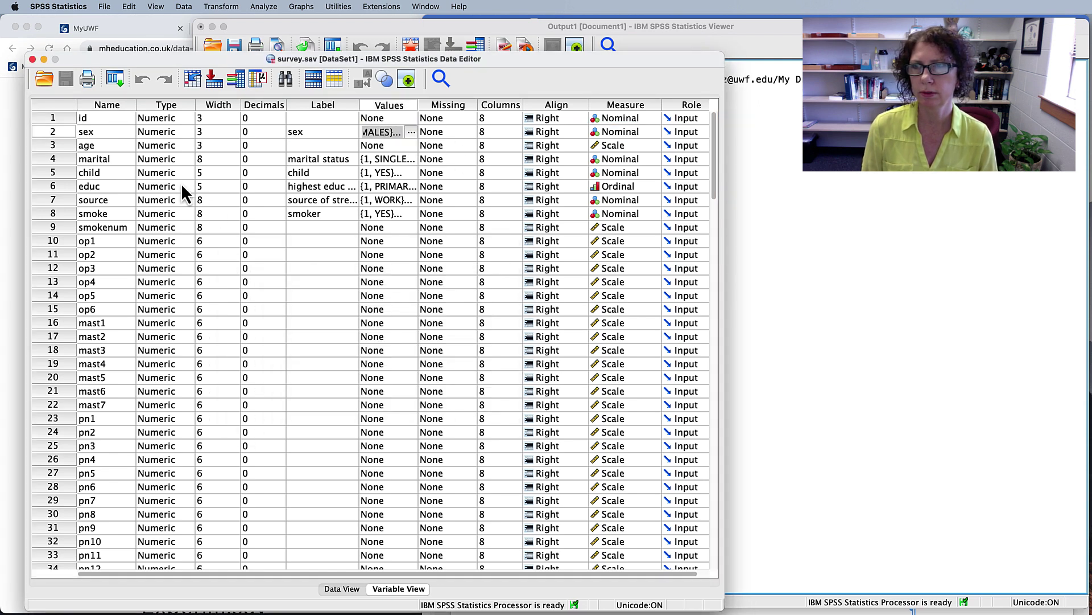
Inspect the value labels of the smoke variable and close the label definitions.
click(60, 213)
click(411, 216)
click(411, 215)
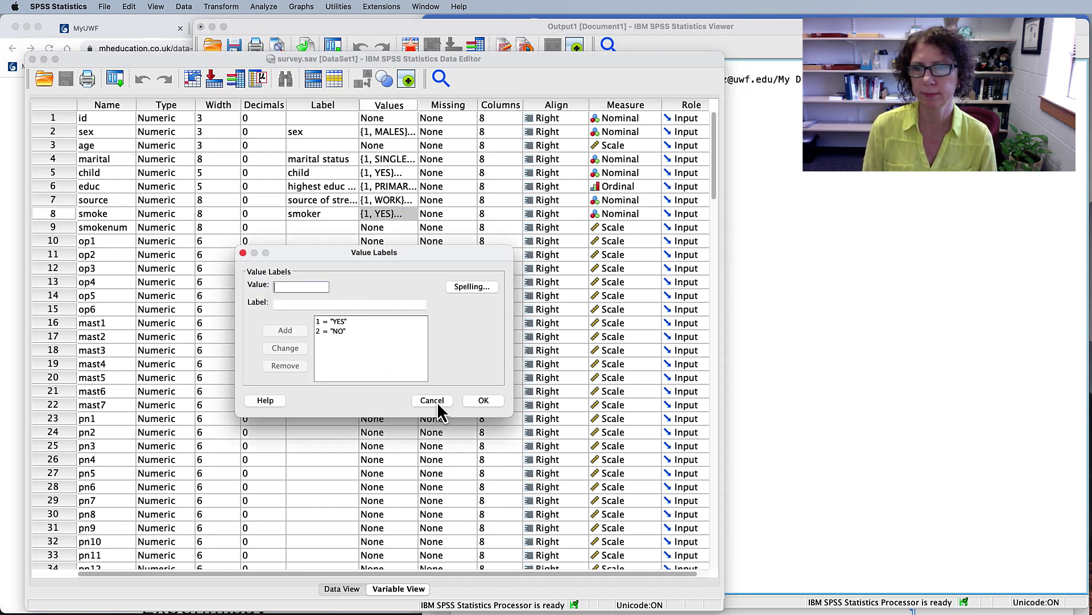
click(493, 403)
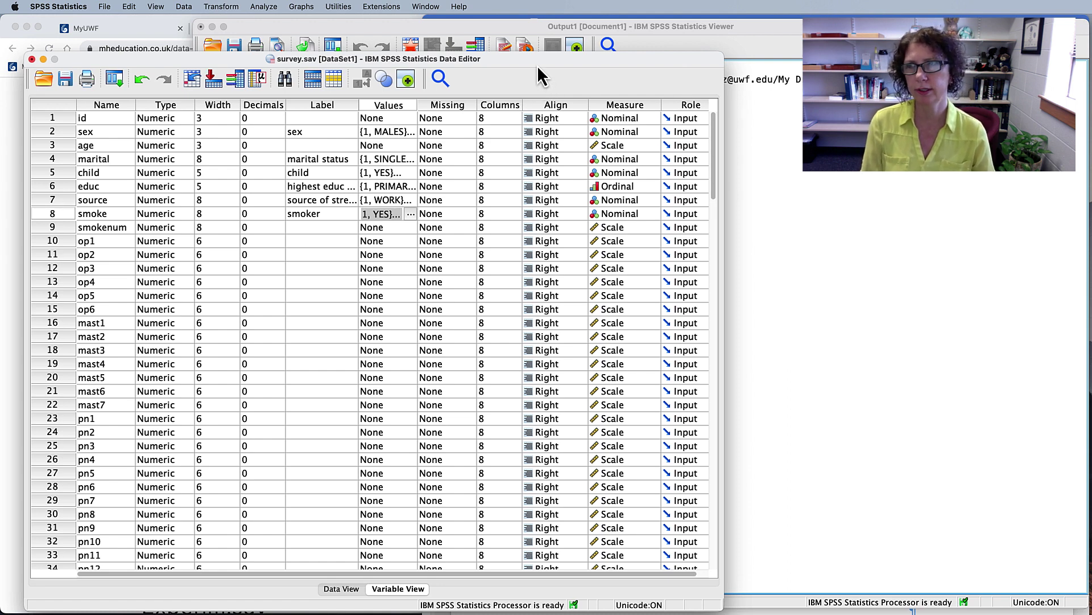
Set up a Crosstabs analysis with sex as the row variable and smoke as the column variable.
click(264, 11)
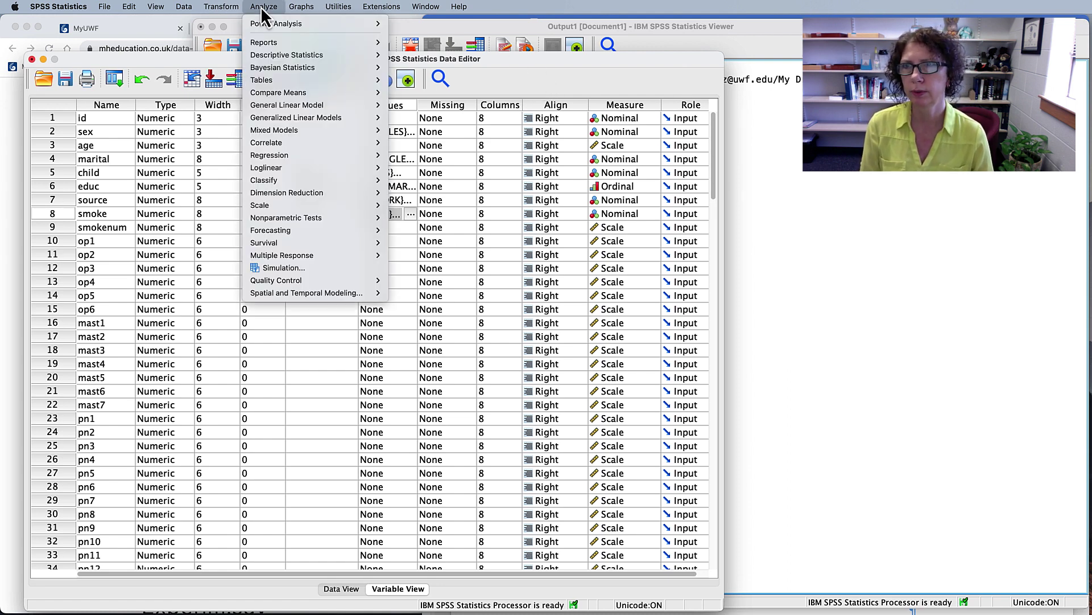
mouse_move(274, 59)
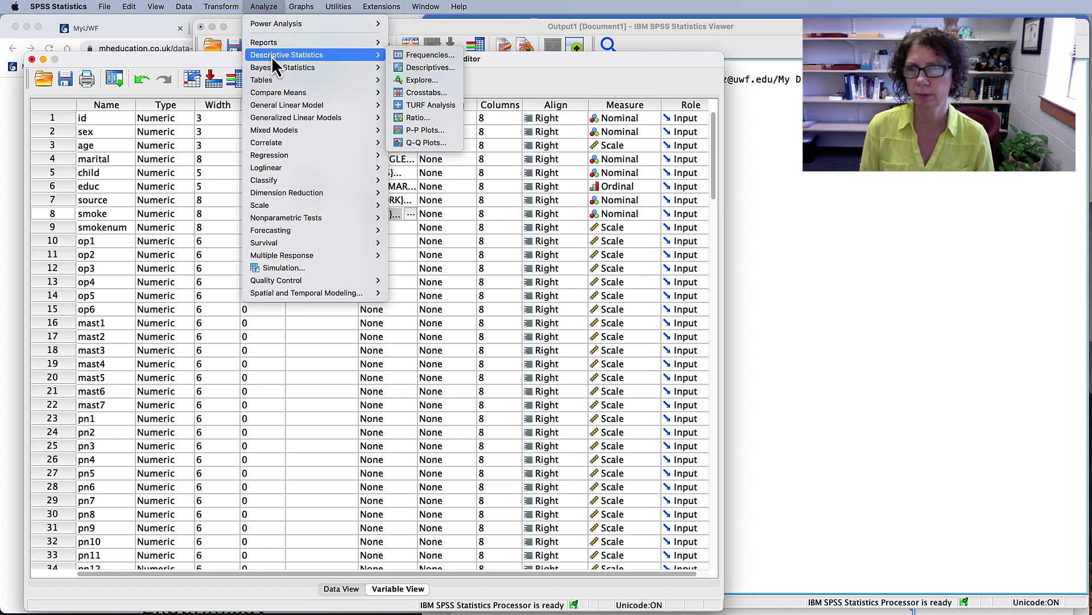
click(425, 93)
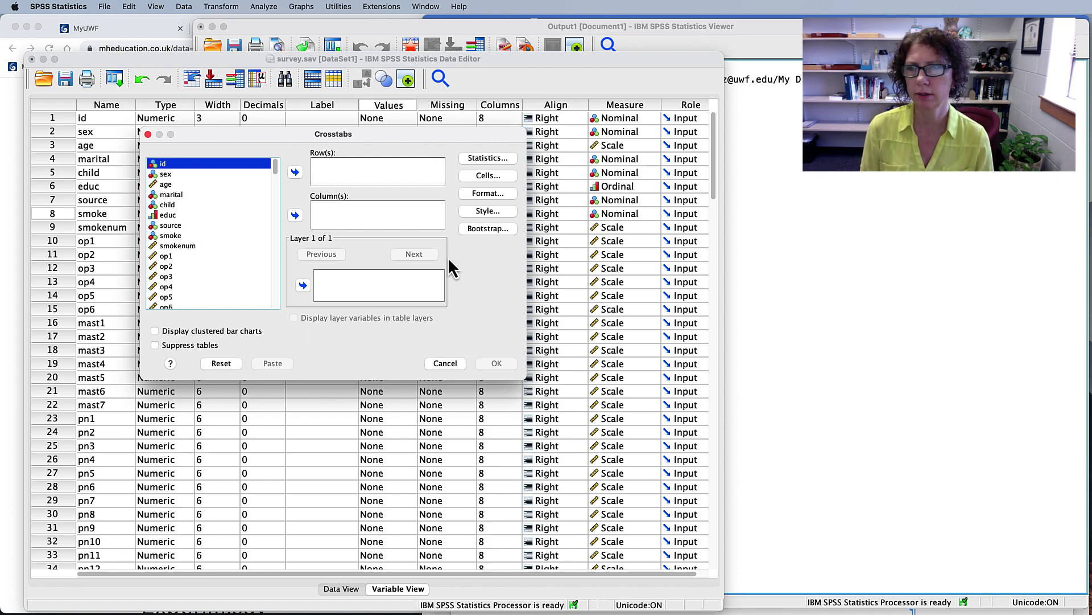
click(174, 174)
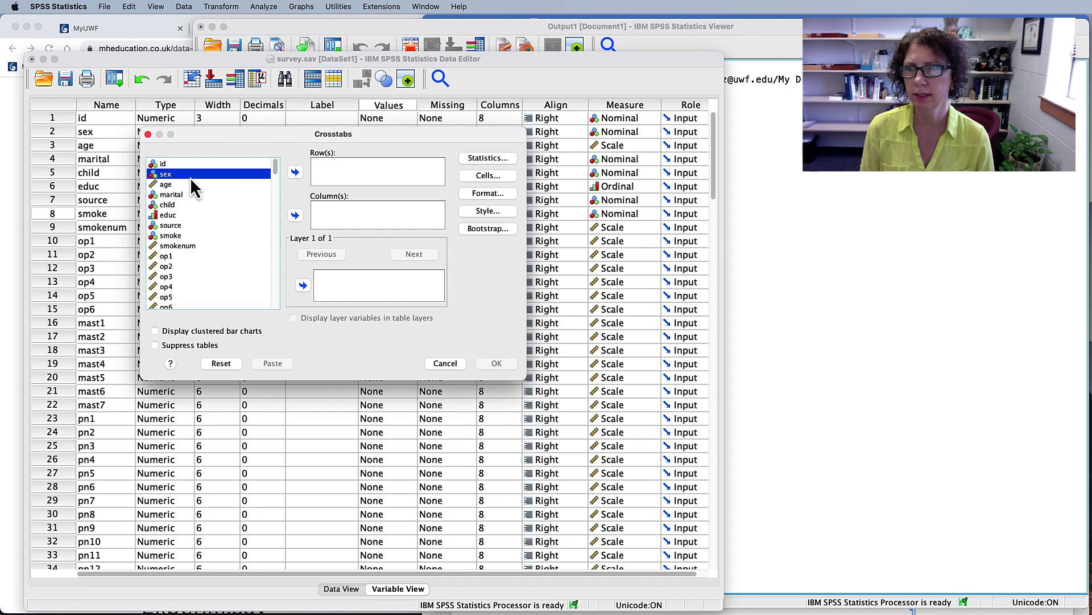
click(295, 173)
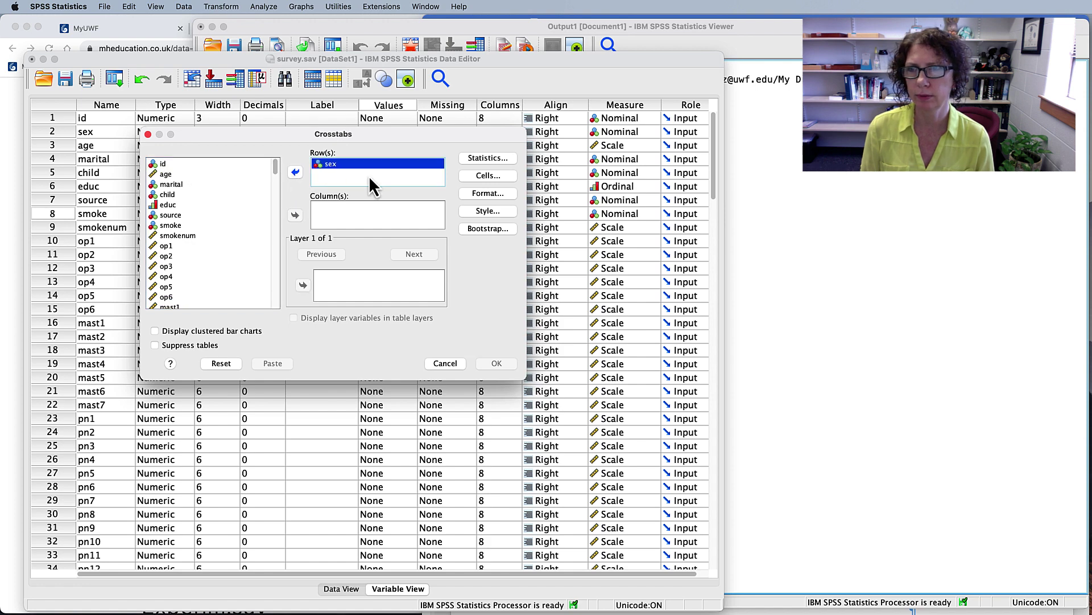
click(169, 225)
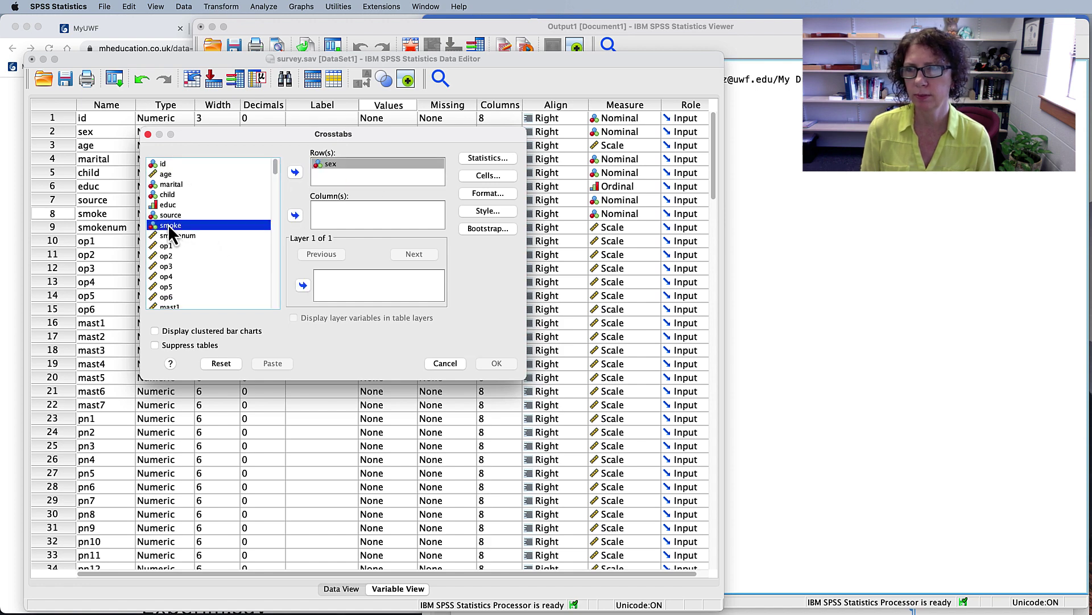
click(295, 215)
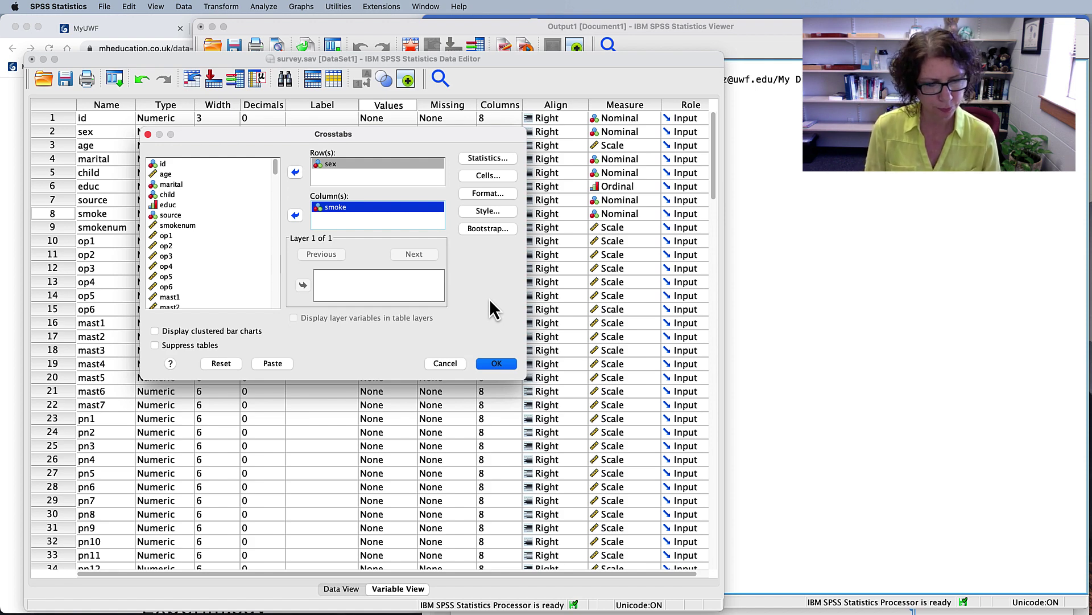
Request the Chi-square and Phi and Cramer's V statistics for the crosstab of sex by smoke.
click(491, 158)
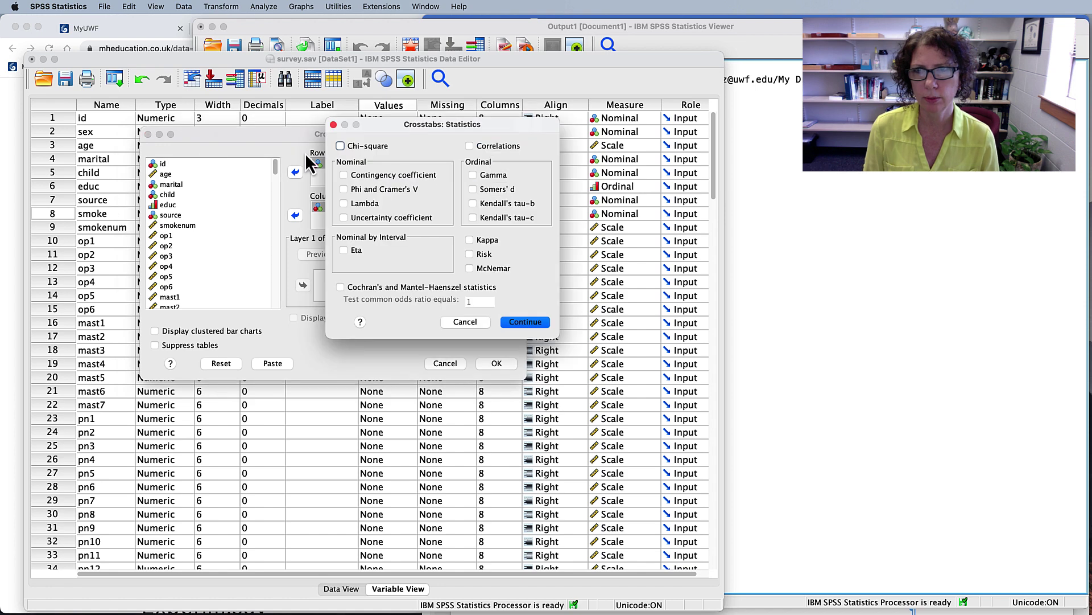
click(340, 146)
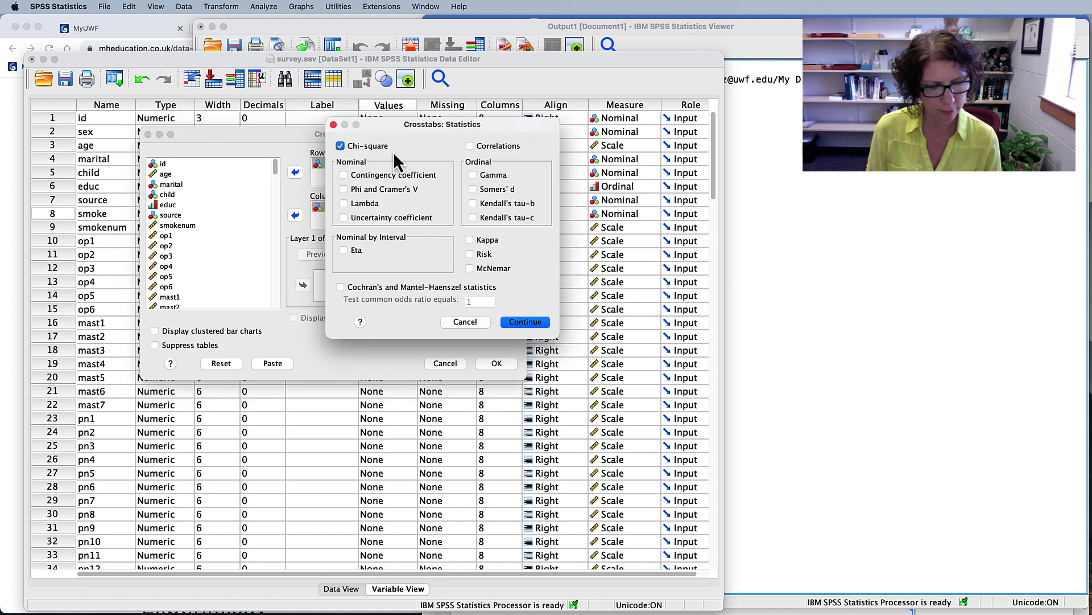
click(344, 190)
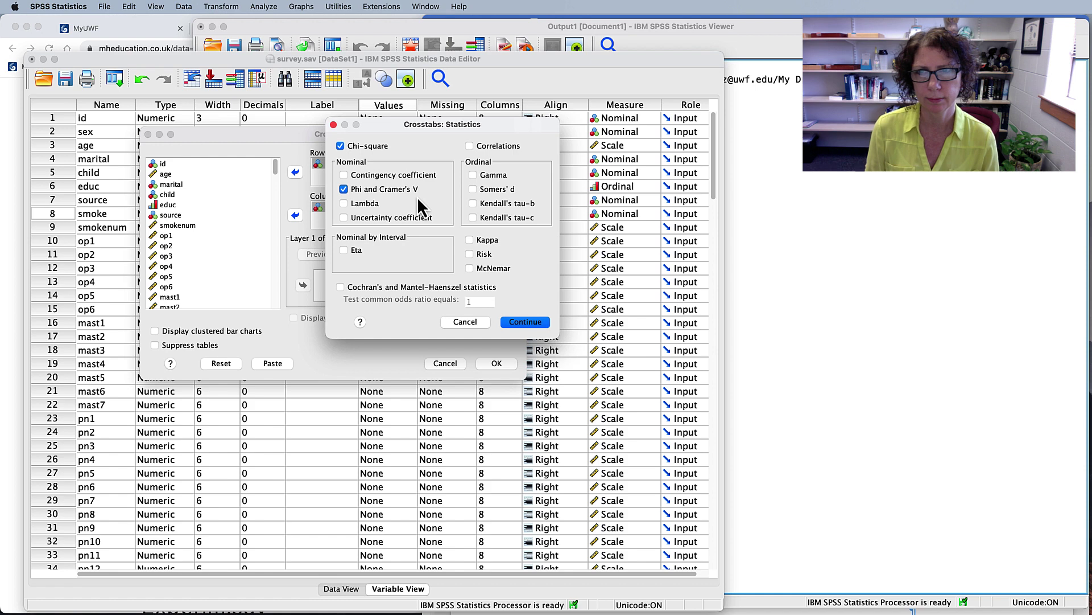
click(530, 324)
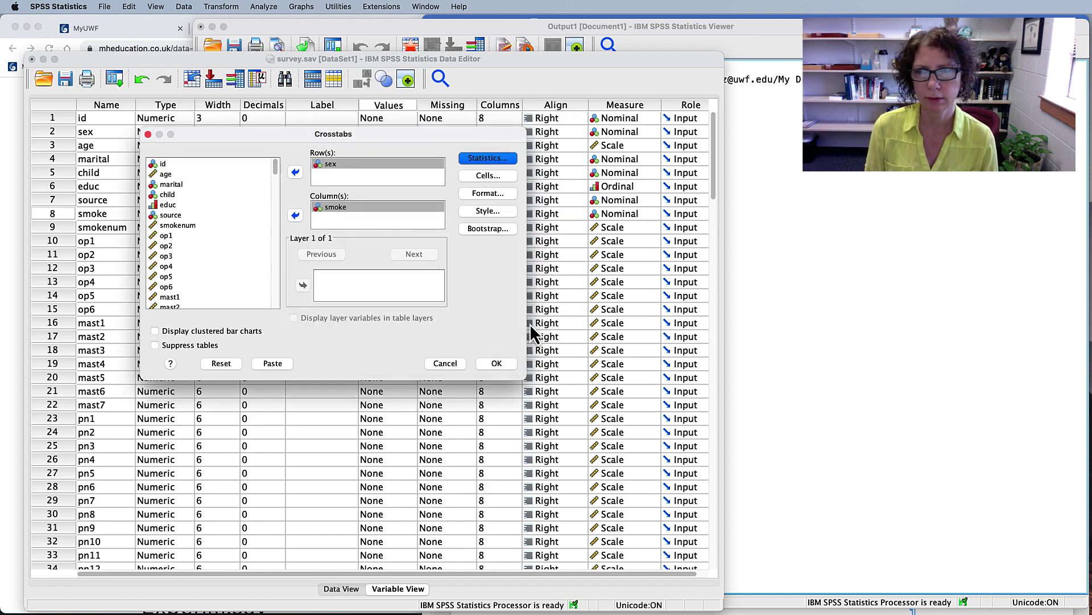
Add expected counts and row percentages to the crosstab's cell display, keeping observed counts selected.
click(487, 177)
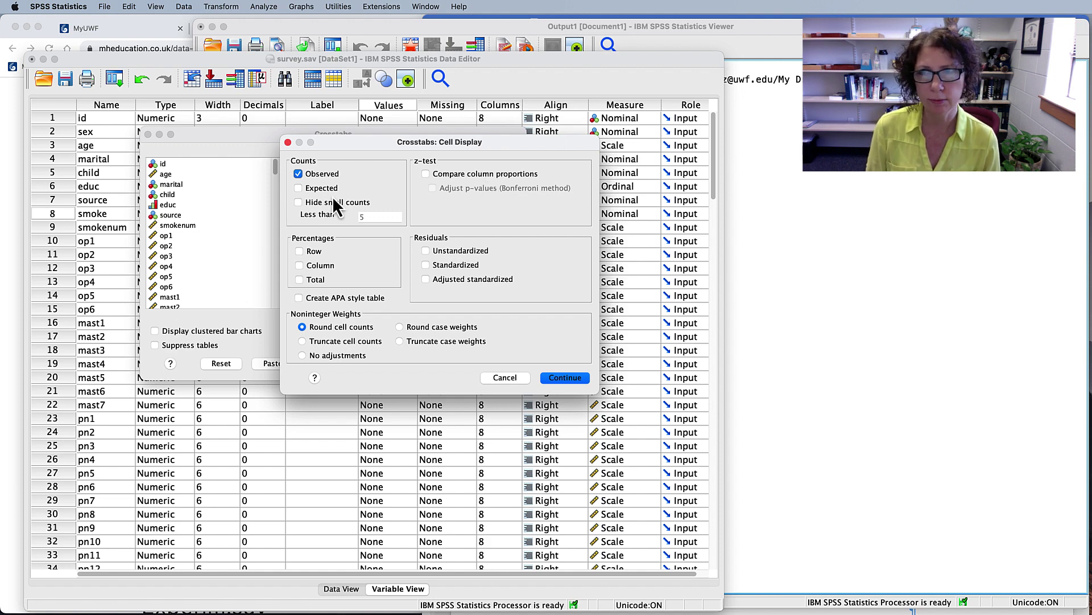
click(299, 189)
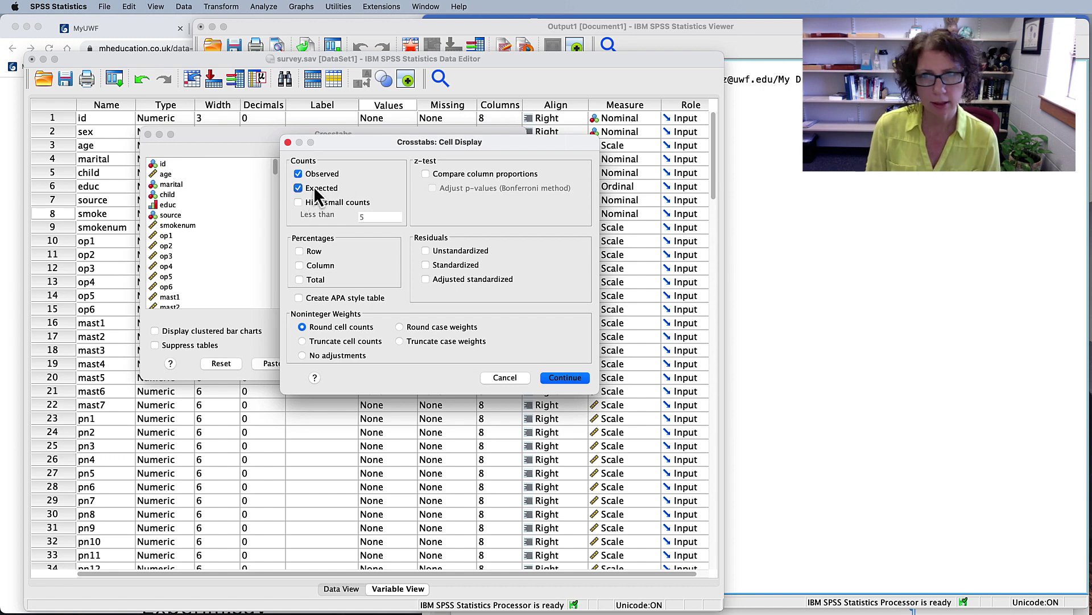
click(299, 252)
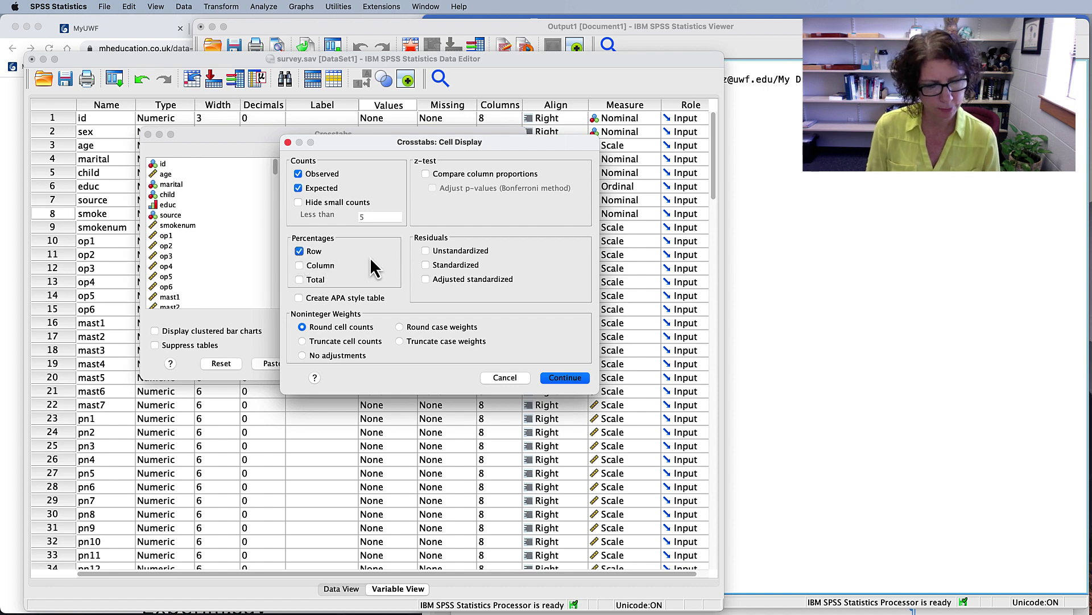
click(565, 380)
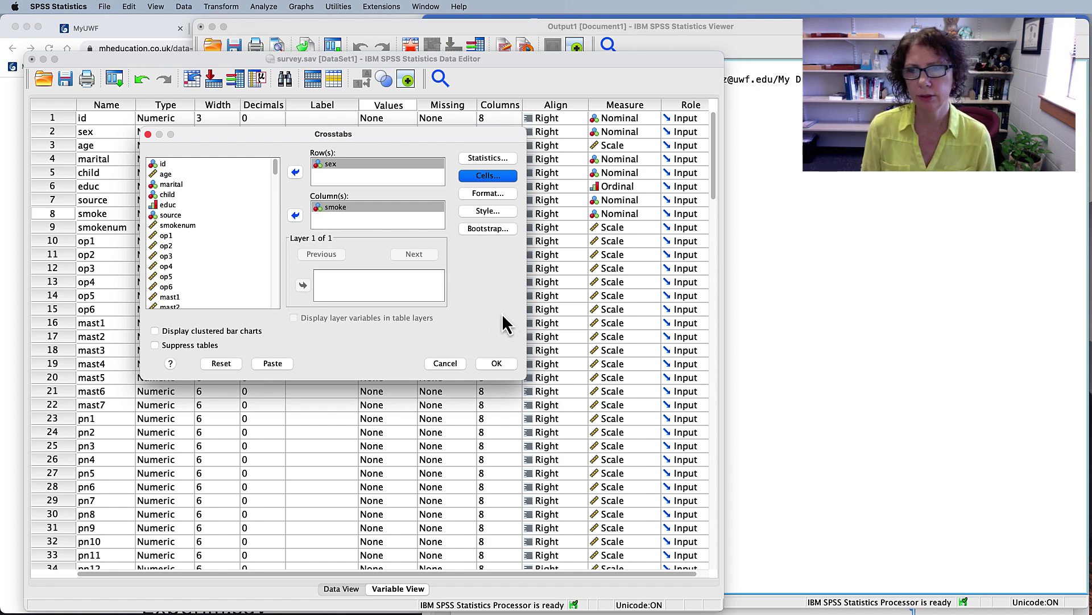
Paste the Crosstabs command as syntax, then move and narrow the Syntax Editor window so all the code is in view.
click(277, 364)
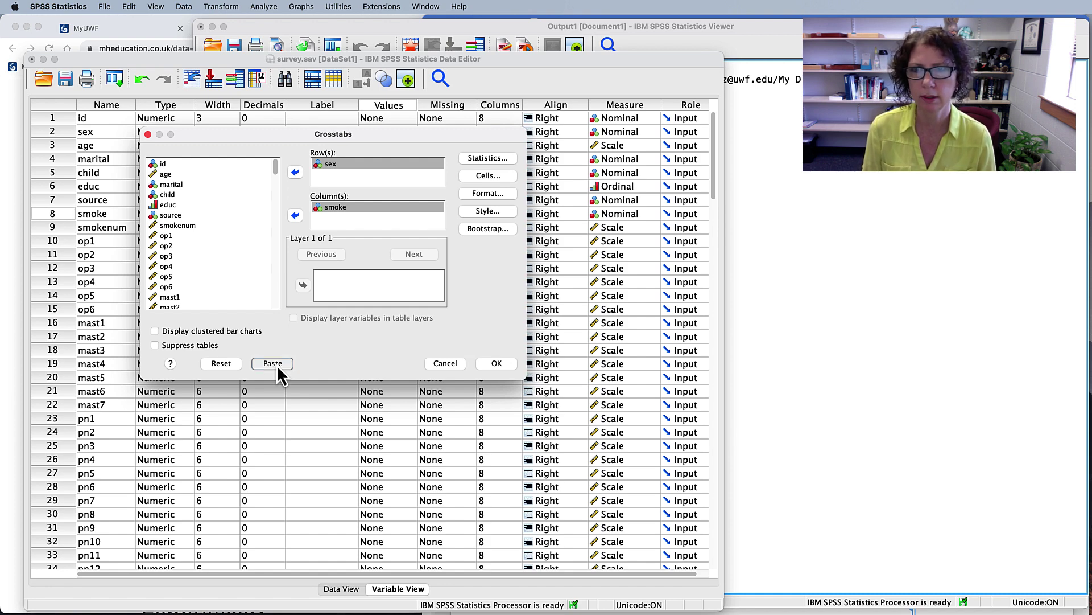
double_click(899, 228)
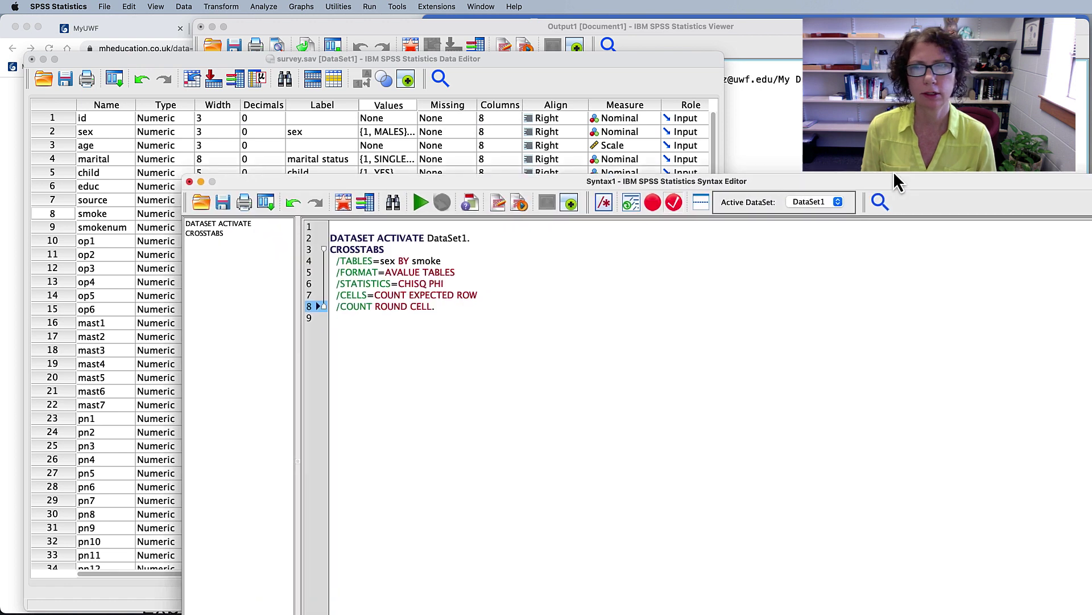
drag(865, 163, 759, 56)
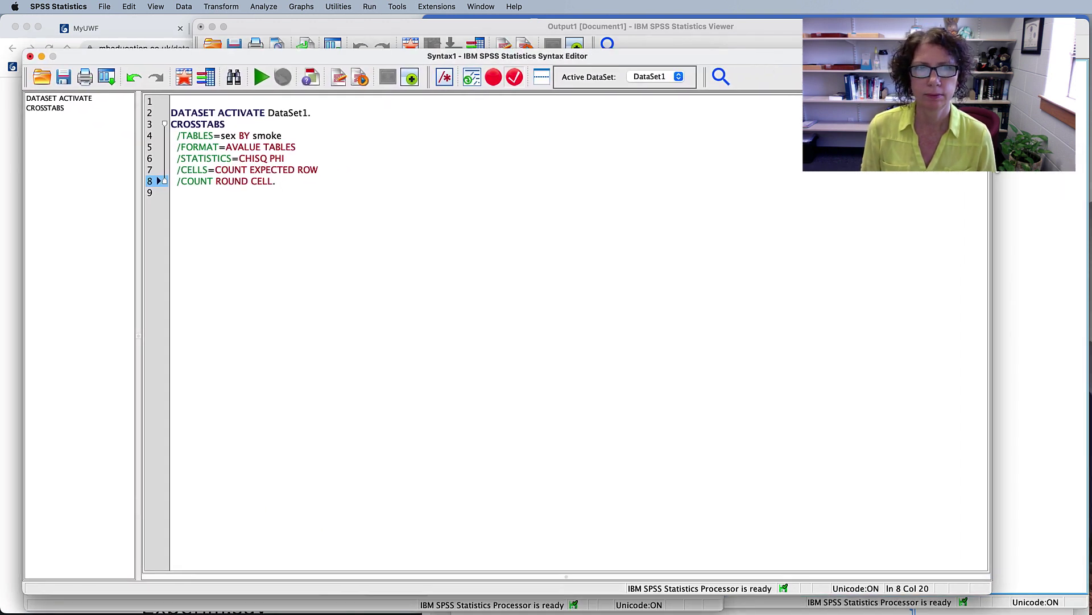
drag(991, 156, 658, 155)
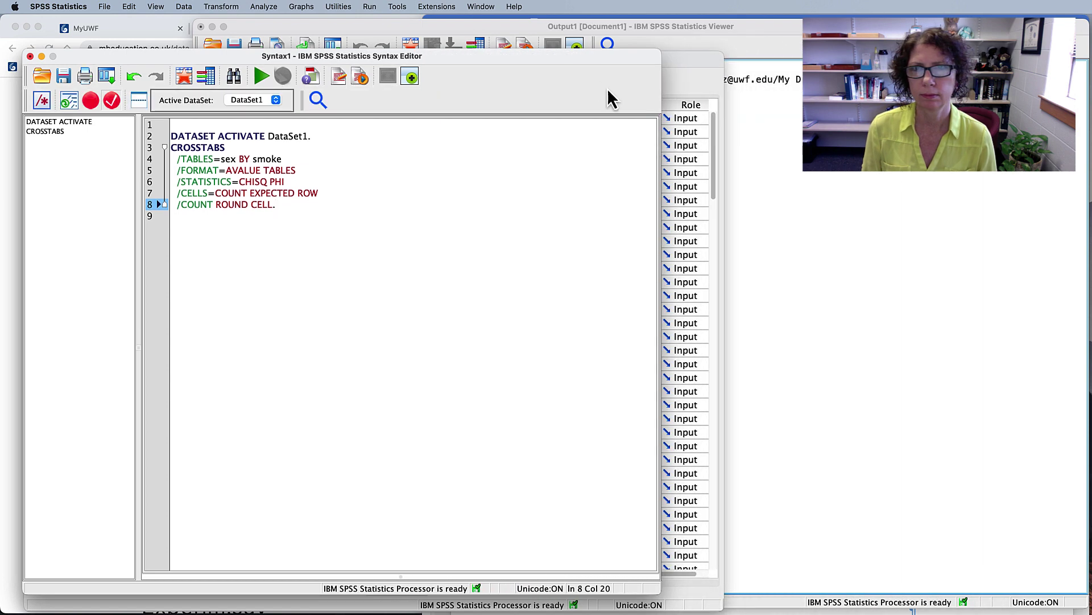
drag(583, 57, 580, 80)
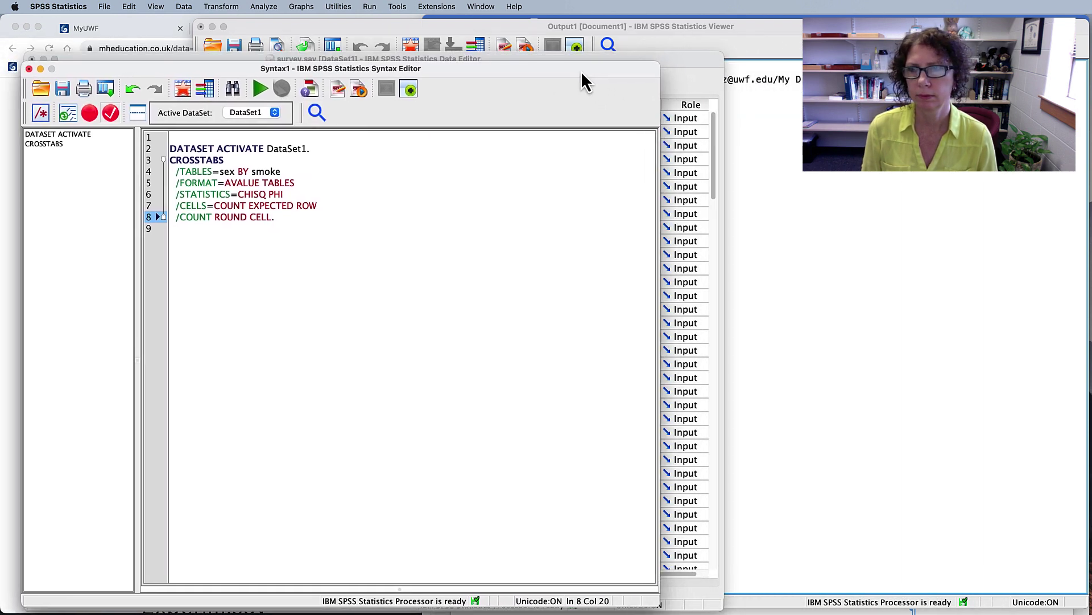
Review the pasted syntax, highlighting the DATASET ACTIVATE line, the TABLES line and the remaining CROSSTABS subcommands.
drag(209, 151, 308, 149)
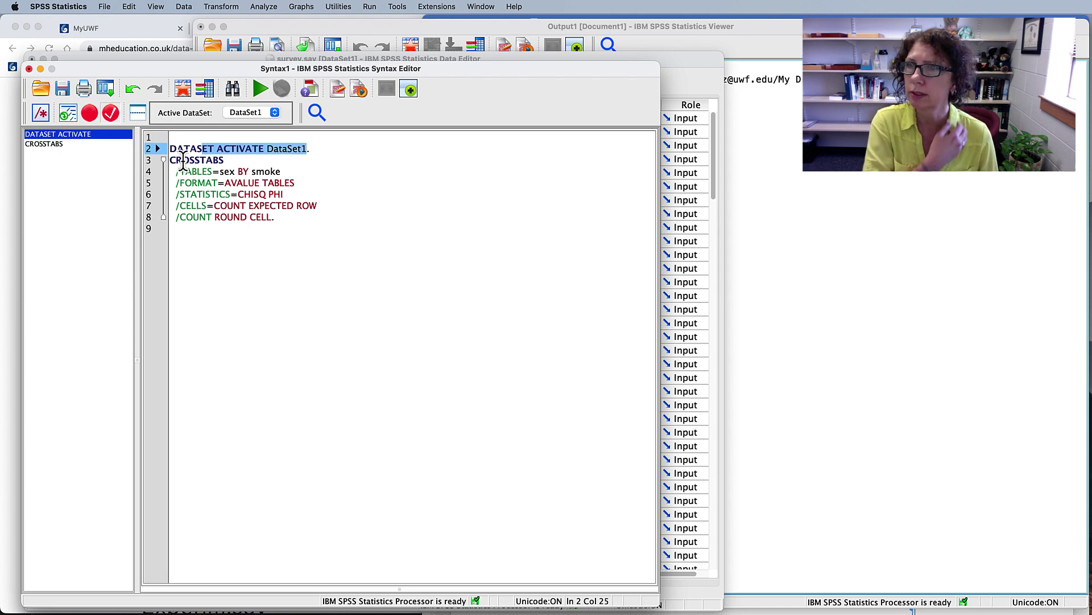
drag(183, 161, 281, 172)
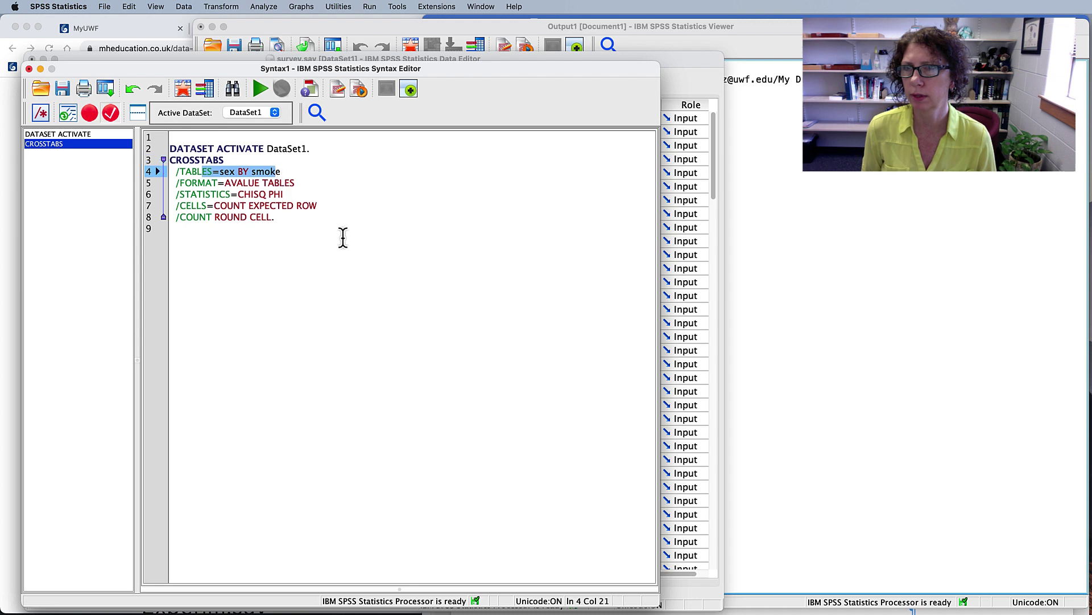
drag(198, 183, 239, 218)
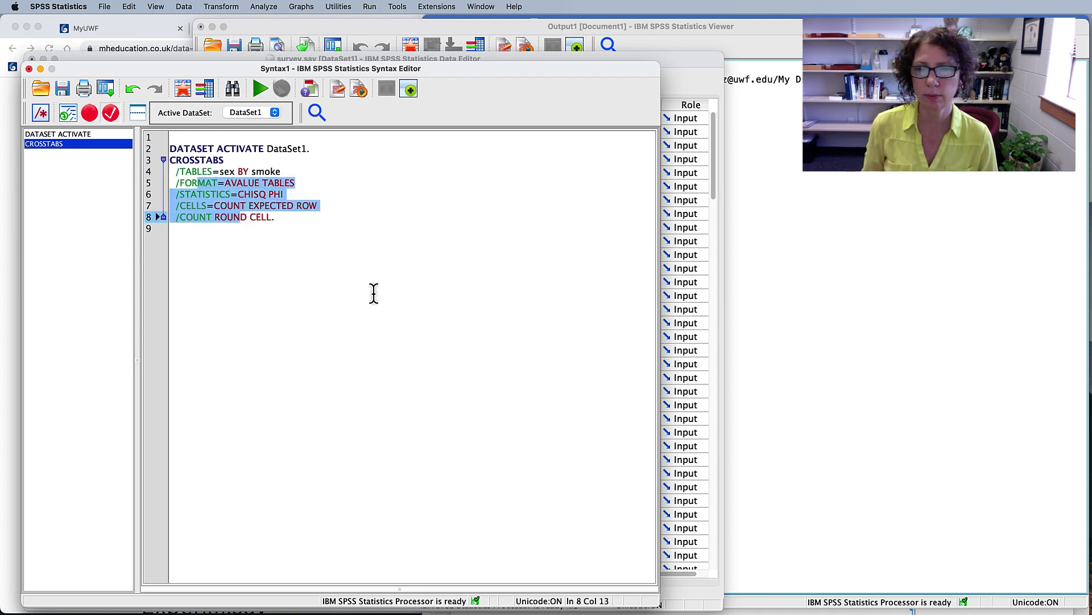
Select the whole CROSSTABS command in the syntax and run it.
click(284, 217)
drag(187, 162, 164, 160)
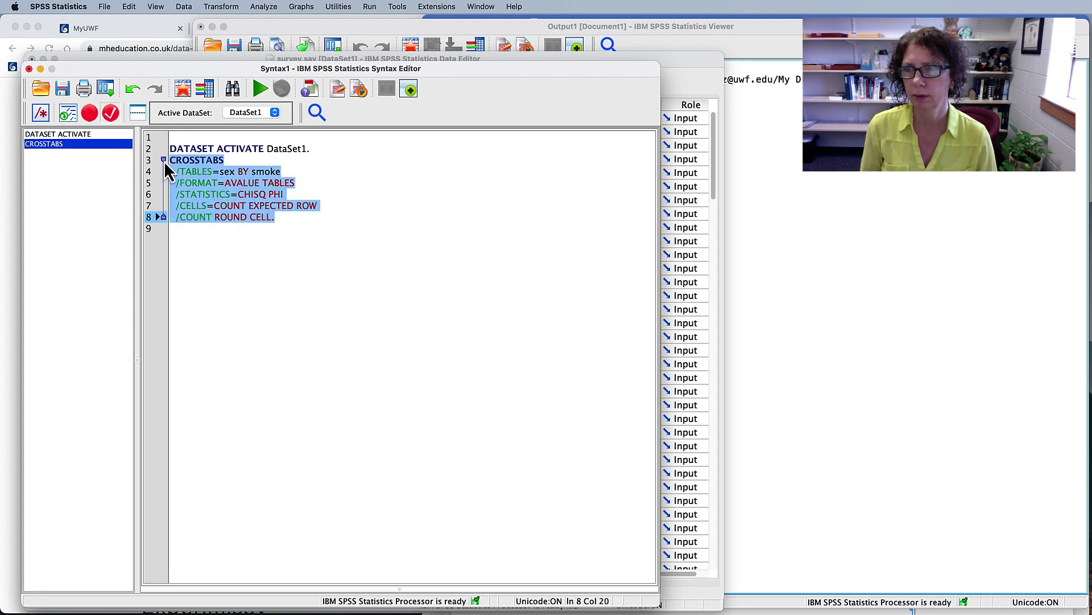
click(261, 89)
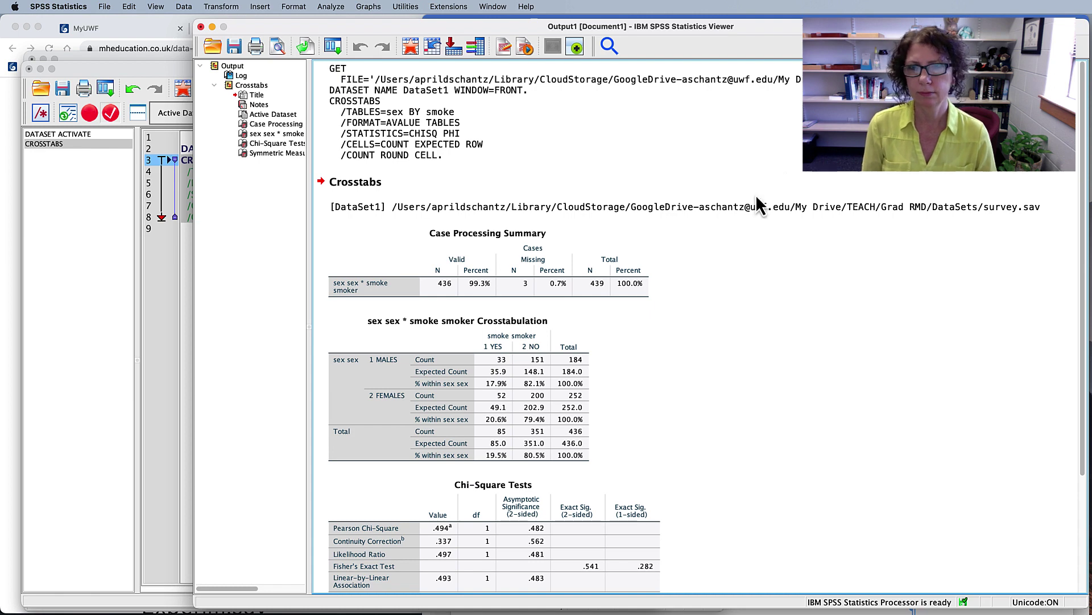
Examine the sex by smoker crosstabulation in the output, comparing counts, expected counts and row percentages for males and females.
scroll(892, 298, down, 3)
scroll(893, 299, down, 2)
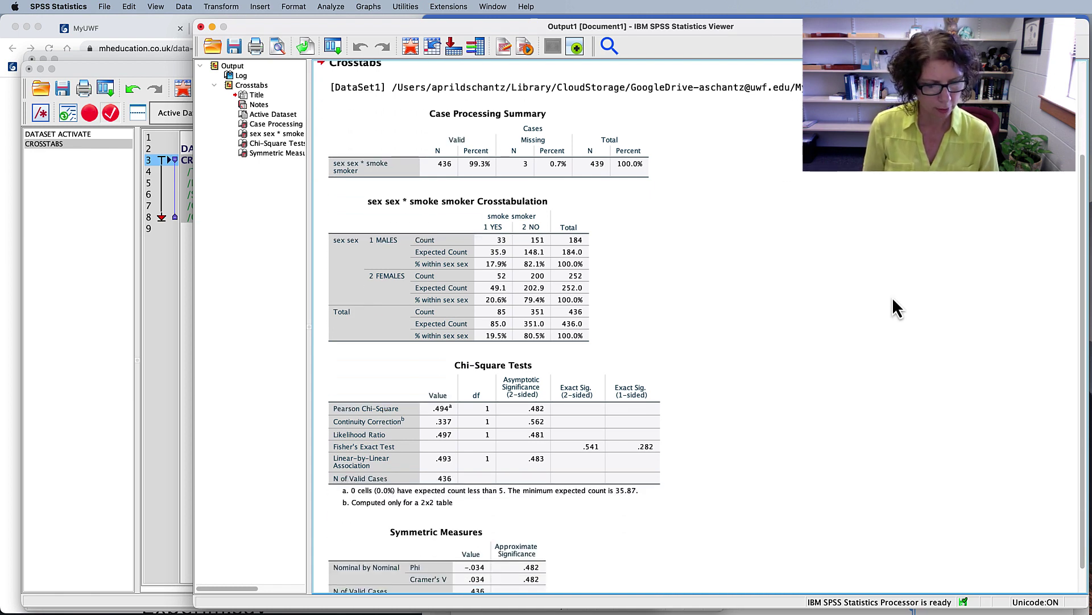
click(502, 210)
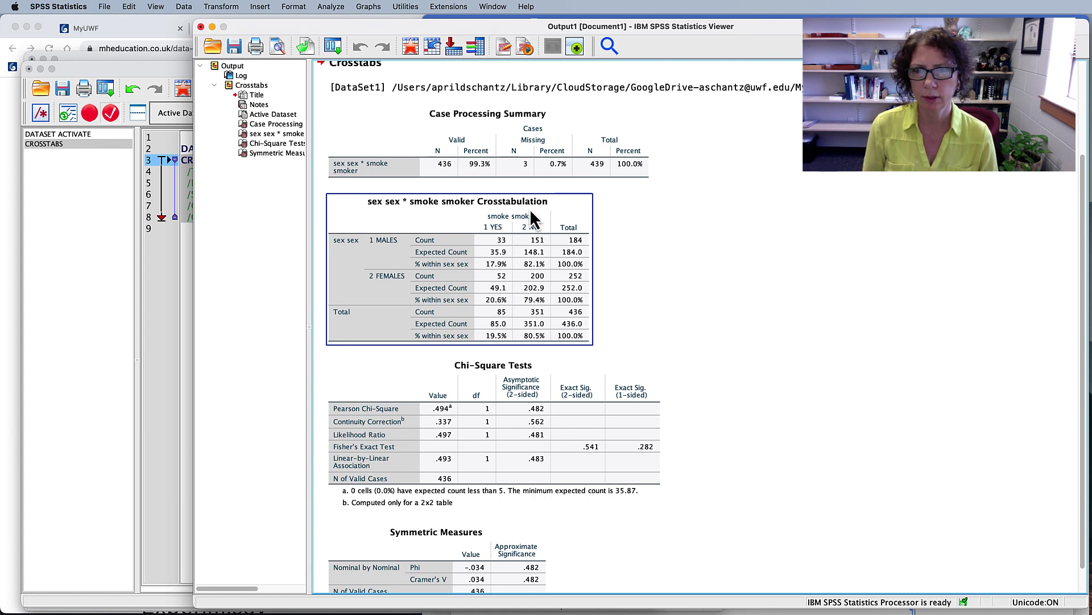
click(669, 224)
click(564, 268)
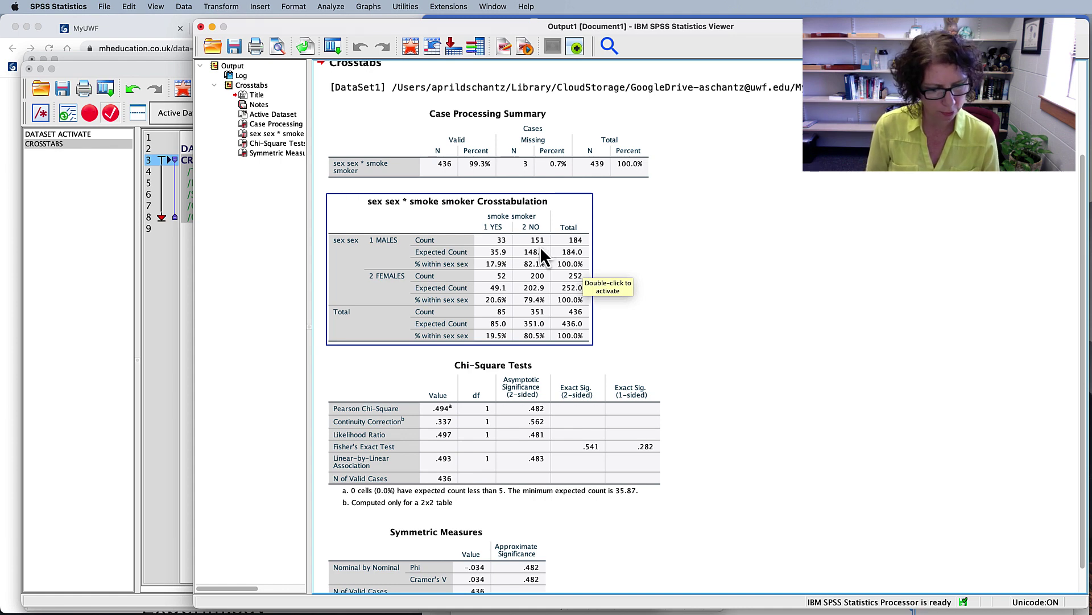
click(688, 257)
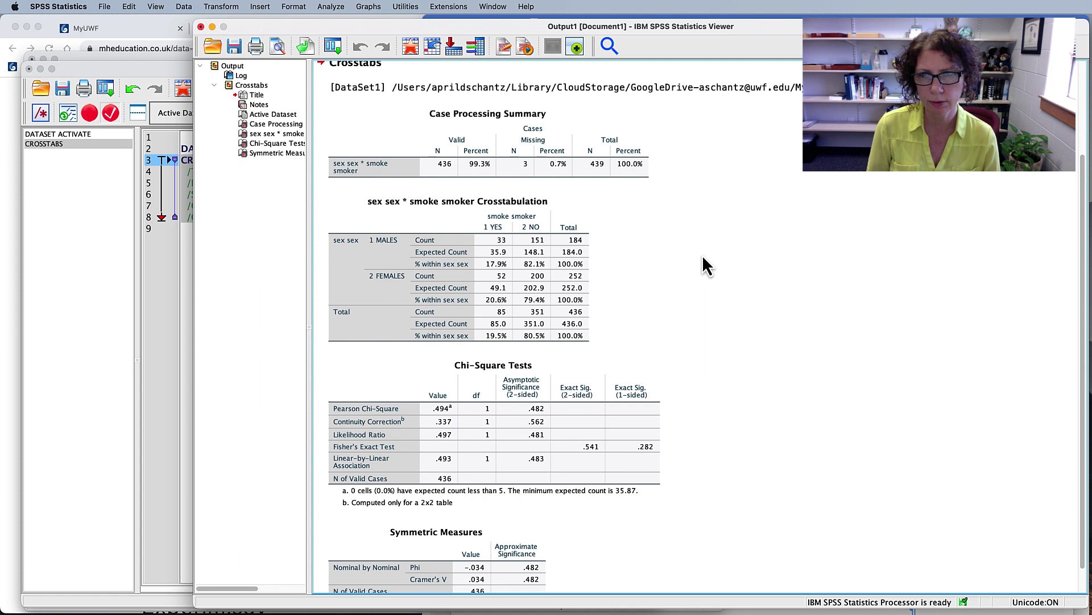
click(576, 240)
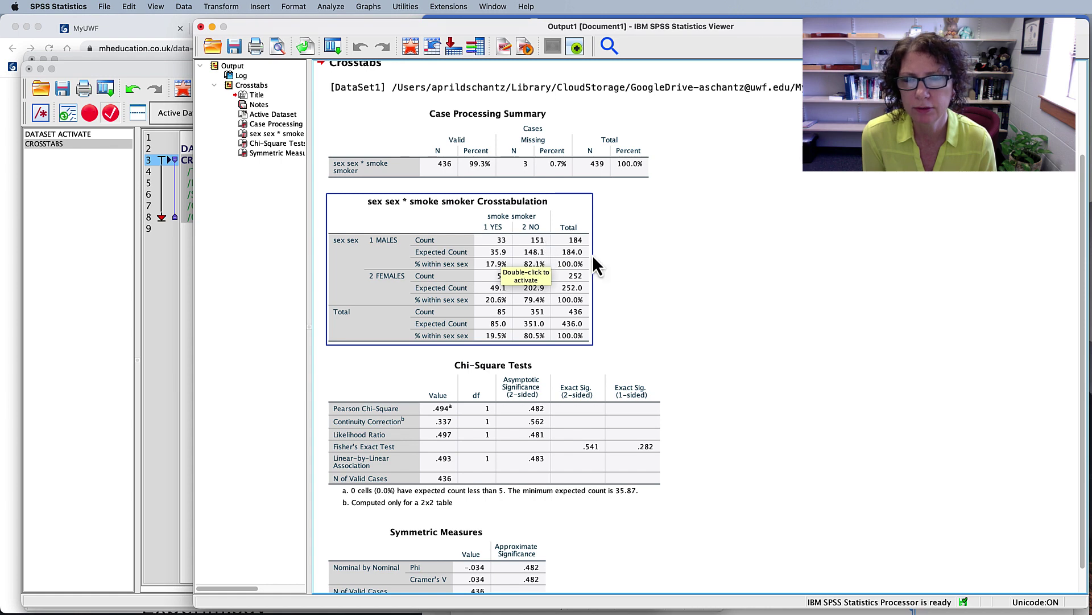
click(739, 259)
click(562, 251)
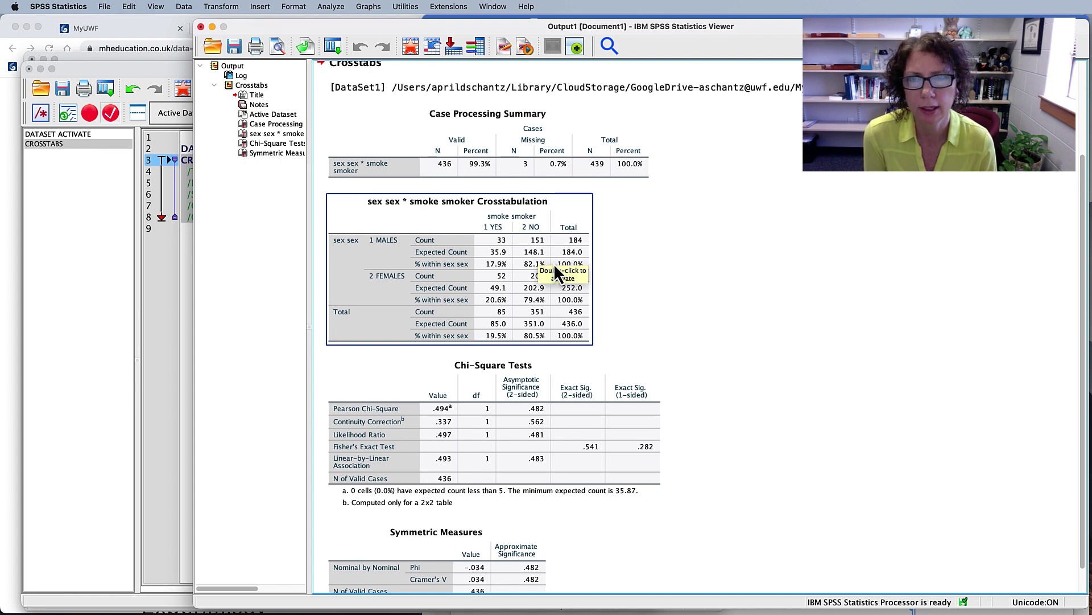
click(701, 241)
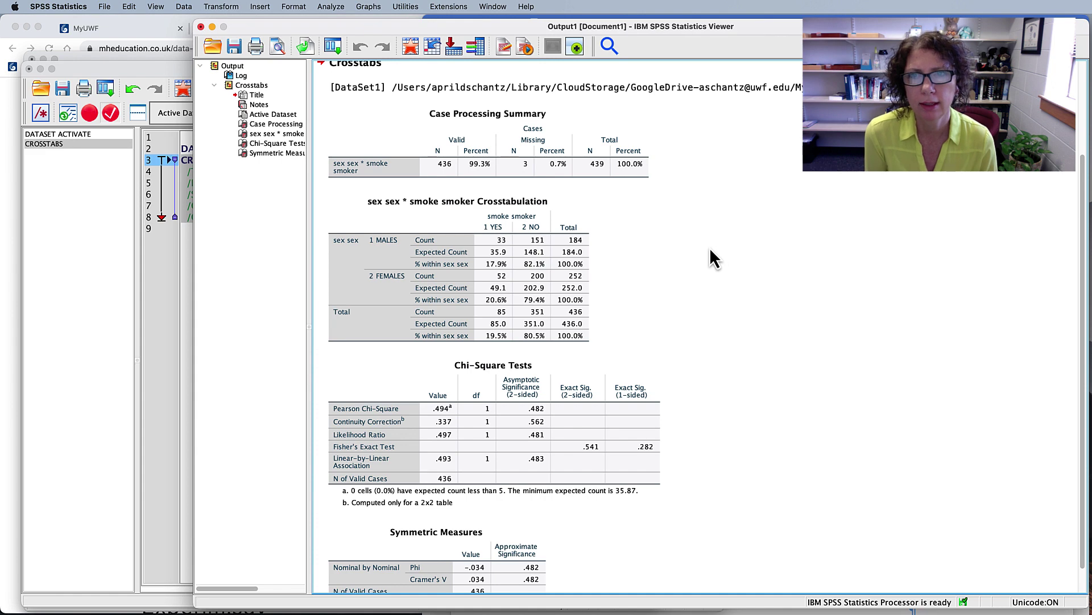
click(515, 279)
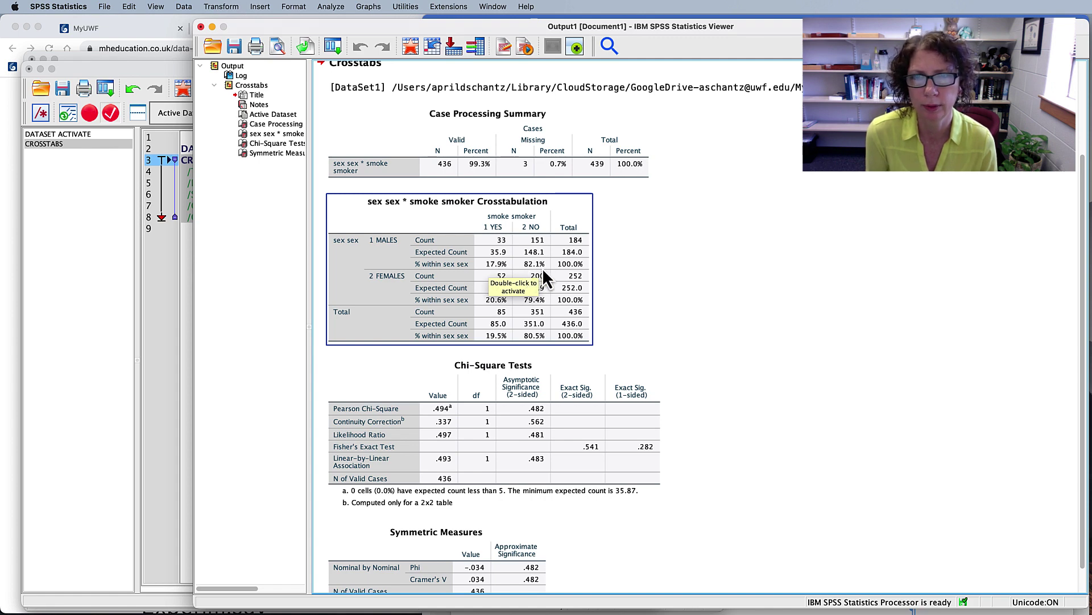
click(660, 265)
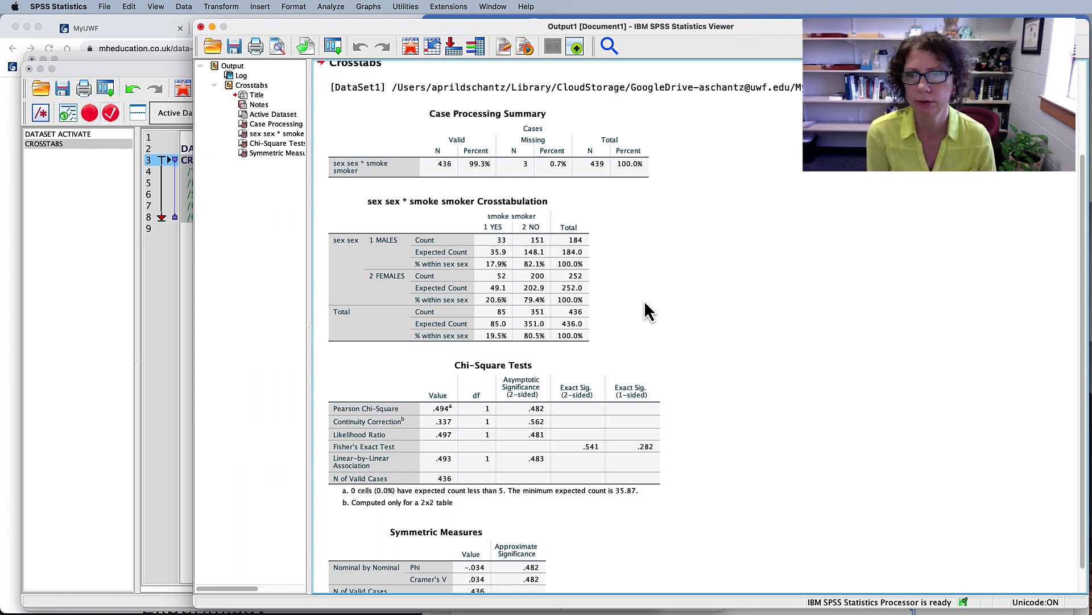
click(507, 293)
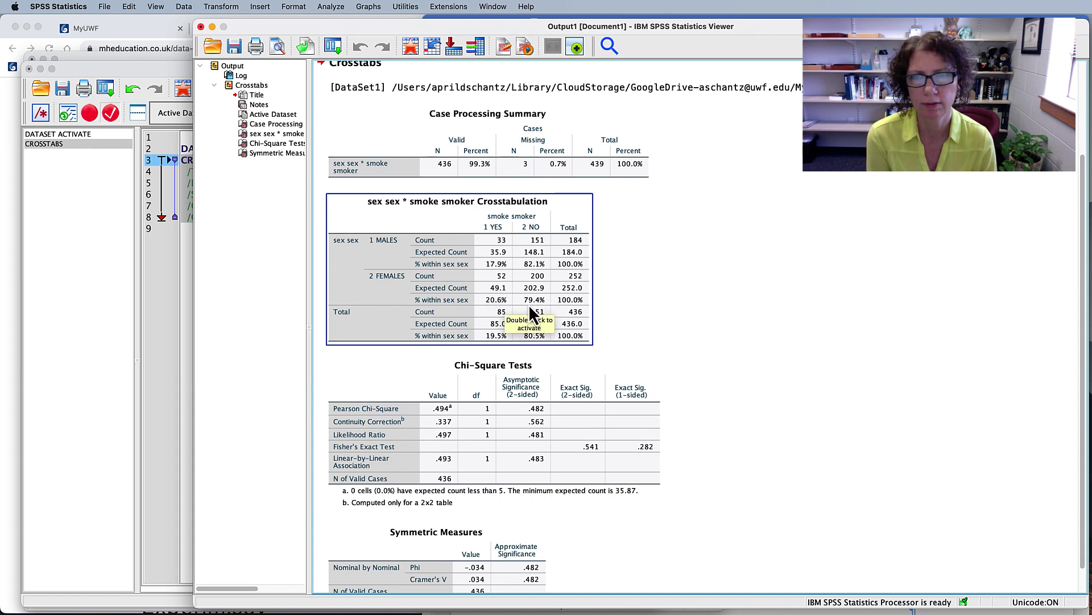
click(711, 292)
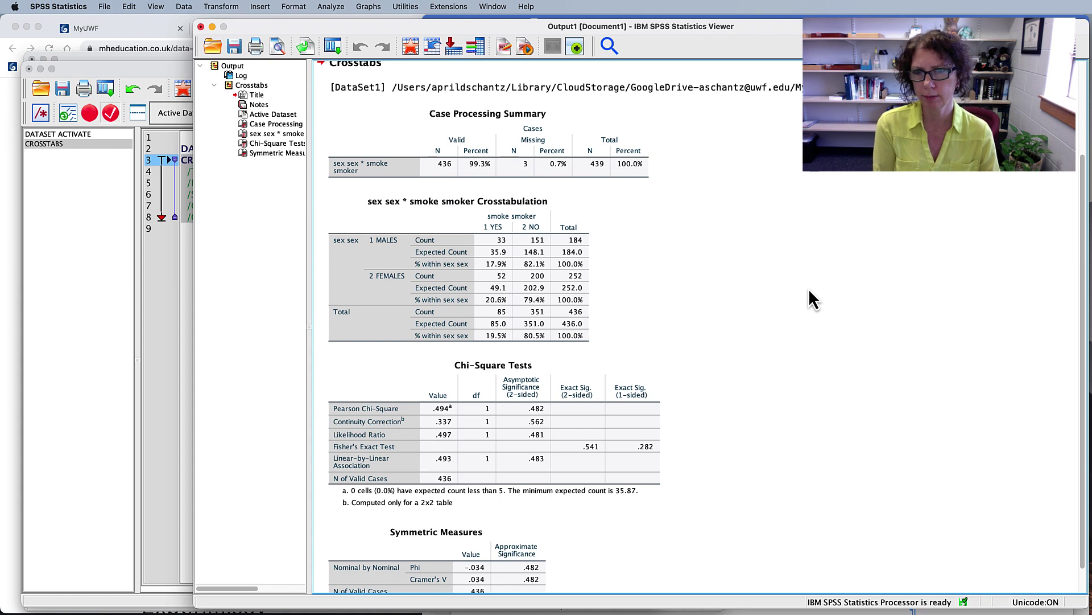
click(583, 292)
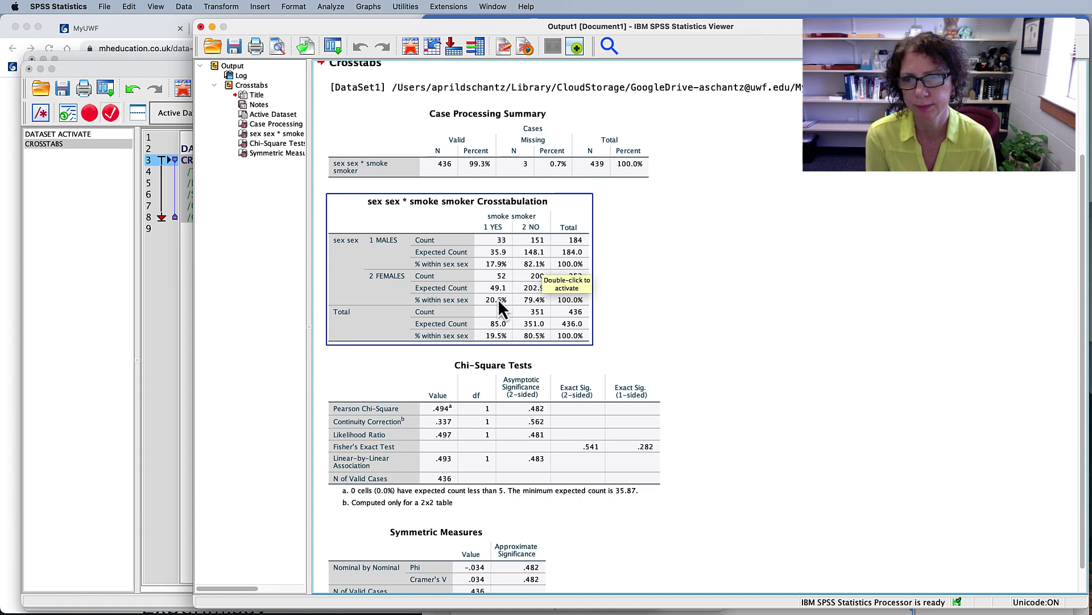
Examine the Chi-Square Tests table, including its footnotes, the Pearson Chi-Square and Continuity Correction rows and their significance.
scroll(797, 272, down, 2)
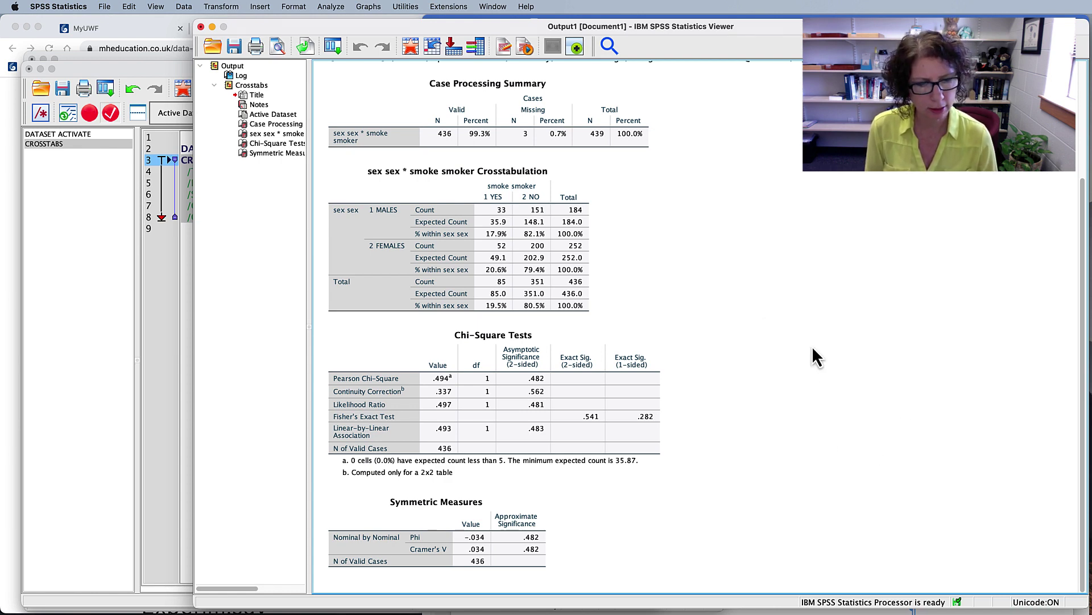
click(403, 421)
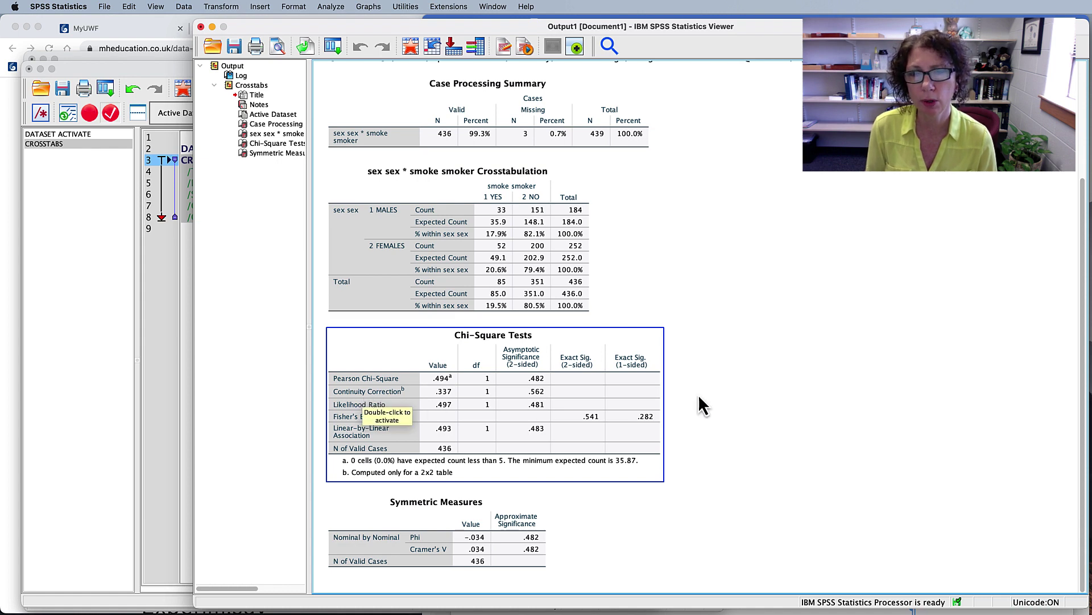
click(731, 398)
click(421, 480)
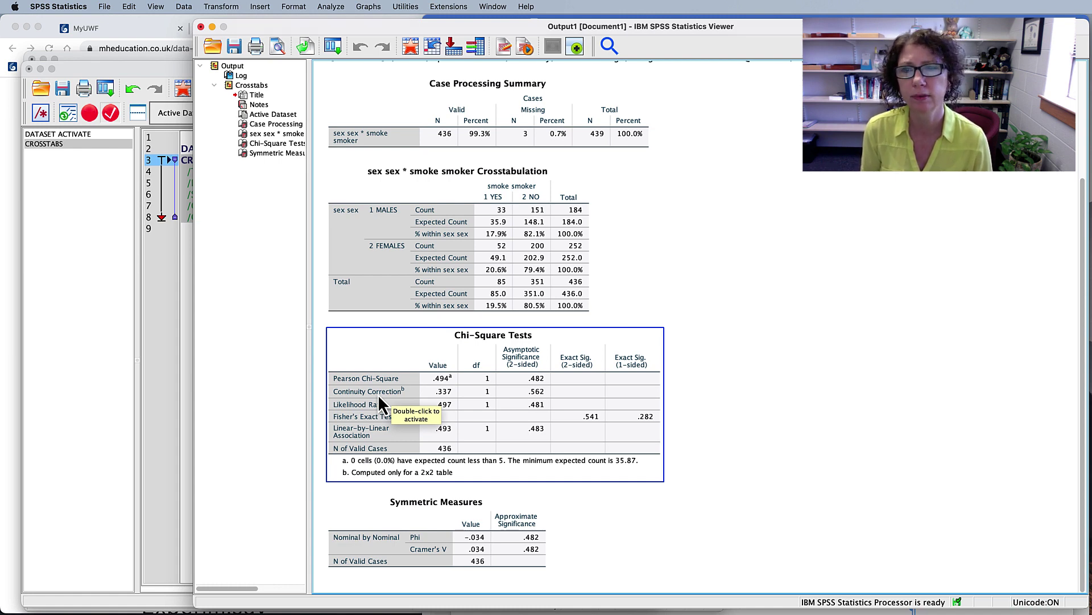
click(453, 504)
click(441, 474)
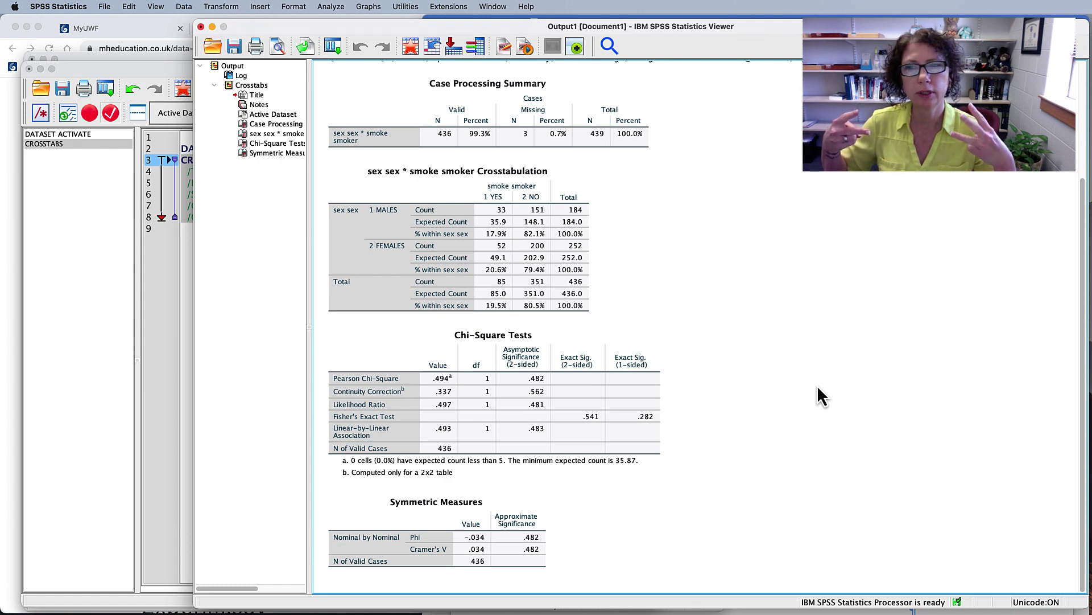
click(360, 401)
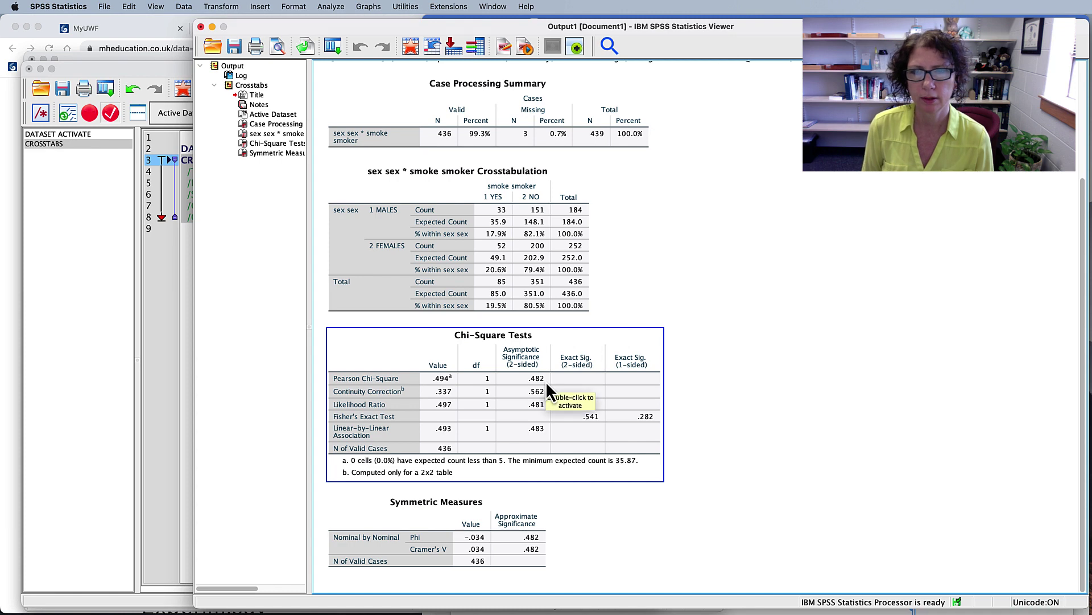
Check the two-sided asymptotic significance in the Chi-Square Tests table, focusing on the Continuity Correction row for the 2x2 table.
click(793, 360)
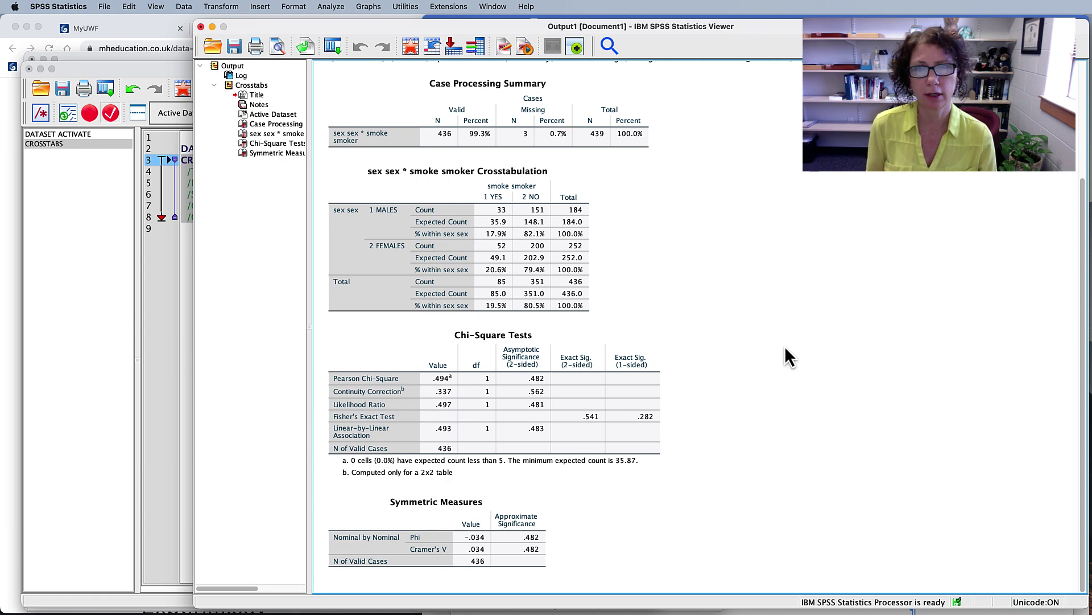
click(615, 431)
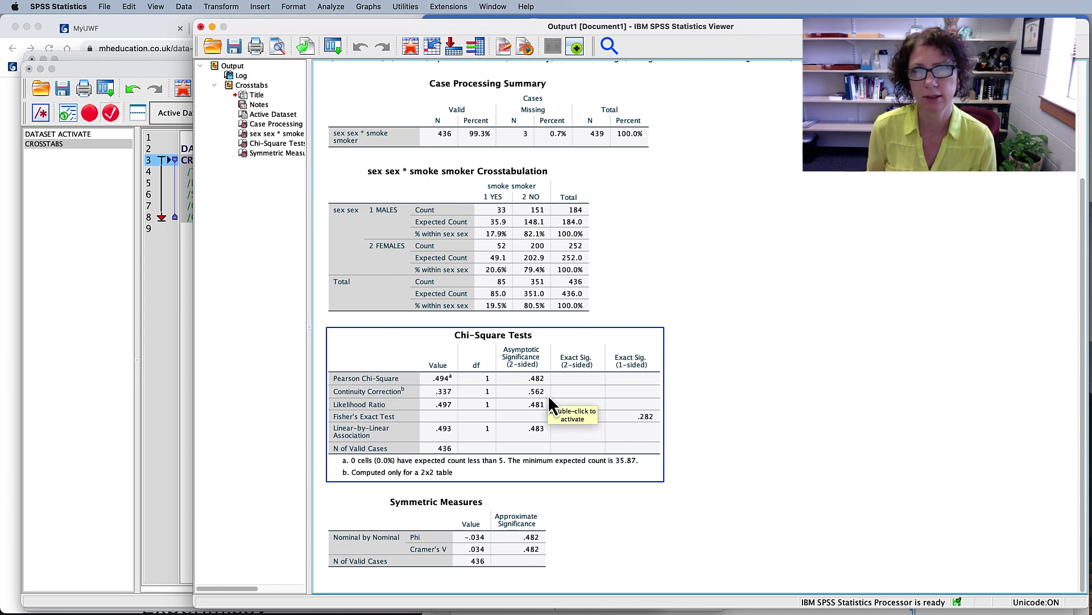
click(706, 393)
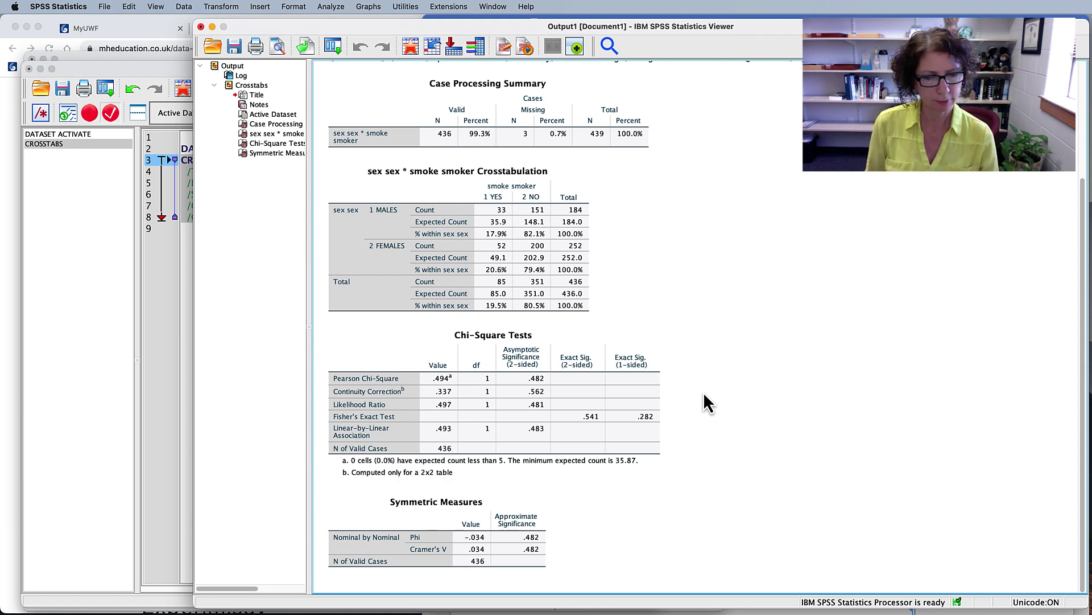
click(545, 422)
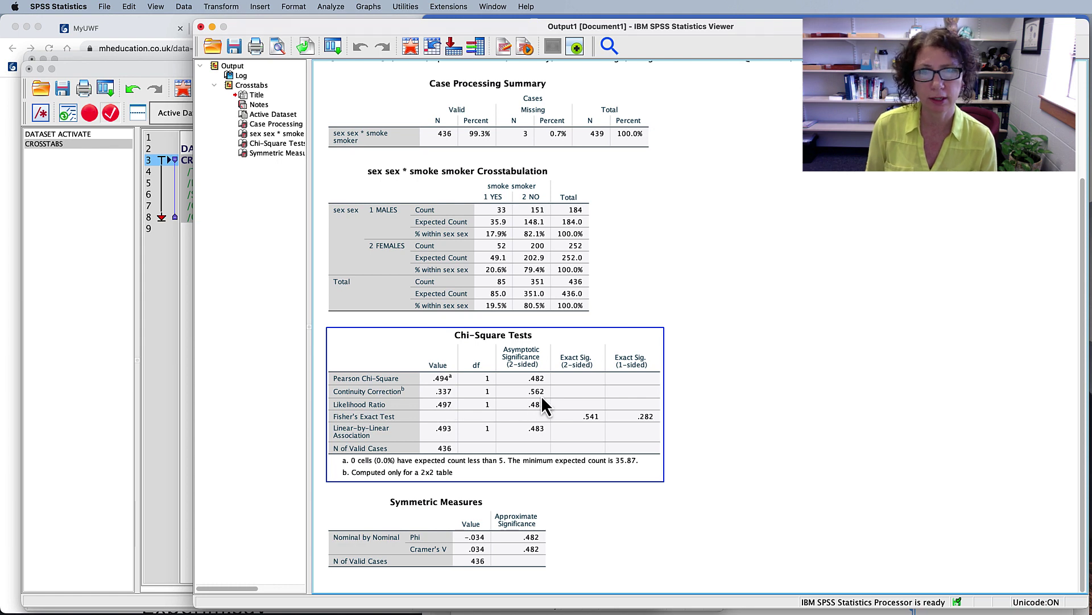
click(936, 395)
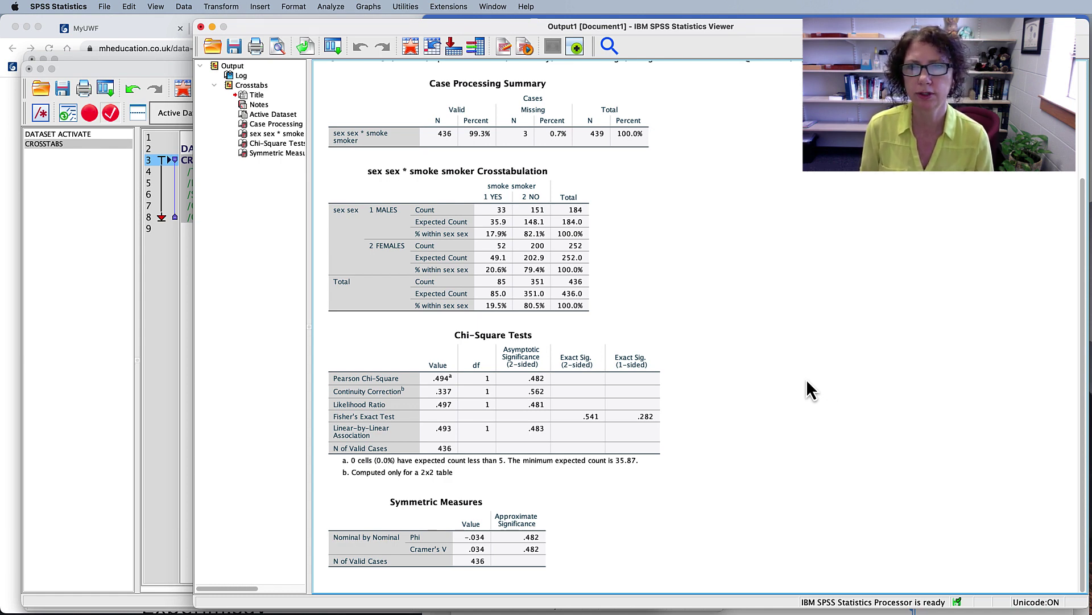
click(377, 401)
click(690, 539)
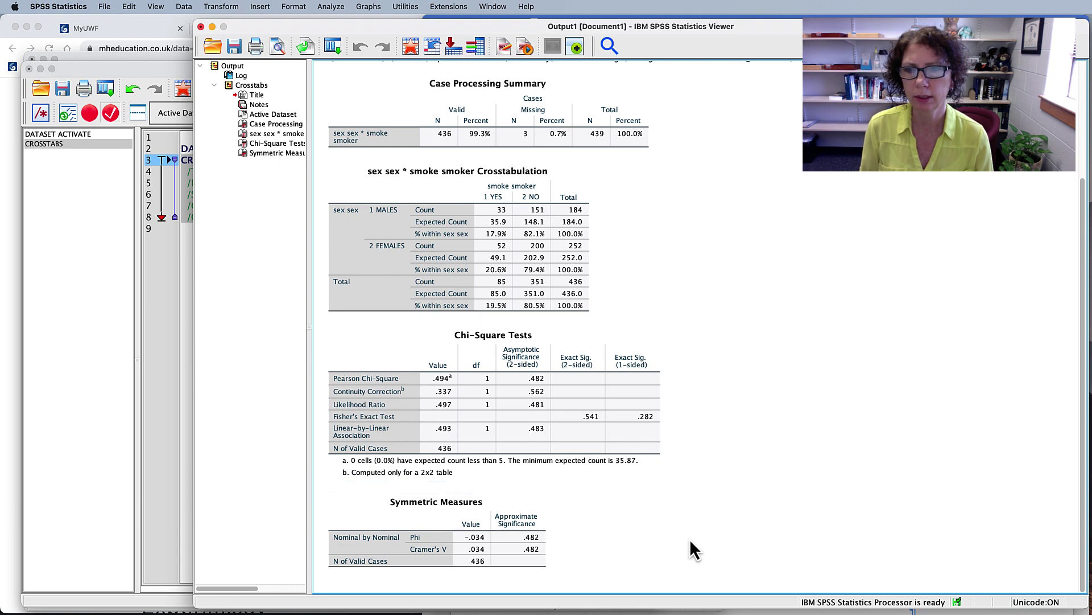
Examine the Phi and Cramer's V effect sizes in the Symmetric Measures table.
click(424, 546)
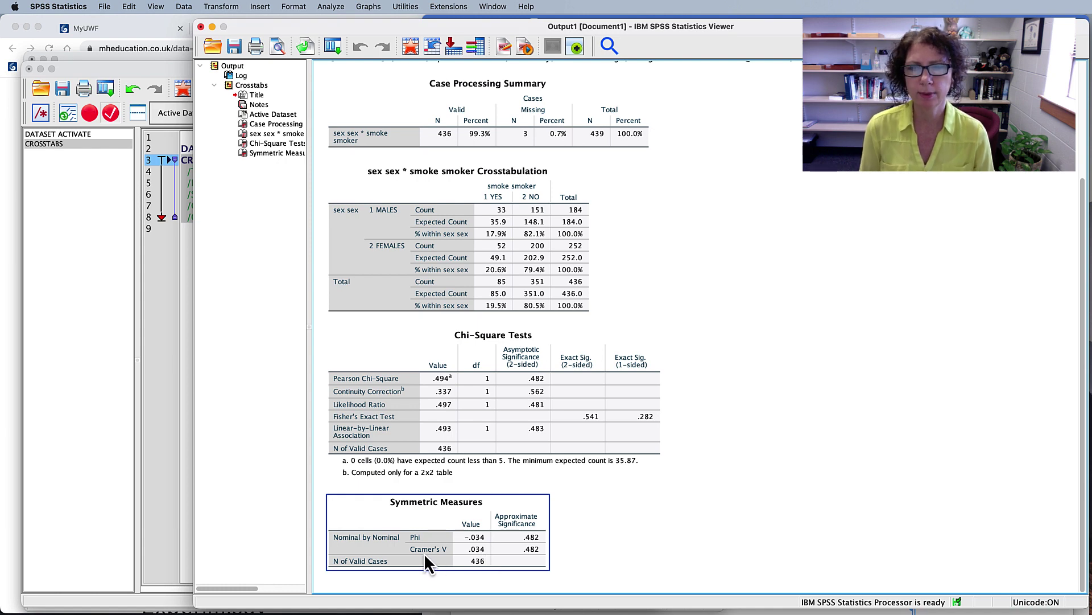
click(861, 488)
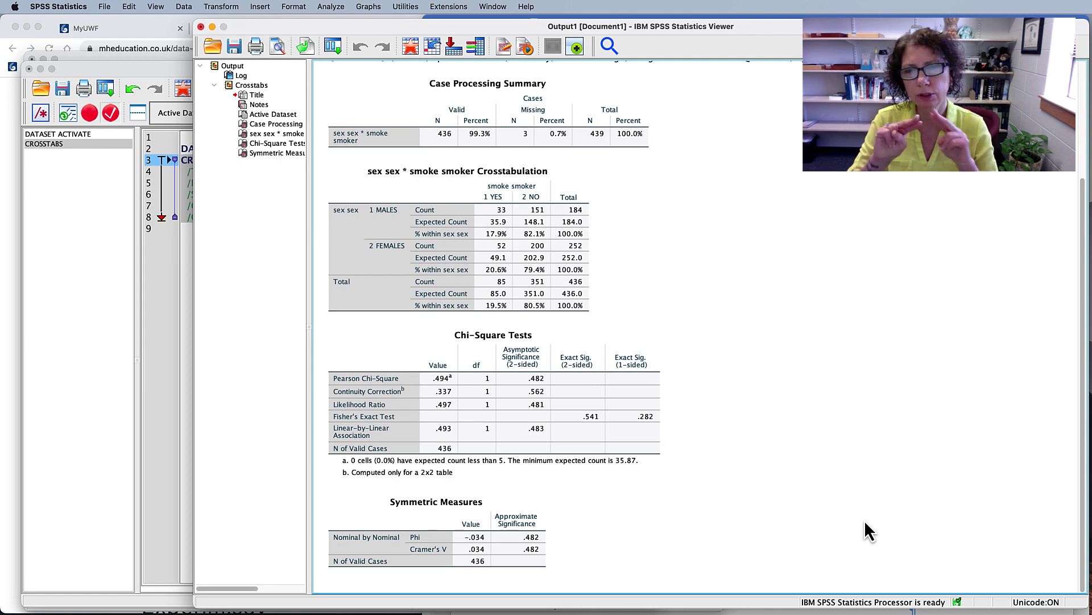
click(426, 541)
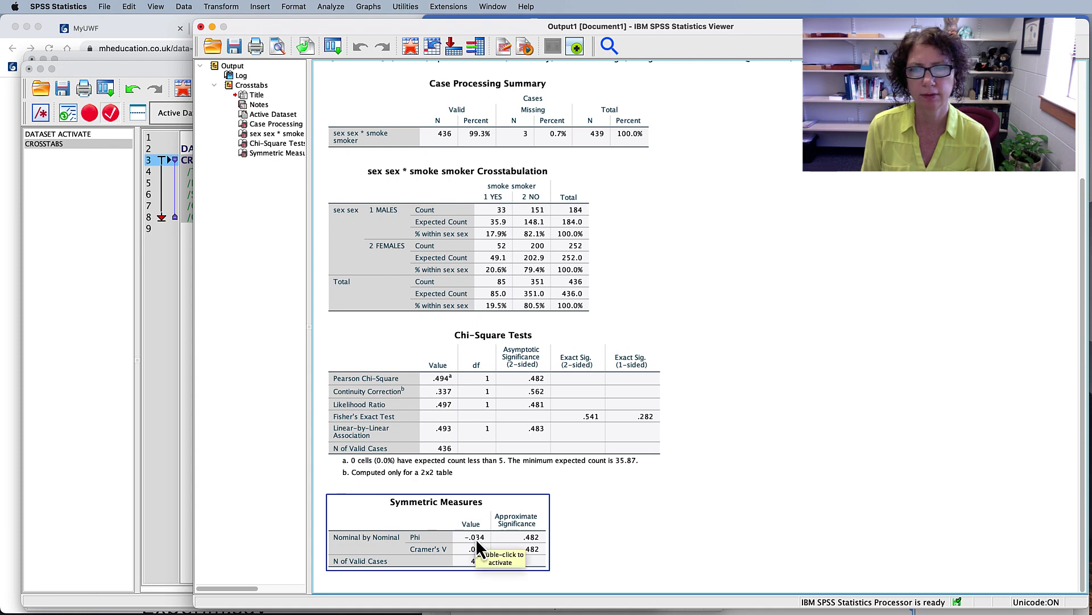
click(709, 524)
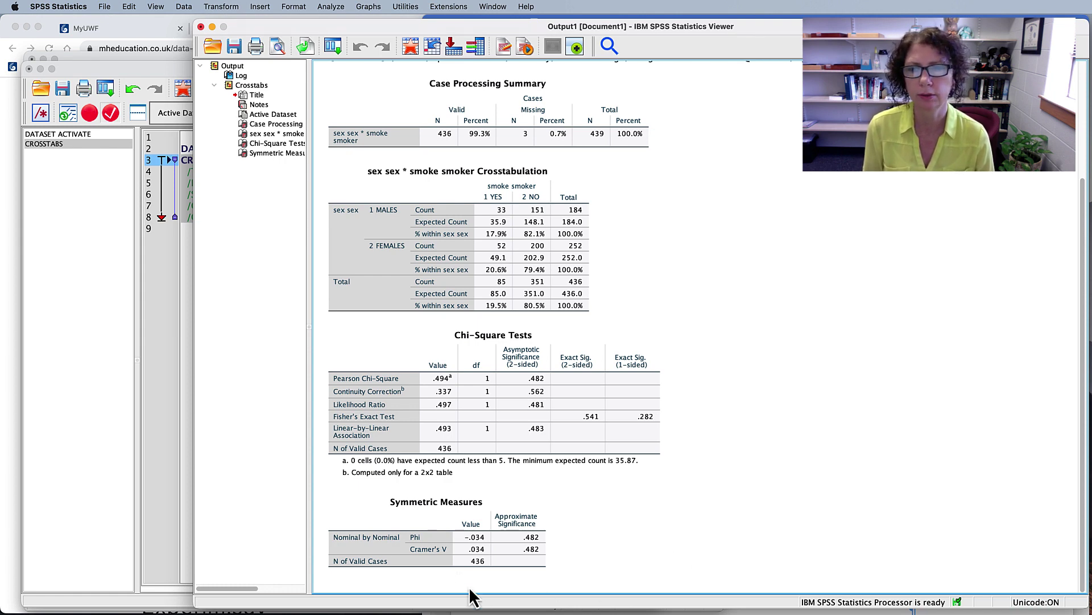
click(425, 556)
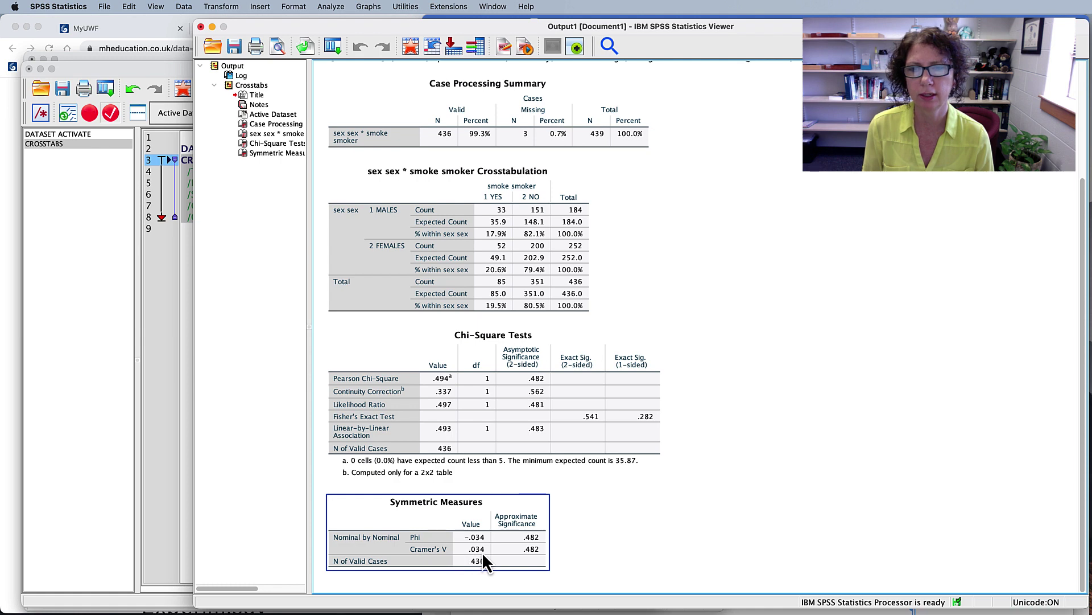
click(815, 525)
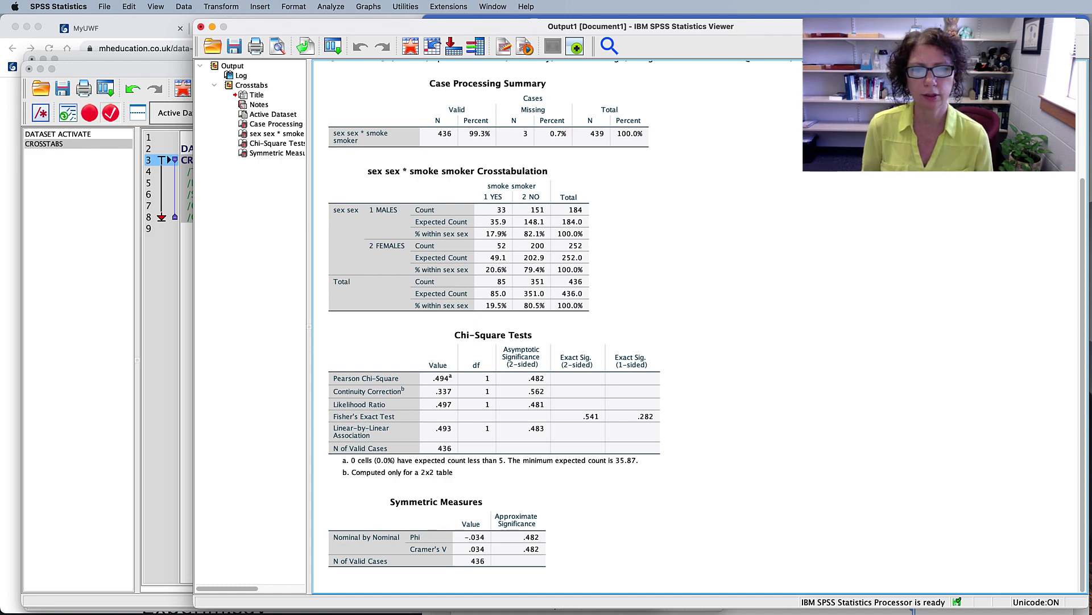
Switch to the Lab 5 sheet in Word and review the chi-square write-up example, highlighting its no-association statement, p value and concluding sentence.
key(super+Tab)
scroll(910, 449, down, 10)
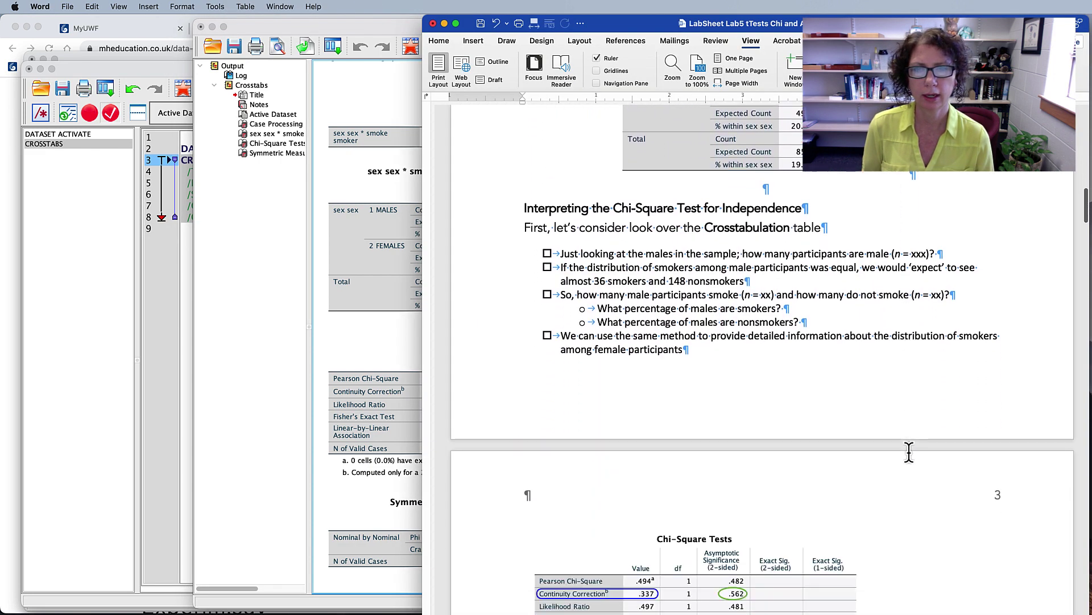
scroll(910, 450, down, 15)
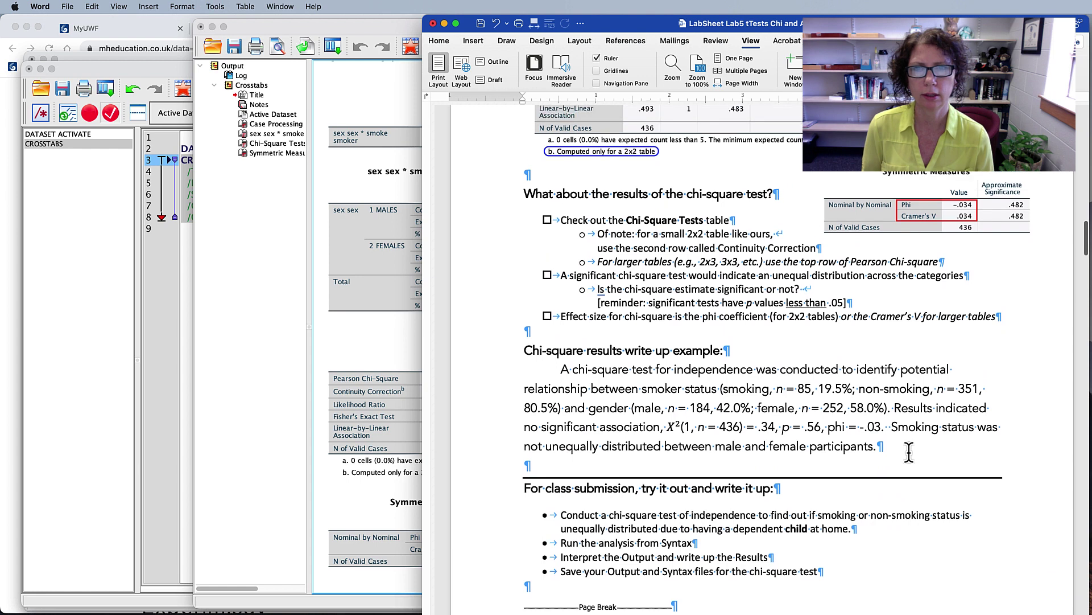
scroll(909, 453, down, 3)
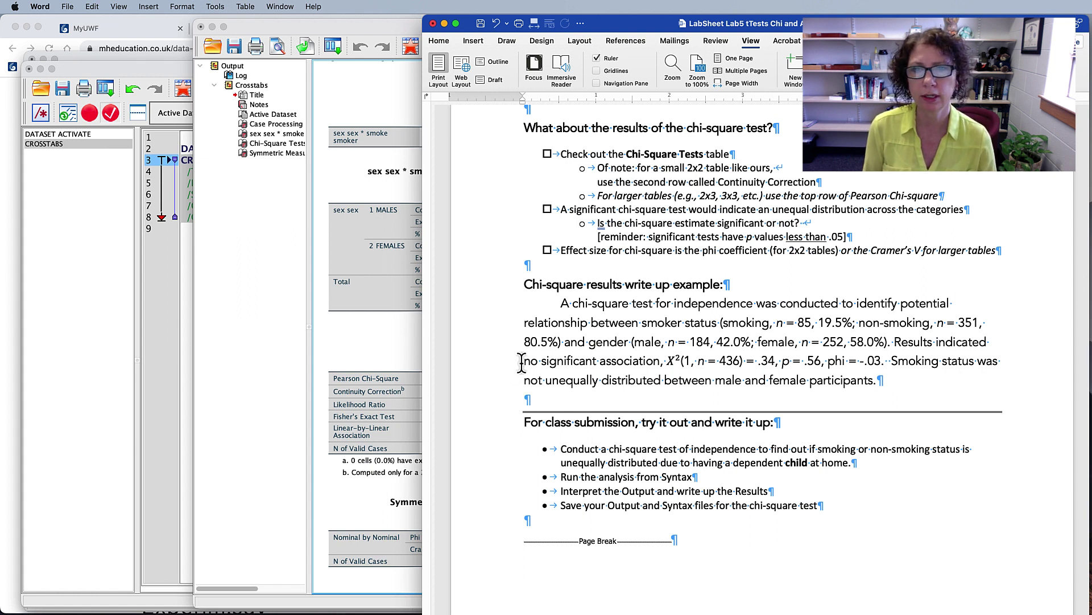
drag(522, 361, 660, 361)
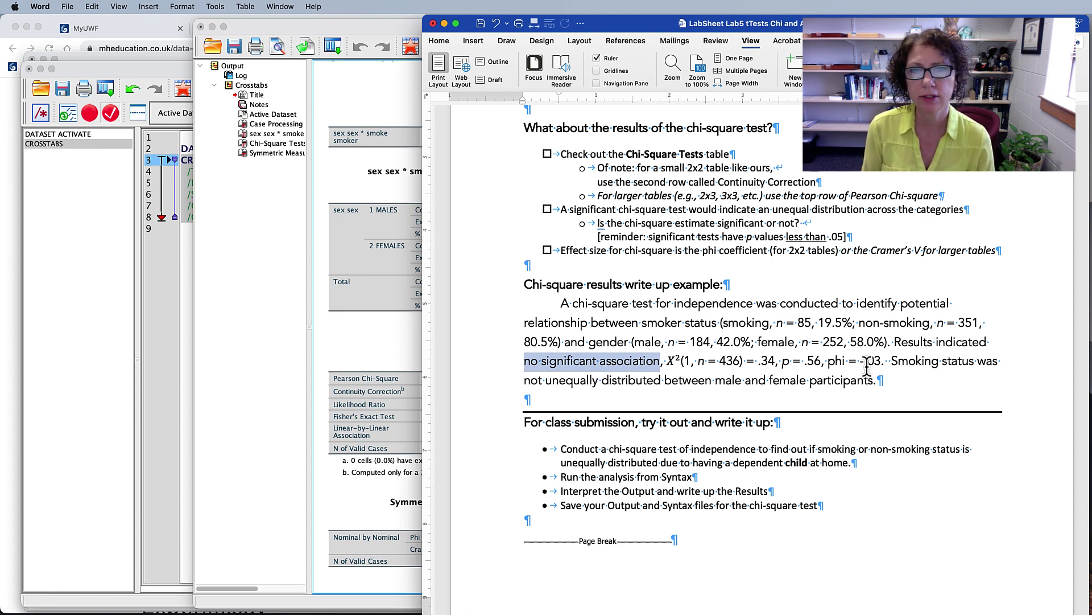
drag(828, 361, 783, 362)
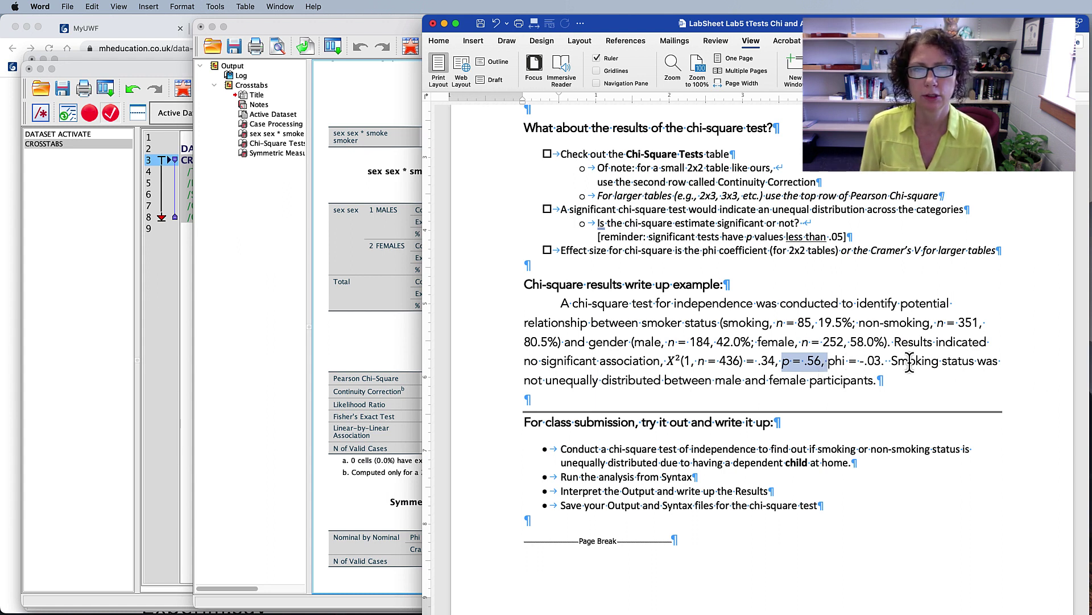
drag(892, 361, 851, 381)
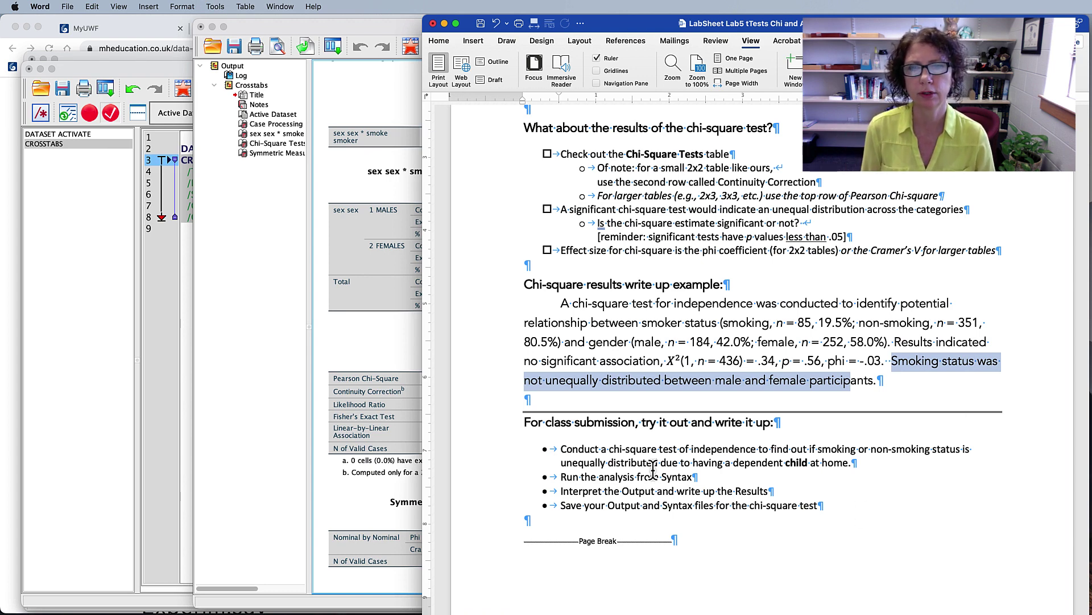
Review the class submission tasks for the smoking status by child chi-square test, highlighting each instruction and the write-up example as the model.
drag(602, 449, 851, 451)
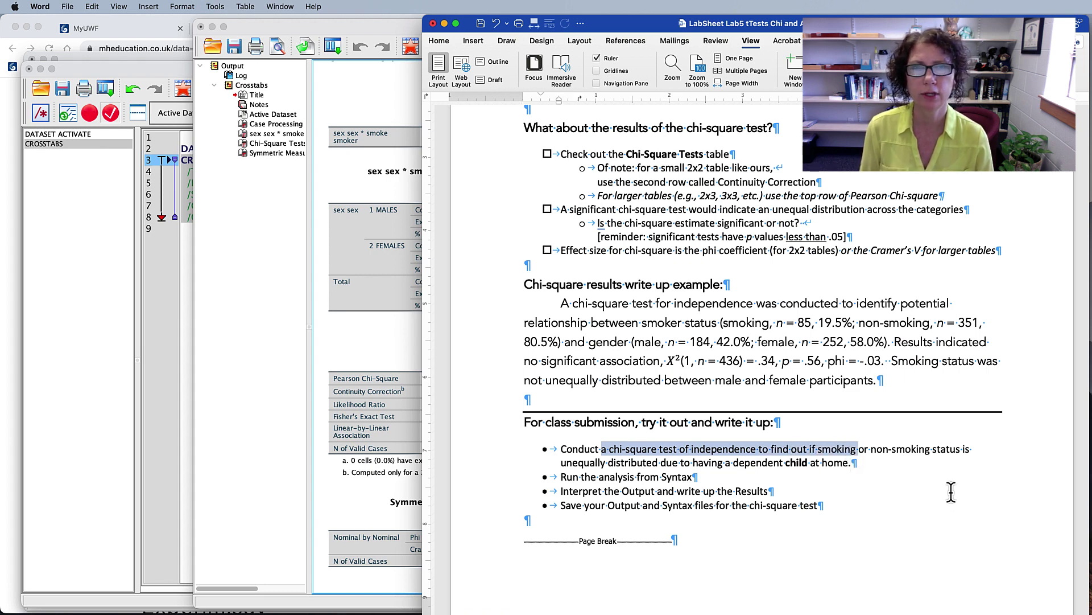
drag(817, 449, 906, 449)
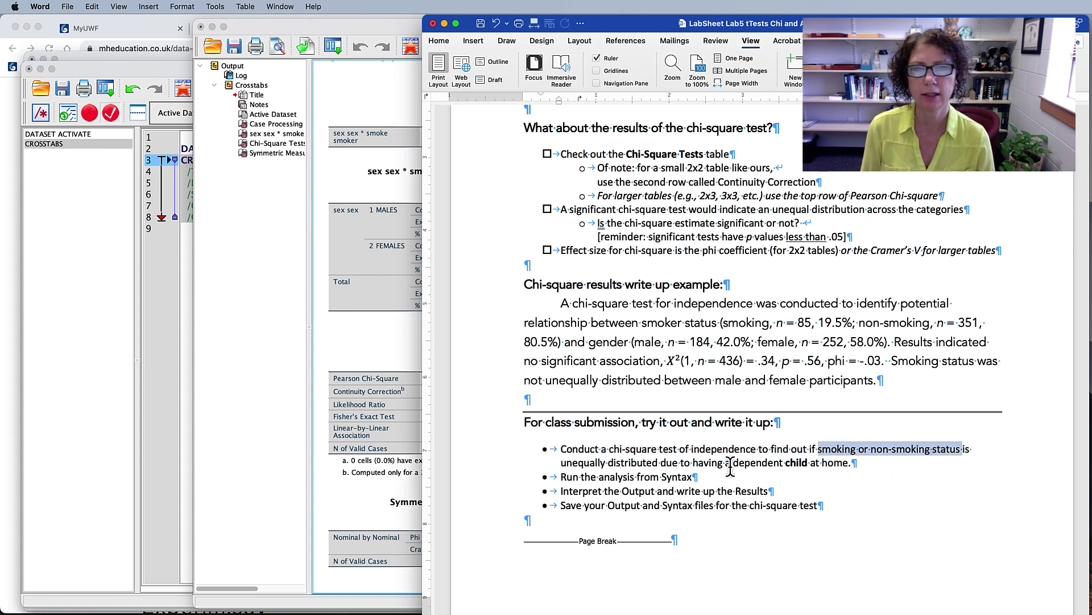
drag(727, 463, 833, 464)
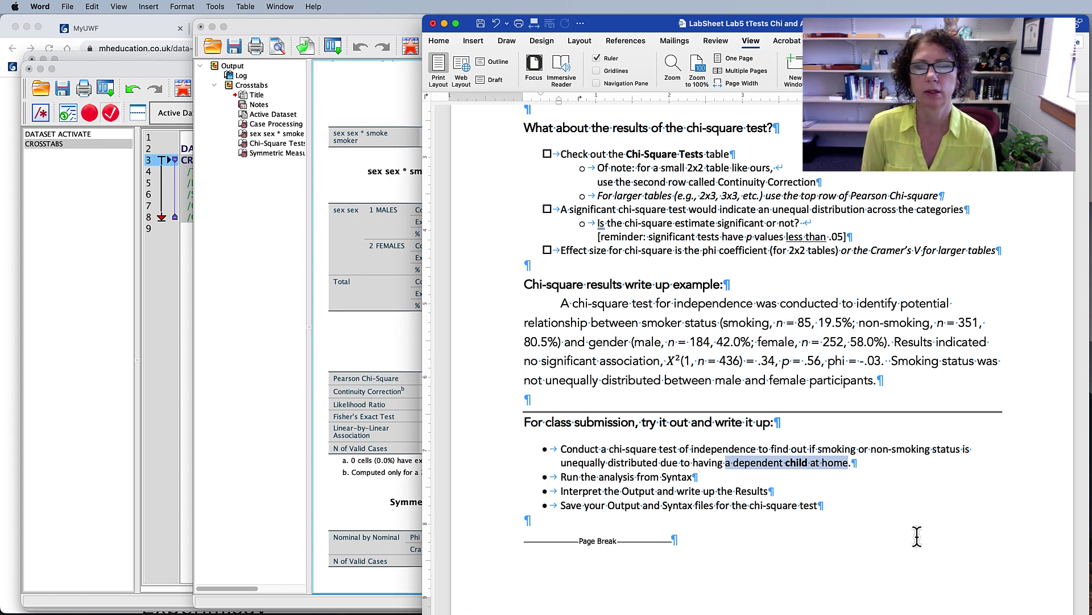
drag(564, 477, 691, 478)
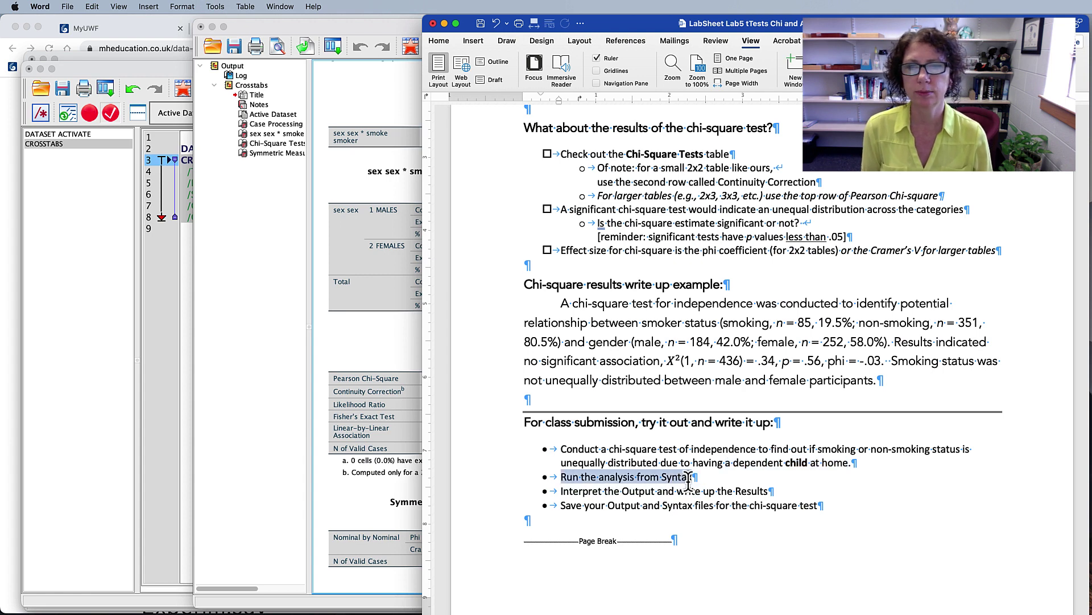
drag(562, 491, 761, 495)
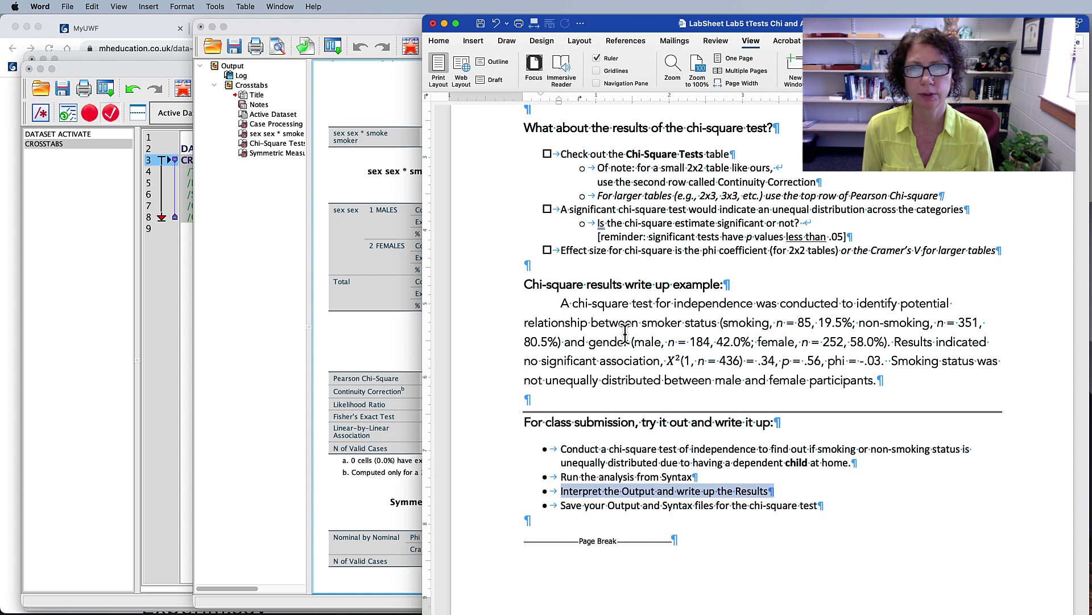
drag(572, 303, 656, 387)
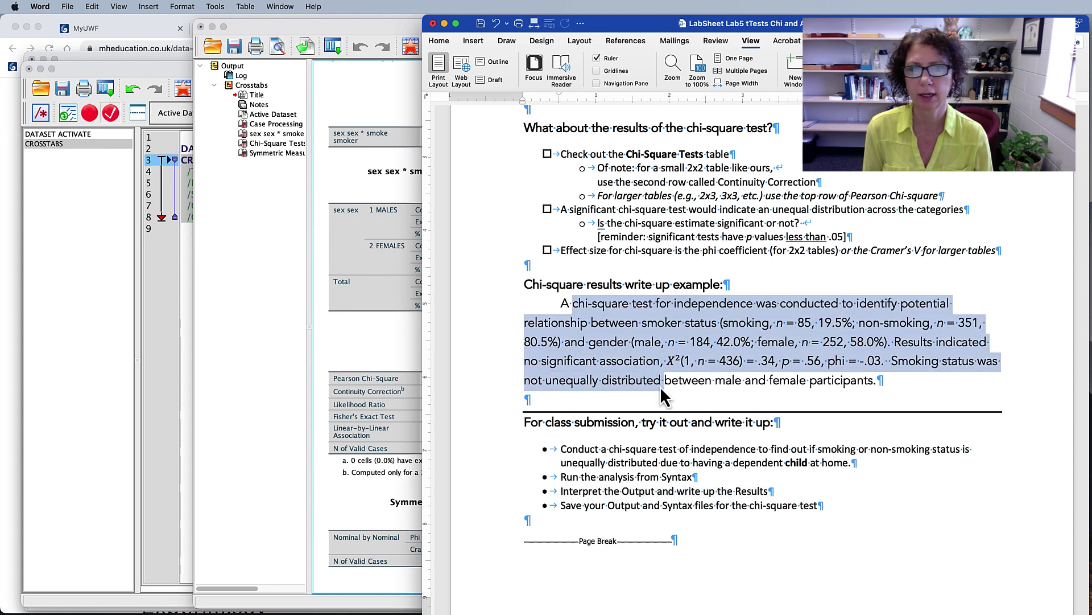
drag(561, 505, 777, 508)
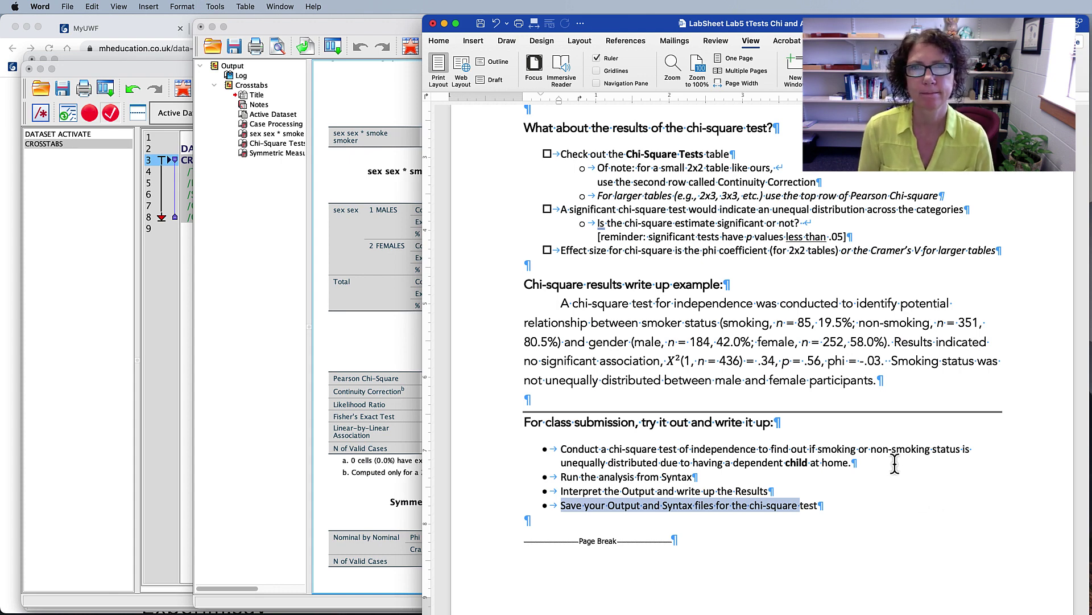
Read the Task 2 independent samples t-test introduction, highlighting the continuous DV, sample size, equal variation and self-esteem by sex research question.
scroll(895, 464, down, 15)
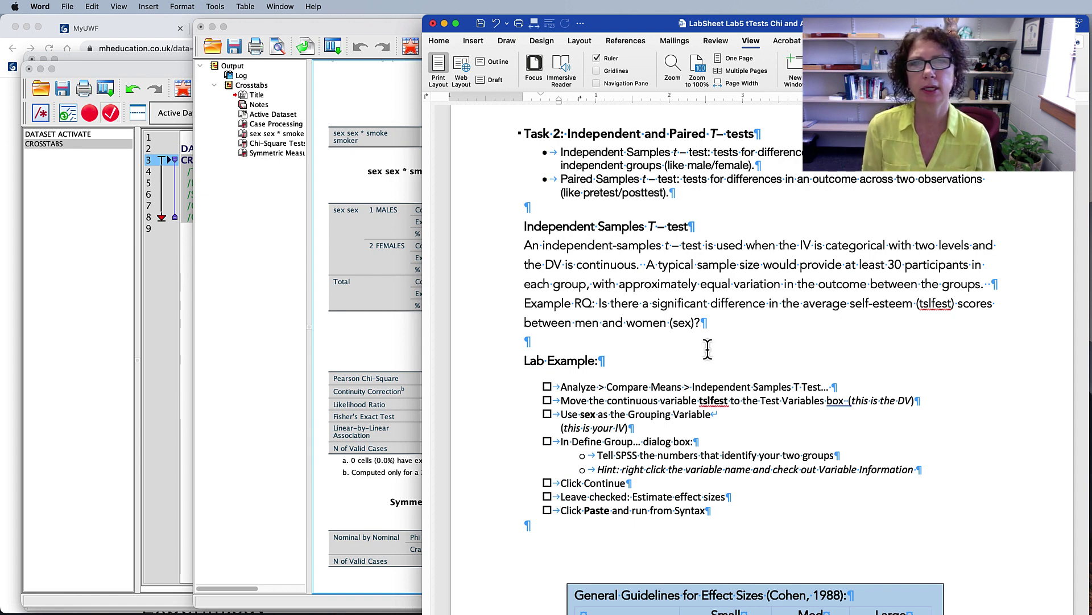
click(611, 265)
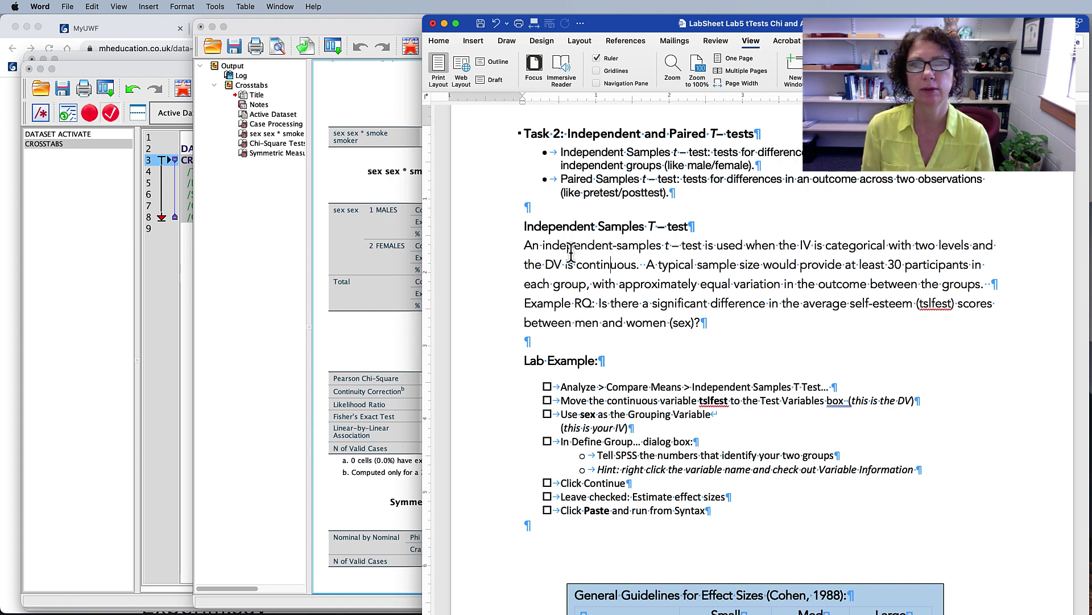
drag(566, 265, 637, 265)
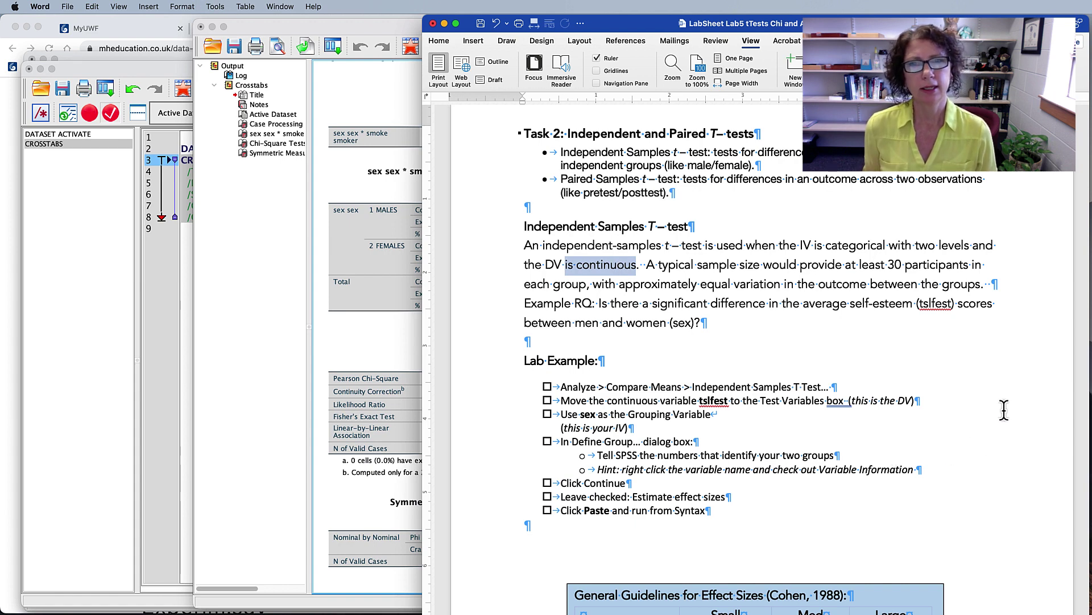
drag(793, 306, 939, 305)
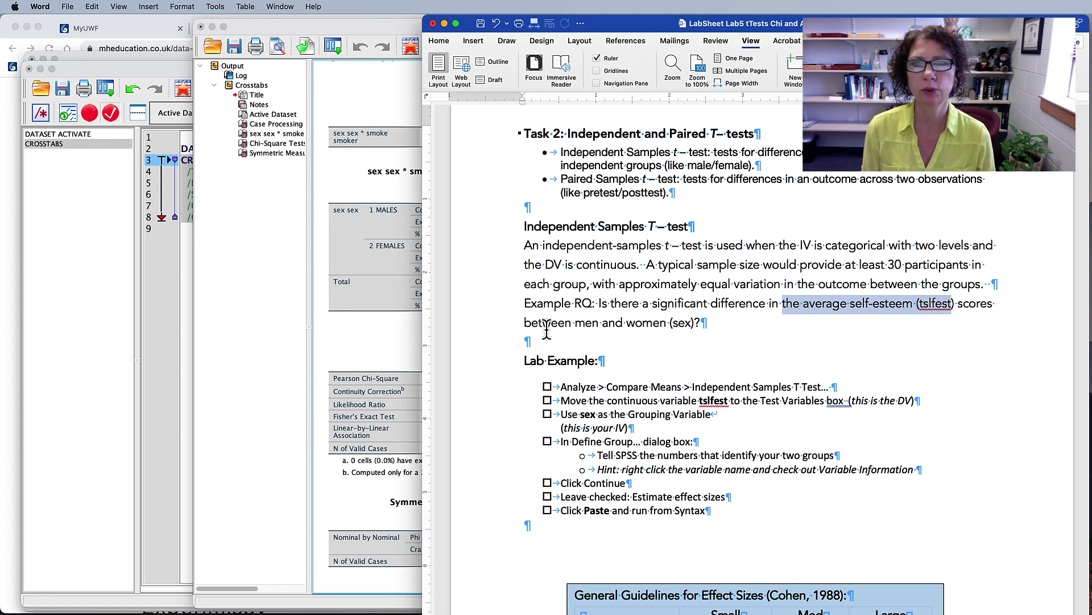
drag(544, 324, 691, 330)
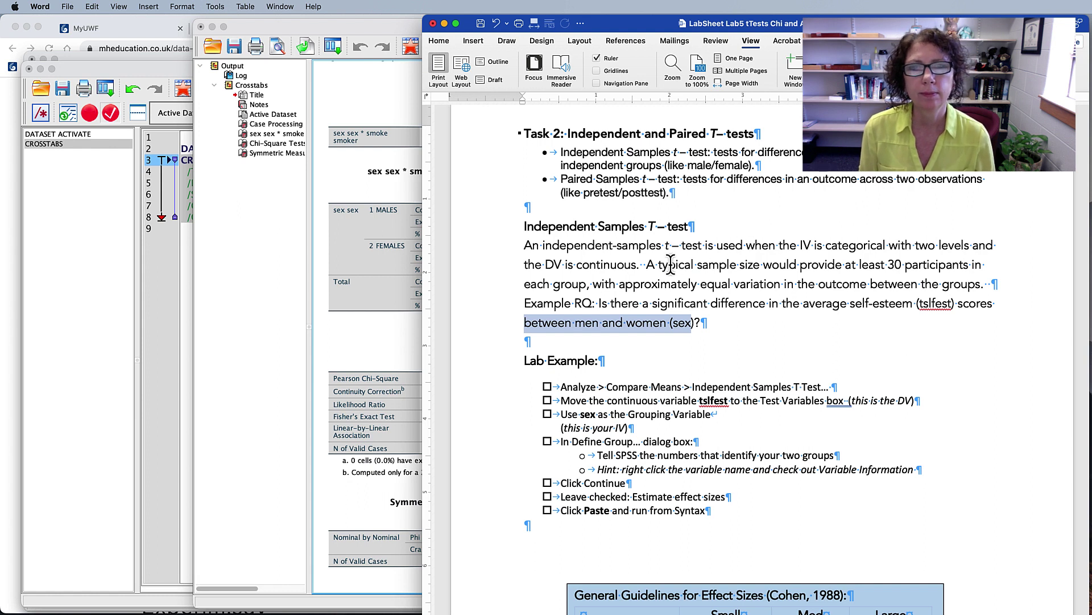
drag(660, 265, 969, 266)
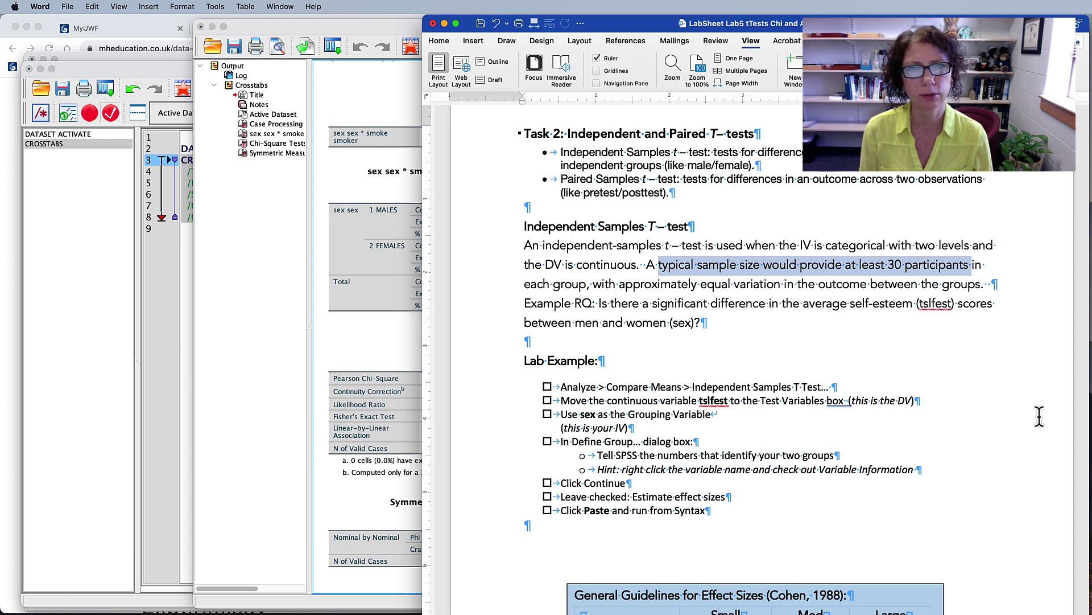
drag(594, 284, 842, 282)
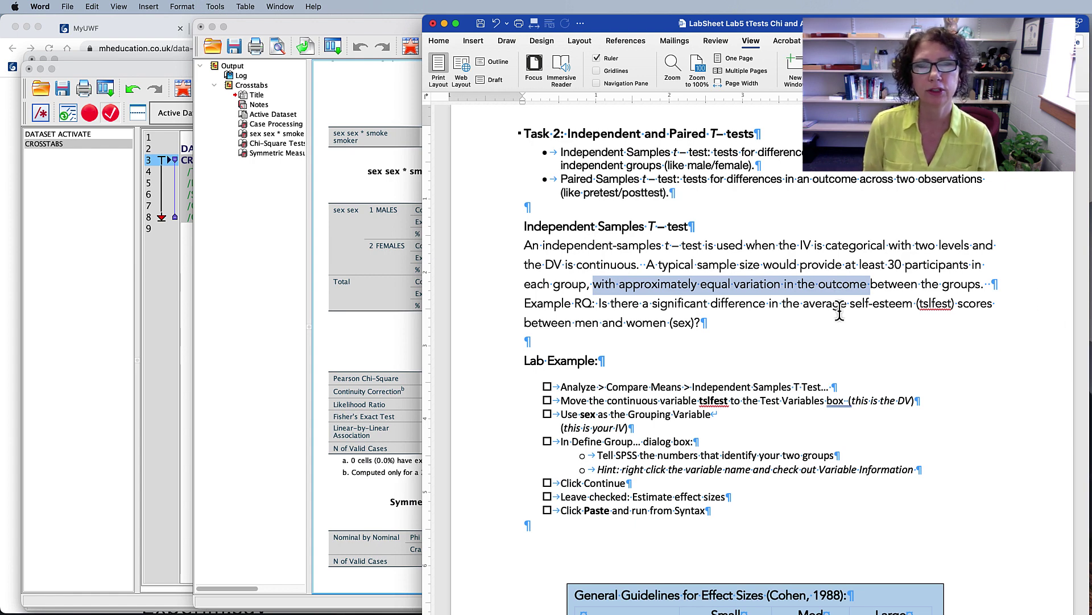
drag(804, 306, 951, 306)
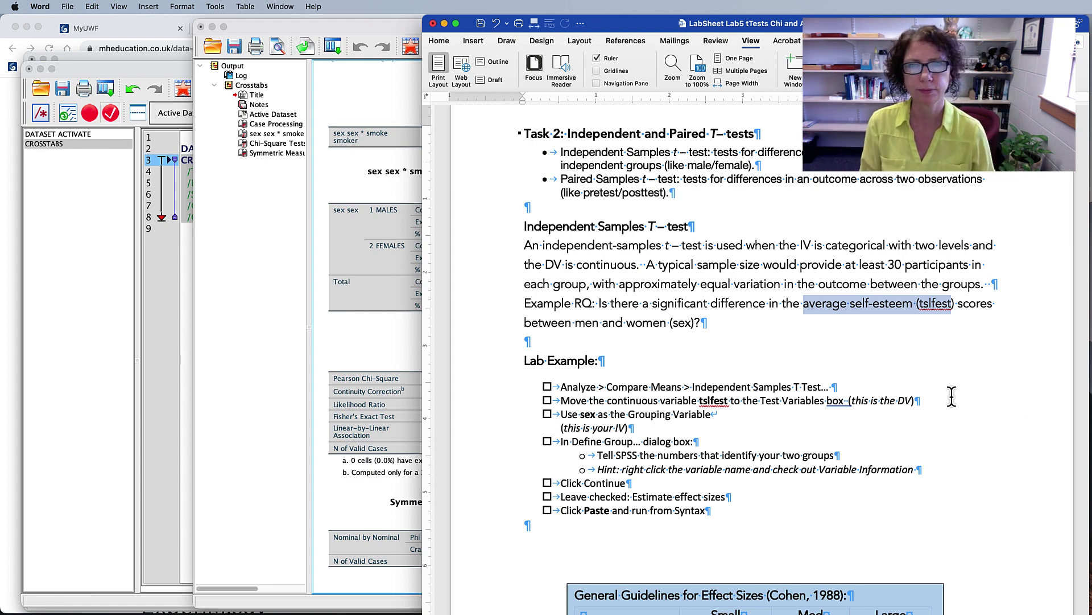
Look over the t-test Lab Example steps and Cohen's effect size guidelines, and switch back to the SPSS output.
scroll(954, 383, down, 5)
scroll(954, 384, down, 2)
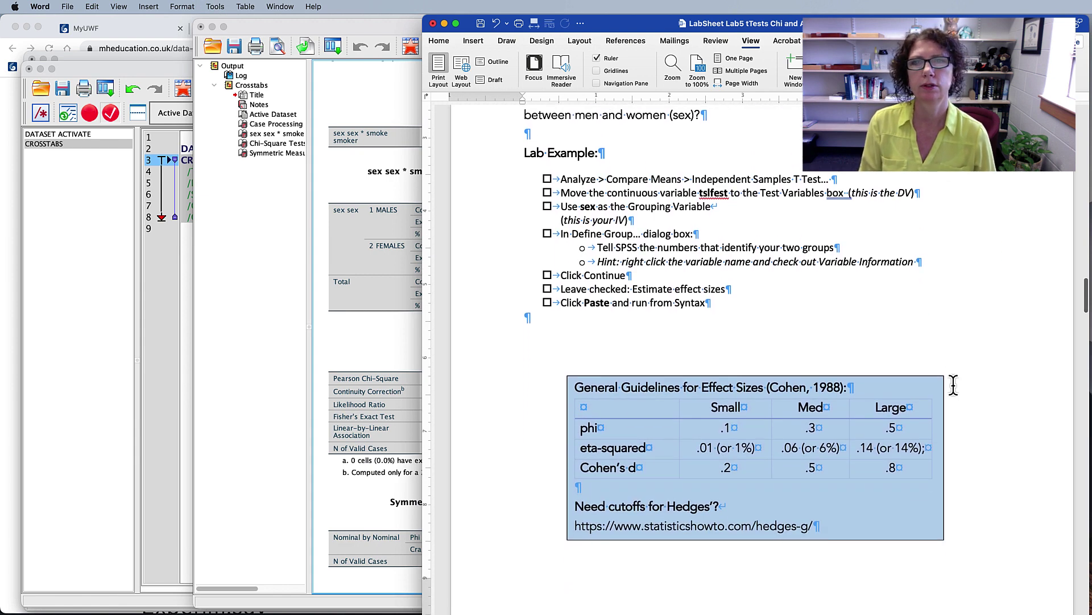
click(255, 370)
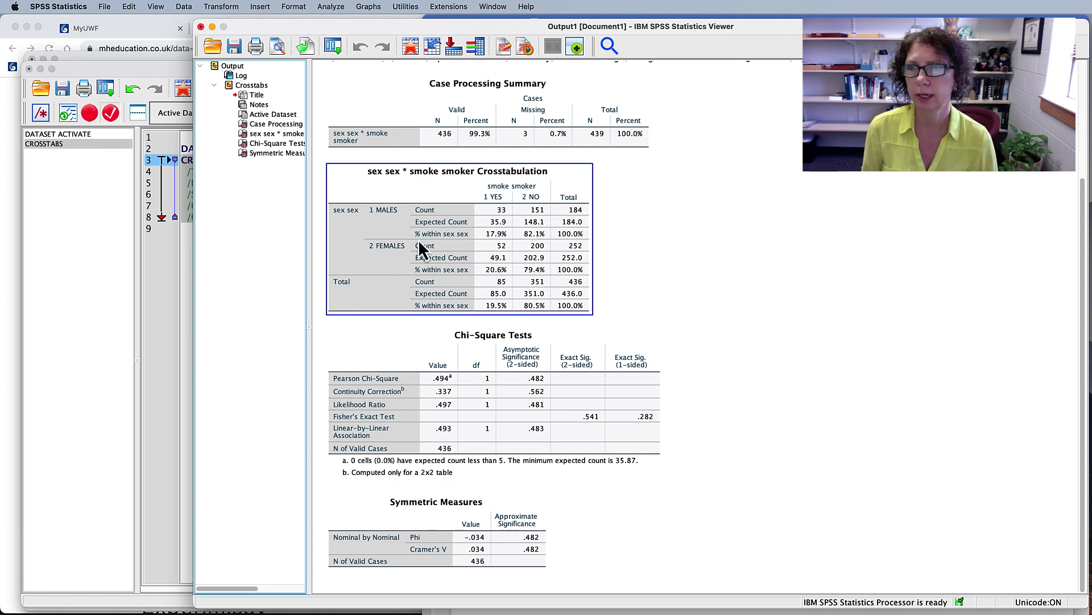
Start an Independent-Samples T Test and add total self-esteem (tslfest) as the test variable.
click(331, 7)
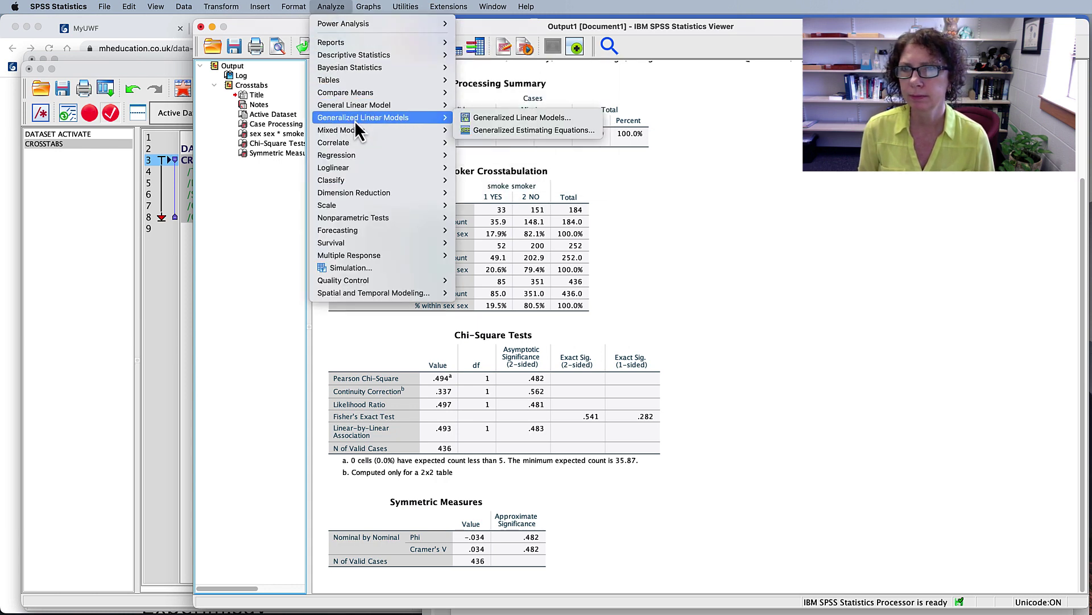
mouse_move(349, 94)
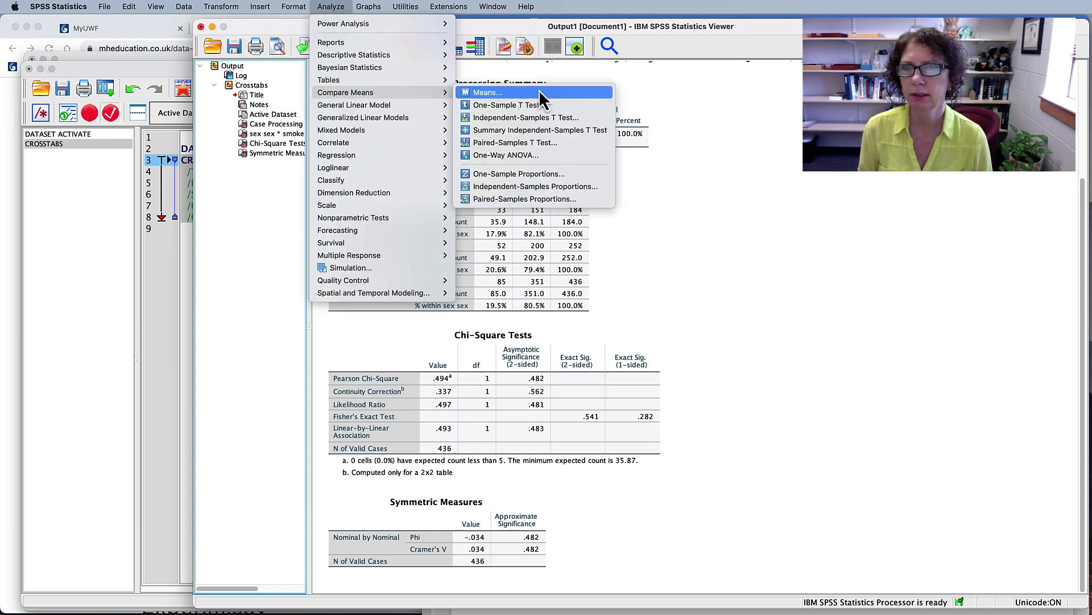
click(502, 118)
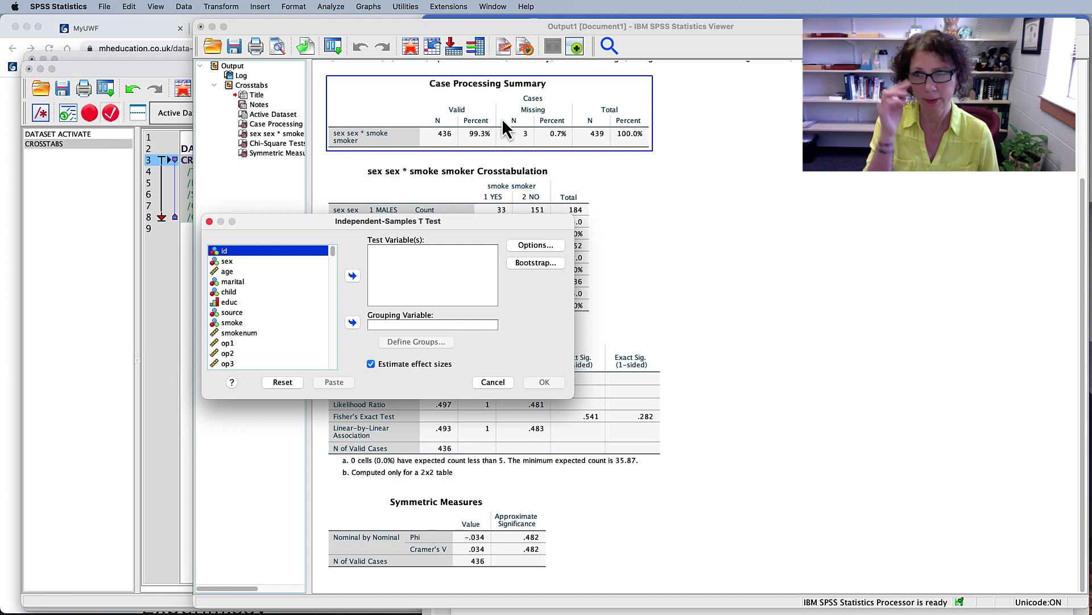
drag(227, 342, 265, 322)
scroll(261, 315, down, 10)
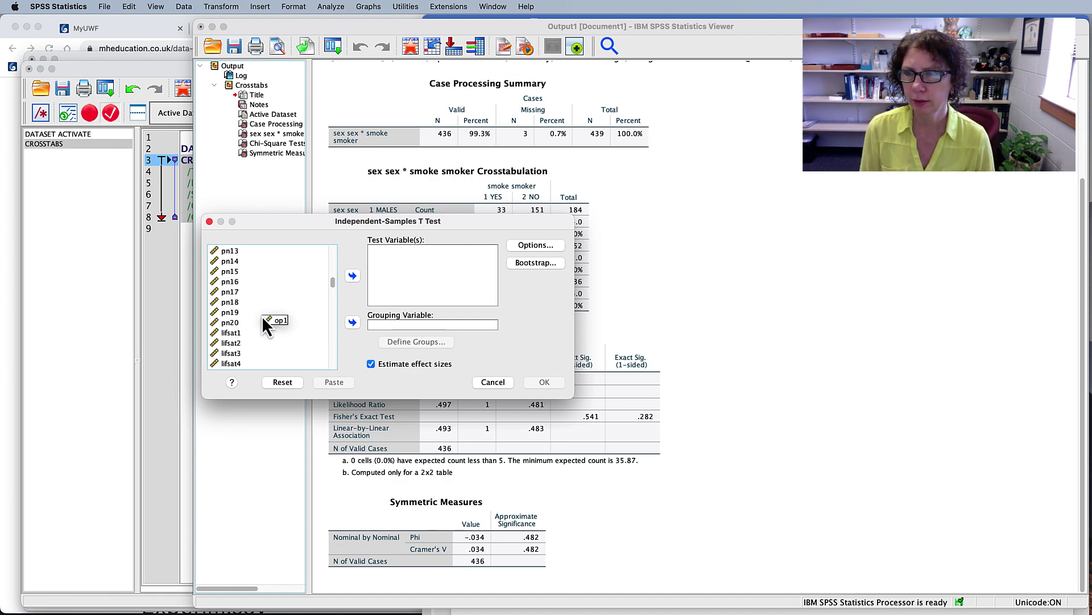
drag(262, 316, 335, 369)
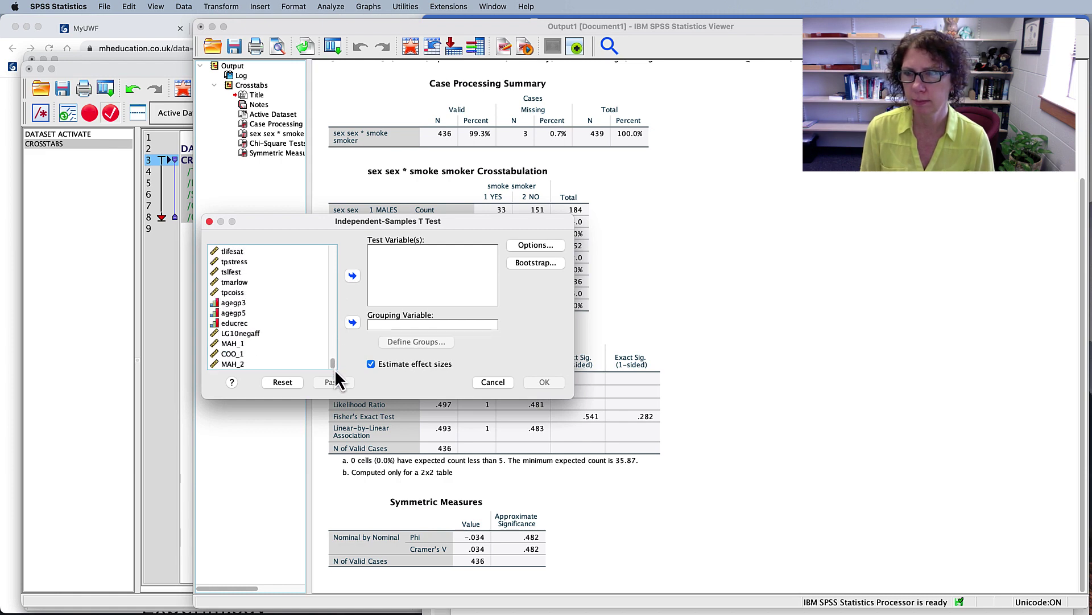
click(224, 271)
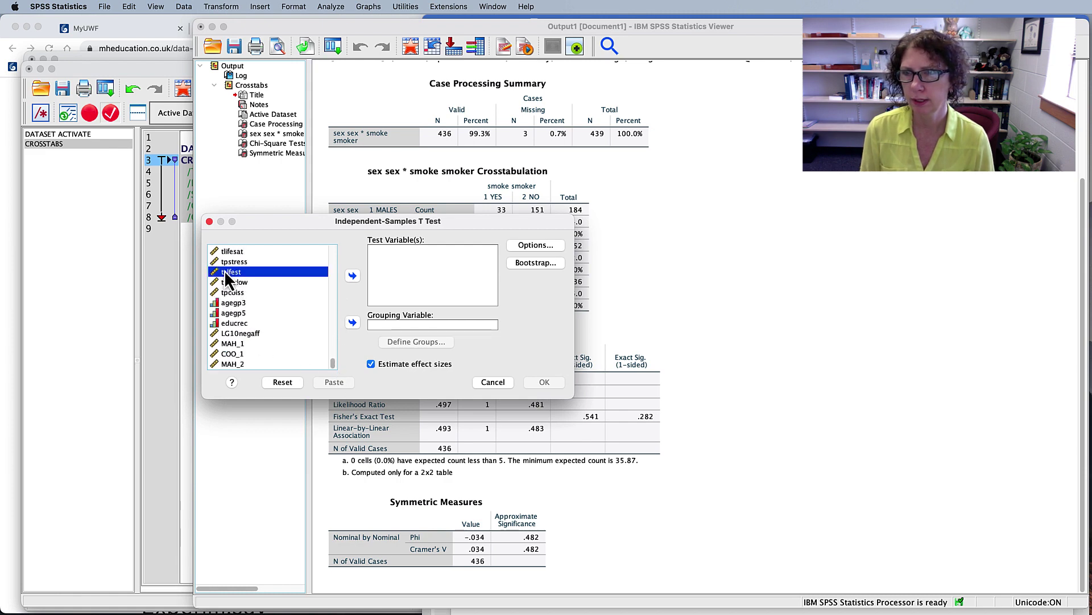
click(353, 275)
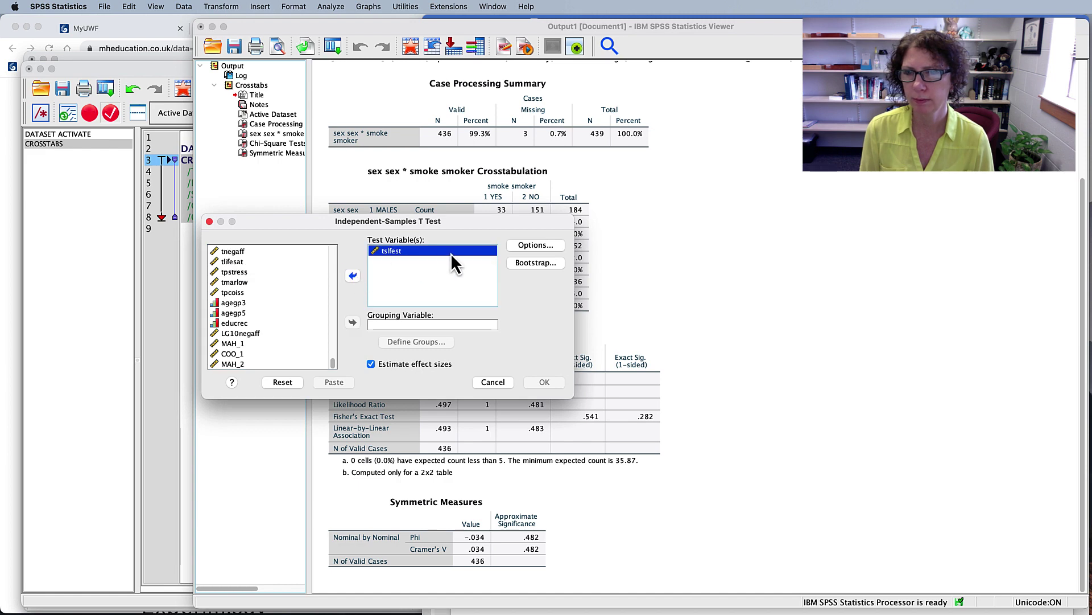
Assign sex as the grouping variable of the independent samples t-test.
drag(330, 363, 324, 243)
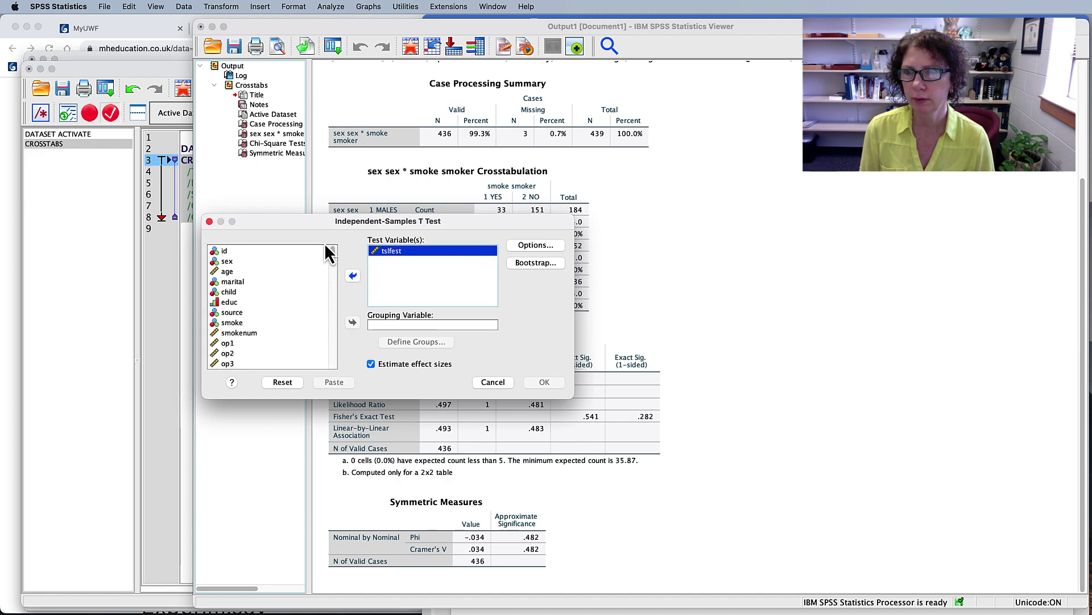
click(218, 261)
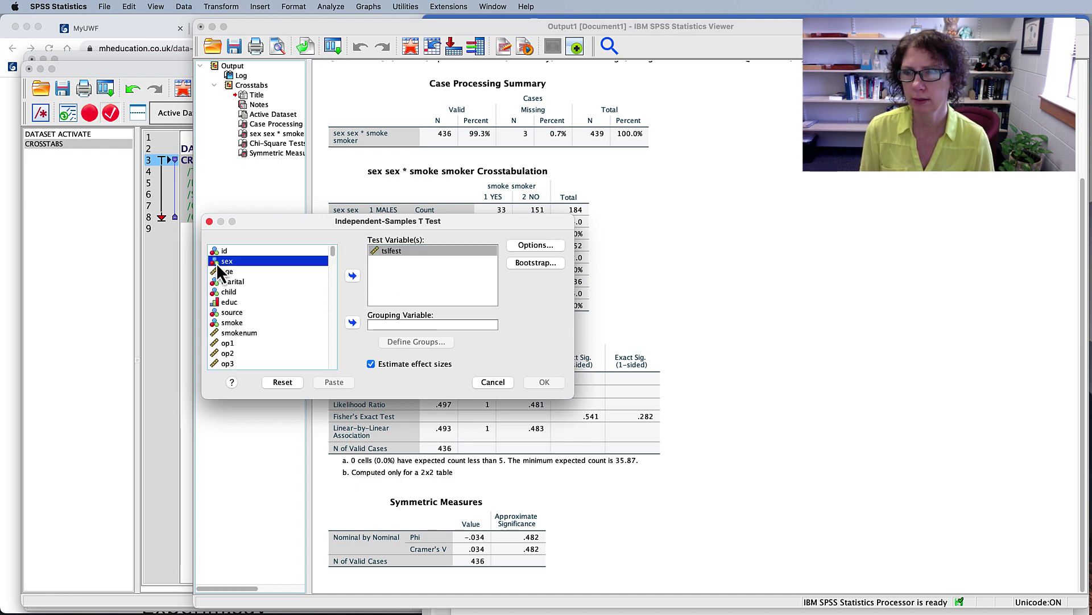
click(351, 322)
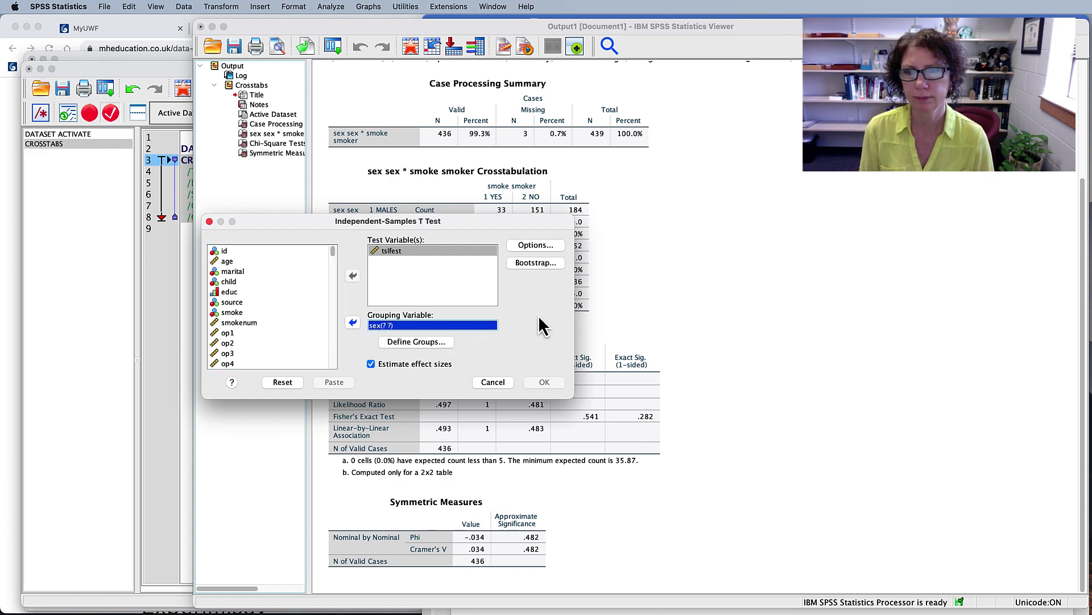
Check the variable information for sex to see which value codes stand for its two groups, and close it.
right_click(443, 325)
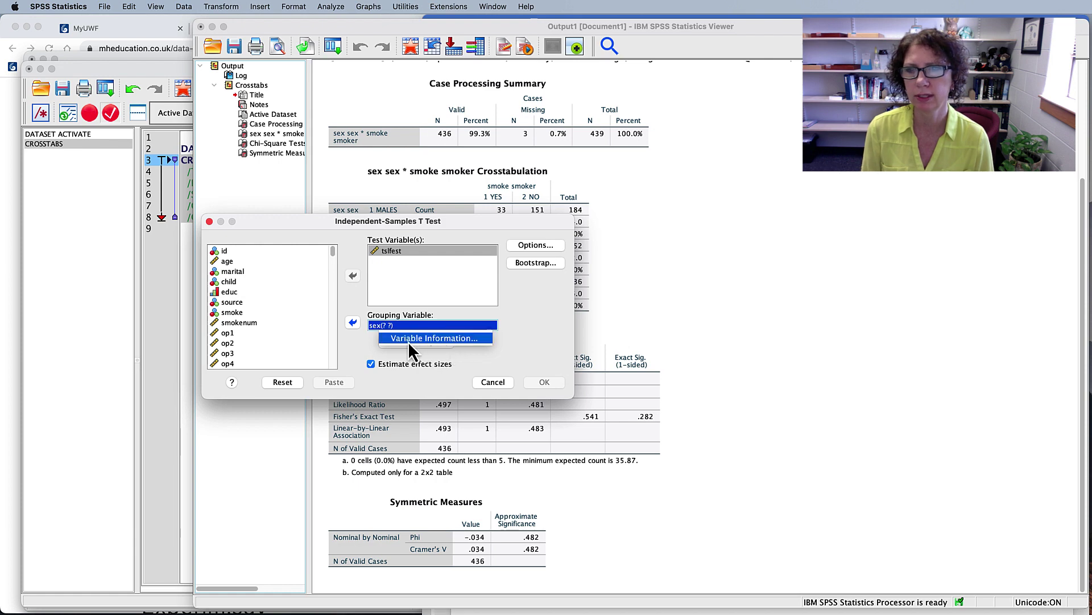
click(443, 339)
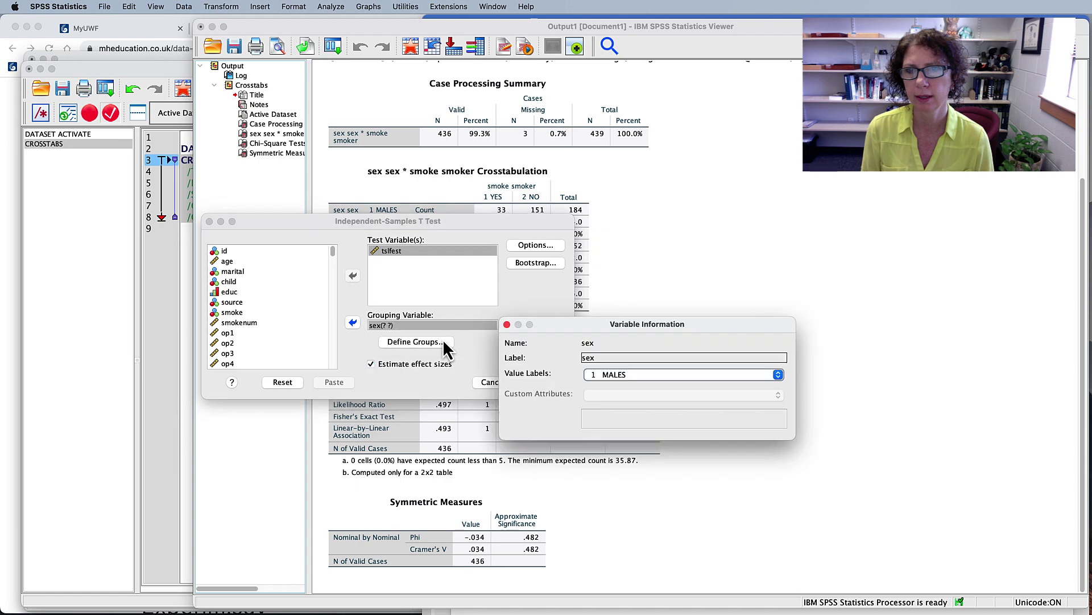
click(780, 374)
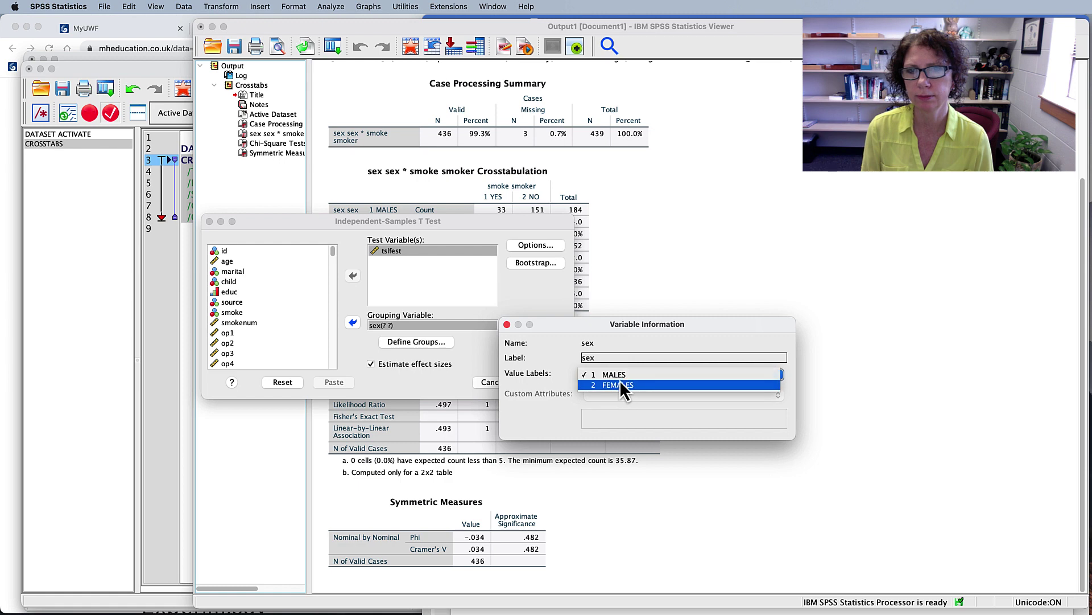
click(506, 324)
Define the sex groups with values 1 and 2, and paste the t-test command as syntax.
click(421, 343)
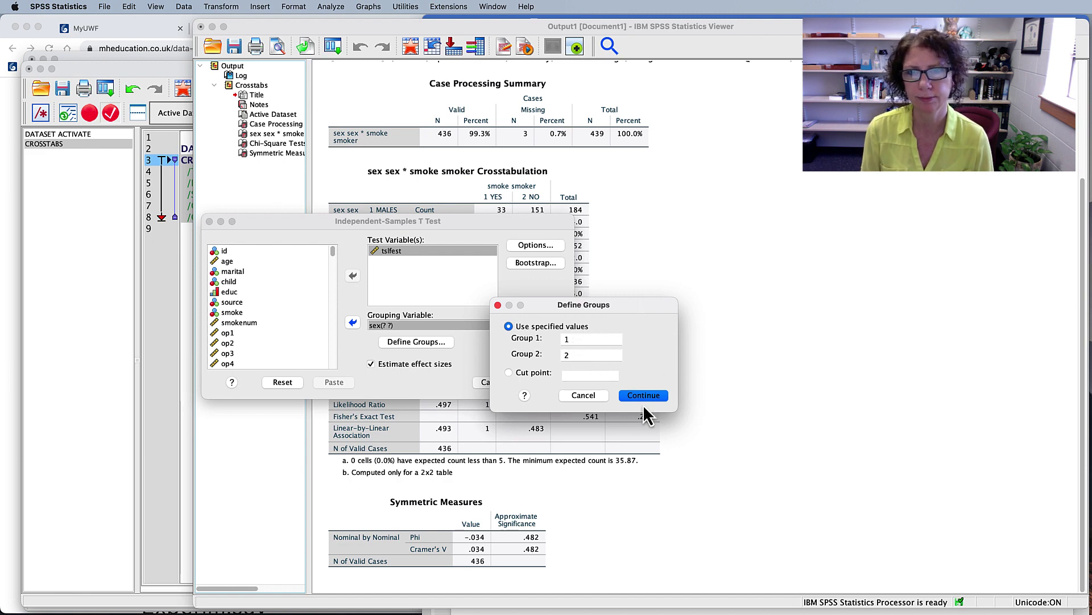
click(643, 397)
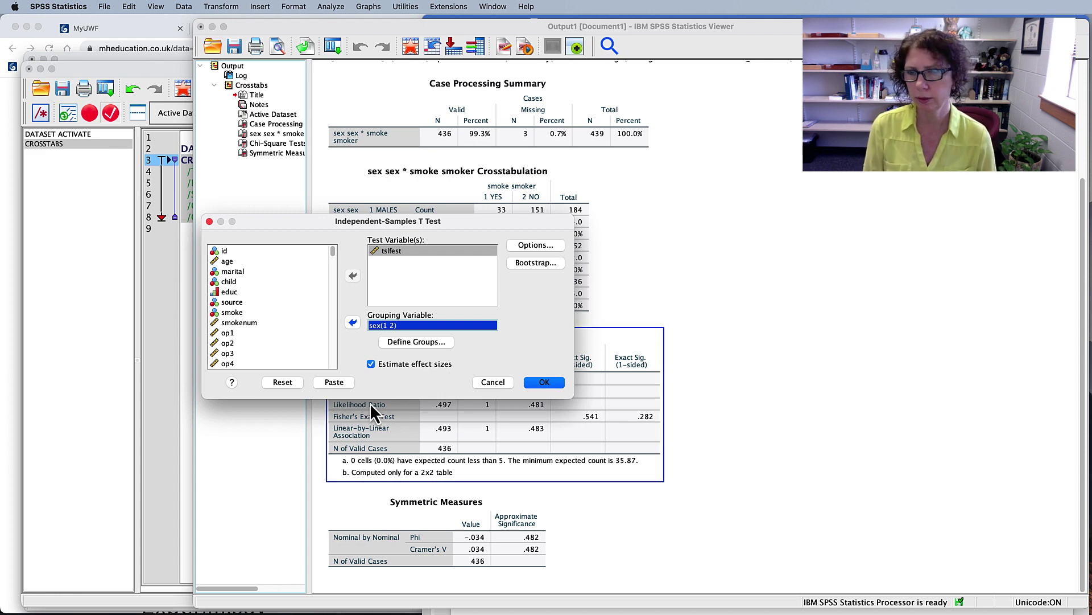
click(335, 382)
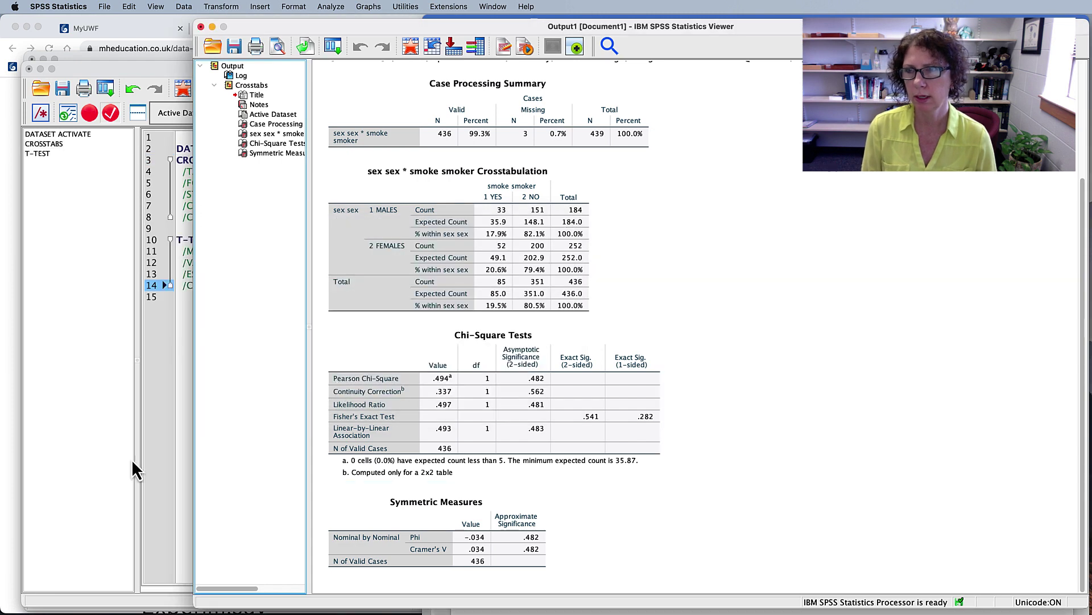
Review the groups, variables and criteria lines of the pasted T-TEST syntax, and run the whole T-TEST block.
click(87, 391)
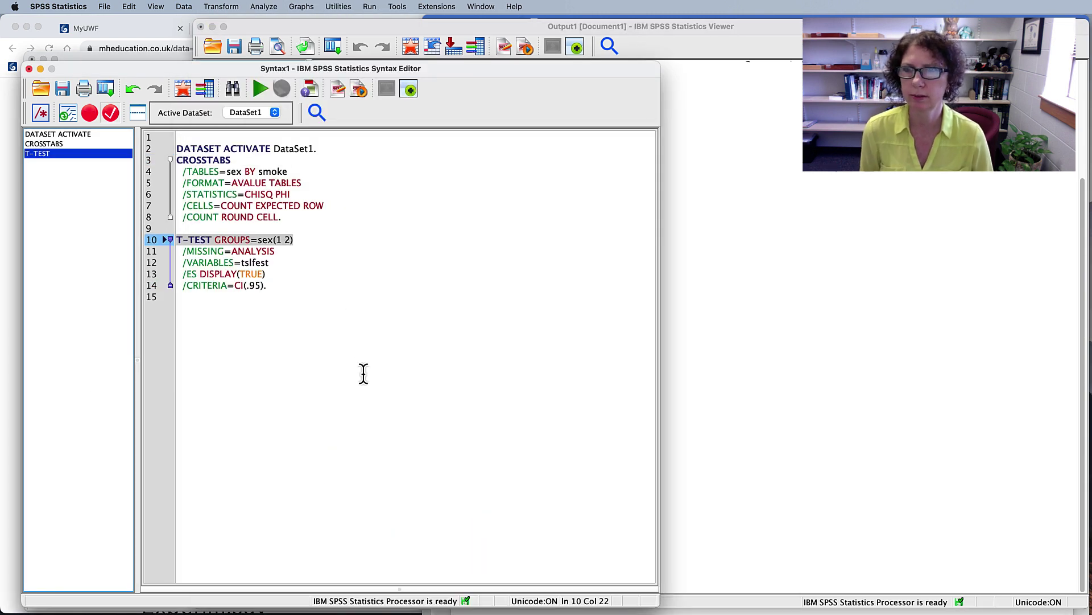
click(287, 288)
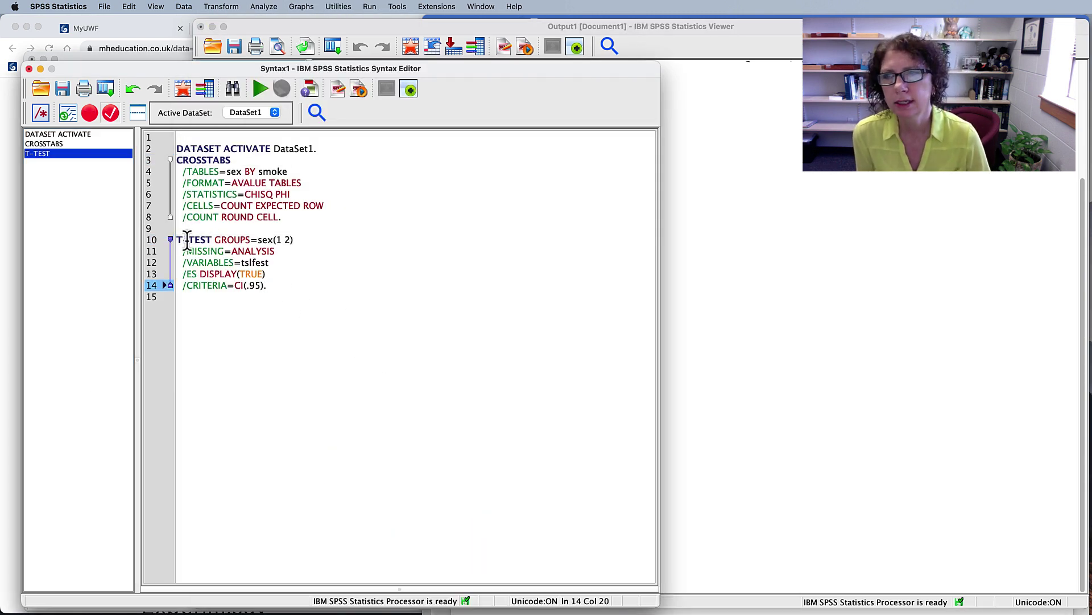
drag(179, 240, 302, 239)
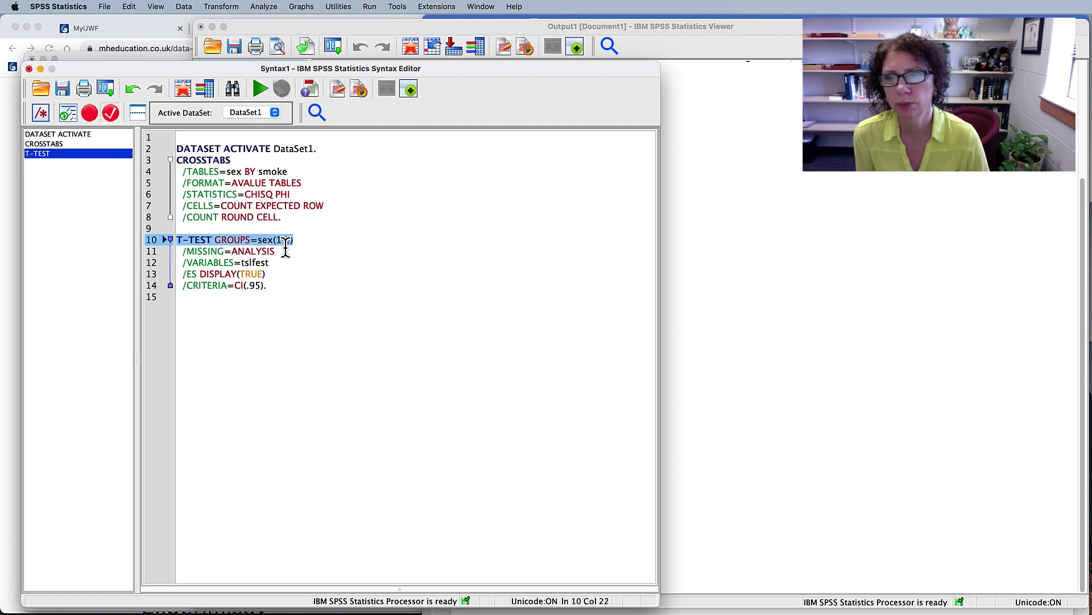
drag(192, 262, 278, 262)
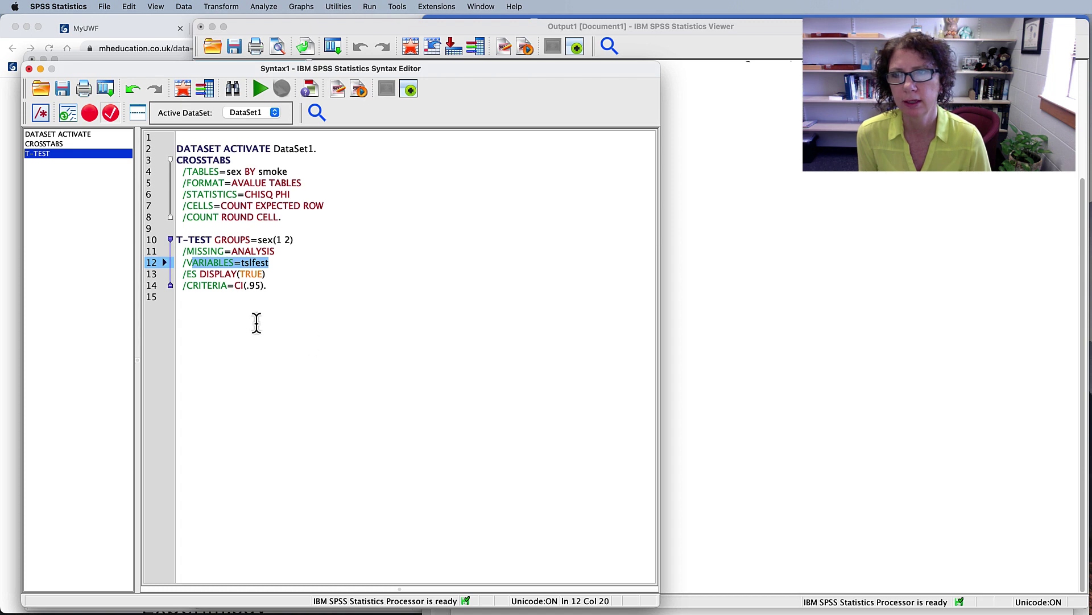
drag(188, 274, 263, 287)
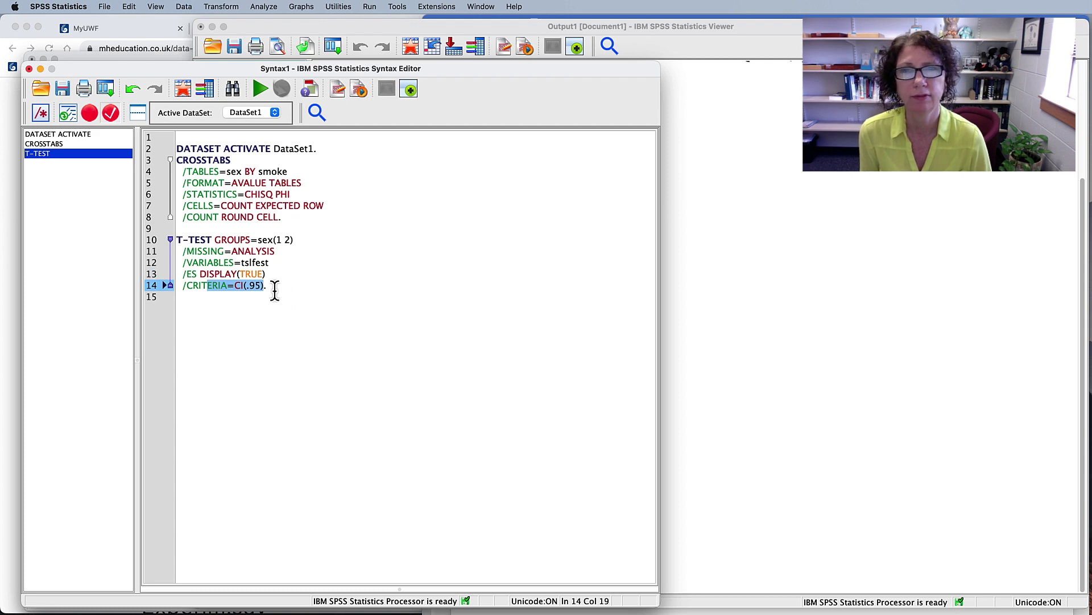
drag(274, 289, 171, 244)
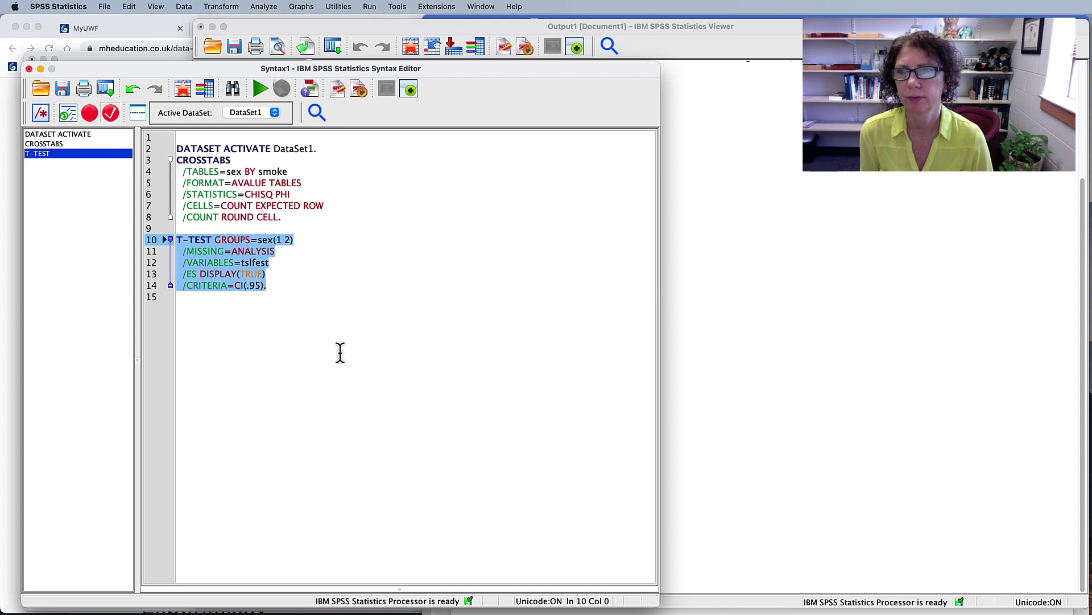
click(259, 89)
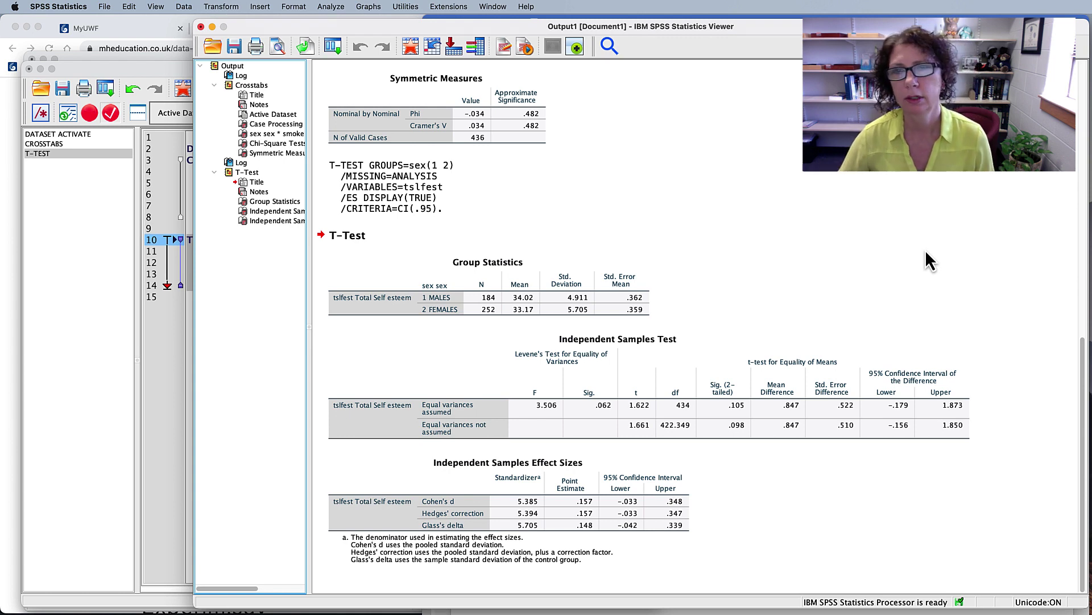
Examine the Group Statistics table, comparing the sample sizes and mean total self-esteem scores of males and females.
click(509, 289)
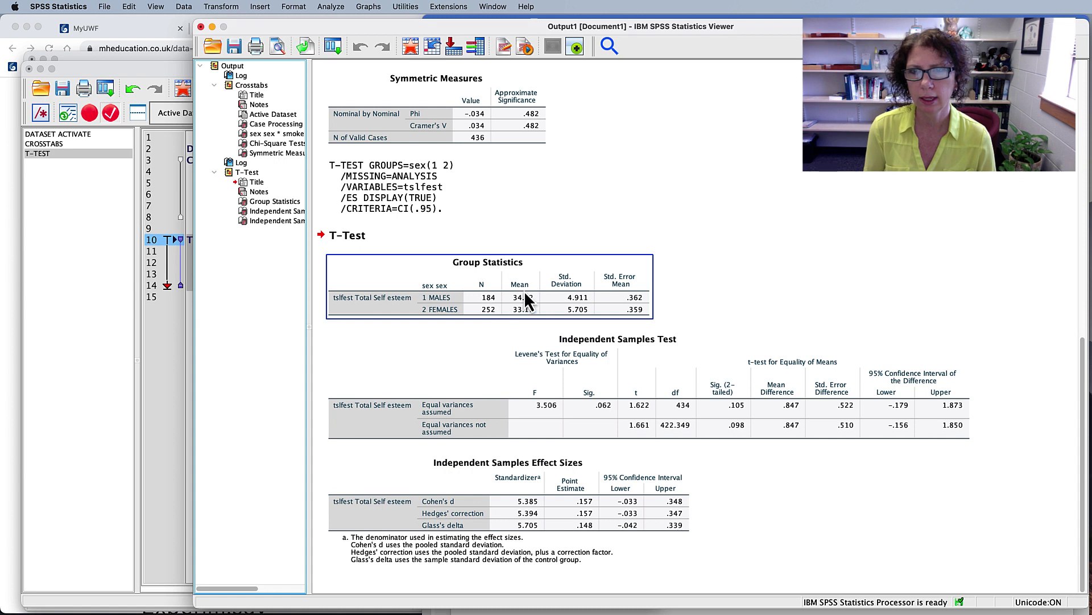
click(531, 325)
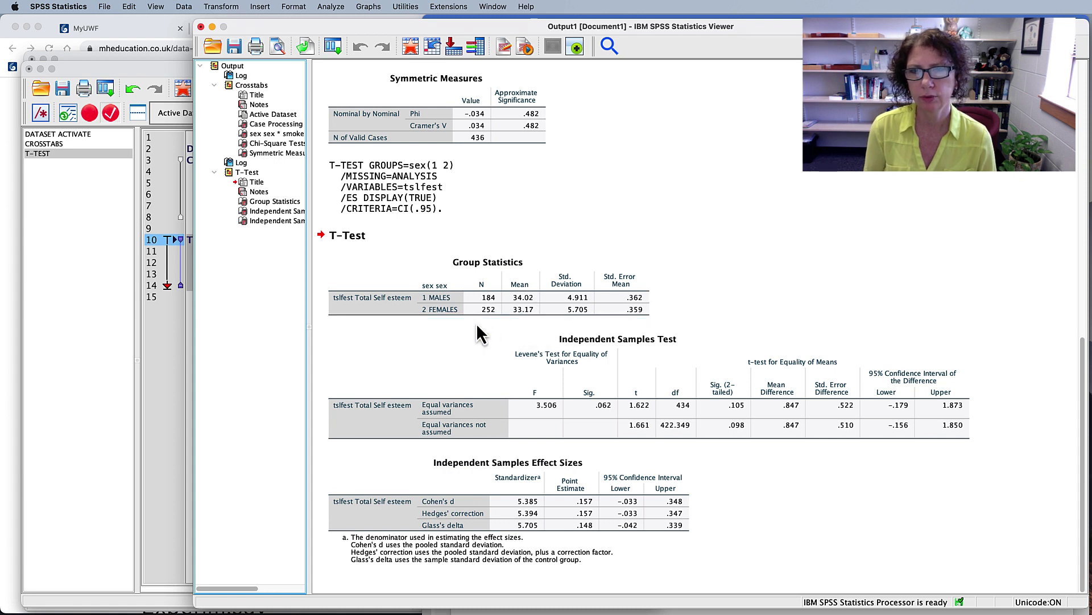
click(446, 304)
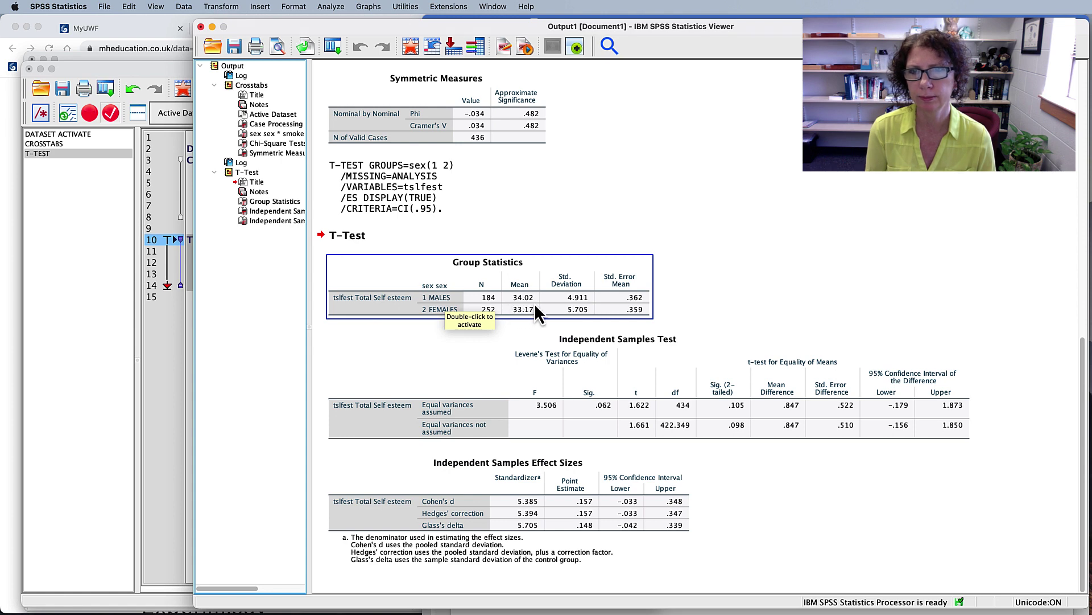
click(515, 334)
click(367, 331)
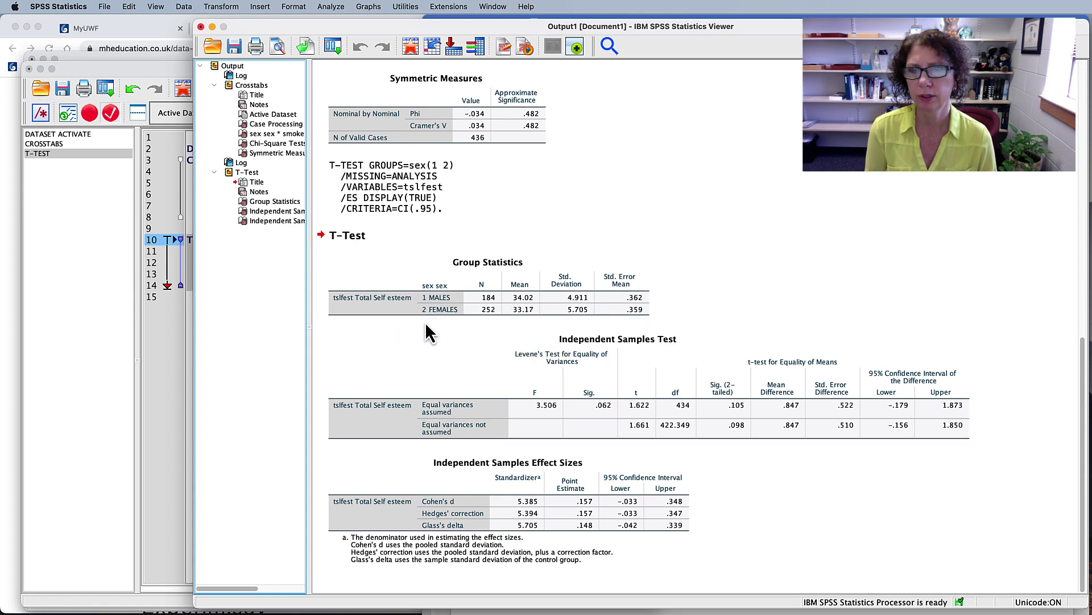
click(486, 327)
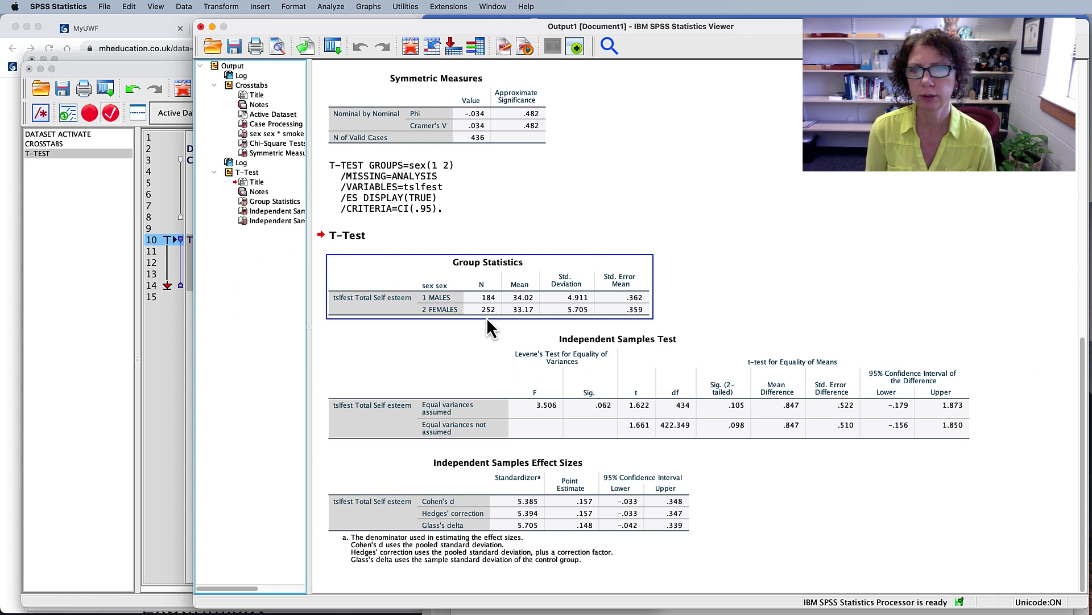
click(487, 330)
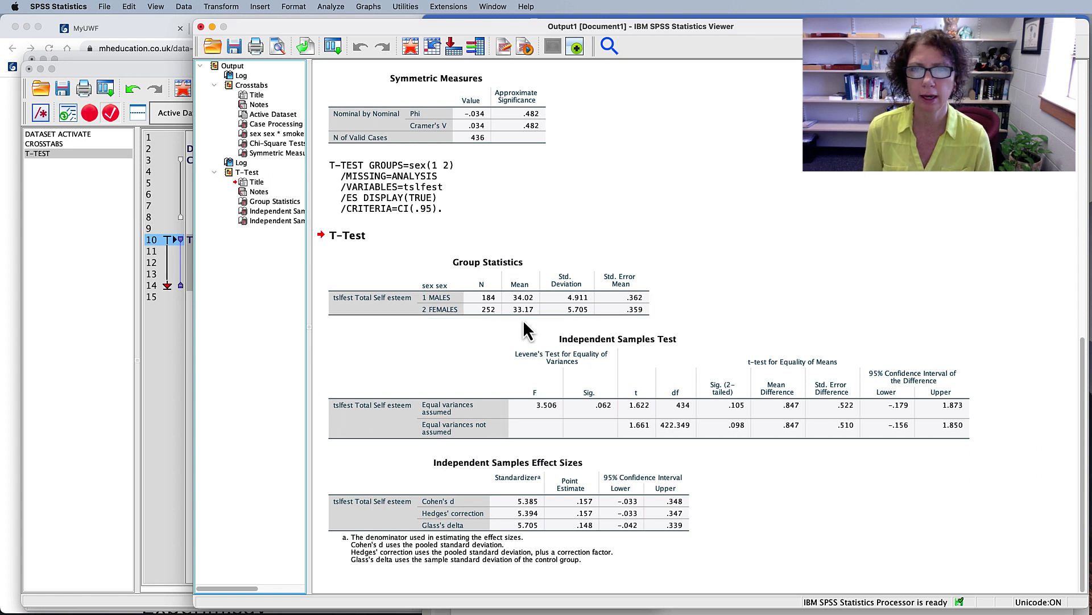
click(372, 308)
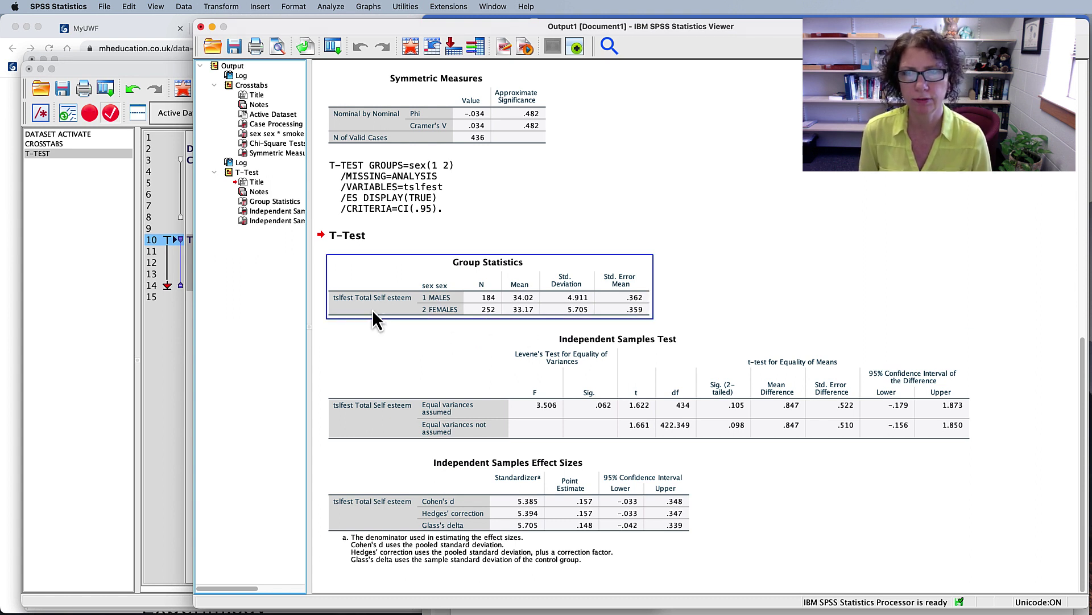
click(519, 335)
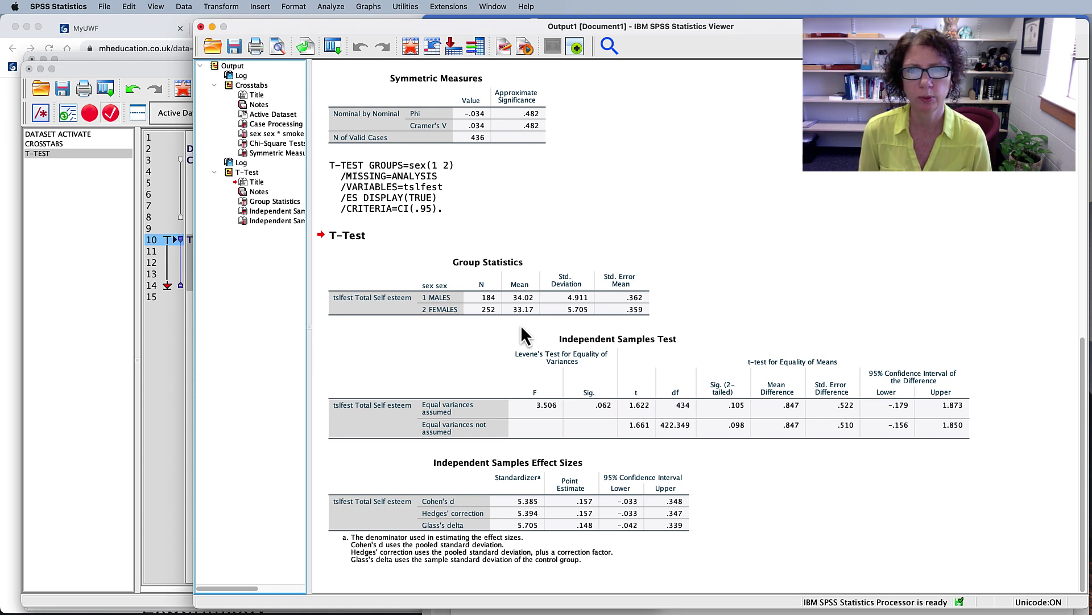
click(531, 302)
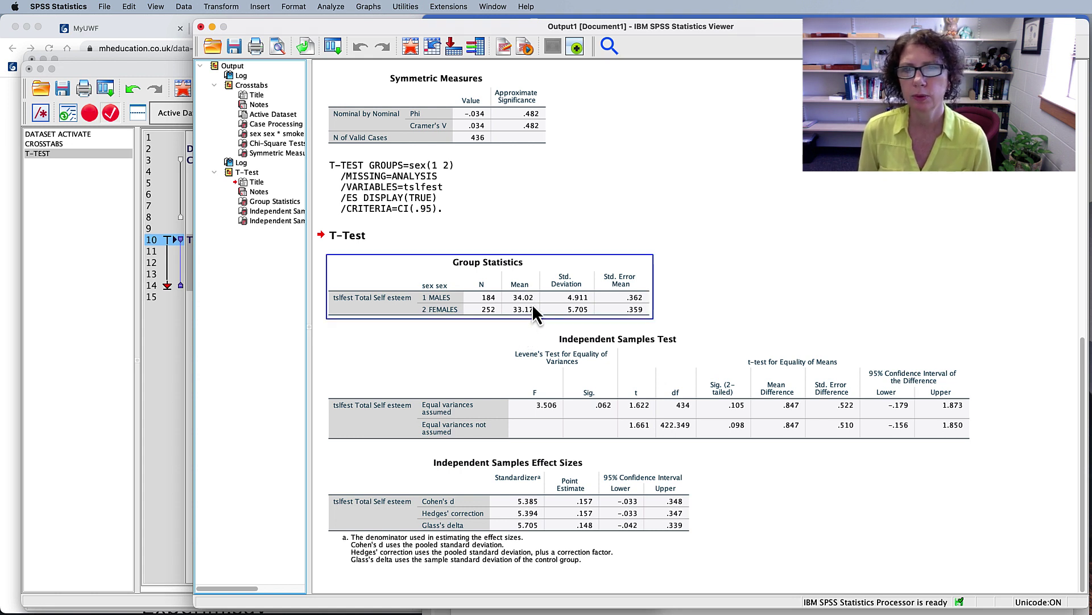
click(521, 324)
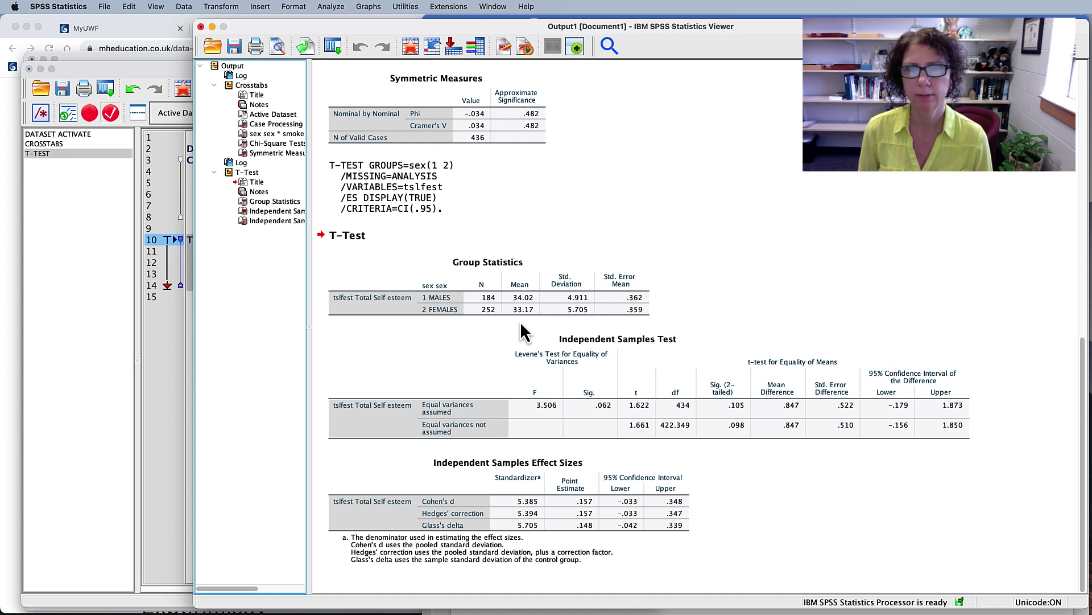
click(905, 185)
click(790, 267)
click(626, 314)
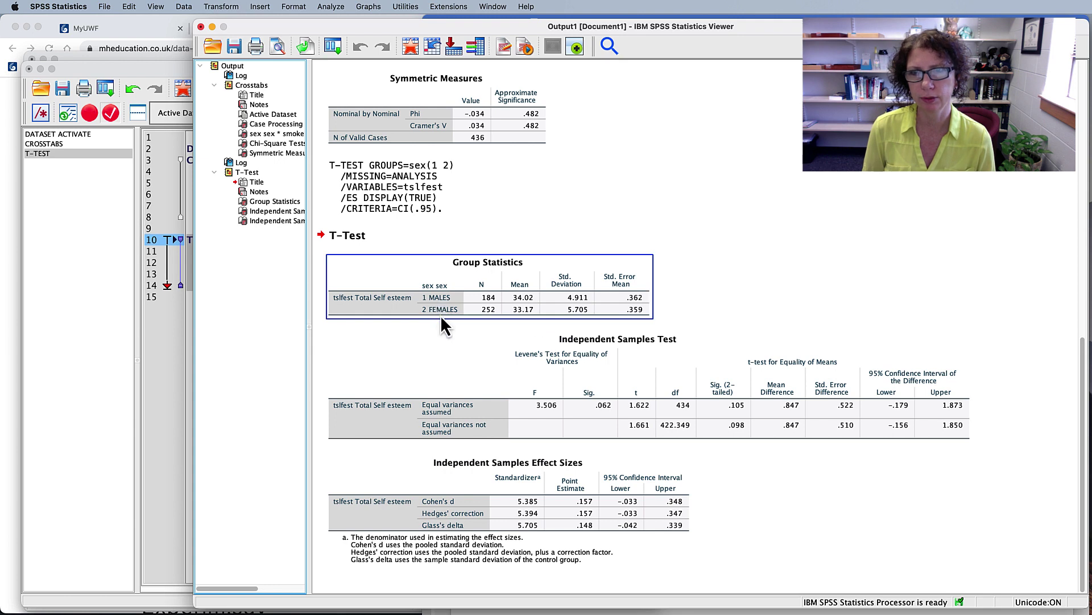
click(917, 274)
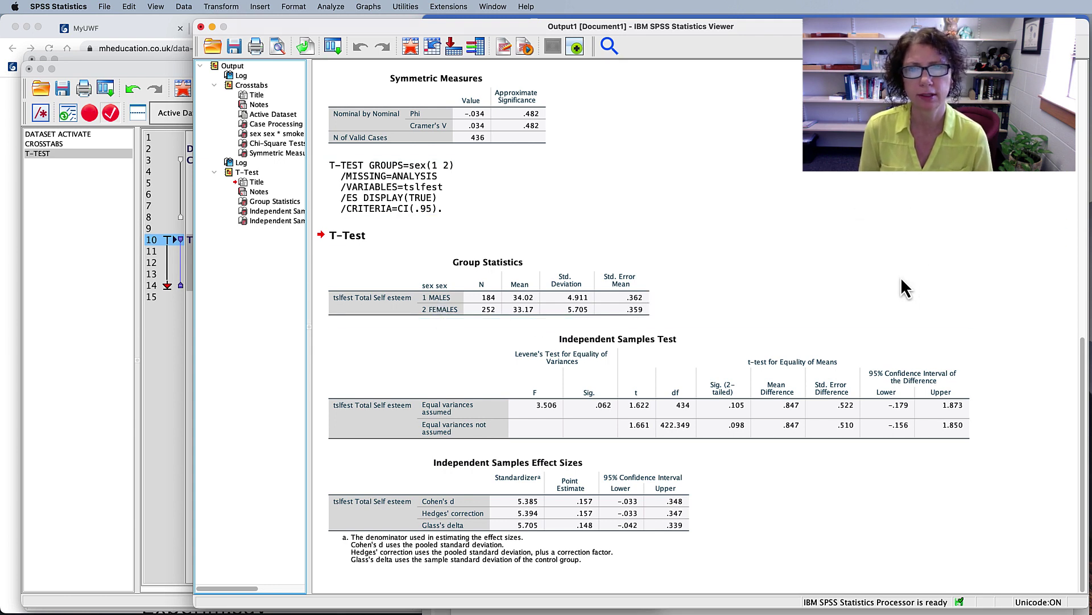
Examine the Independent Samples Test table, checking Levene's test for equal variances and the matching t, df and two-tailed significance.
click(531, 275)
click(906, 251)
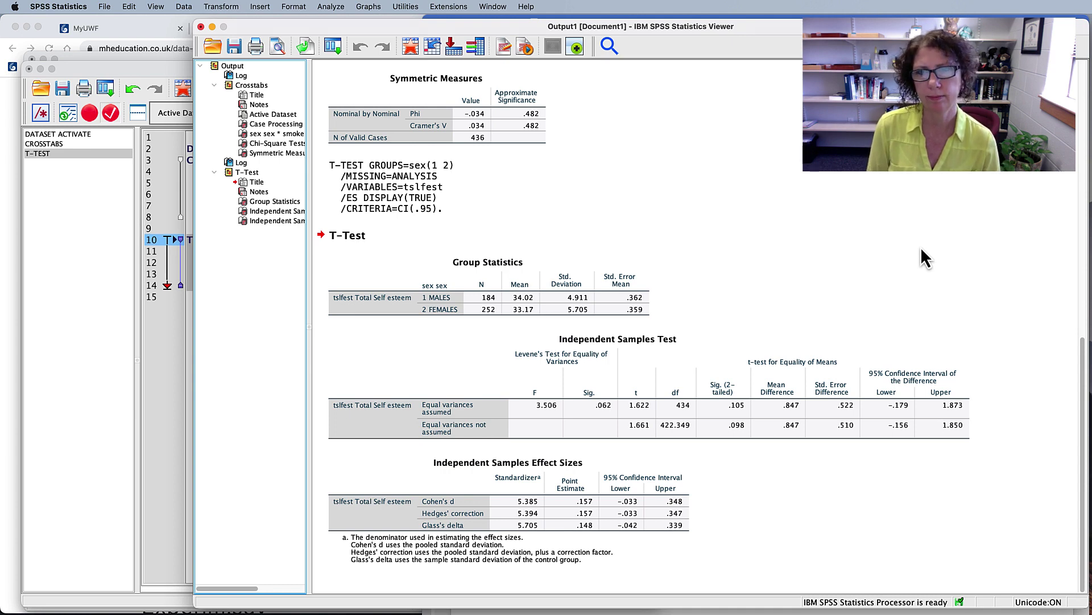
click(679, 345)
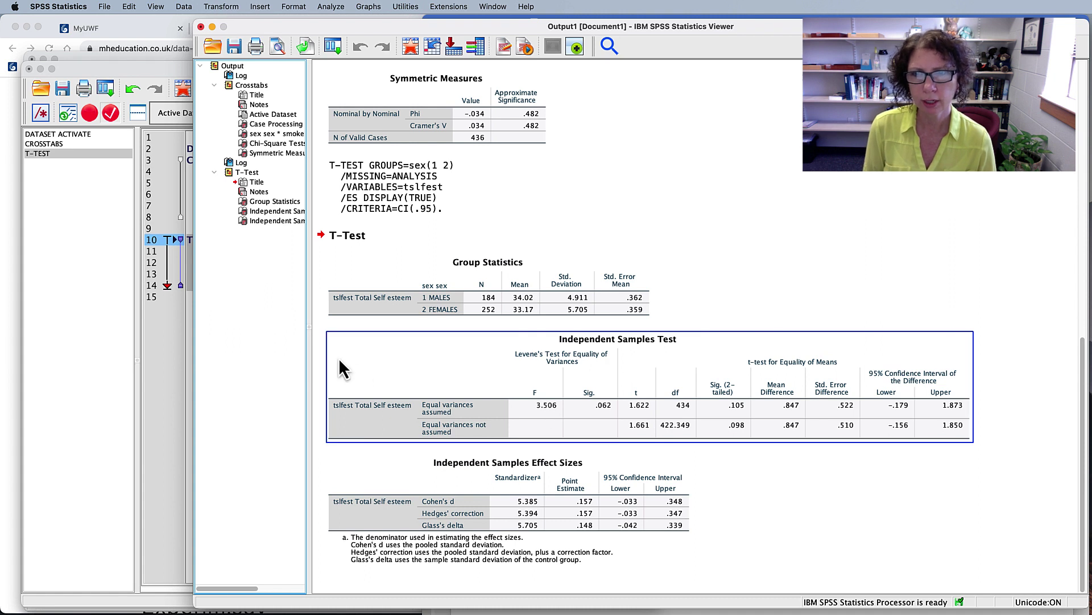
click(318, 352)
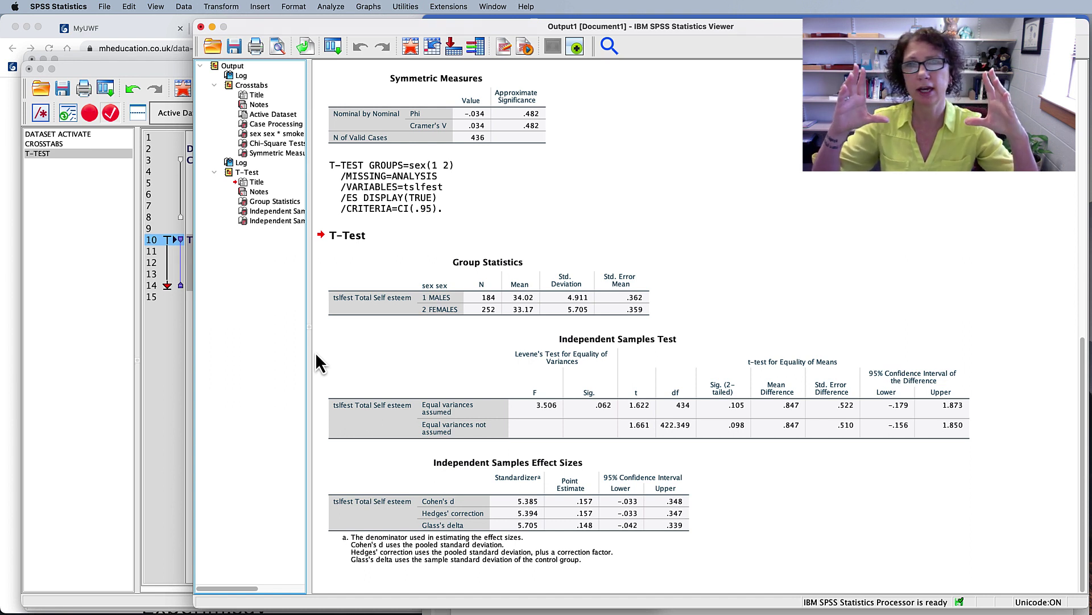
click(654, 379)
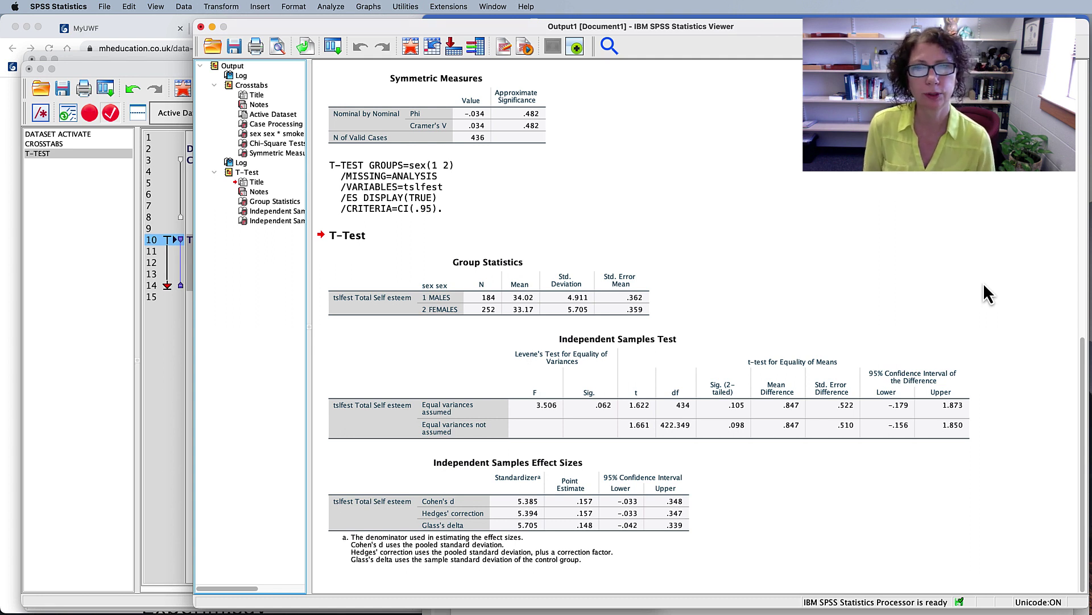
click(812, 374)
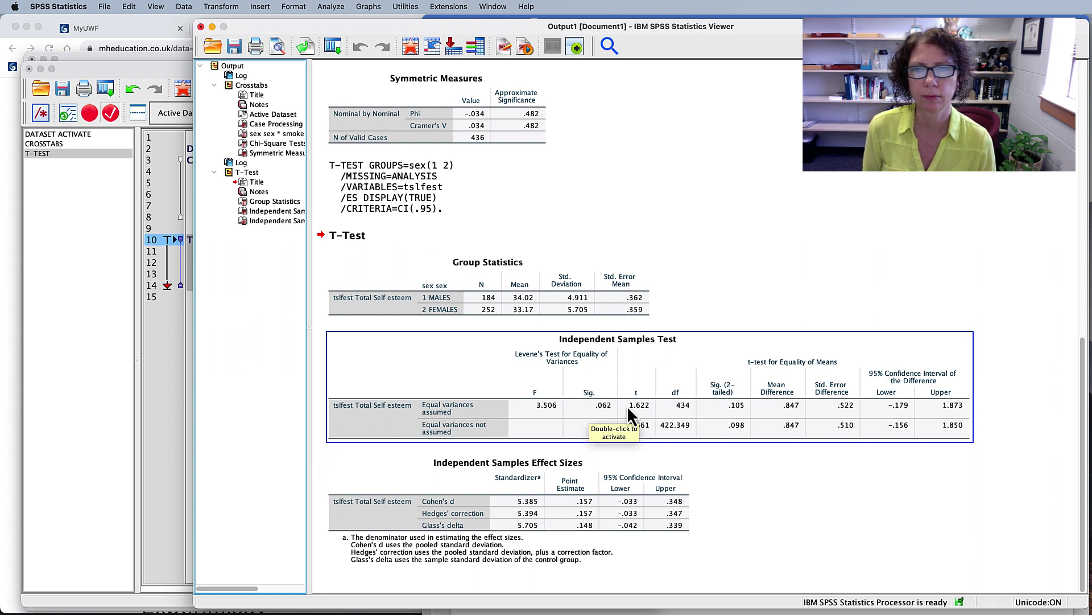
click(1014, 411)
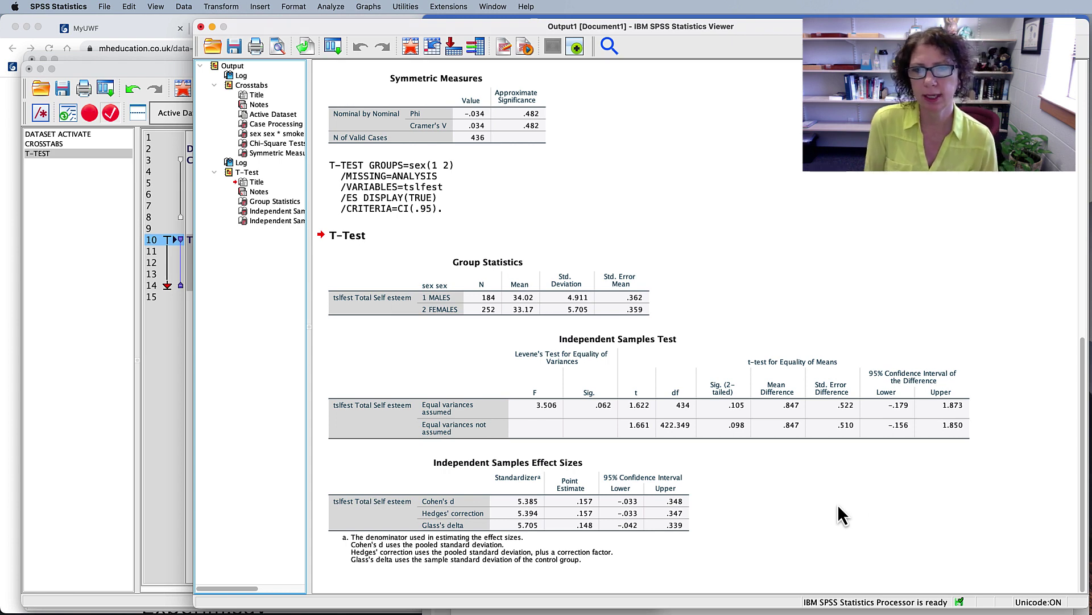
Examine the Cohen's d and Hedges' correction rows of the Independent Samples Effect Sizes table alongside the t-test rows.
click(511, 468)
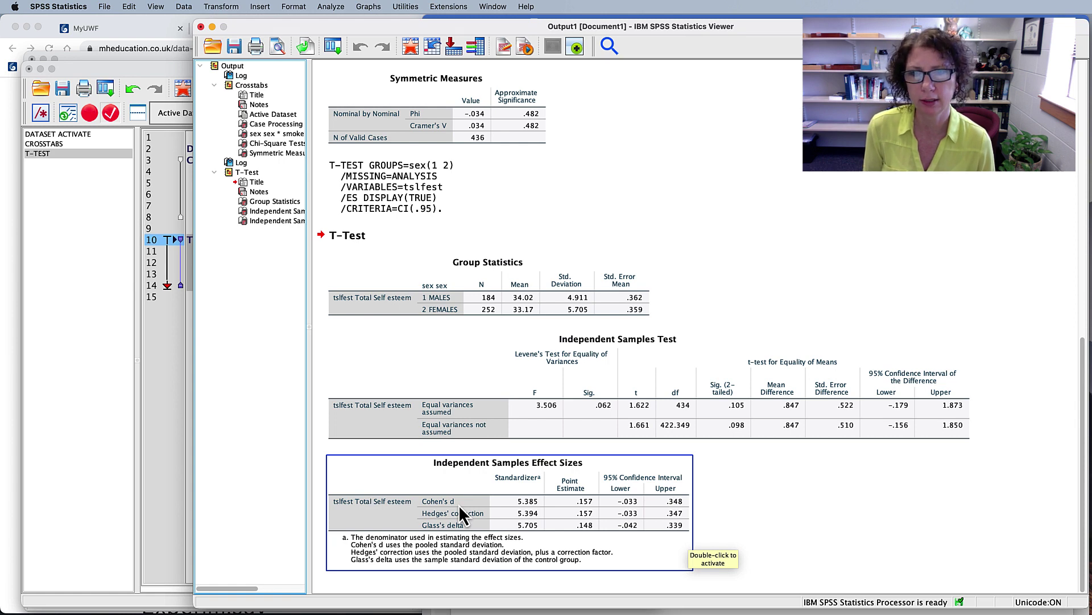
click(534, 428)
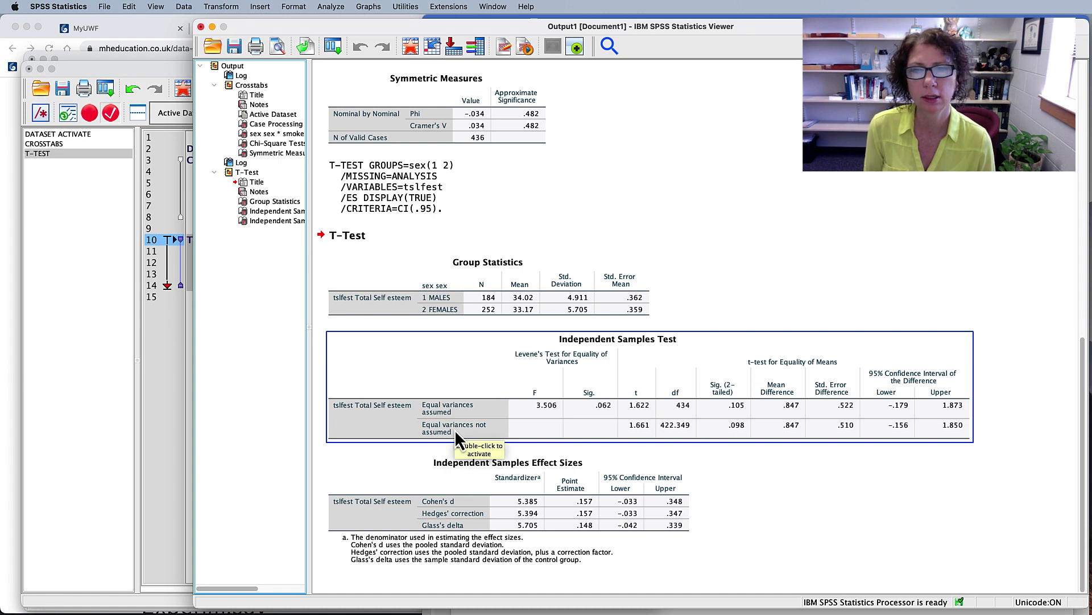
click(463, 505)
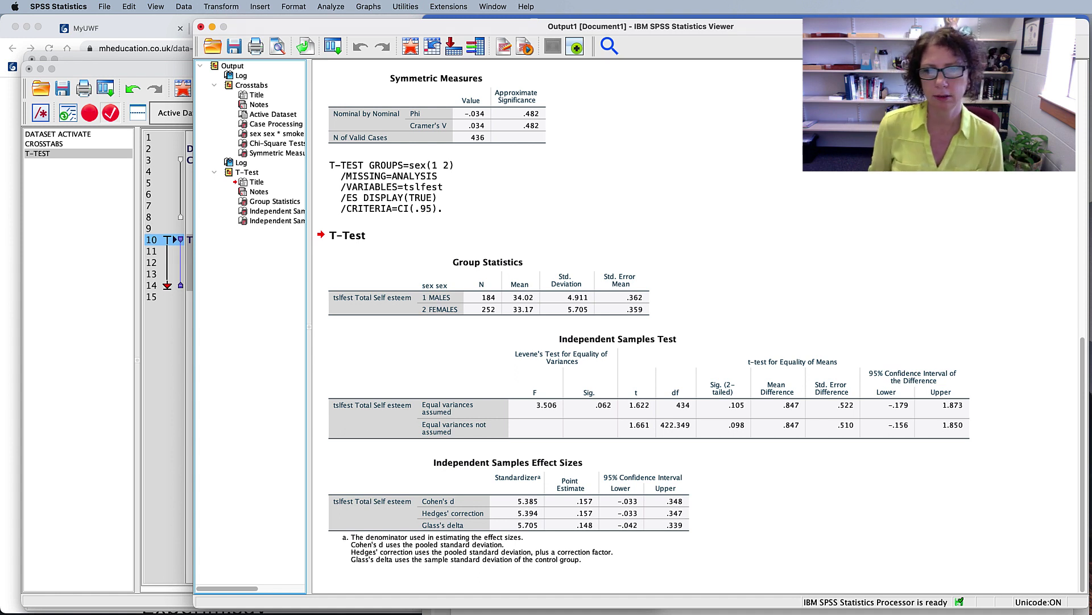
Switch to the Lab 5 sheet in Word and check the Cohen's d cutoffs in the effect size guidelines table.
key(super+Tab)
scroll(795, 376, down, 5)
scroll(795, 377, down, 10)
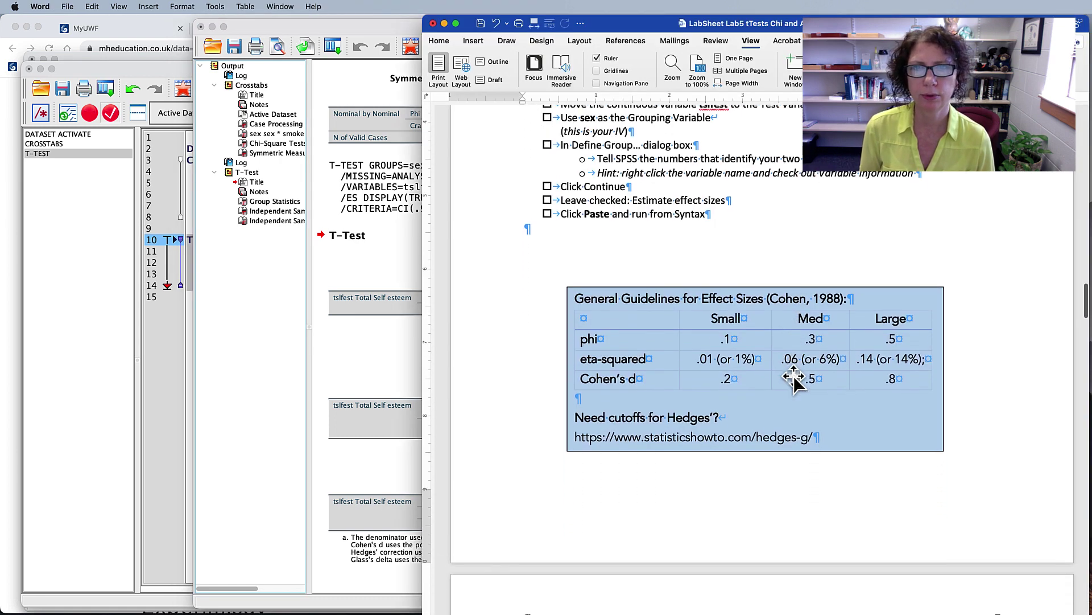
Review the common write-up elements in the lab sheet: separate paragraph, statistical test, variables and the format of the stats line.
scroll(794, 376, down, 15)
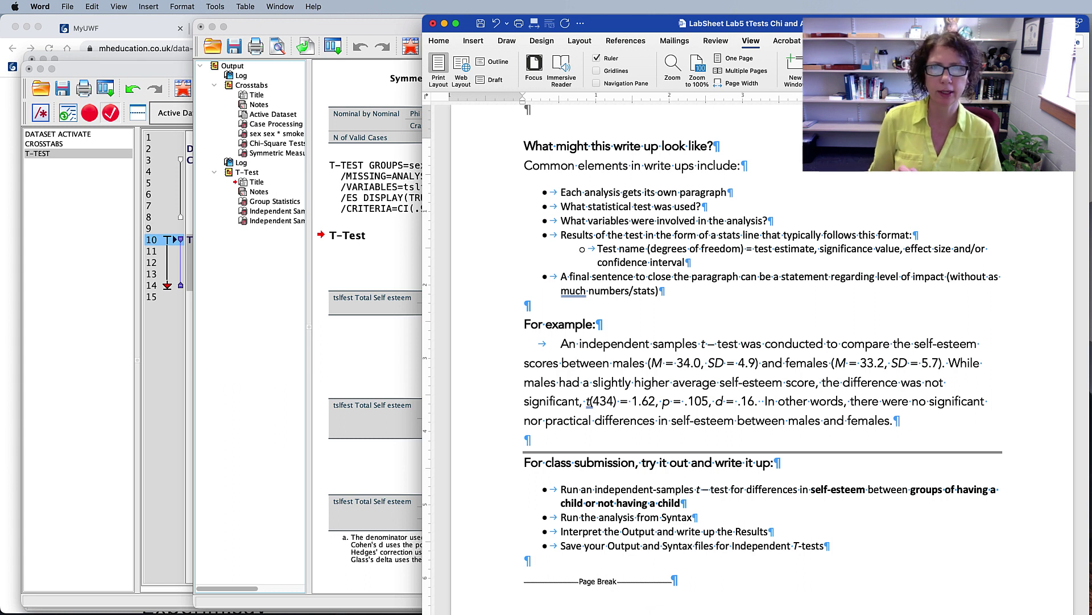
drag(562, 193, 705, 193)
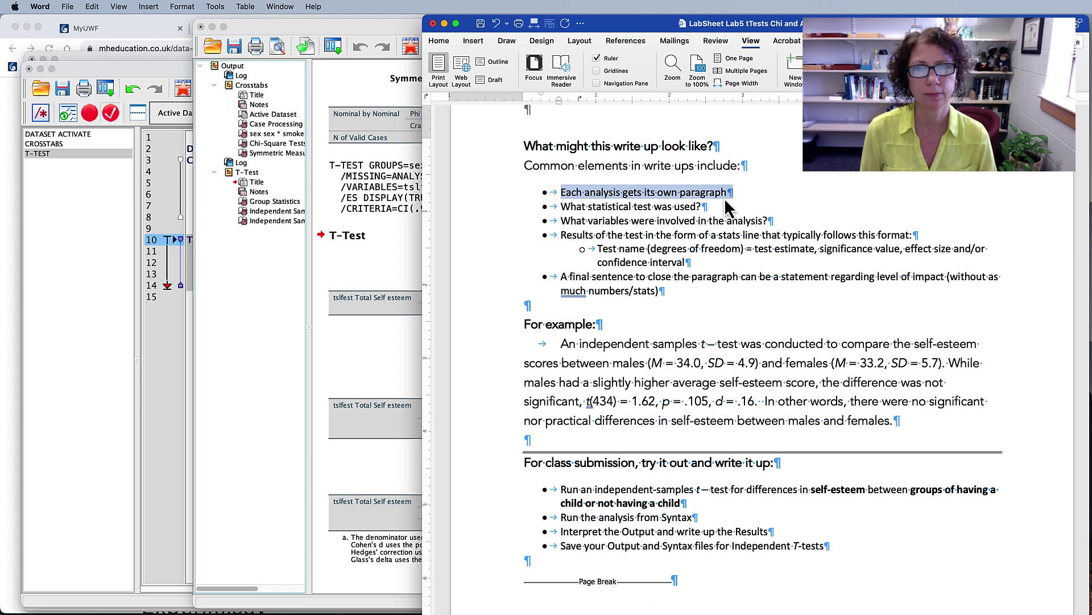
drag(562, 207, 708, 208)
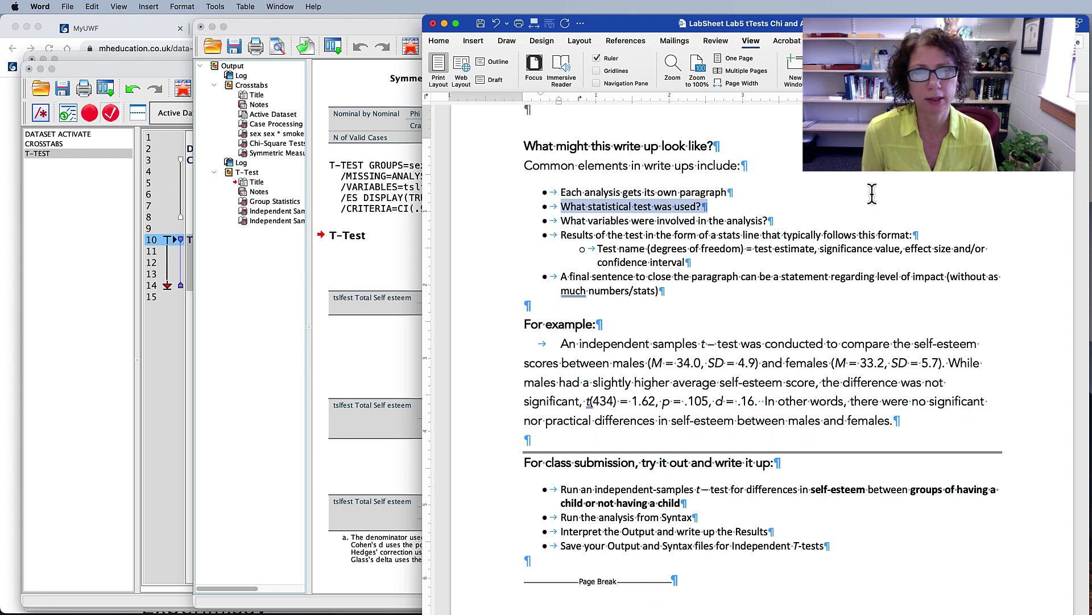
drag(562, 221, 755, 223)
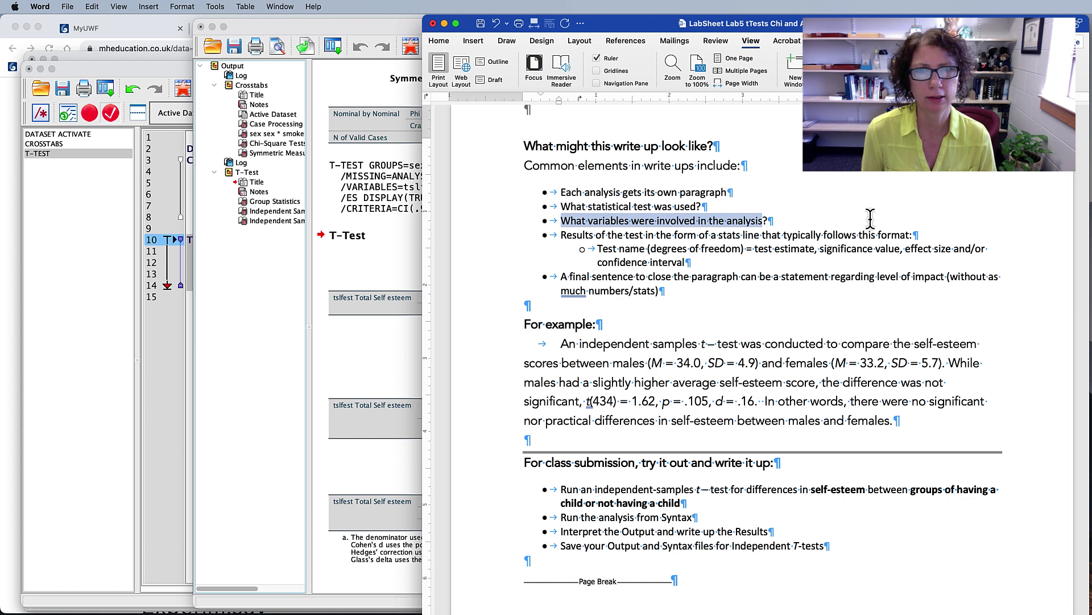
drag(561, 235, 787, 235)
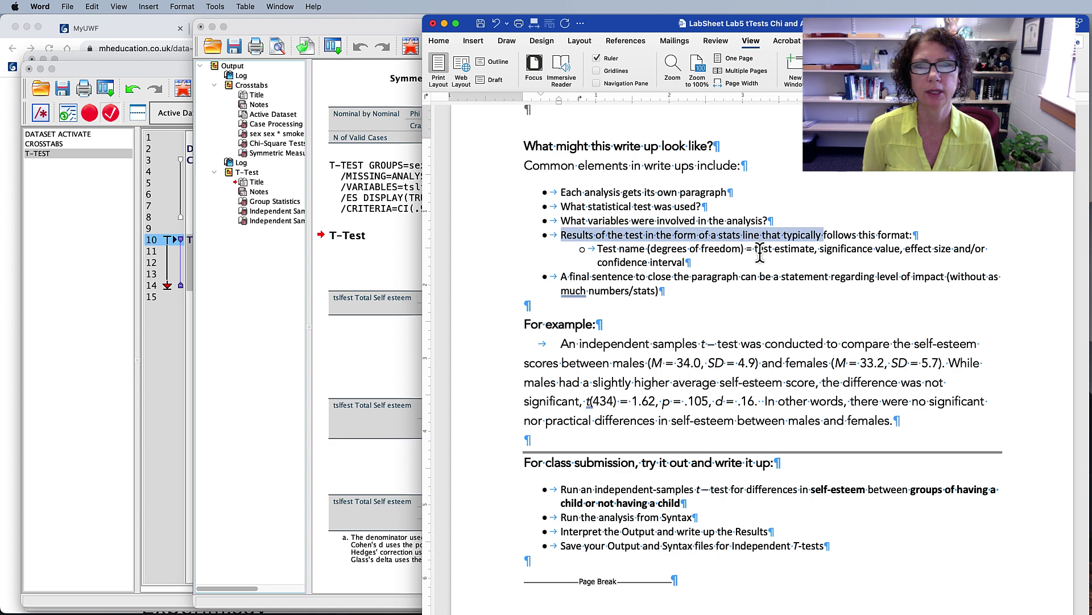
drag(756, 251, 686, 263)
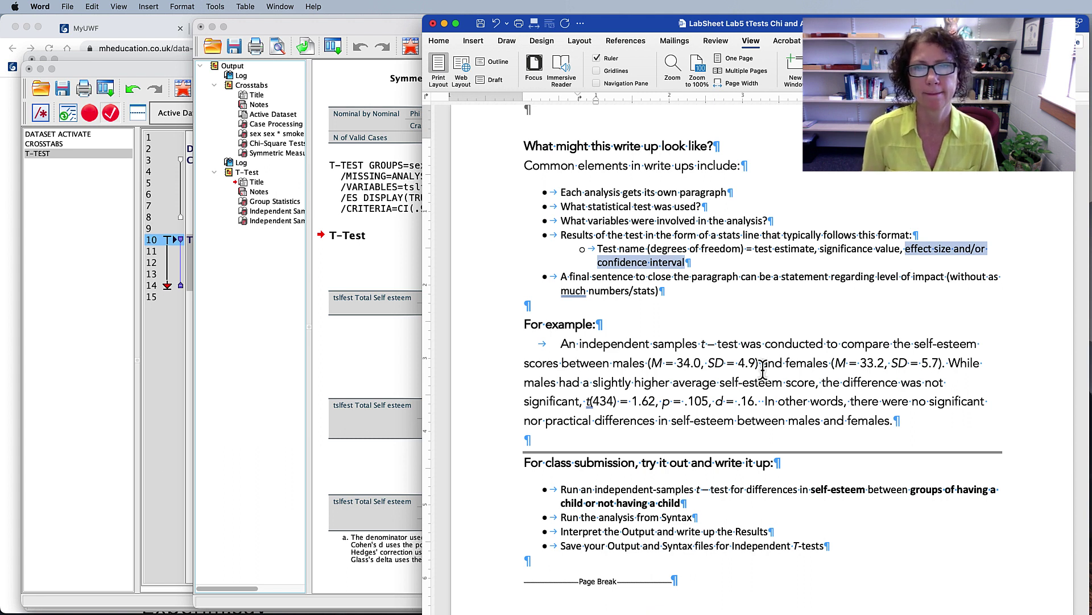
Read the example write-up of the independent samples t-test, highlighting its stats line and part of the closing sentence.
scroll(863, 327, down, 1)
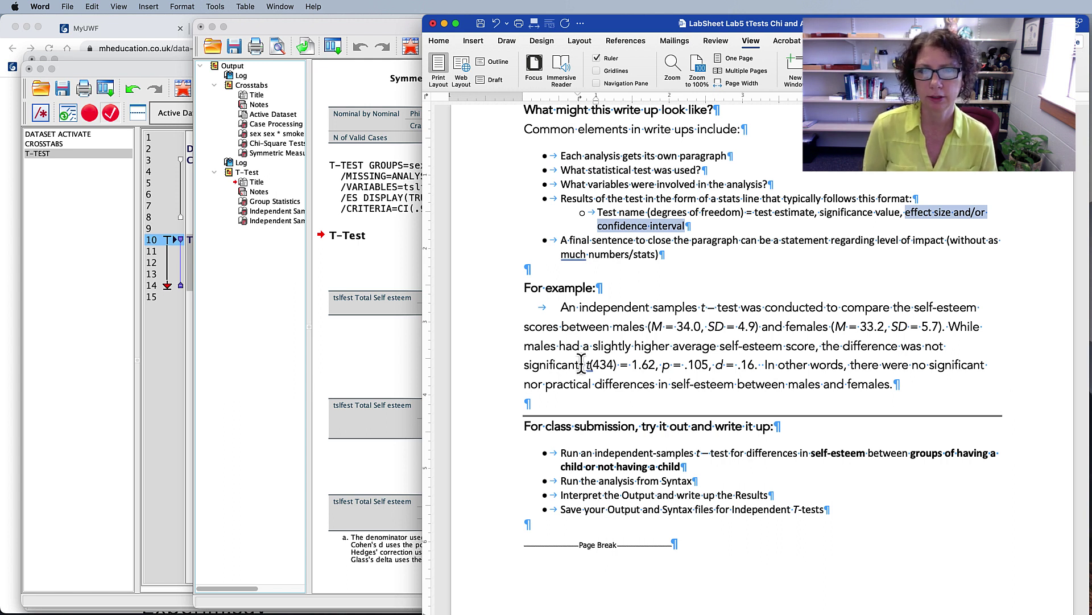
drag(581, 365, 763, 365)
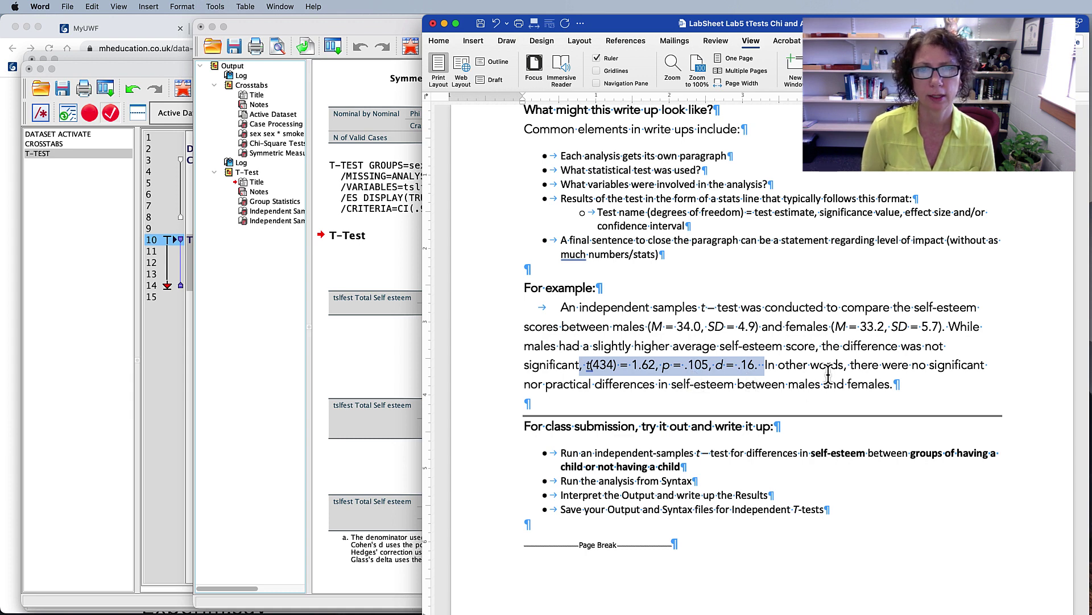
drag(792, 367, 876, 370)
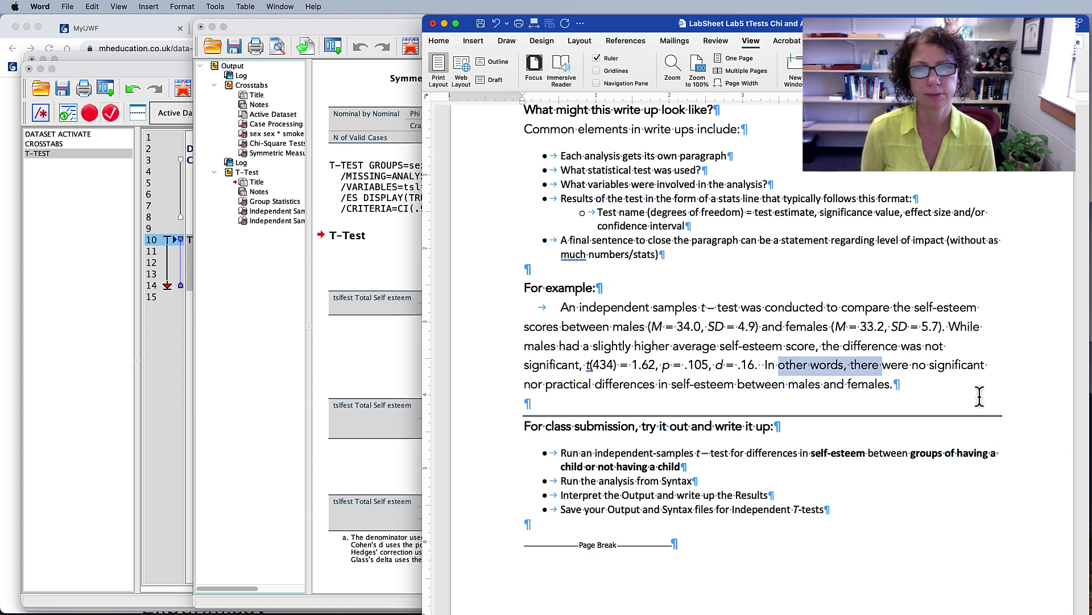
Review the class submission tasks for the independent-samples t-test, covering the analysis from Syntax and the saving of Output and Syntax files.
scroll(980, 397, down, 2)
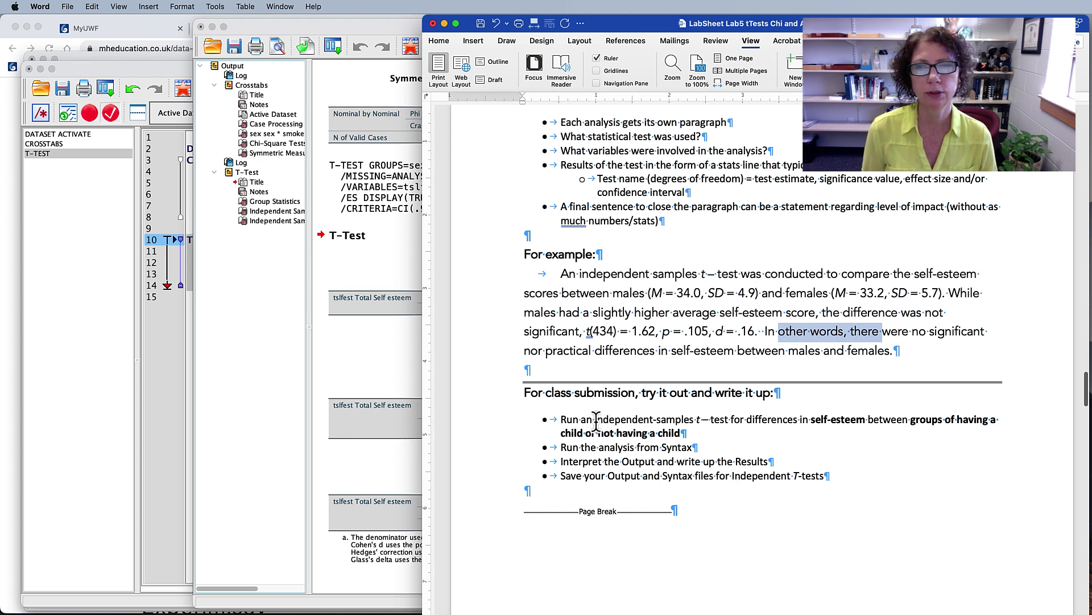
drag(596, 419, 730, 419)
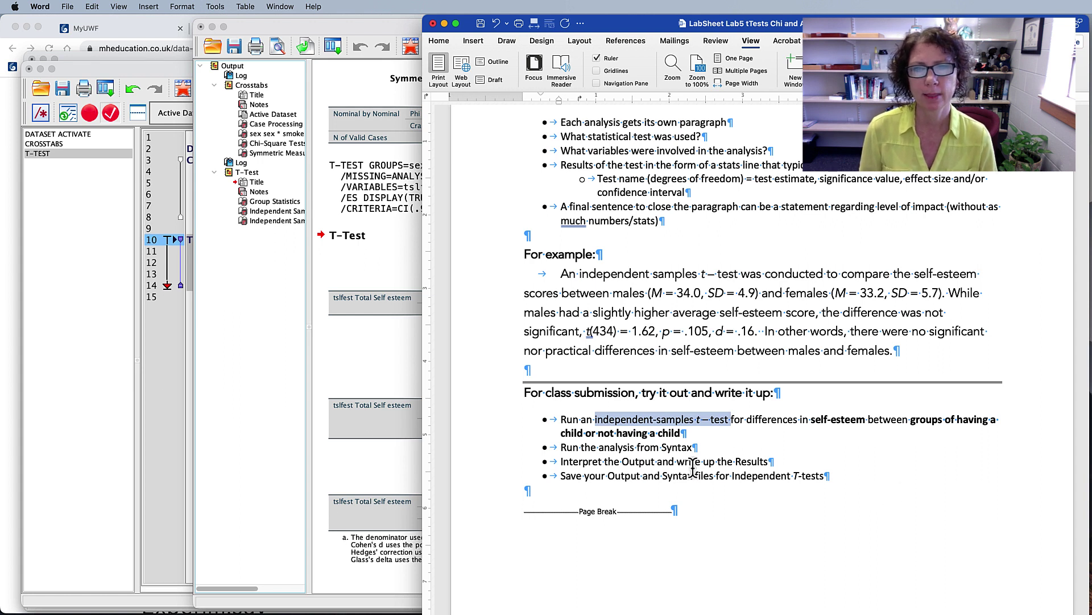
drag(580, 452, 697, 449)
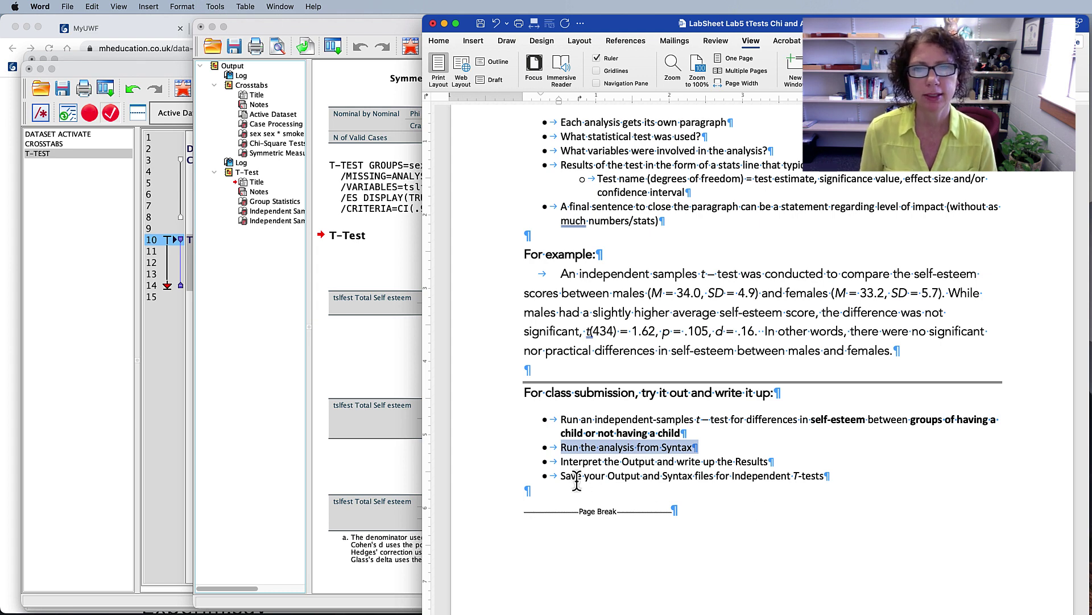
drag(575, 478, 765, 474)
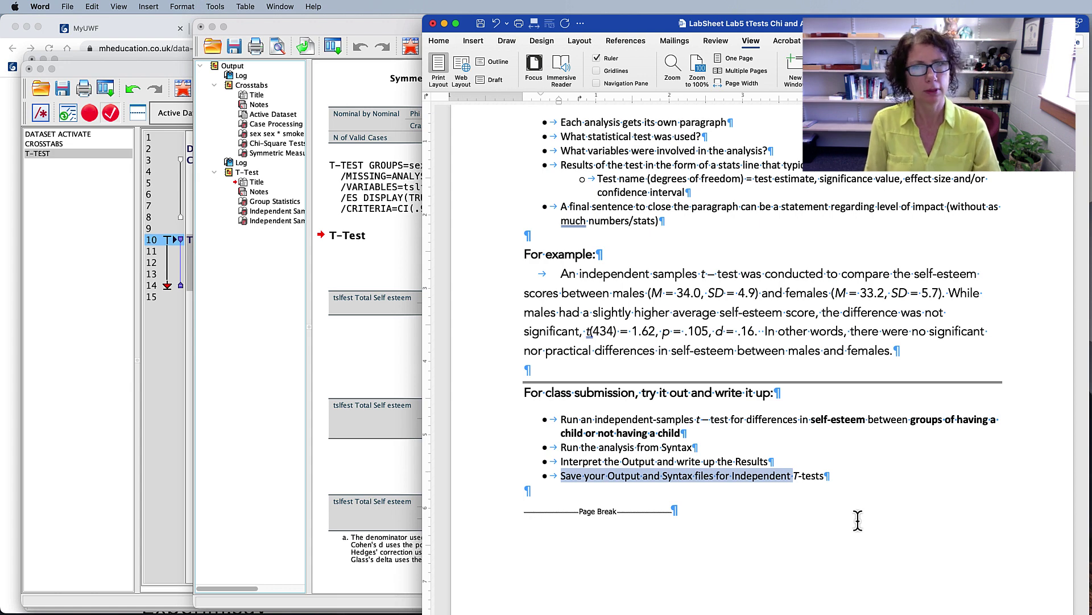
Read the Paired Samples T-test section, including its example research question and the instruction to open experim.sav.
scroll(848, 511, down, 3)
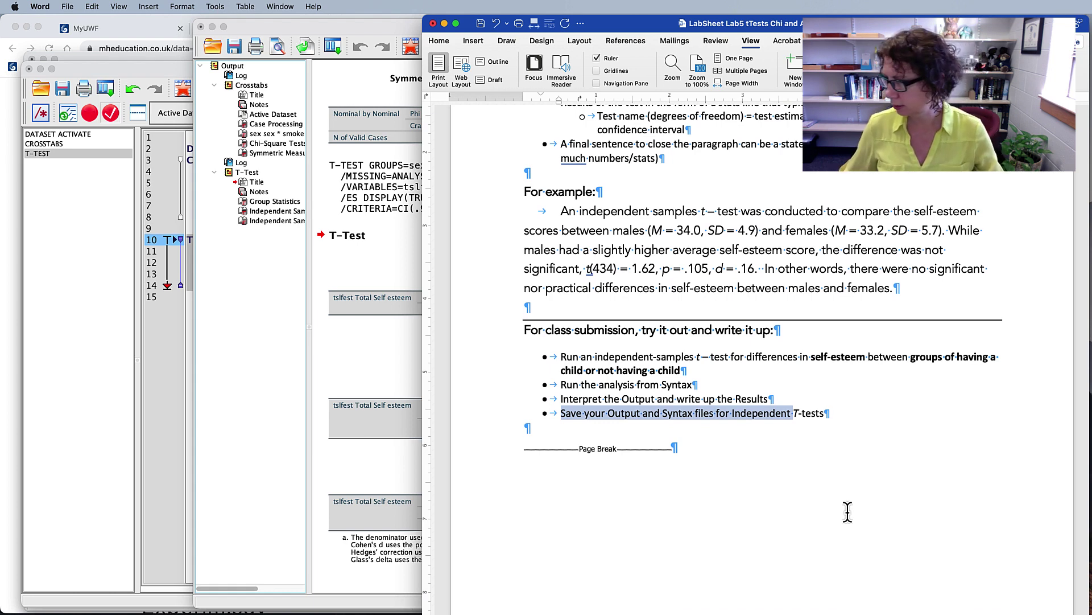
scroll(848, 511, down, 15)
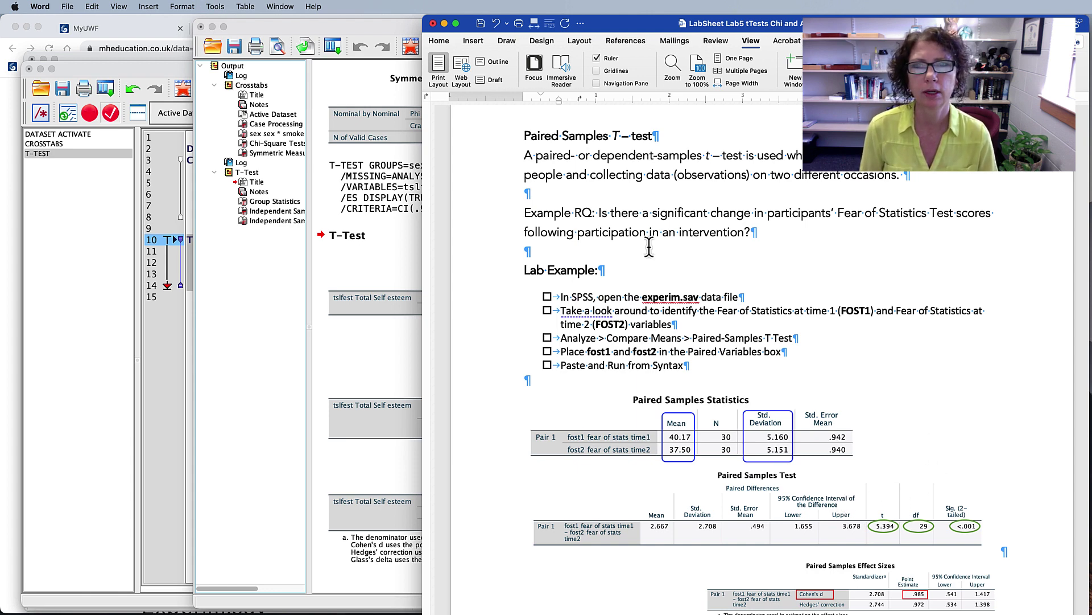
drag(525, 216, 642, 216)
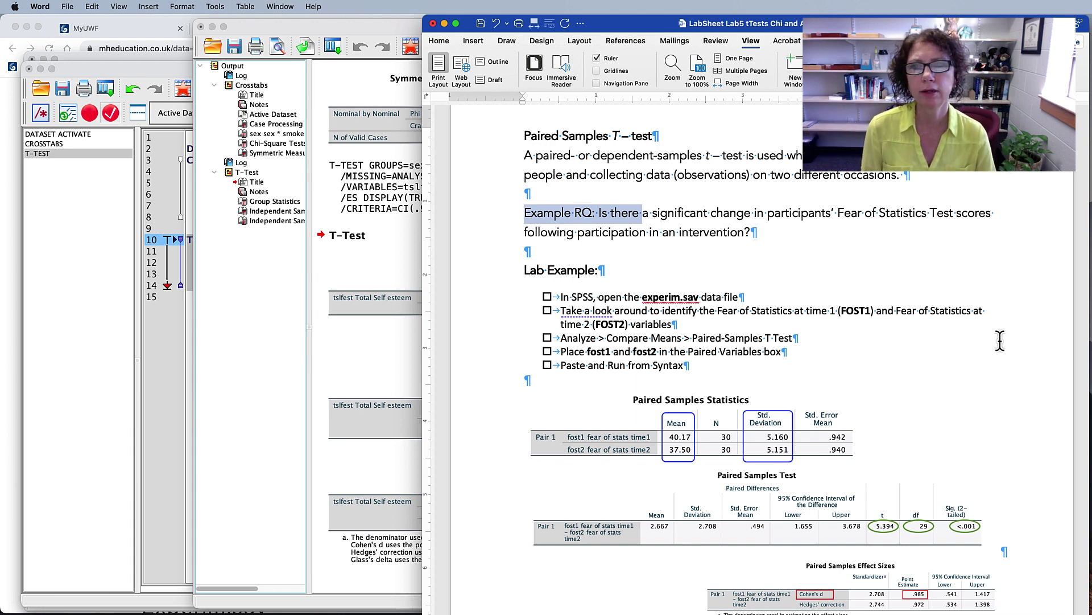
drag(599, 296, 738, 297)
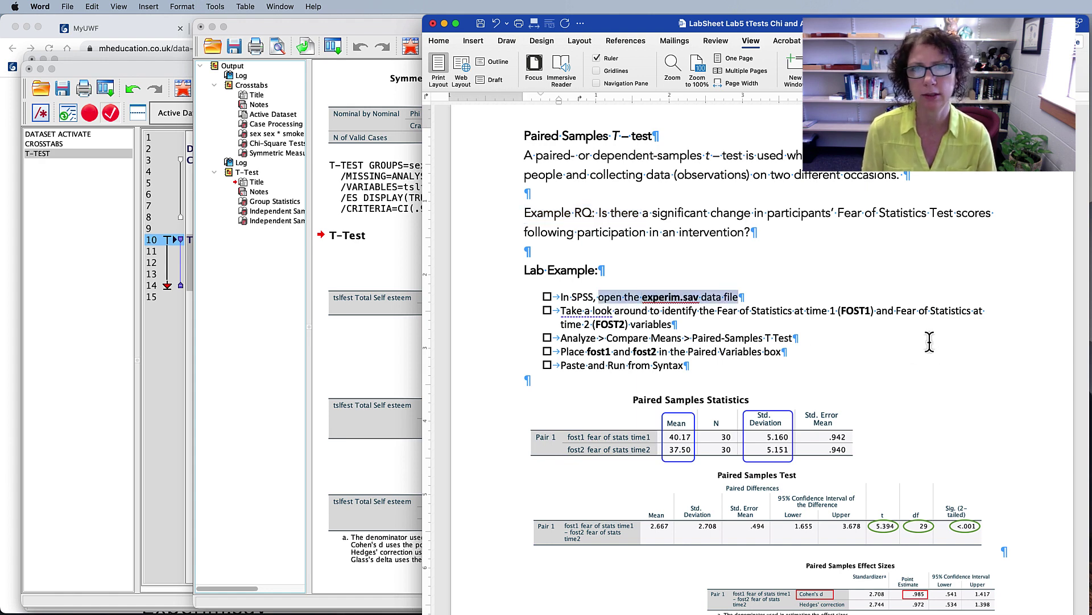
Open experim.sav from the DataSets folder in SPSS, bring its Data Editor to the front and reposition the window.
key(super+Tab)
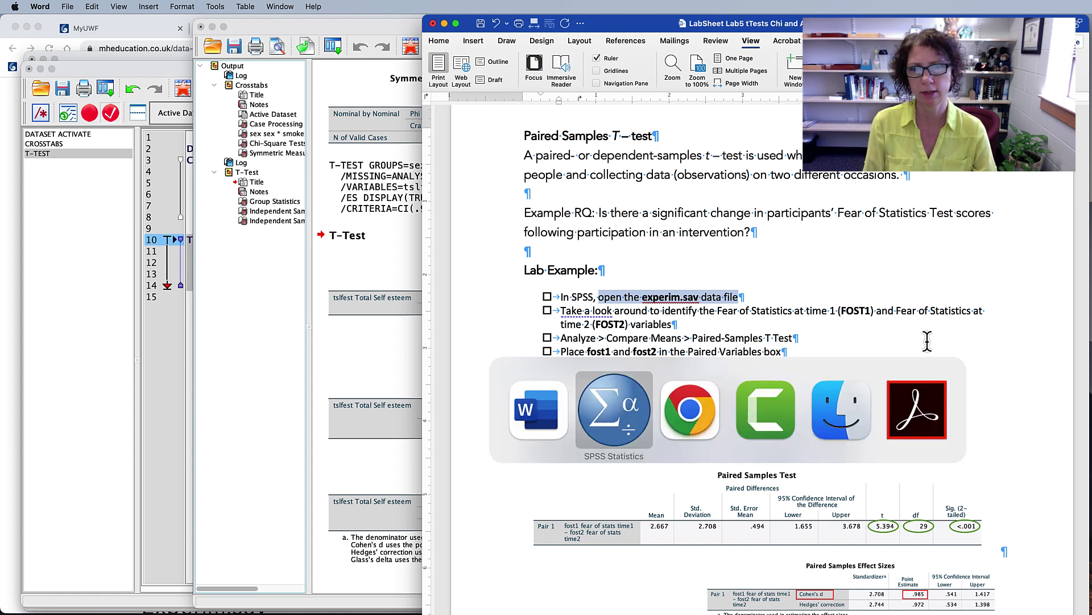
key(super+Tab)
key(super+Tab)
key(super+Tab)
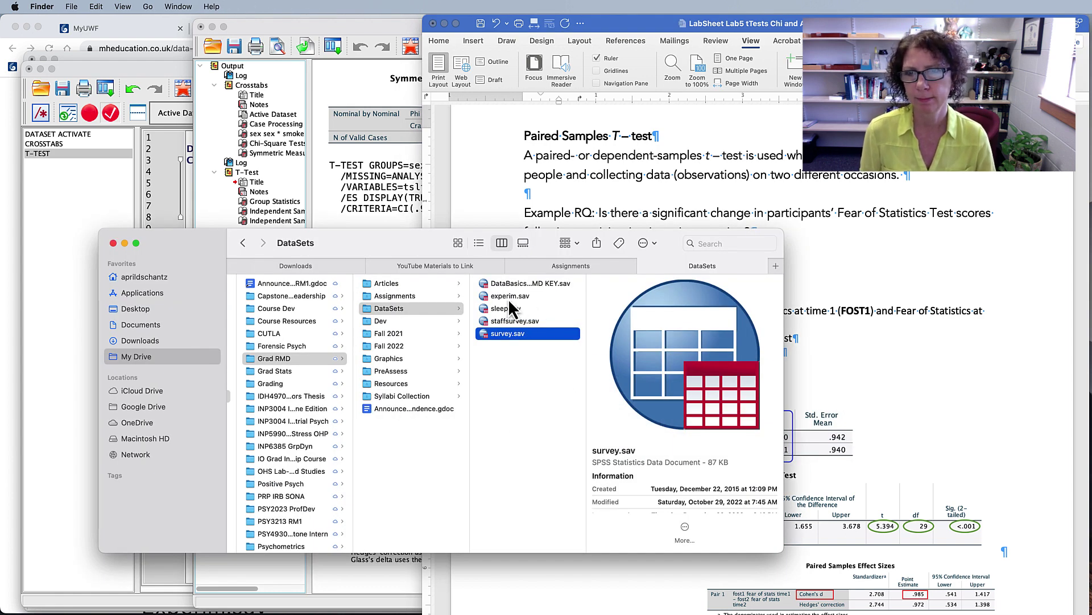
key(super+Tab)
click(677, 341)
key(super+grave)
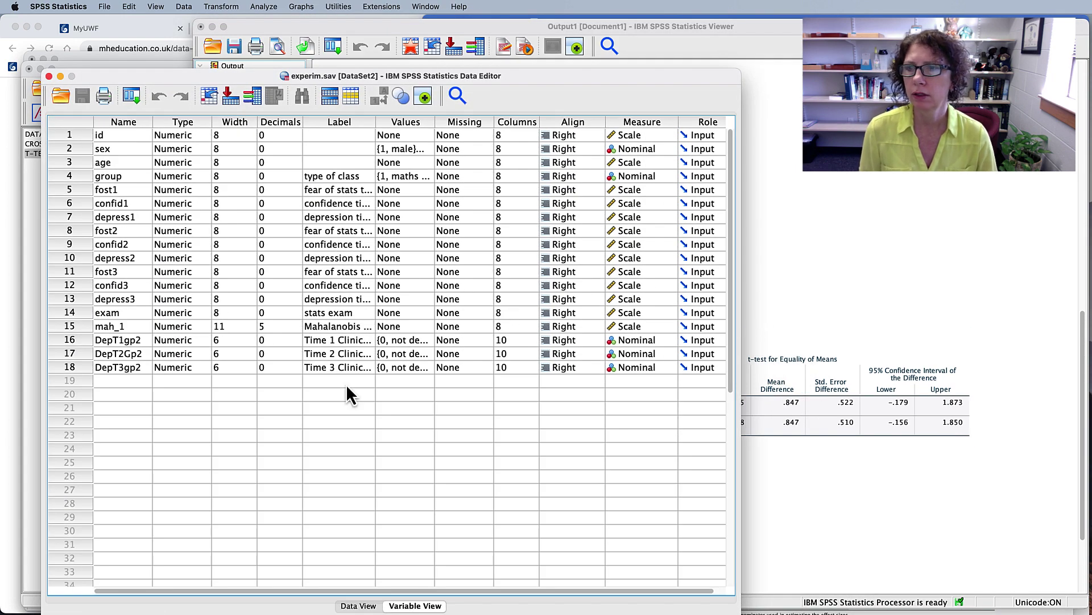
drag(571, 76, 546, 46)
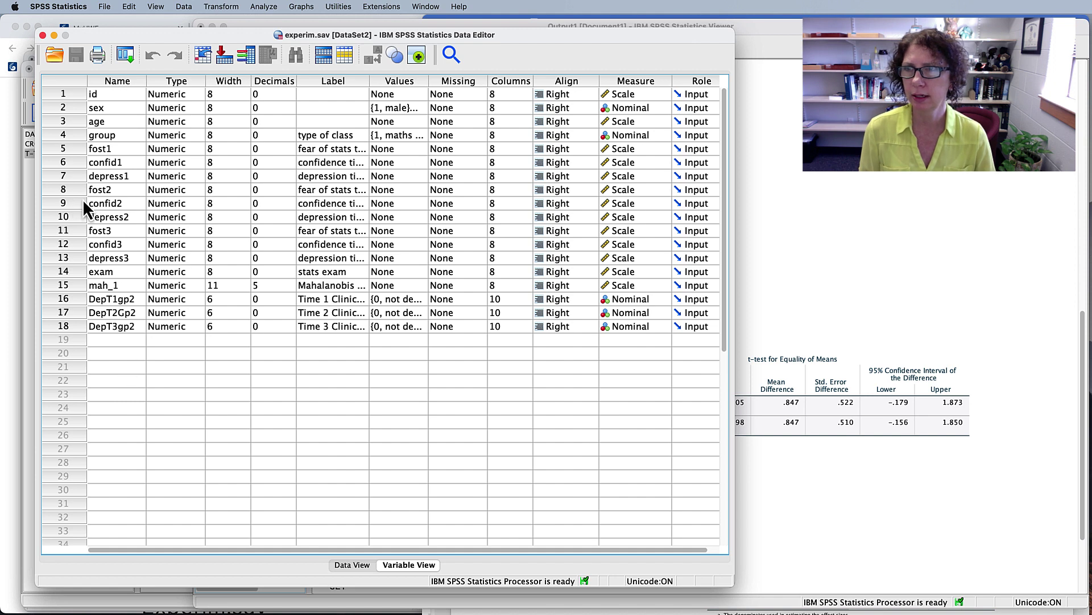
Widen the Label column in Variable View to show the full variable labels, and select the fost1 variable row.
click(67, 149)
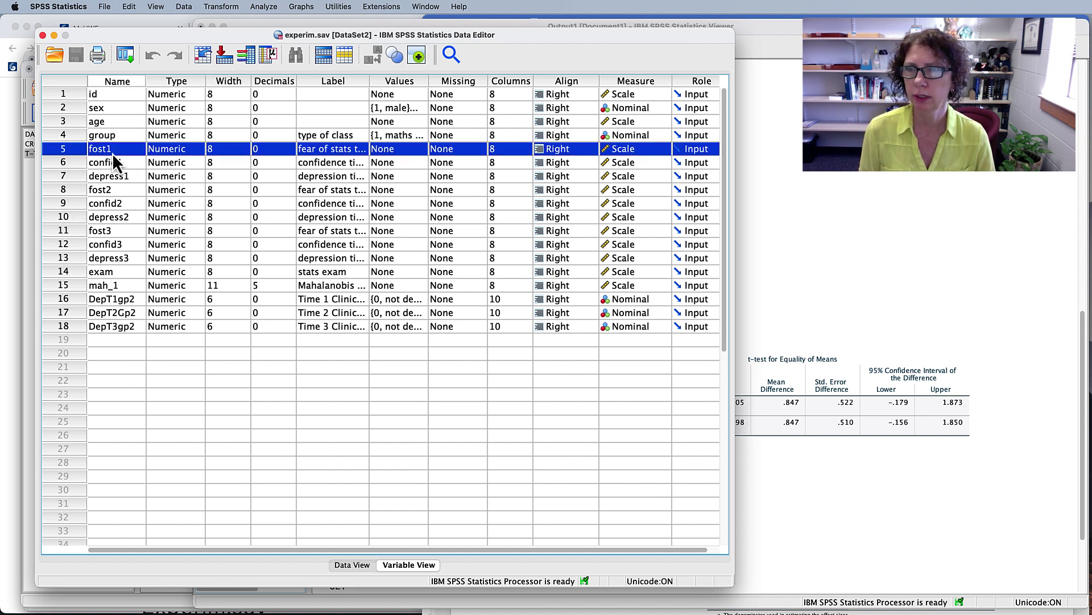
click(339, 85)
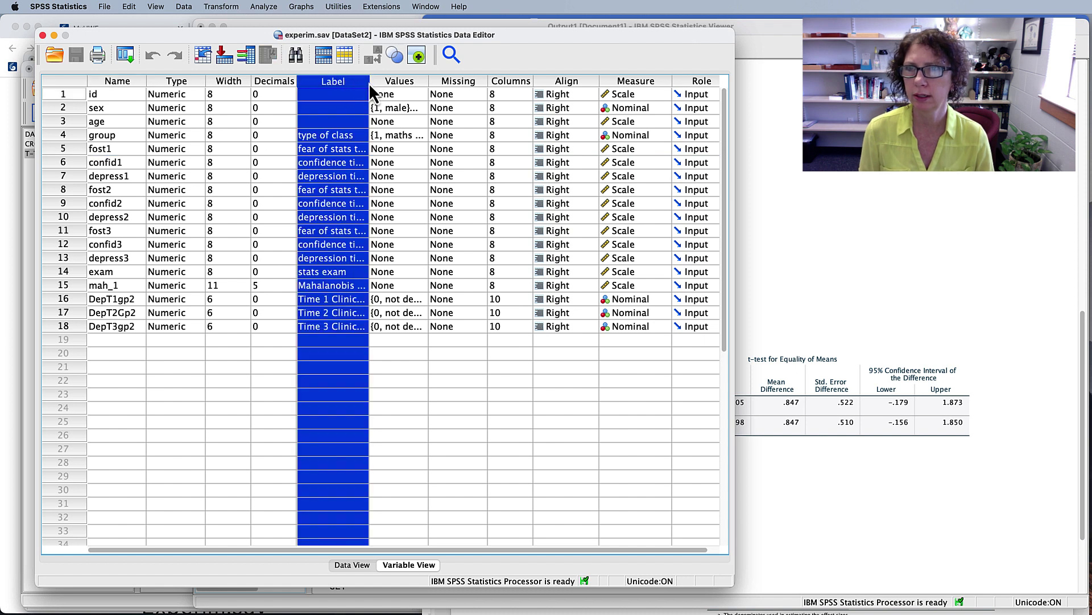
drag(368, 83, 437, 83)
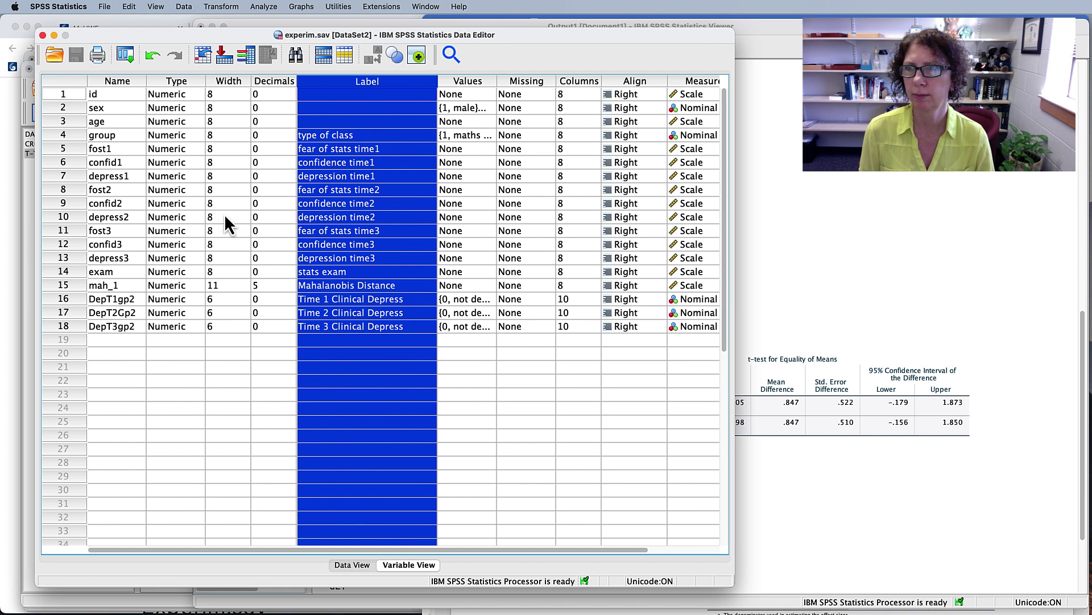
click(104, 150)
click(74, 149)
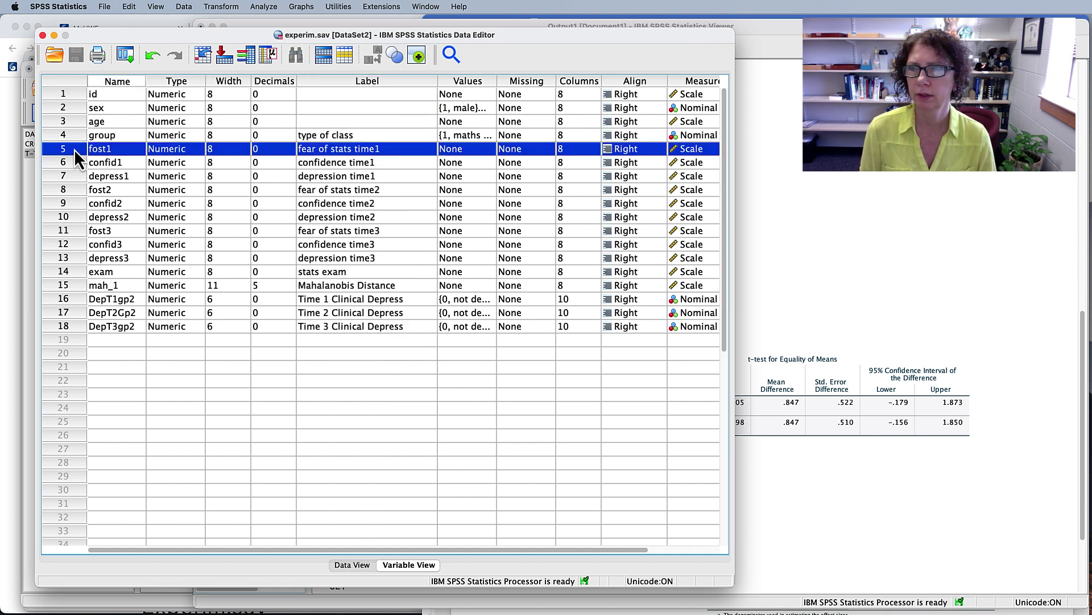
Select the fost2 variable row, and read the paired-samples t-test instructions in the Word lab sheet.
click(64, 189)
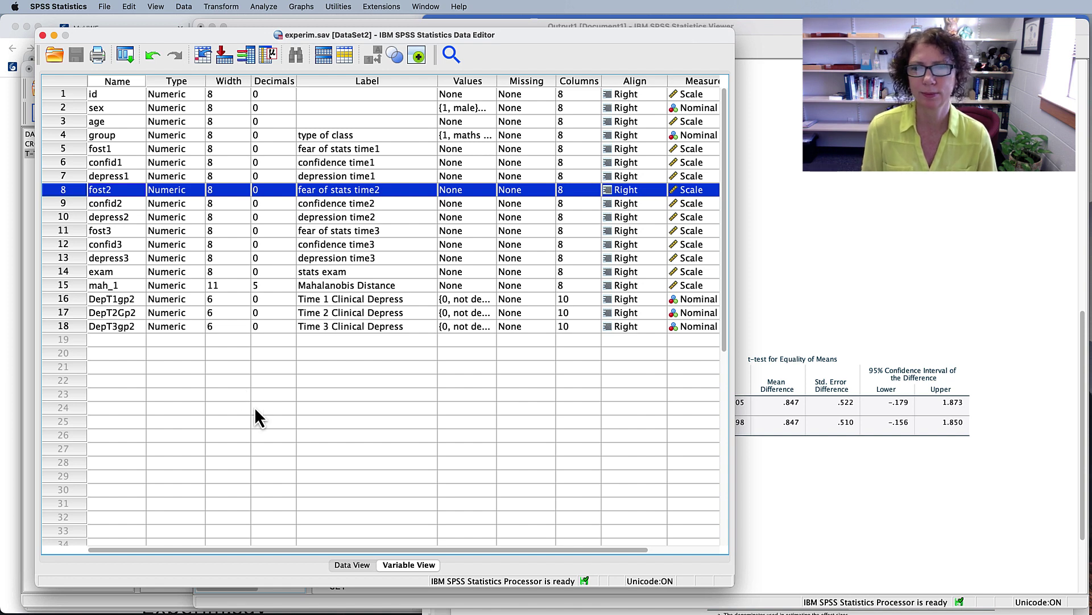
key(super+Tab)
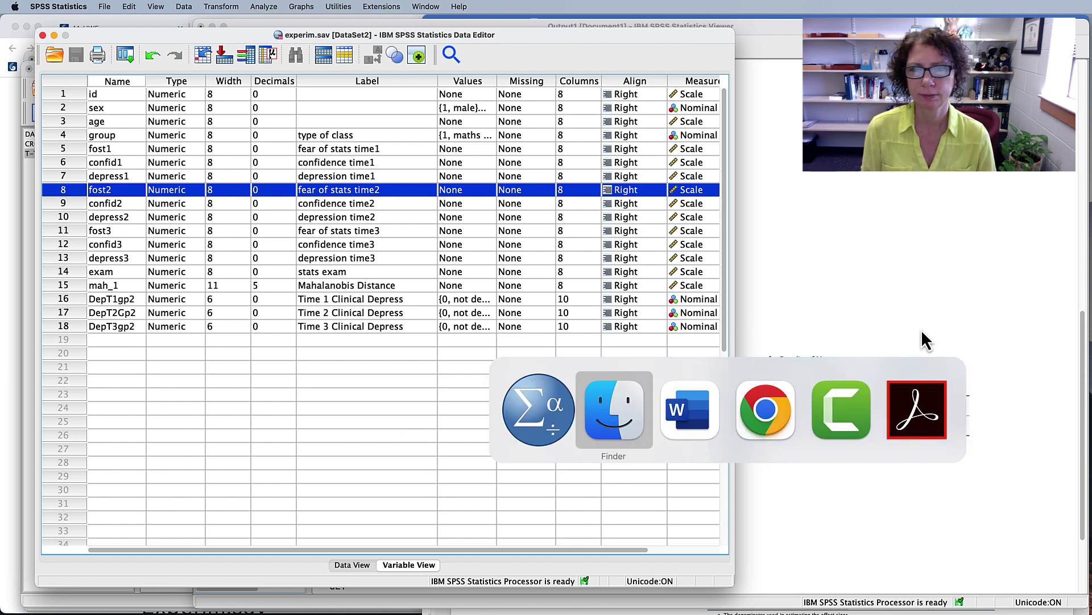
key(super+Tab)
scroll(914, 275, down, 2)
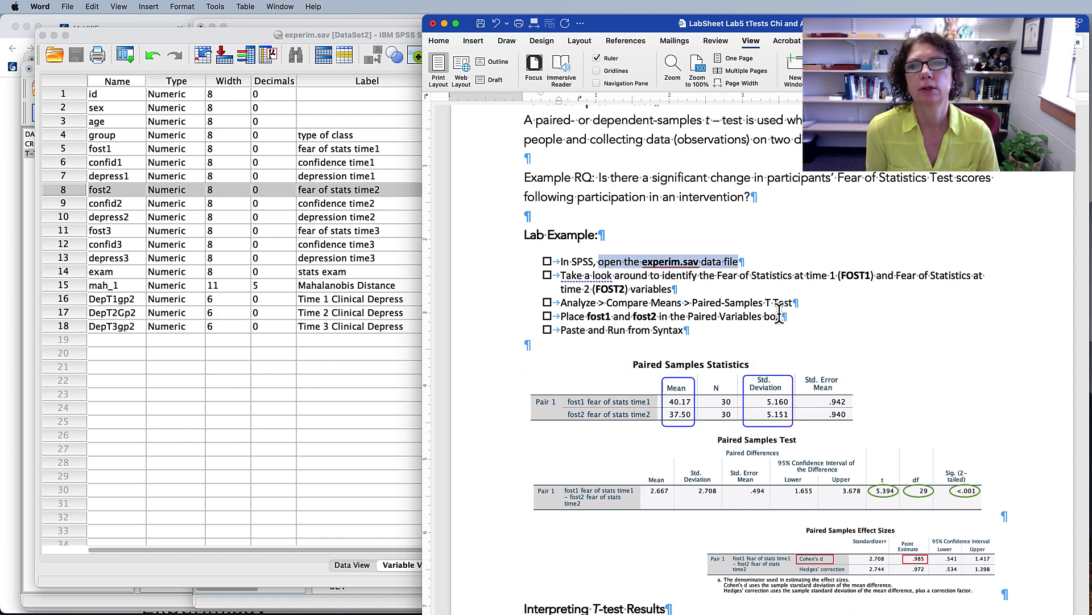
In SPSS, set up a Paired-Samples T Test pairing fost1 with fost2, keeping effect size estimation on, and paste the command into Syntax.
click(260, 433)
click(260, 433)
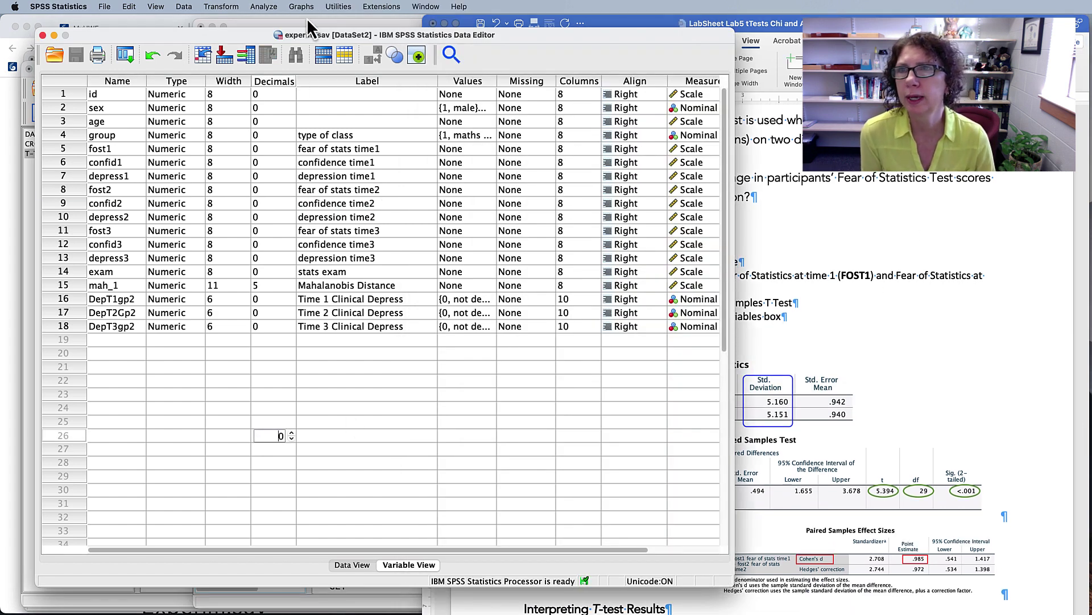
click(264, 7)
mouse_move(282, 94)
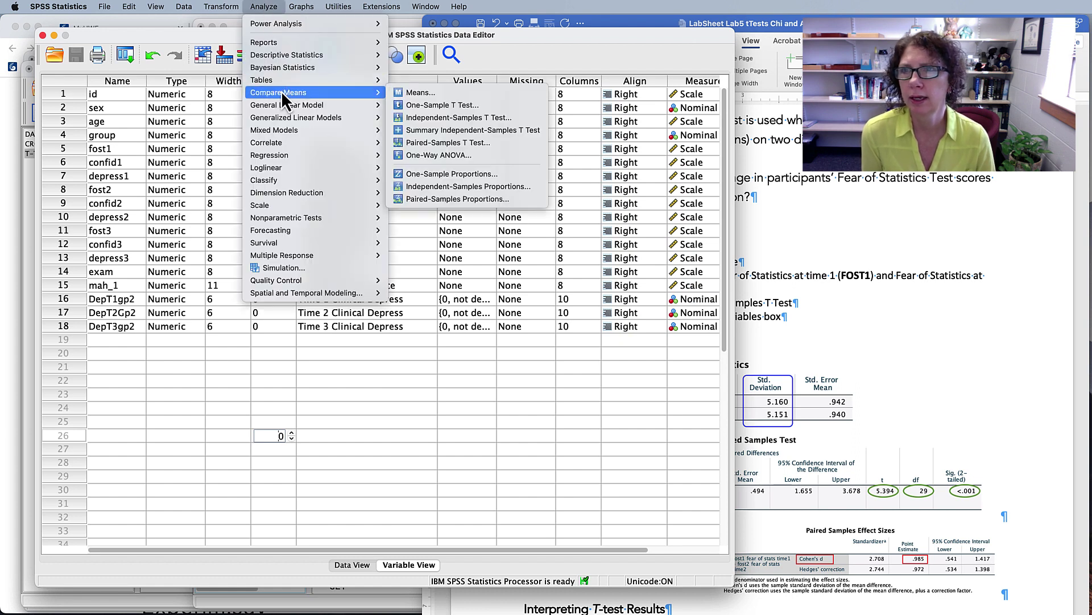
click(432, 143)
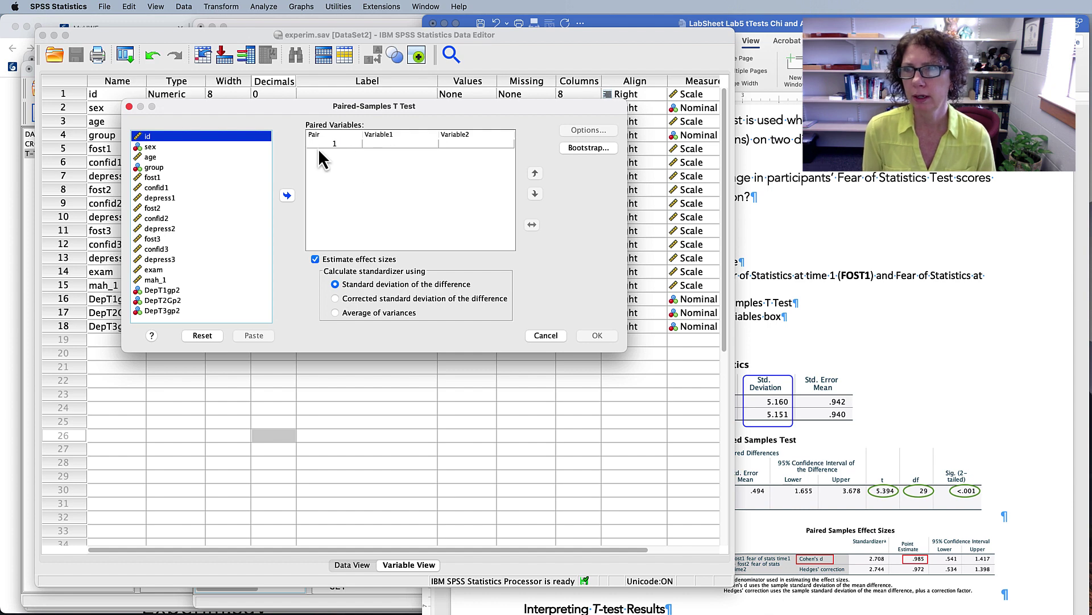
click(150, 178)
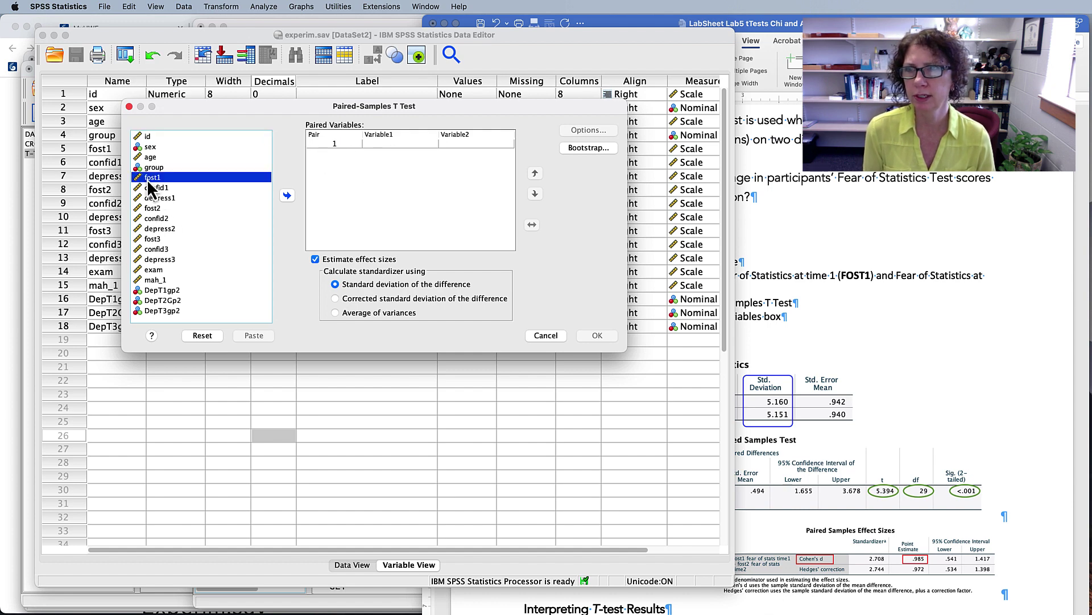
click(287, 195)
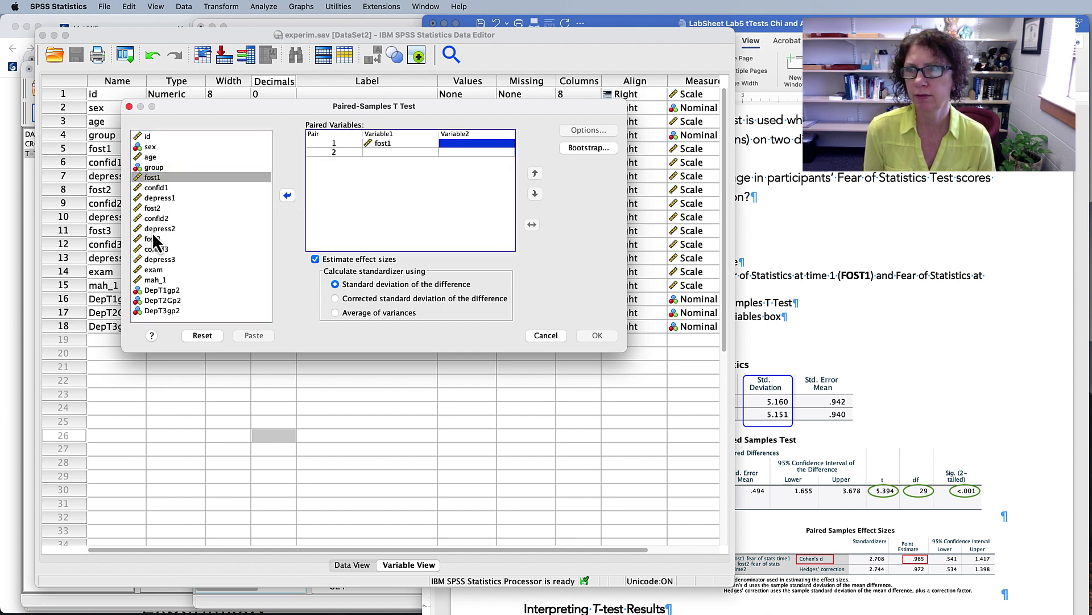
click(152, 209)
click(287, 195)
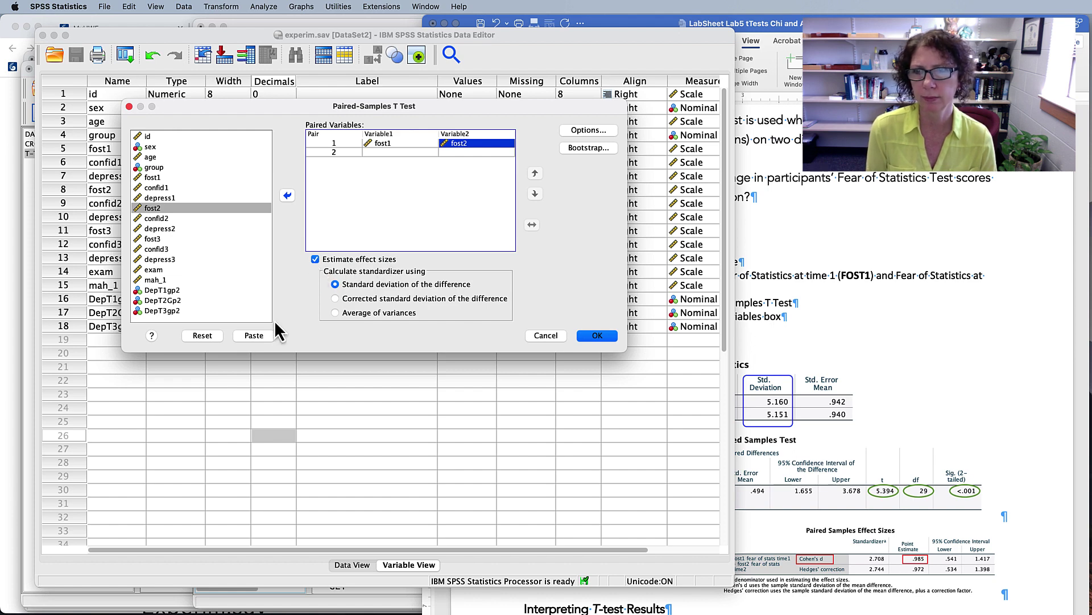
click(252, 336)
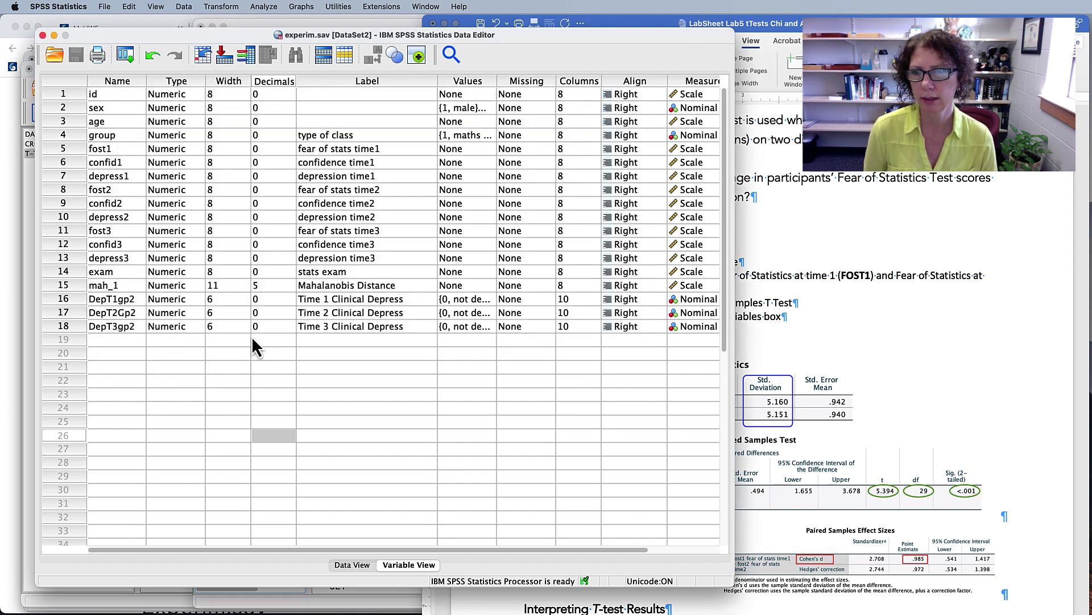
Bring the Syntax Editor forward and examine the pasted T-TEST PAIRS block, including the active dataset, paired variables, effect size and confidence interval lines.
key(super+Tab)
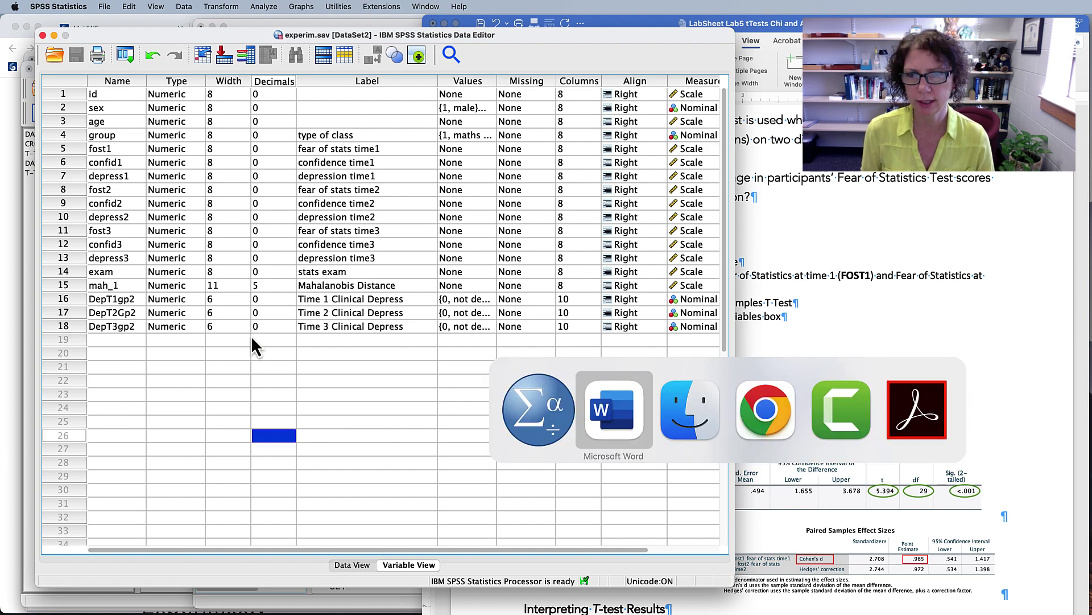
key(super+Tab)
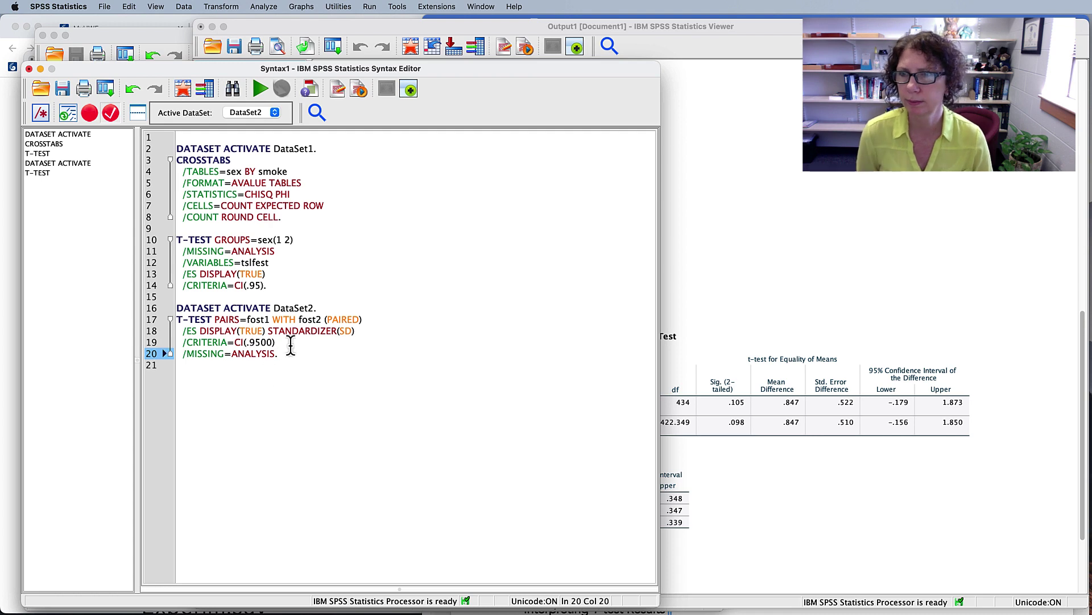
drag(189, 310, 319, 308)
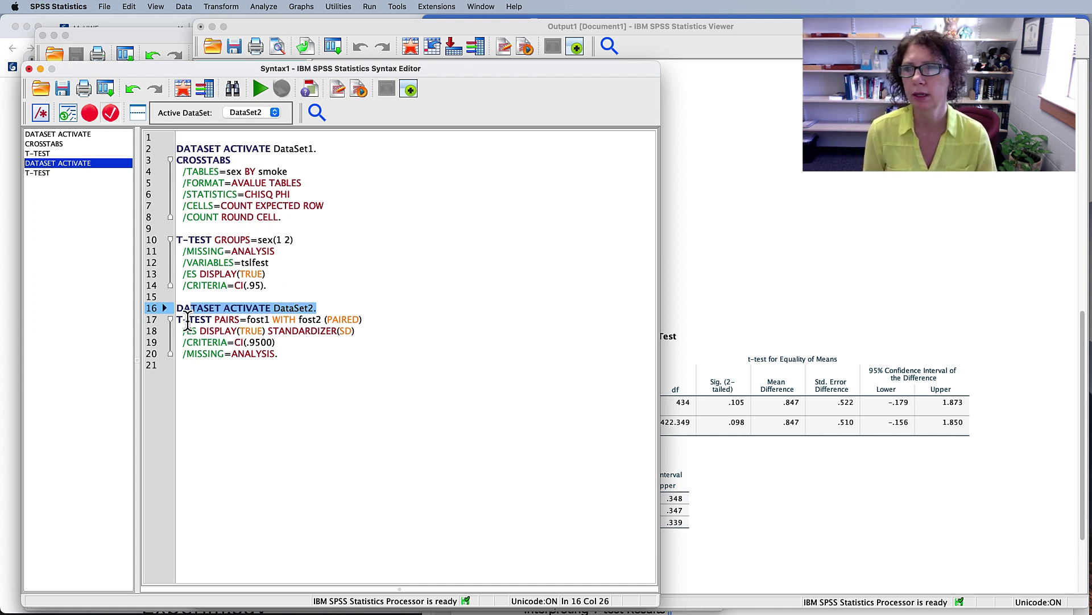
drag(188, 320, 237, 320)
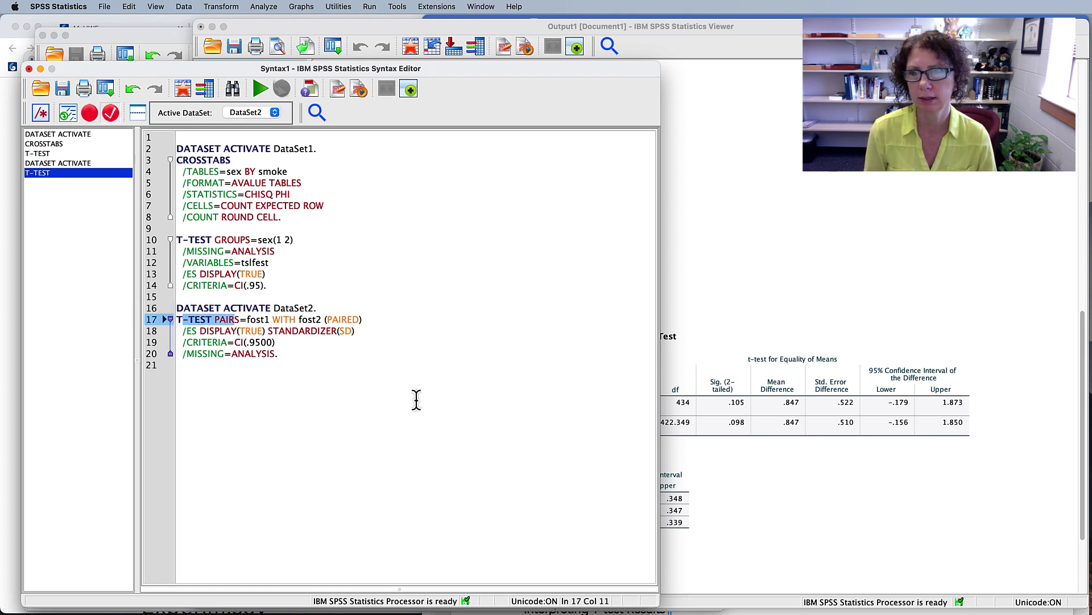
double_click(256, 319)
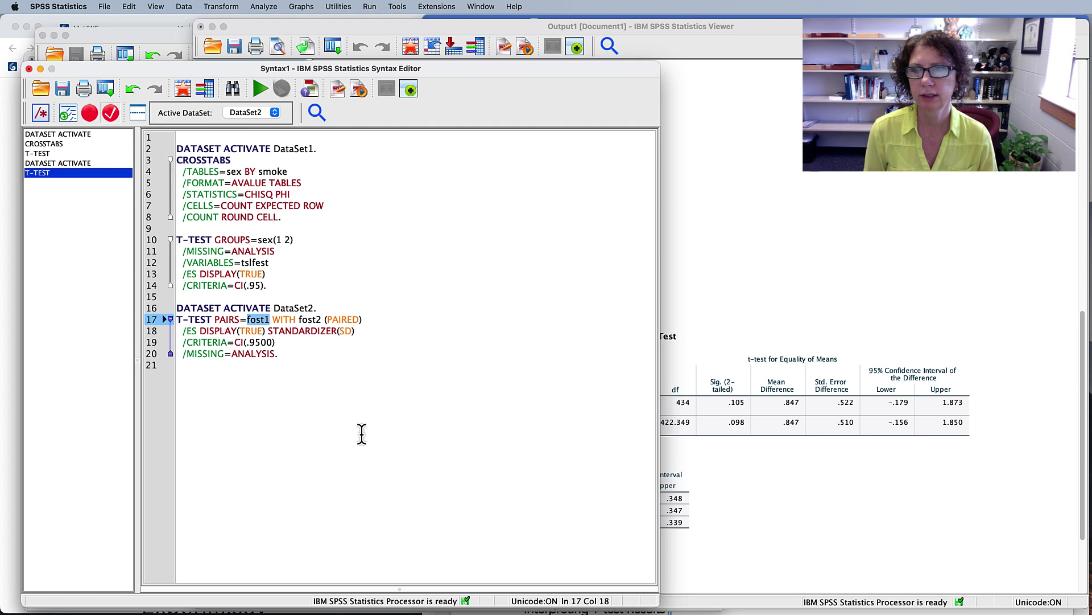
double_click(310, 319)
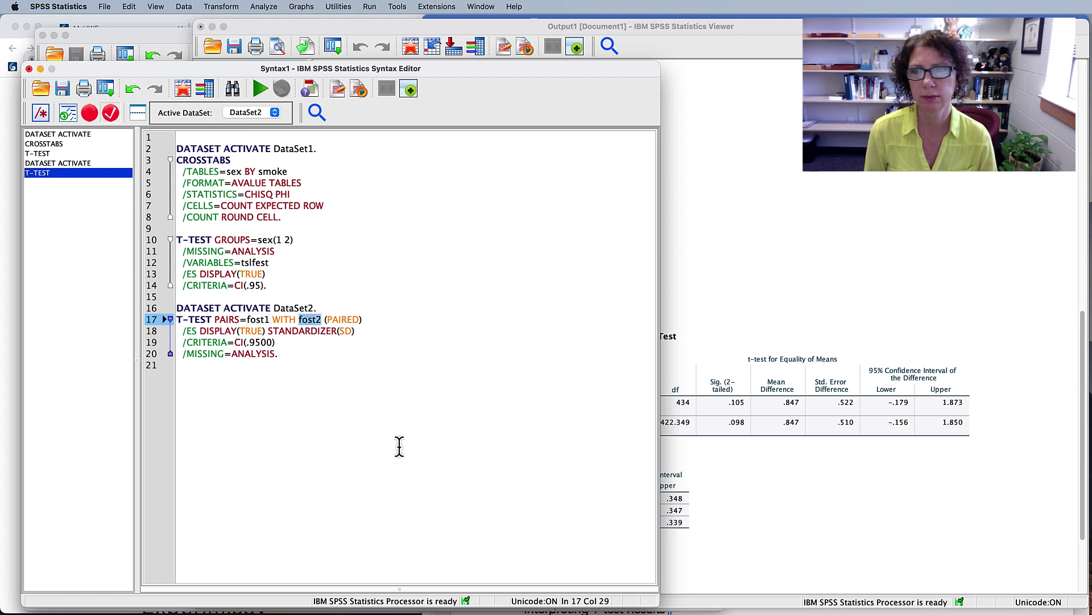
drag(187, 332, 267, 332)
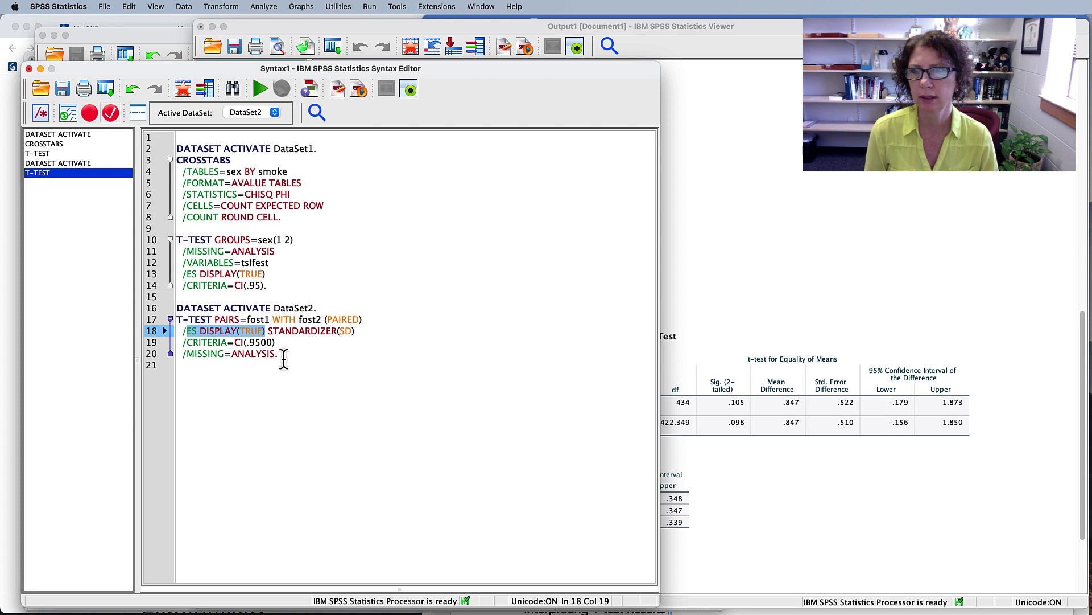
drag(199, 342, 208, 341)
drag(286, 342, 287, 342)
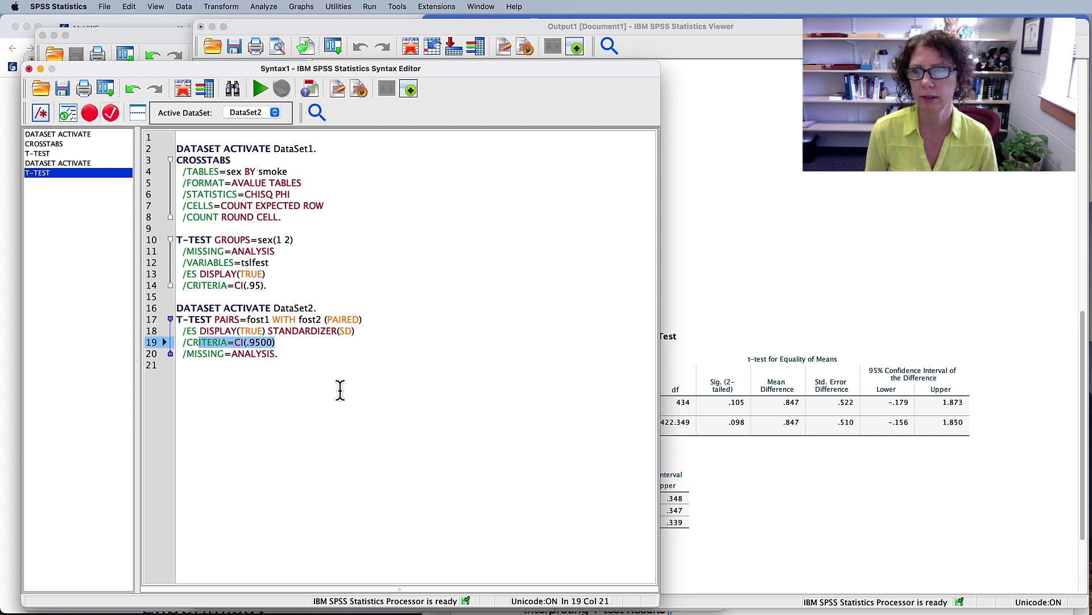
Run the DataSet2 paired T-TEST syntax block and examine the Paired Samples Statistics, Test and Effect Sizes tables in the output.
drag(291, 357, 176, 309)
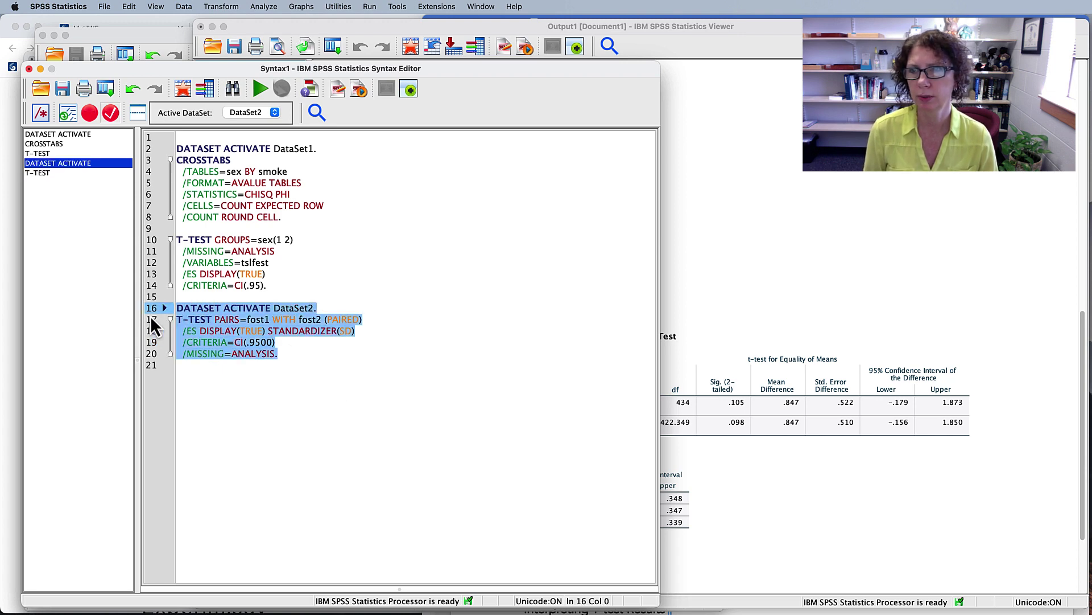
click(259, 90)
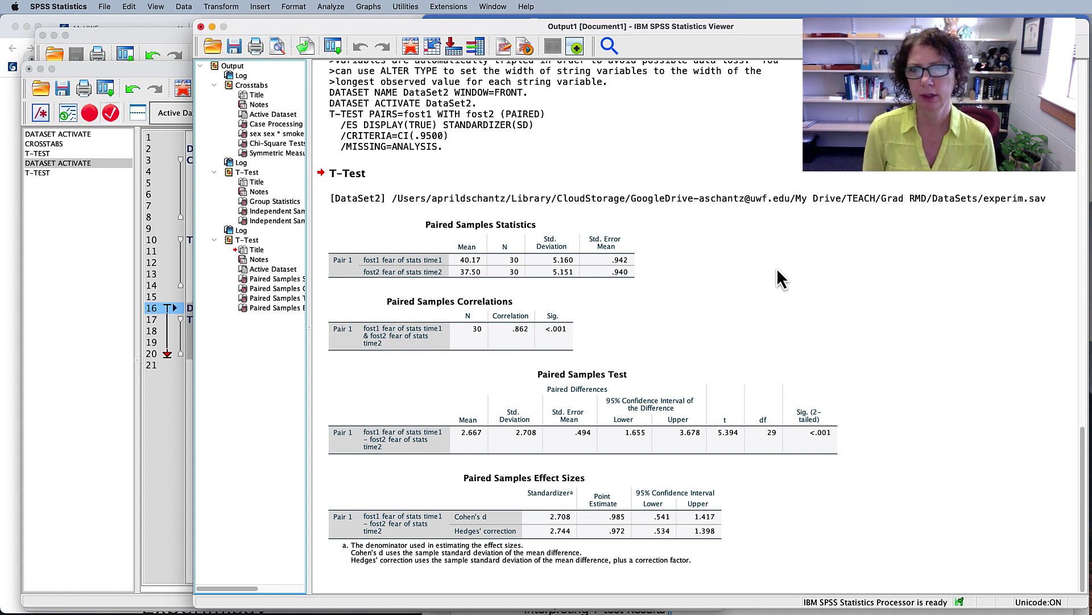
click(484, 231)
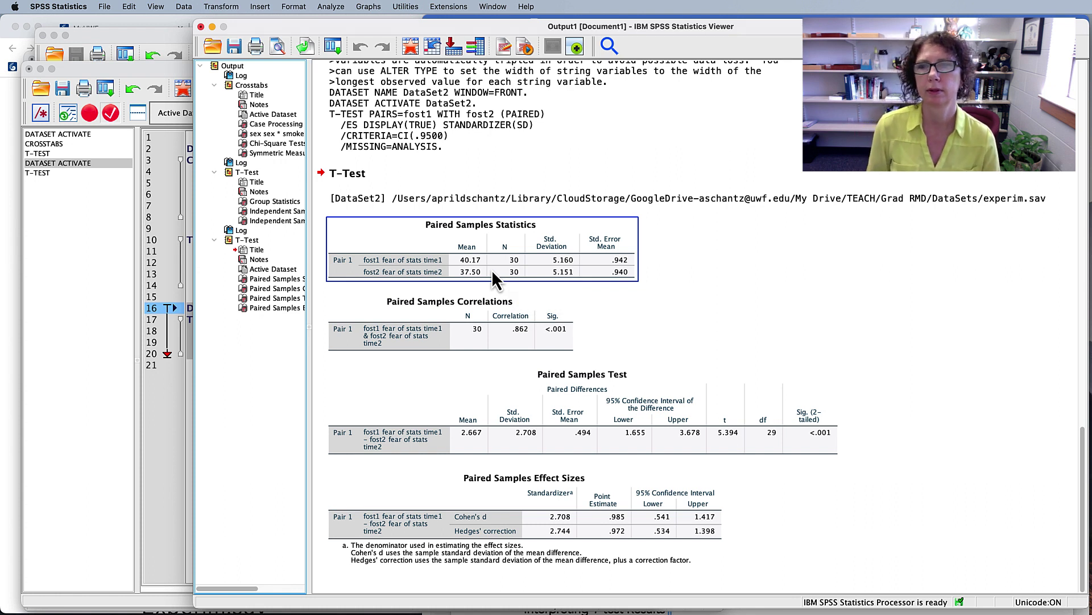
click(934, 239)
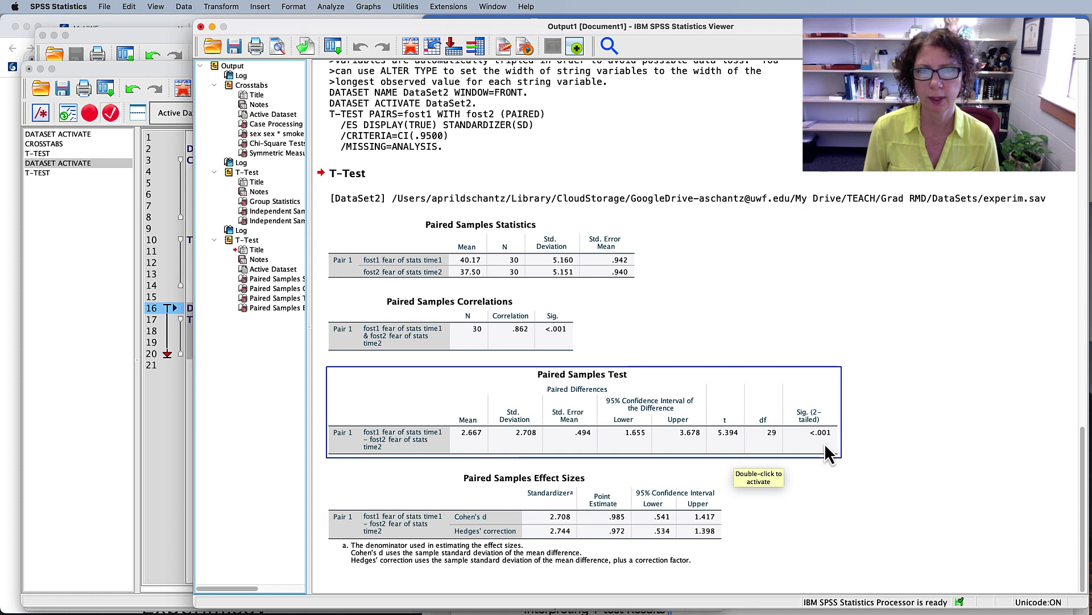
click(646, 518)
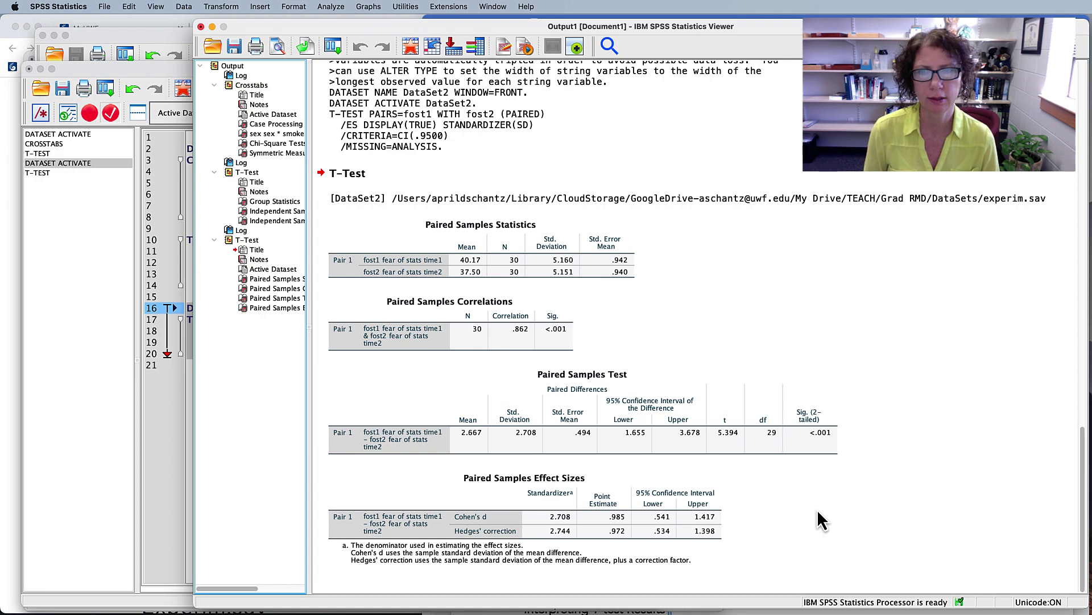
Switch to the Word lab sheet and look up the Cohen's d cutoffs in the General Guidelines for Effect Sizes table.
key(super+Tab)
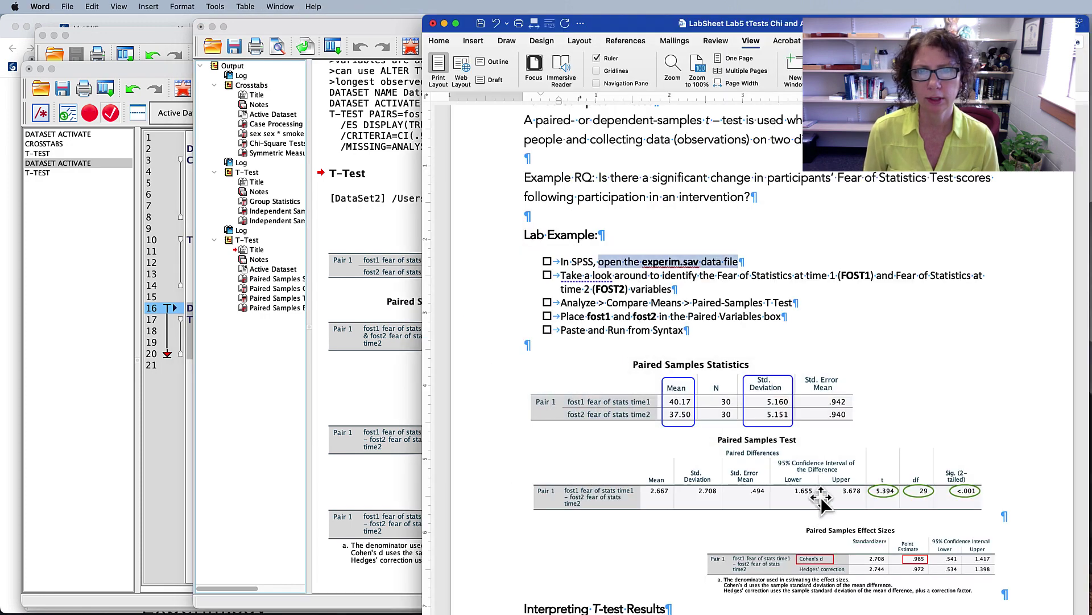
scroll(822, 501, up, 15)
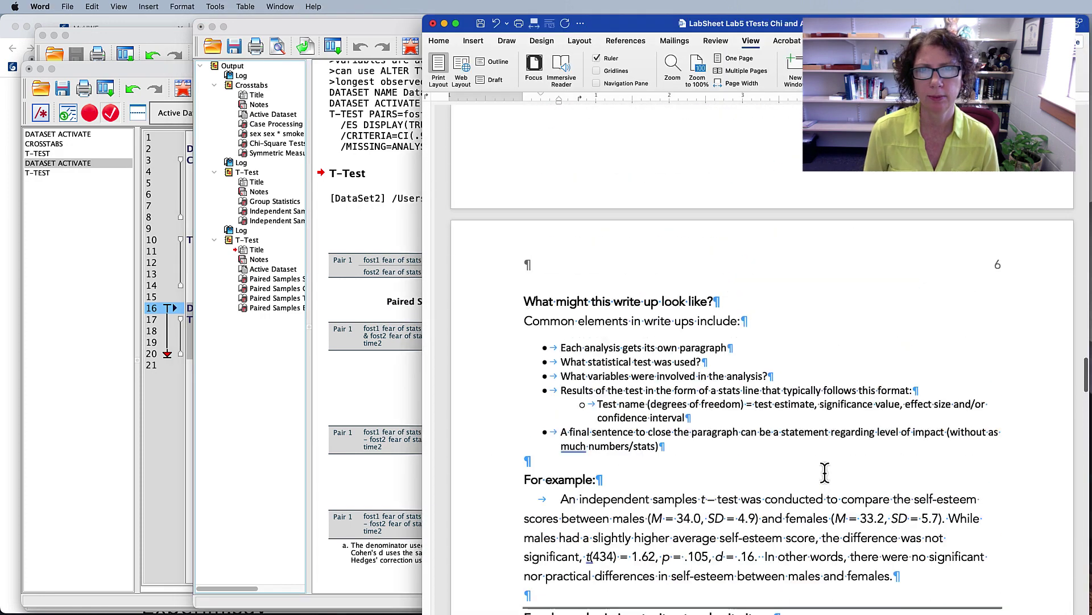
scroll(825, 471, up, 15)
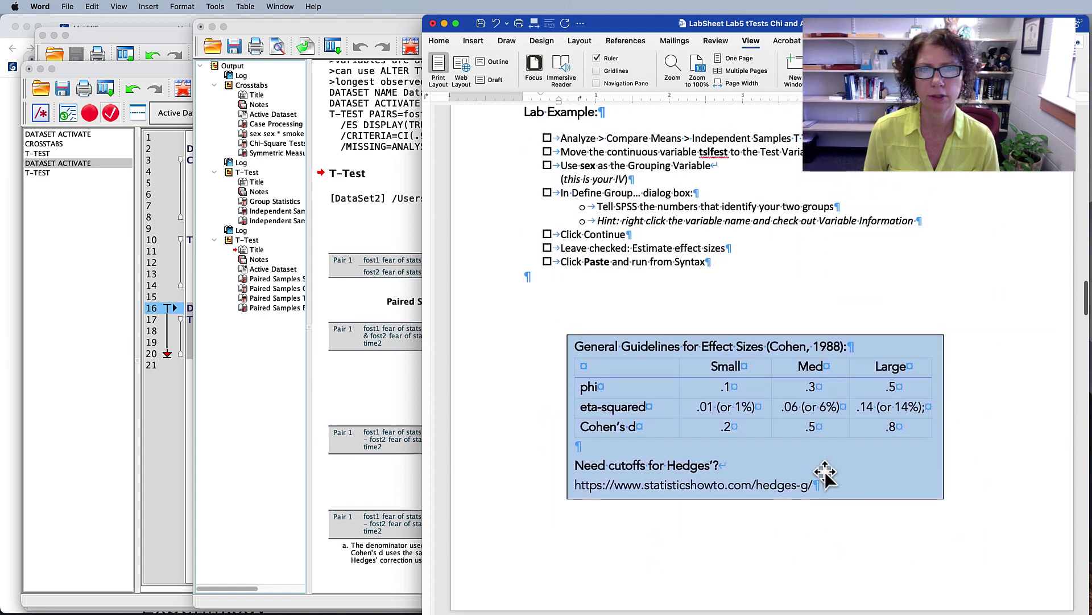
scroll(825, 471, down, 2)
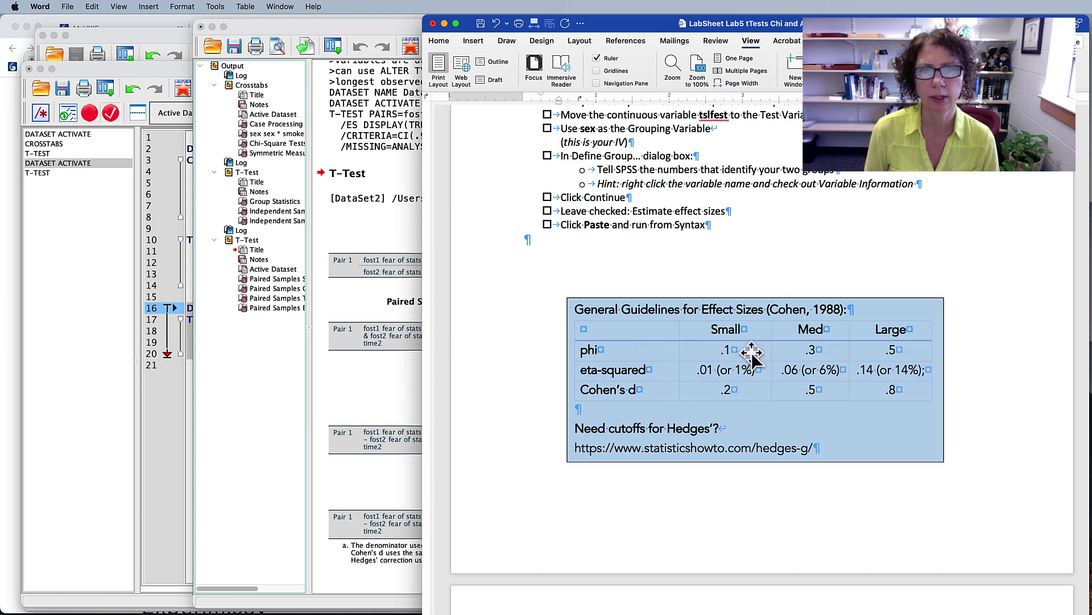
Hide the paragraph and formatting marks in the lab sheet.
click(1020, 340)
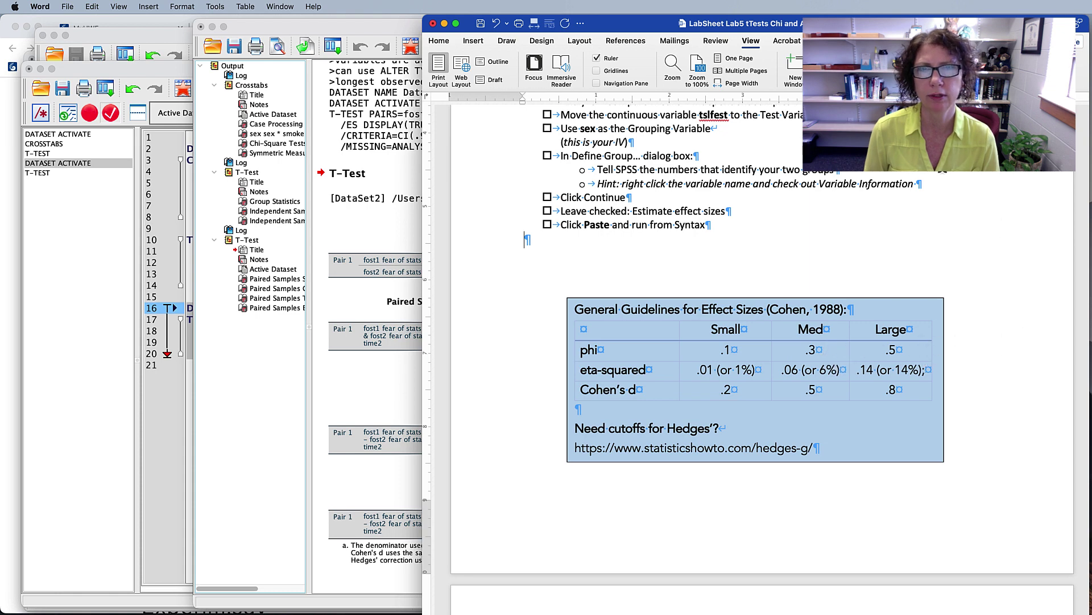
click(438, 39)
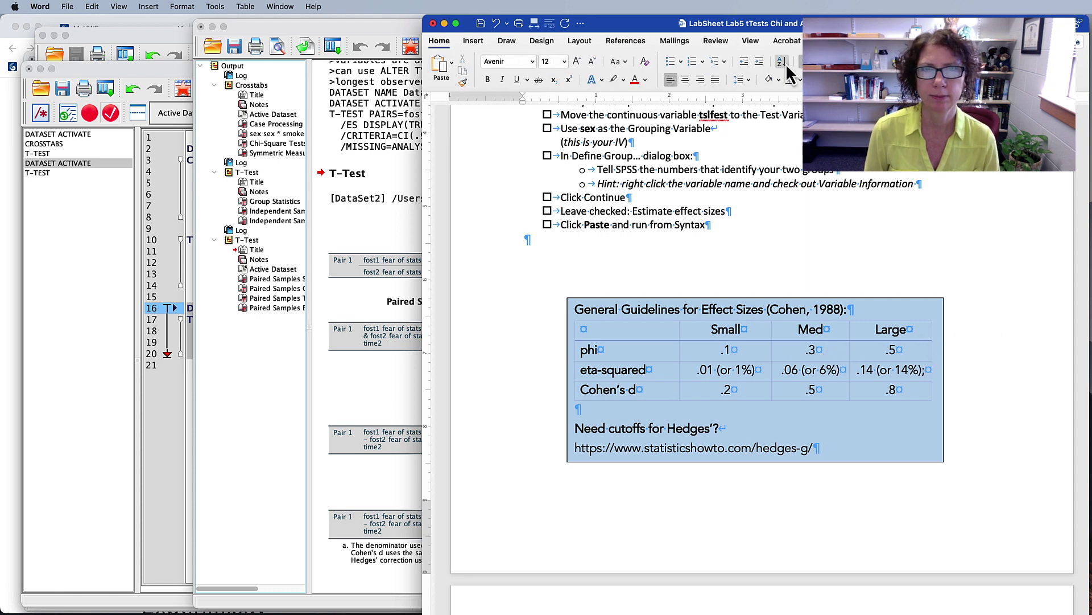
click(800, 61)
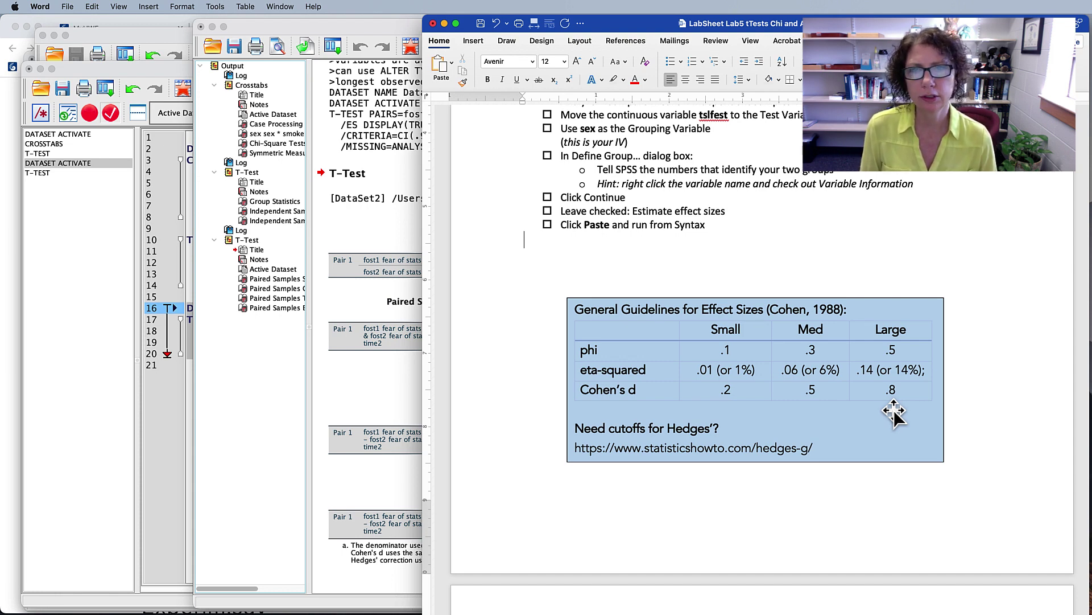
Read the paired t-test interpretation notes, the sample write-up and the submission tasks comparing confid1 and confid2.
key(super+Tab)
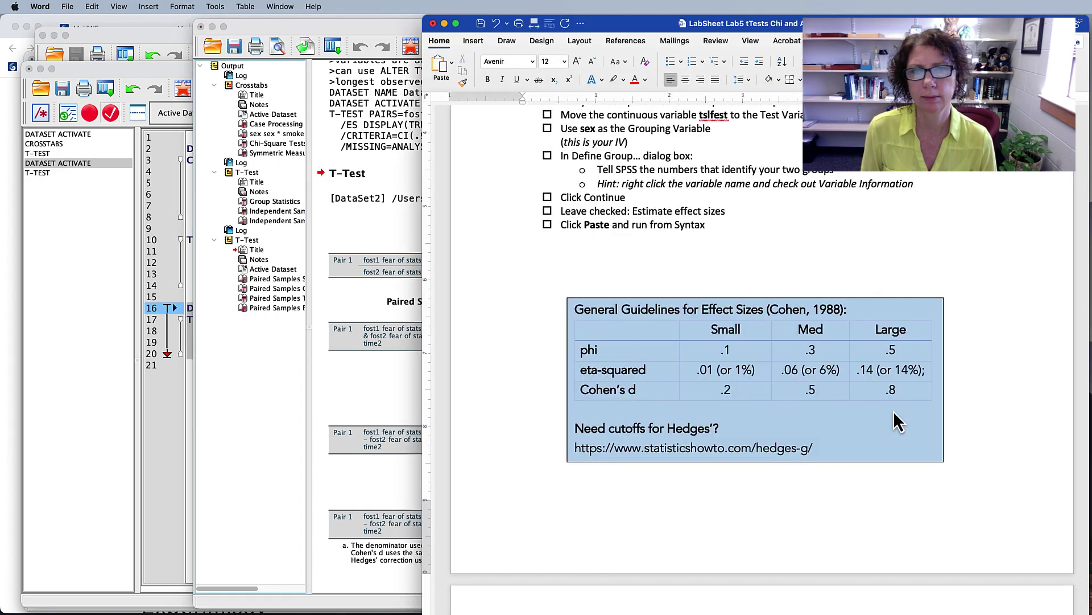
scroll(933, 419, down, 15)
scroll(936, 422, down, 15)
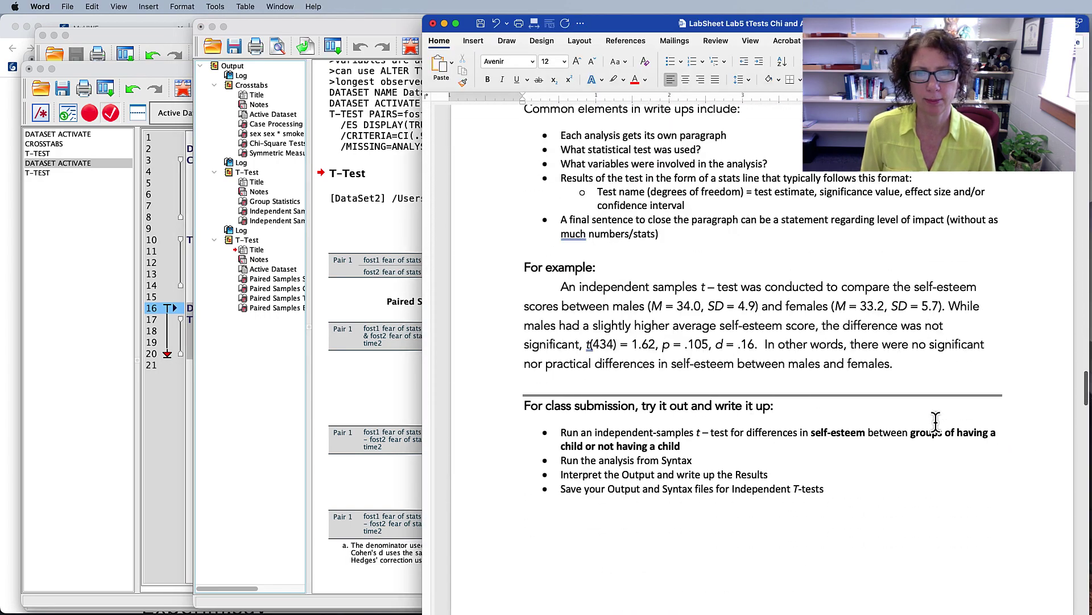
scroll(935, 422, down, 10)
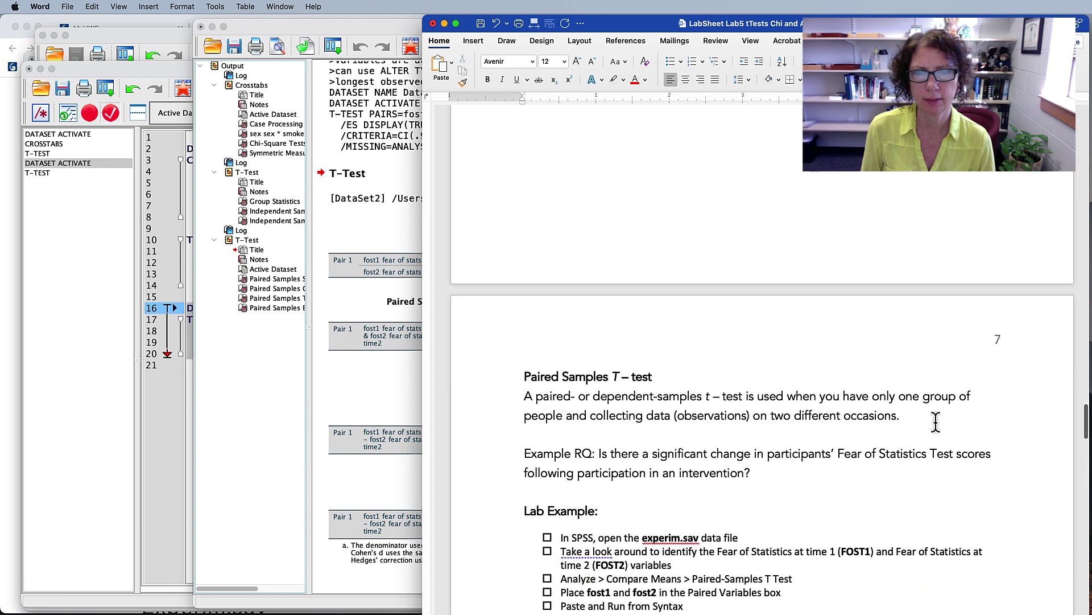
scroll(937, 421, down, 10)
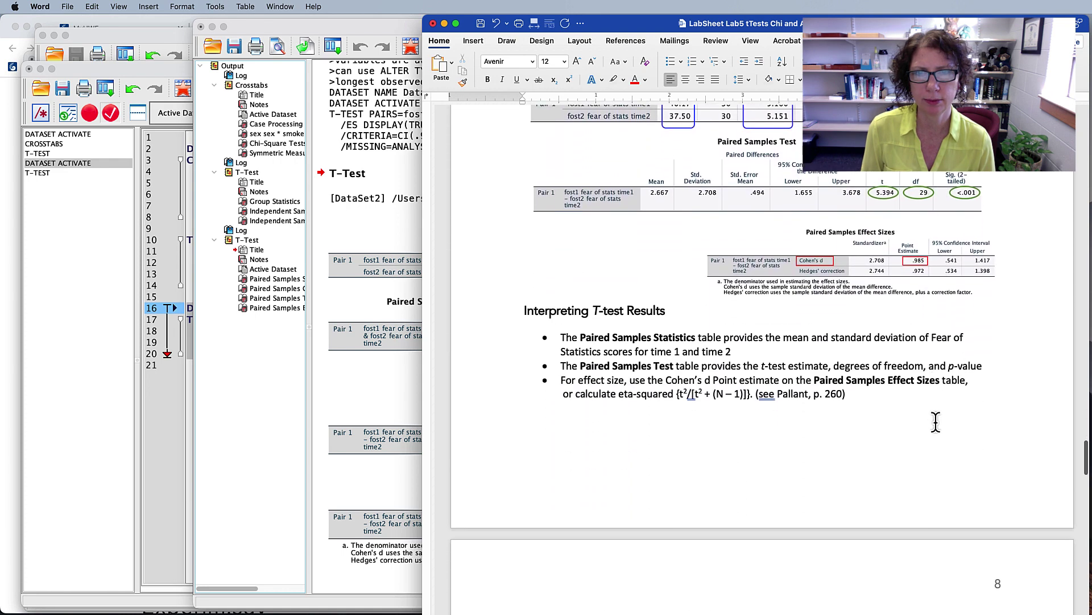
scroll(936, 423, down, 3)
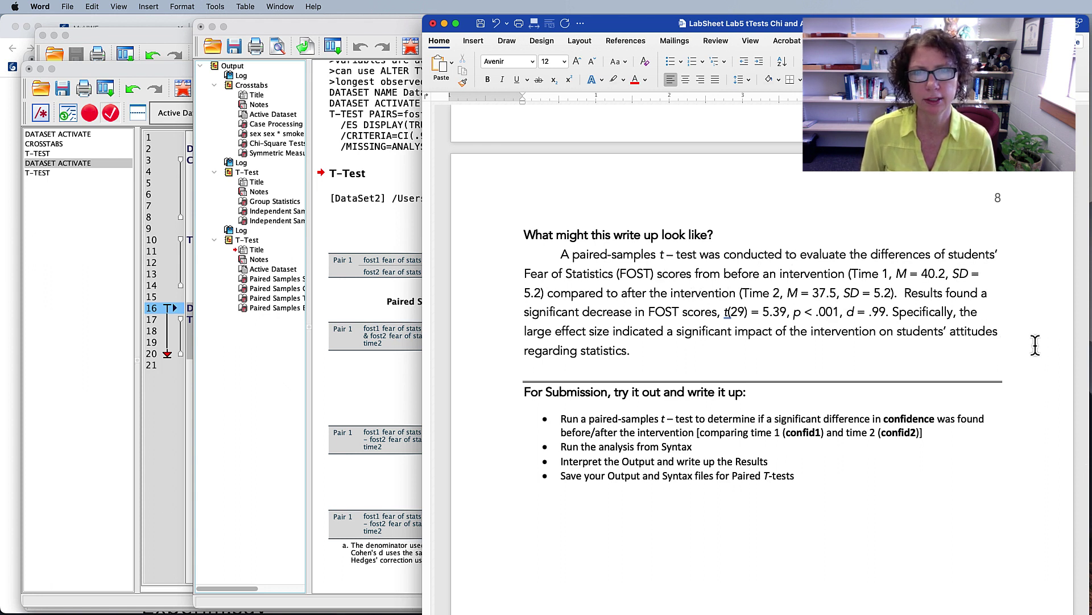
Review the sample write-up's time 1 and time 2 comparison, its significant decrease statement and the paired t-test statistics line.
drag(722, 274, 844, 272)
drag(548, 292, 723, 294)
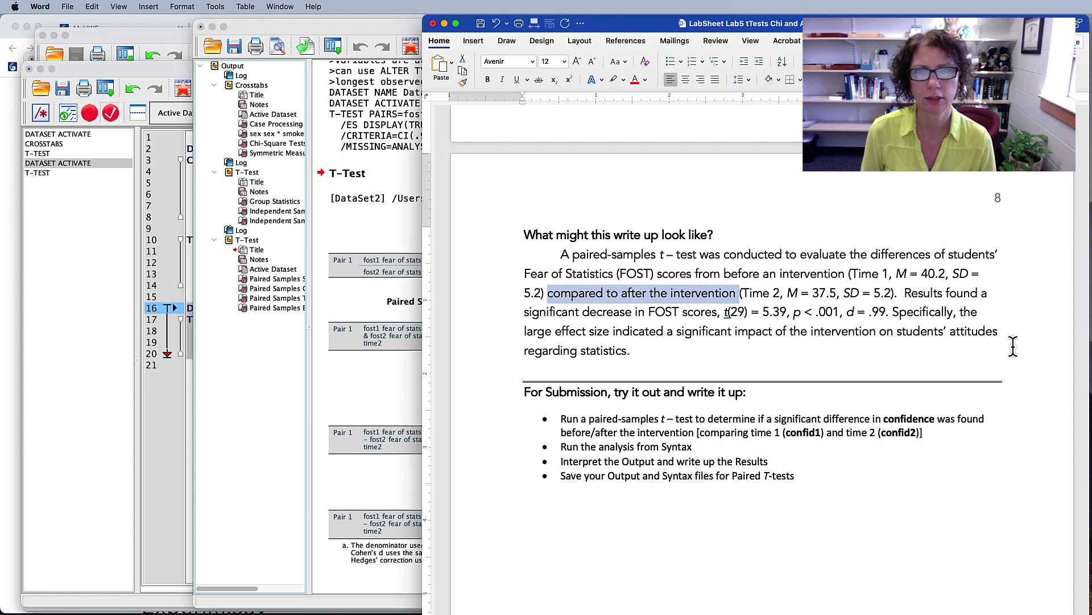
drag(525, 313, 636, 316)
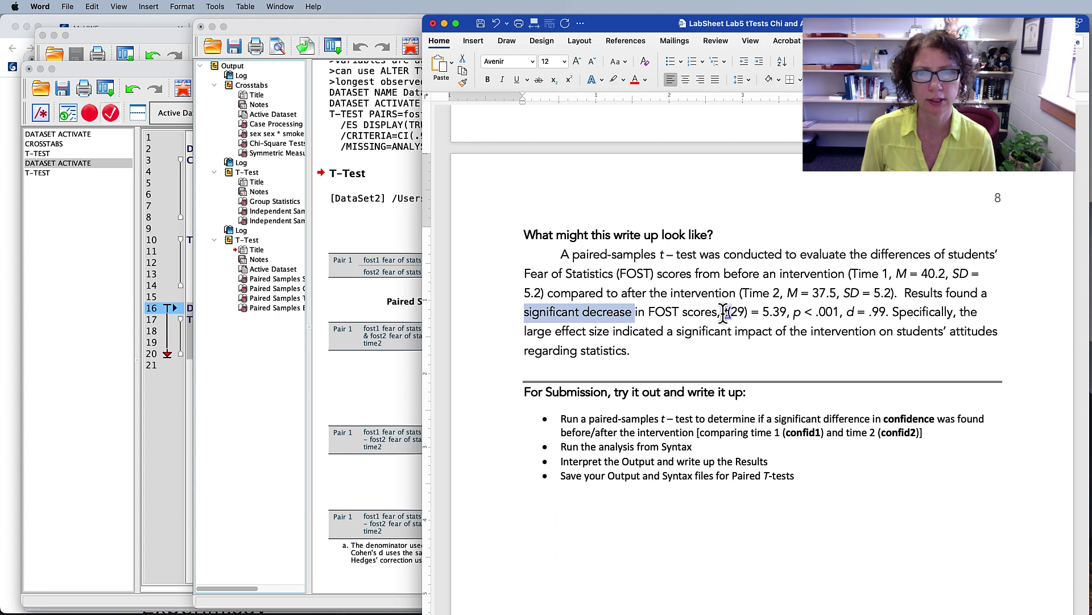
drag(724, 313, 886, 313)
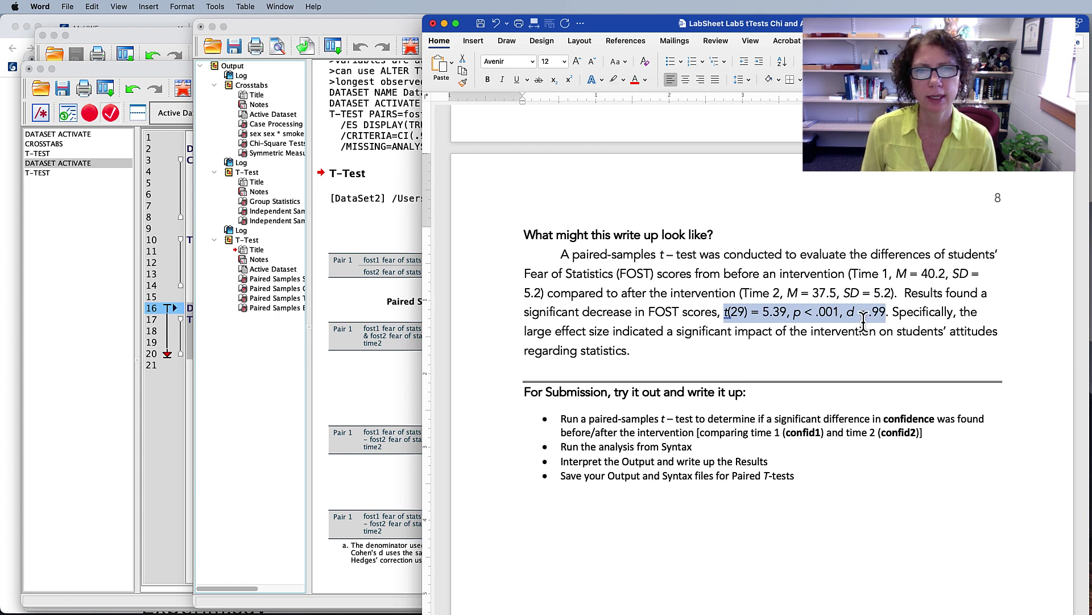
Check the write-up's d value against Cohen's d in the Paired Samples Effect Sizes output, and return to the lab sheet.
scroll(880, 362, up, 1)
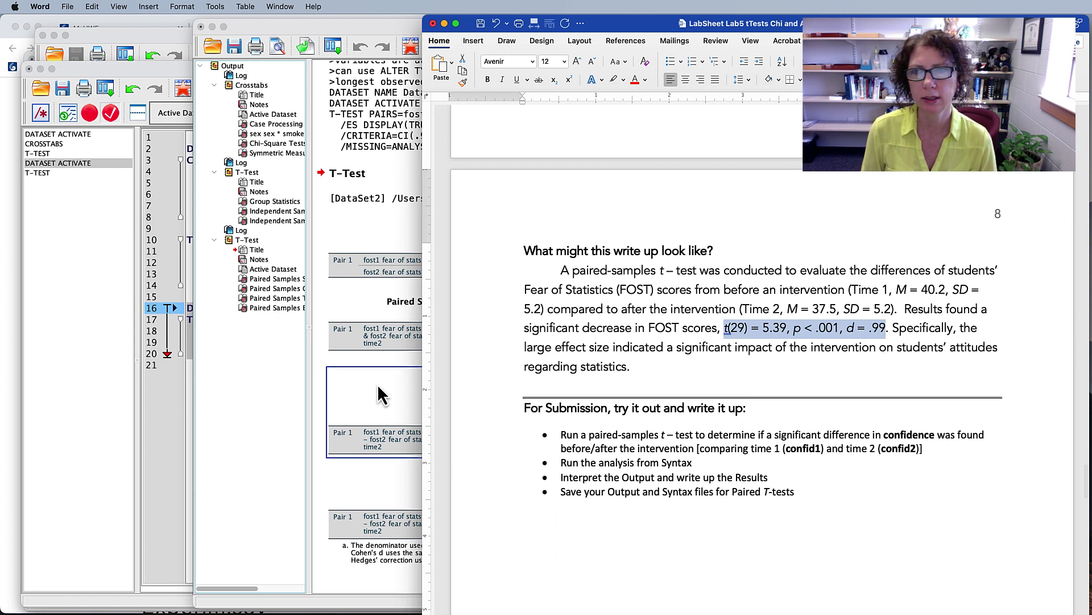
click(255, 419)
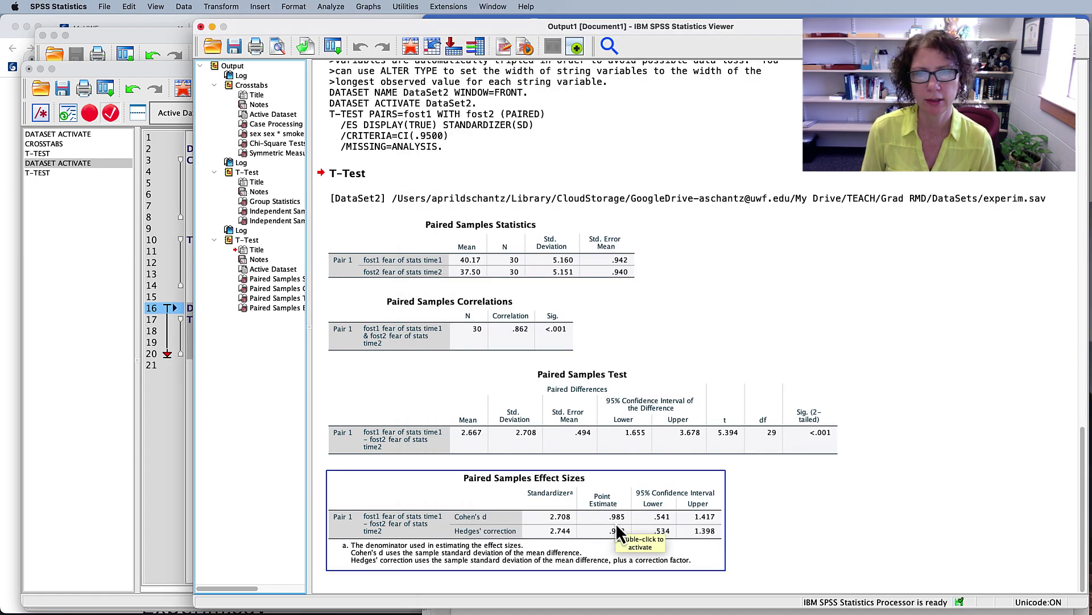
key(super+Tab)
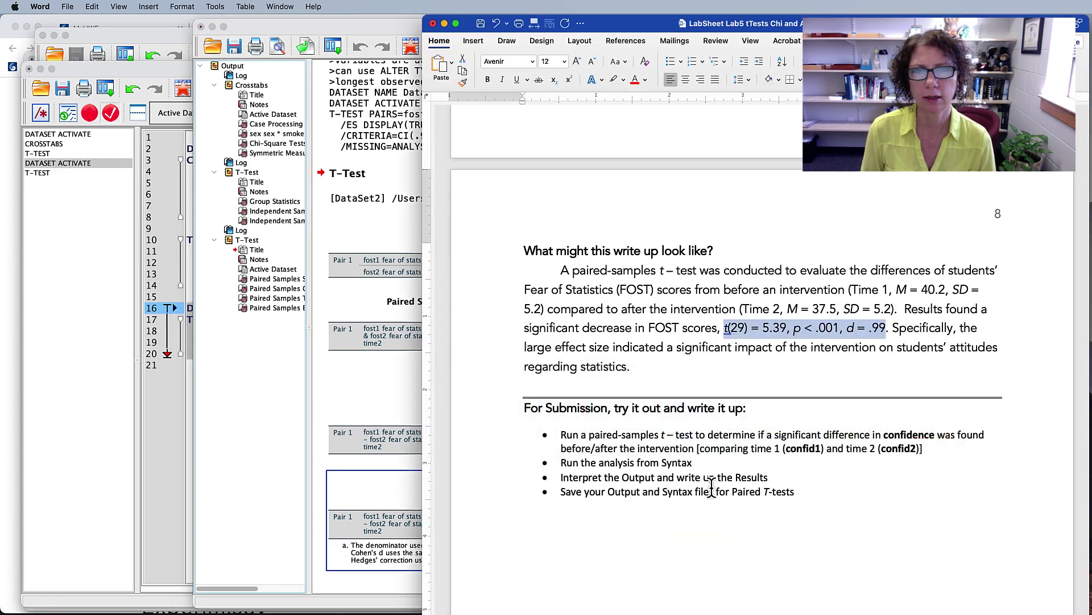
Look up the General Guidelines for Effect Sizes table in the lab sheet, and return to the paired-samples write-up.
scroll(711, 487, down, 20)
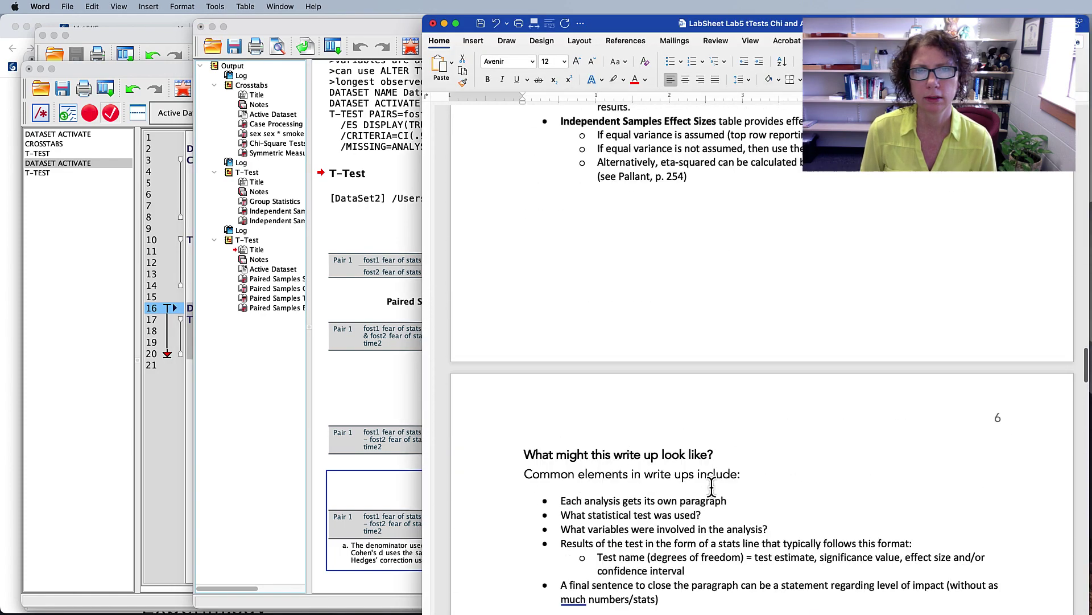
scroll(712, 487, up, 10)
scroll(712, 484, down, 3)
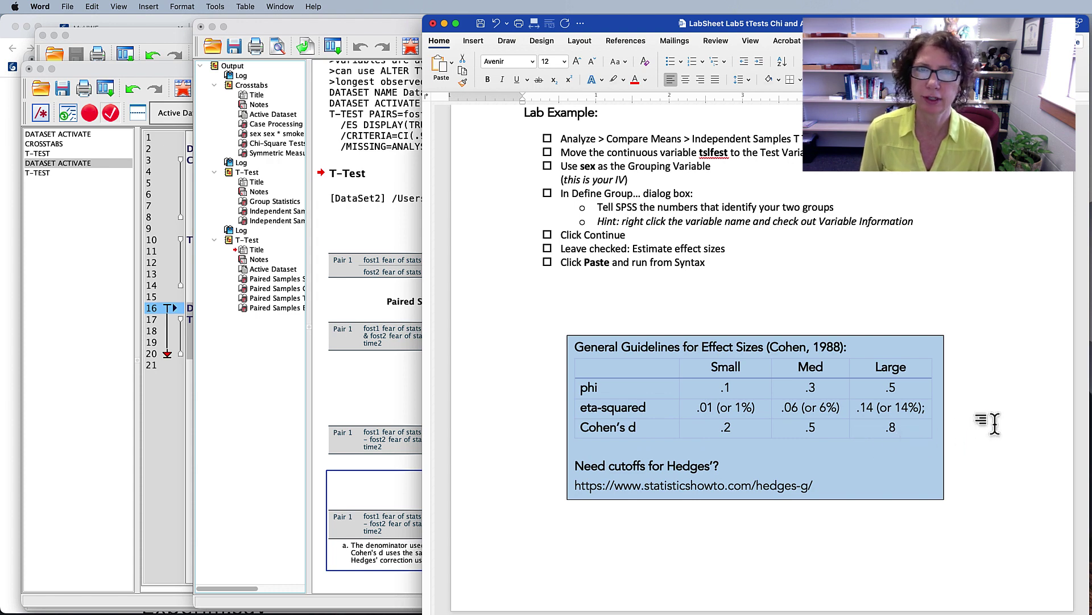
scroll(994, 423, down, 10)
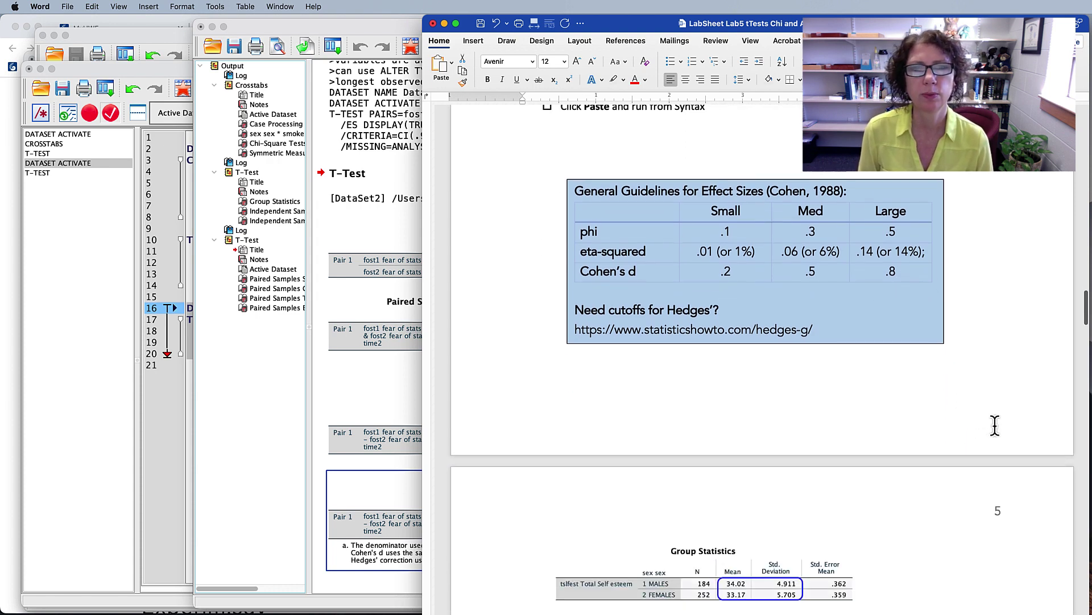
scroll(994, 424, down, 20)
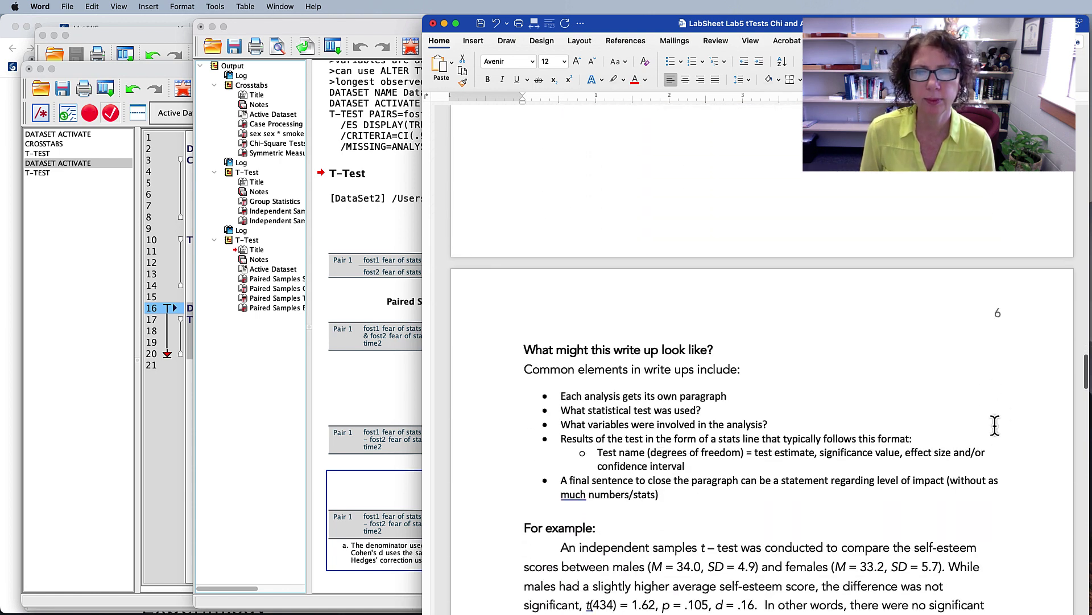
scroll(995, 426, up, 5)
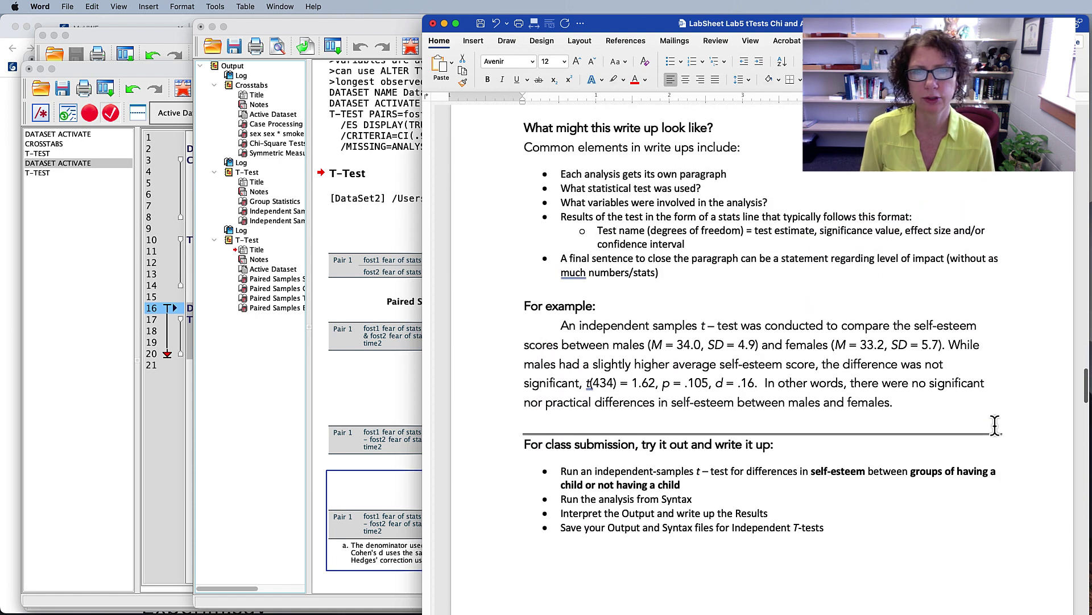
scroll(880, 406, down, 15)
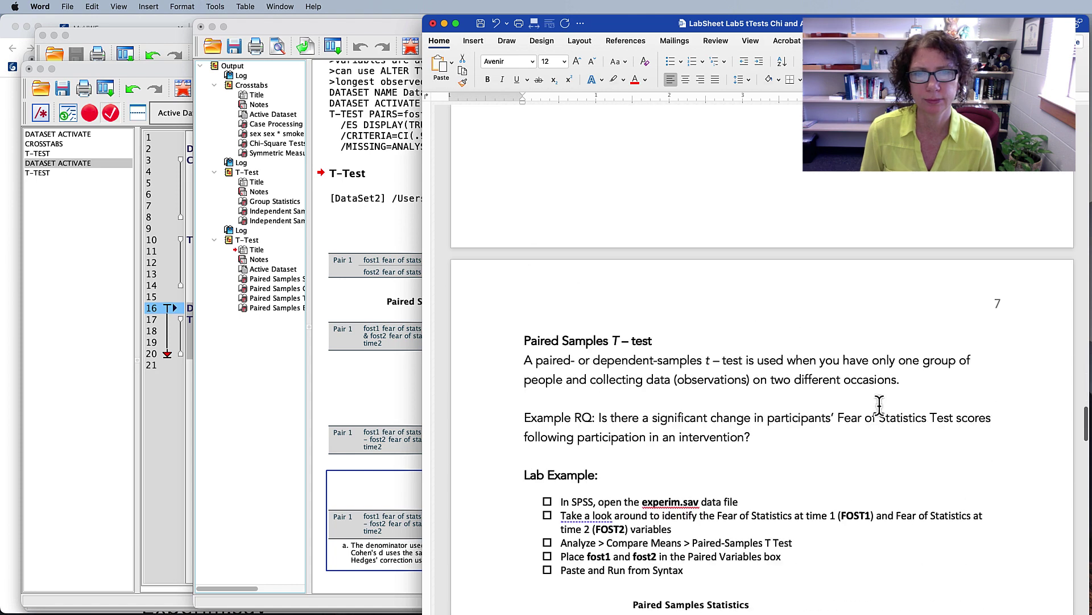
scroll(880, 405, down, 10)
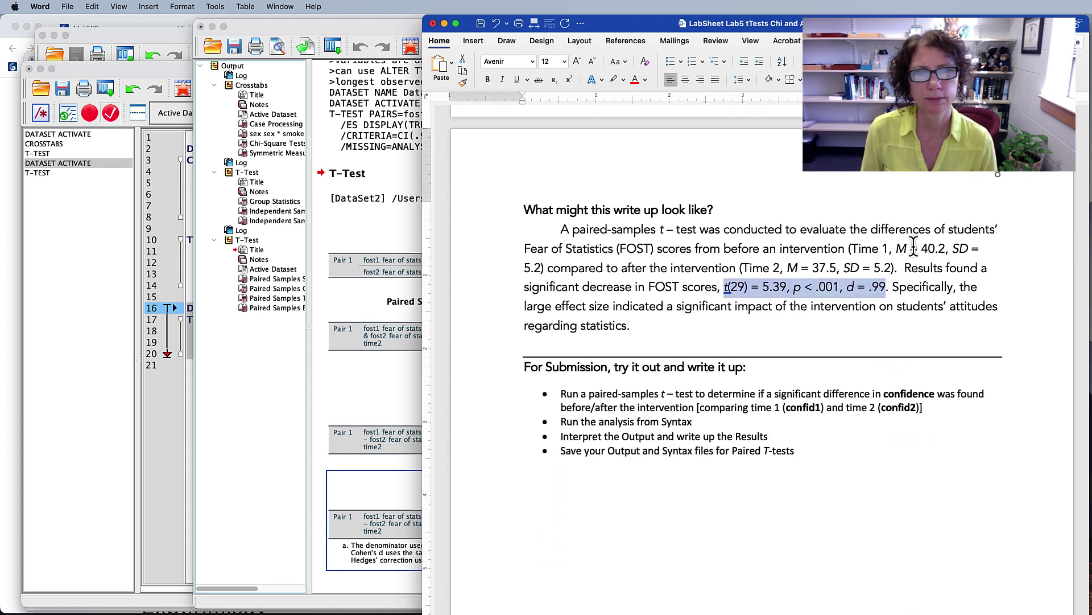
Compare the write-up's p value with the two-tailed significance in the Paired Samples Test output, and return to the lab sheet.
drag(840, 288, 798, 289)
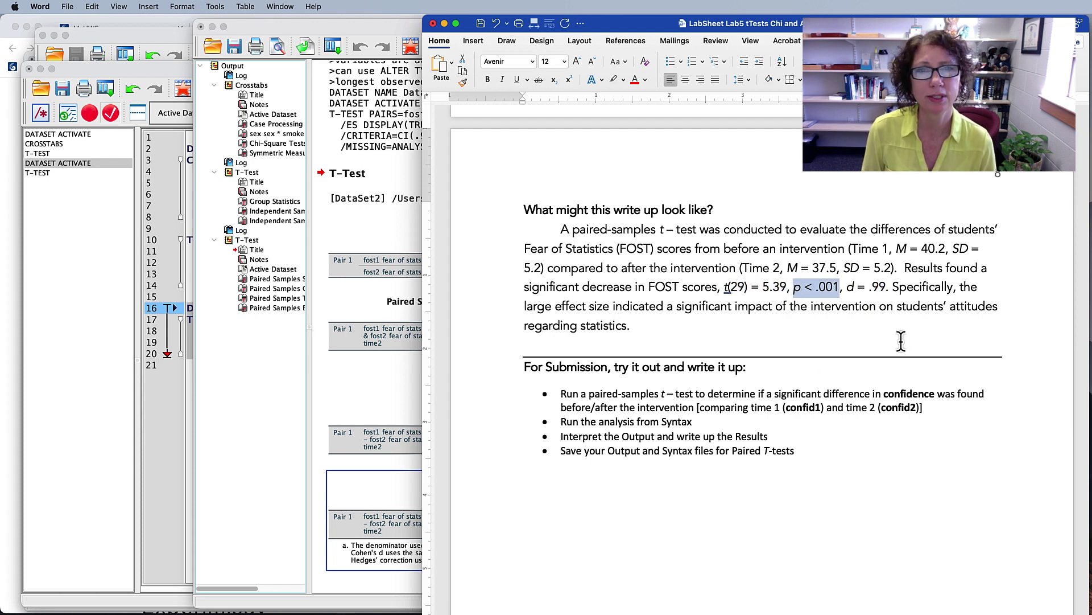
click(231, 404)
click(818, 450)
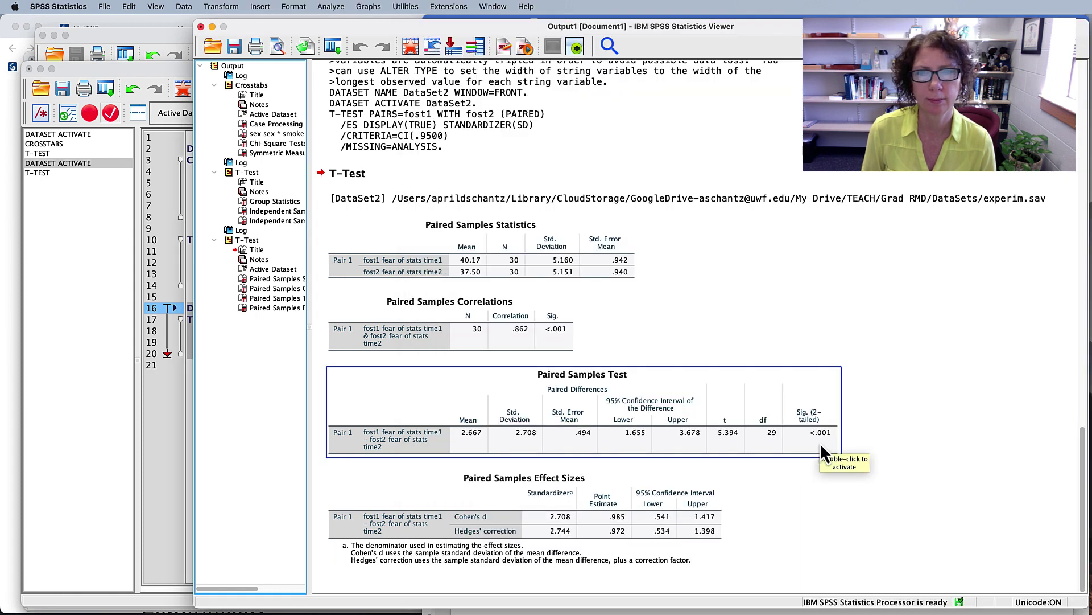
key(super+Tab)
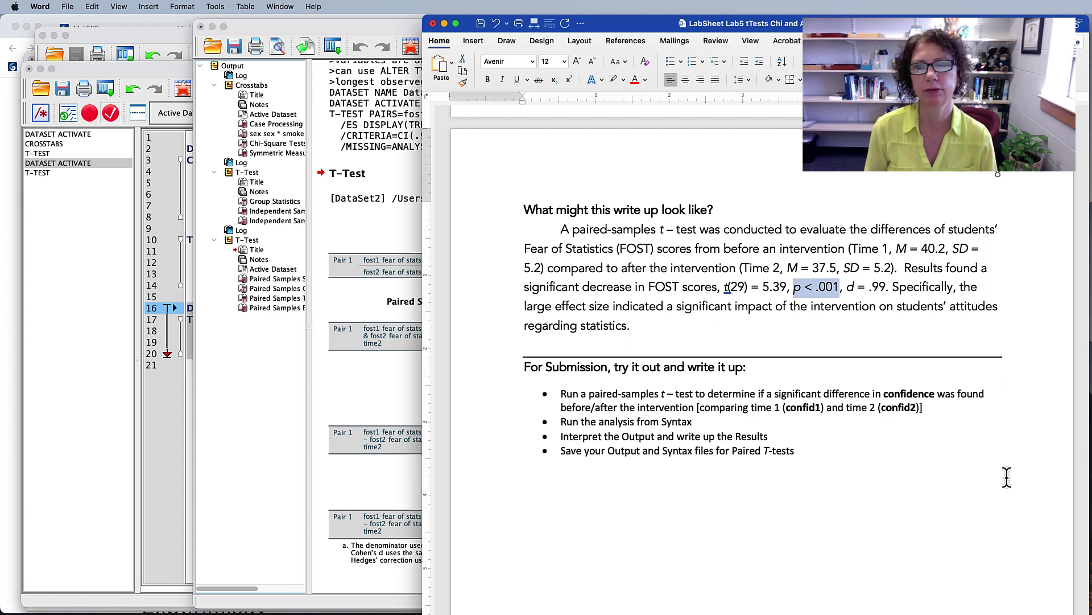
Read the submission tasks for the confid1 and confid2 paired-samples t-test, along with the sample write-up to use as a model.
drag(589, 393, 790, 392)
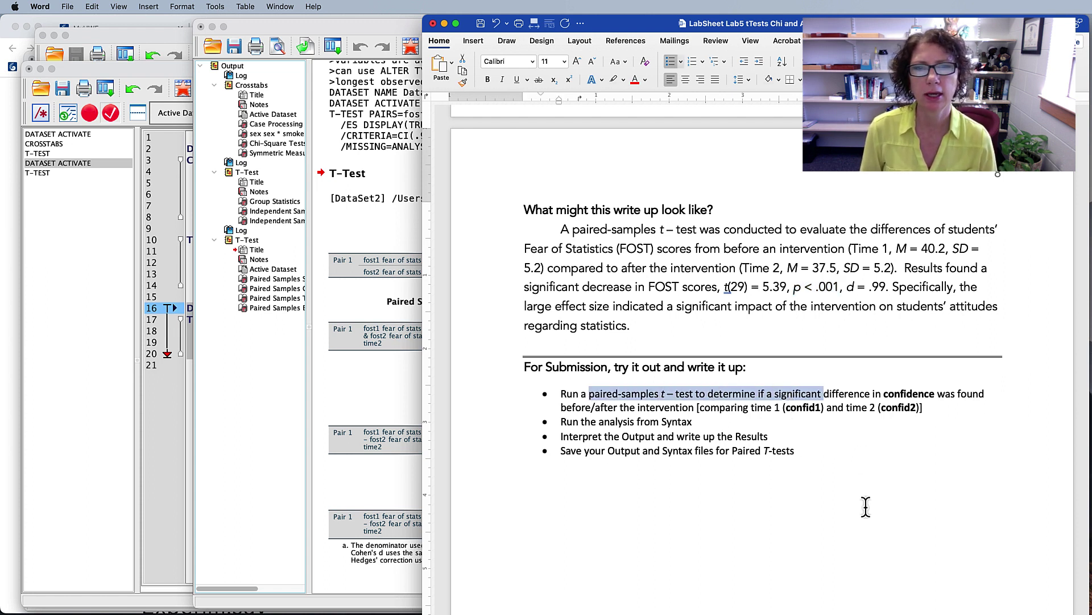
double_click(907, 394)
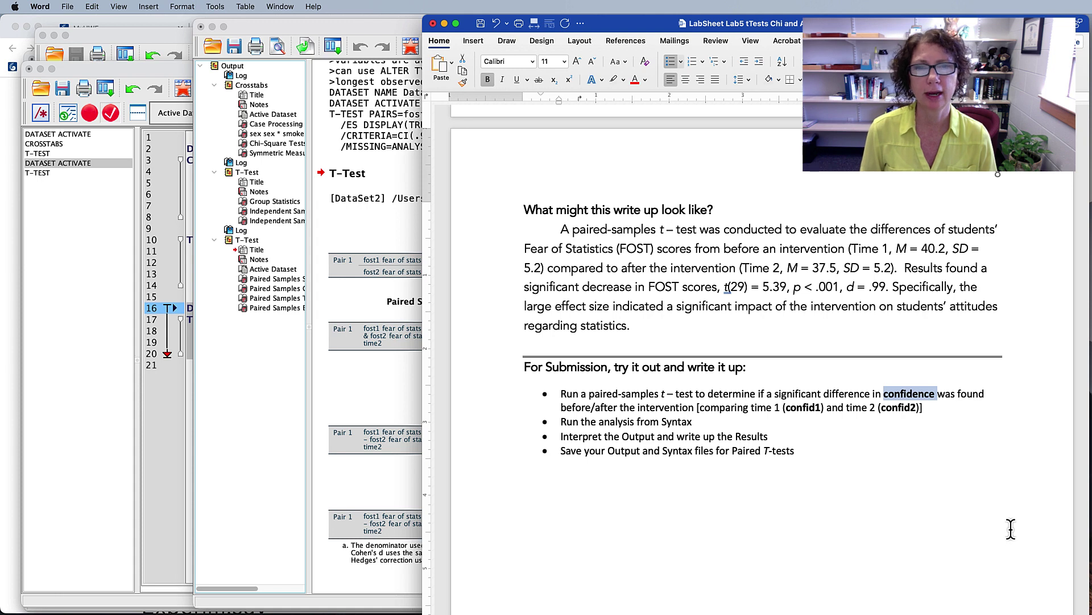
double_click(796, 407)
double_click(902, 407)
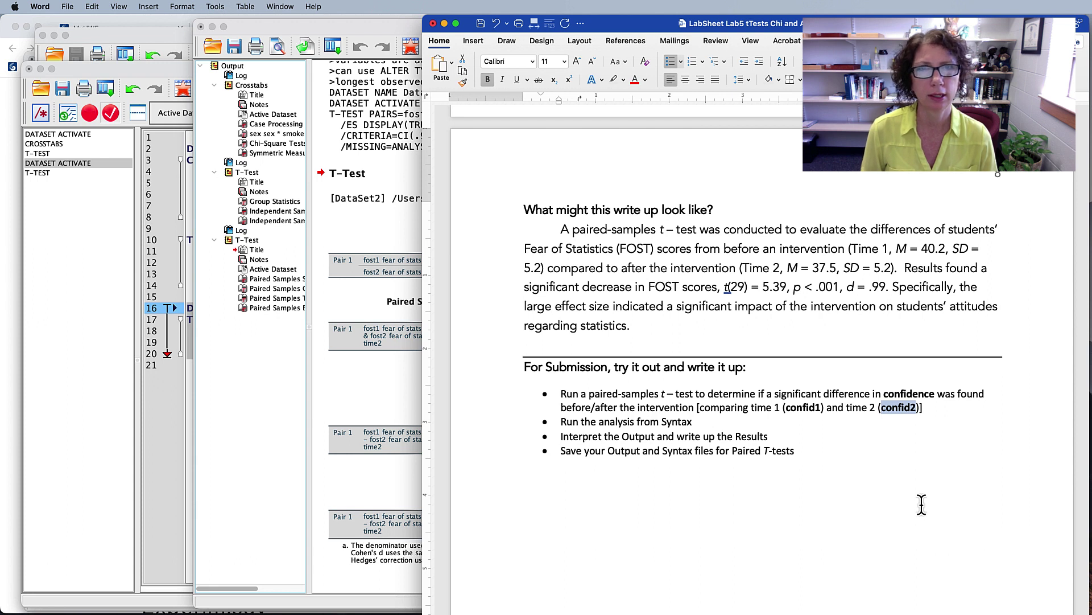
drag(599, 422, 614, 454)
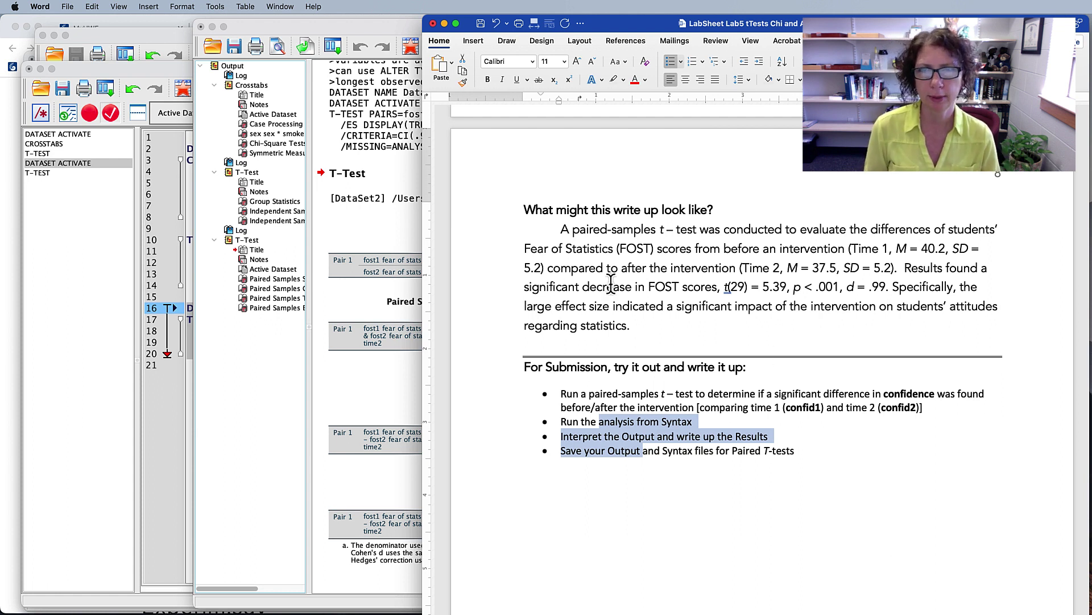
drag(556, 228, 637, 323)
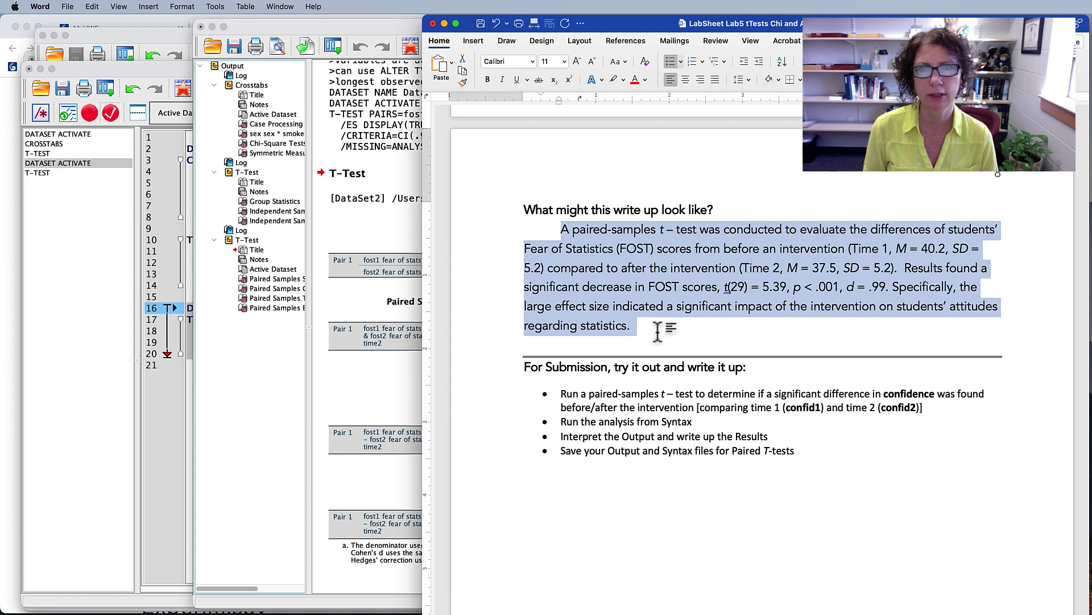
Read the Task 3 One-Way ANOVA section, covering its purpose, the optimism by age group research question and the lab example variables.
scroll(905, 450, down, 10)
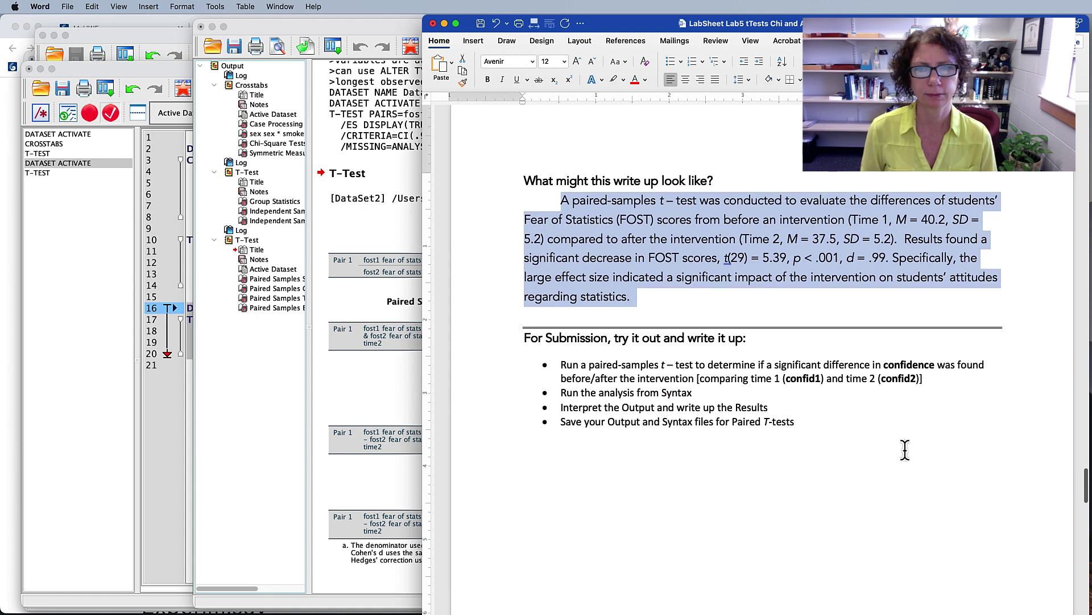
scroll(905, 449, down, 5)
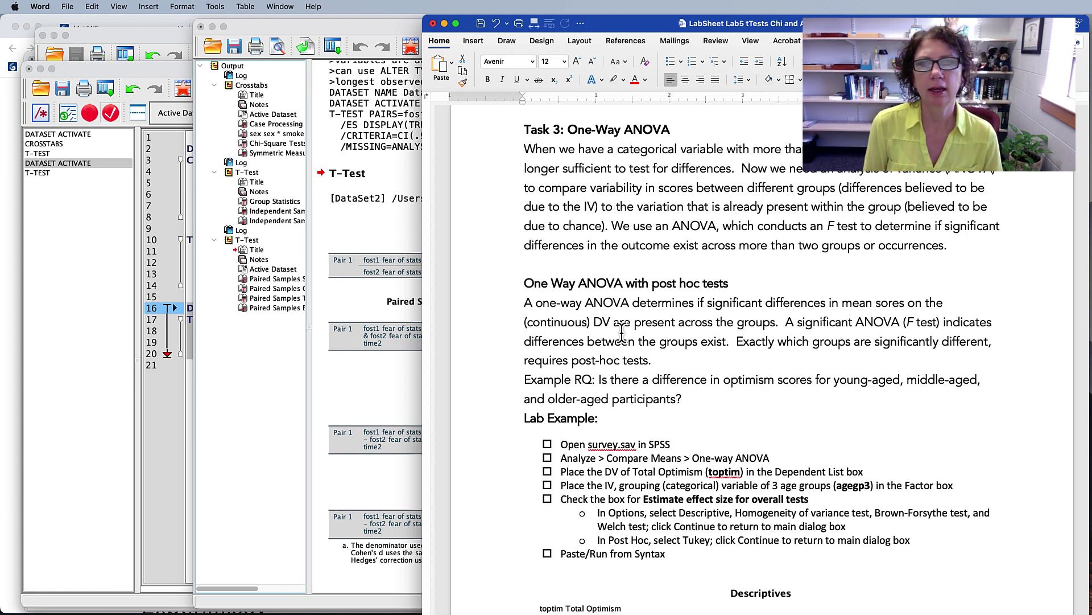
drag(523, 323, 616, 329)
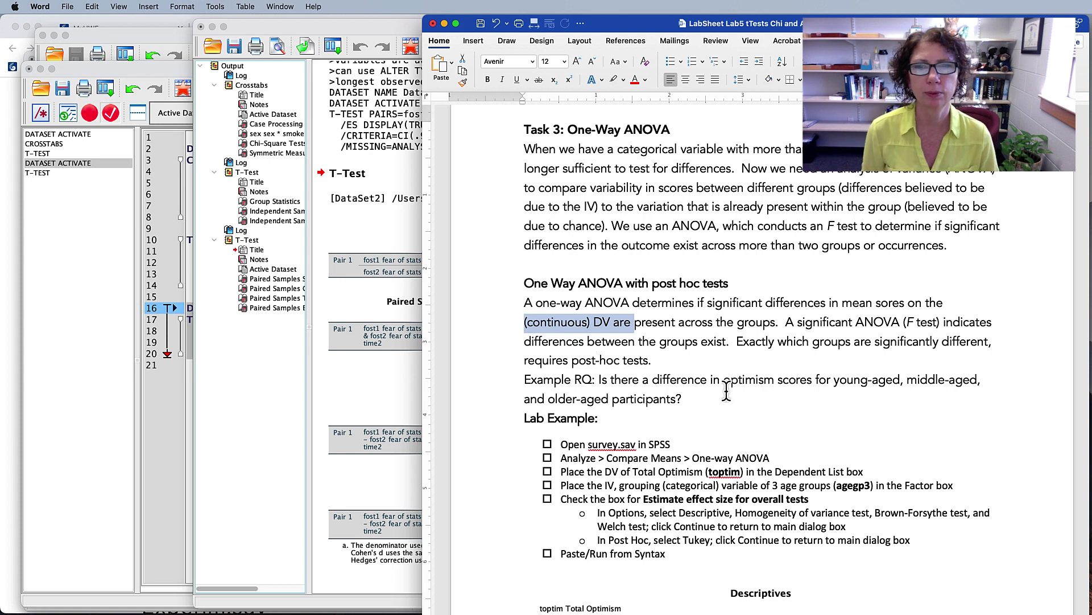
drag(613, 380, 868, 380)
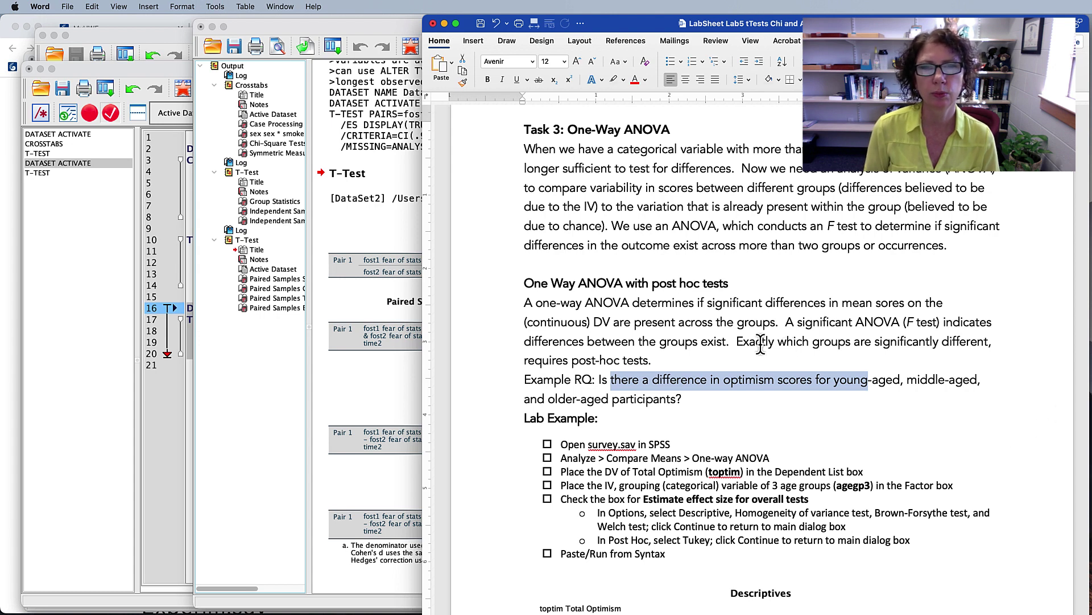
drag(784, 322, 735, 342)
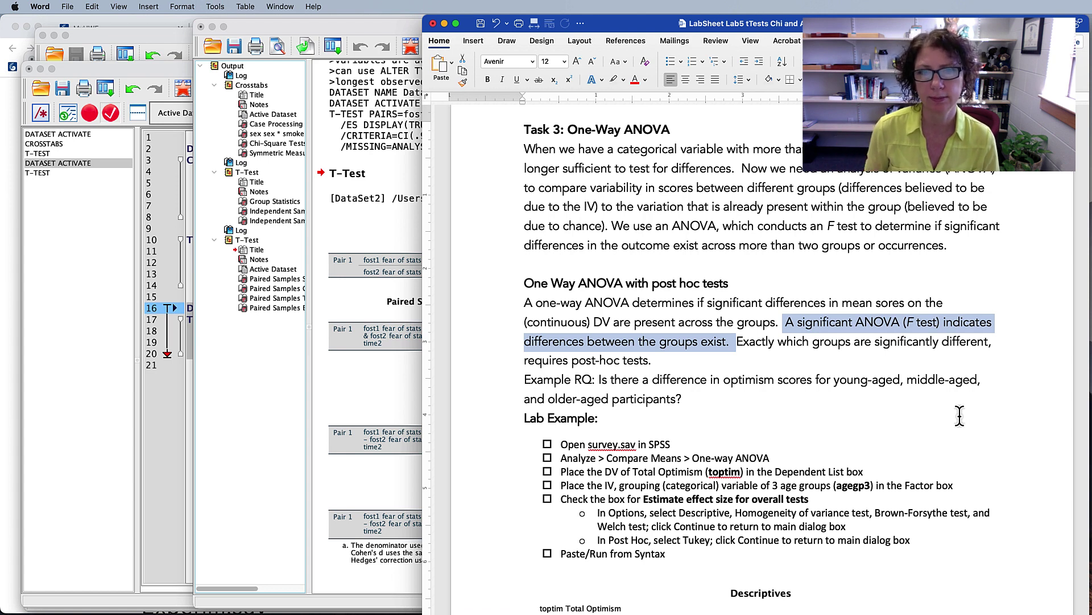
double_click(725, 471)
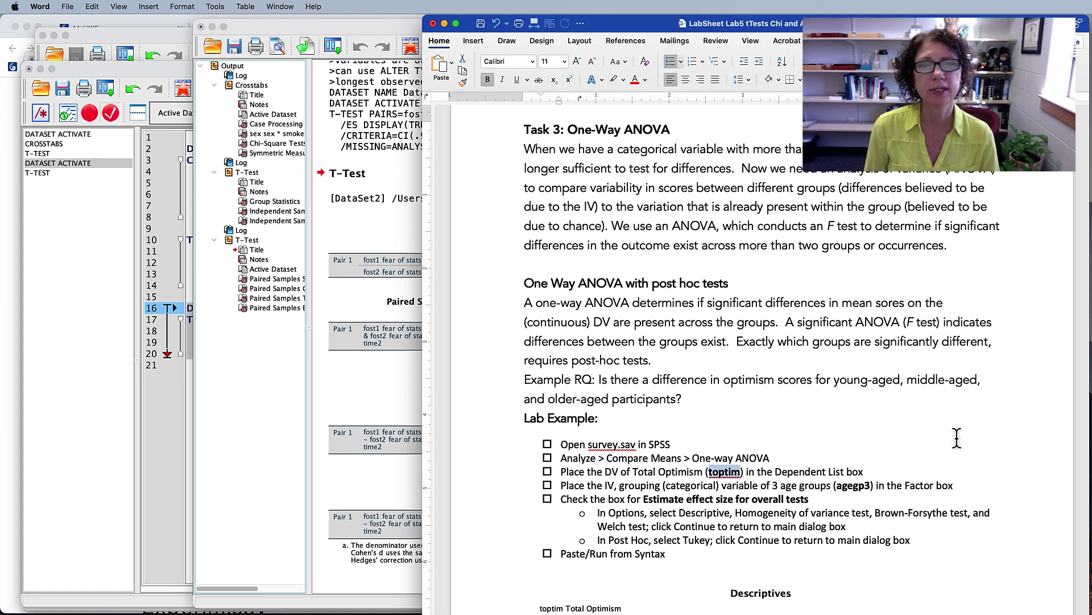
double_click(746, 380)
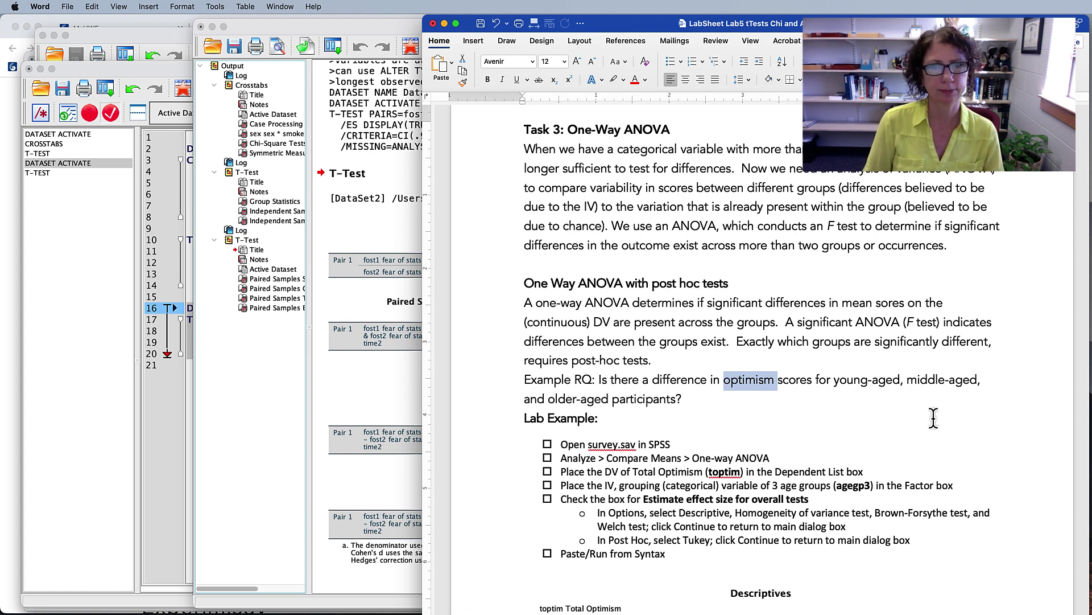
Switch to the survey.sav dataset in SPSS and open the One-Way ANOVA dialog for it.
click(241, 433)
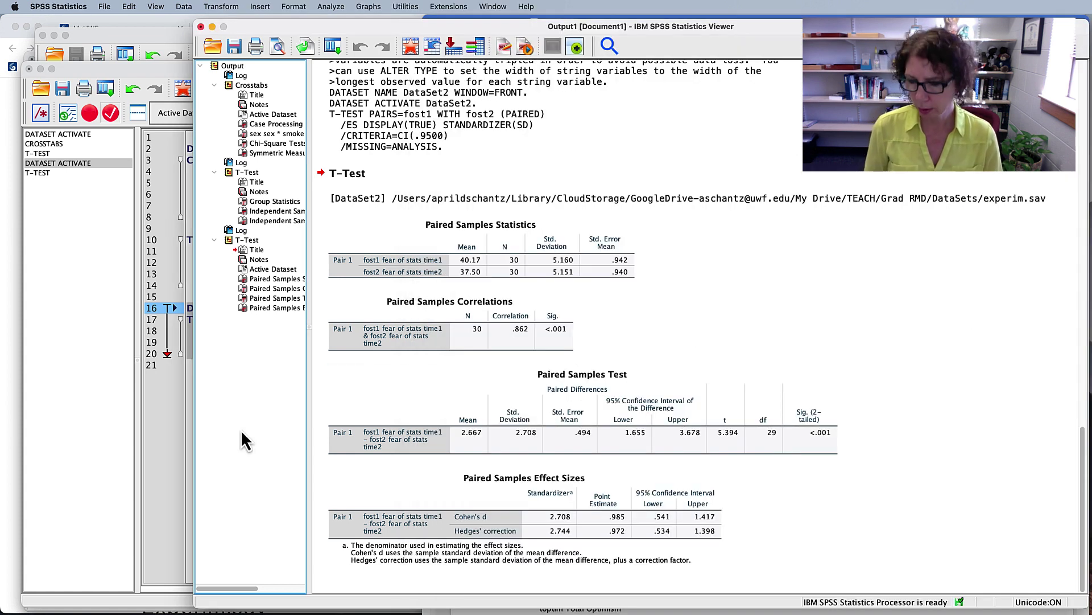
key(super+grave)
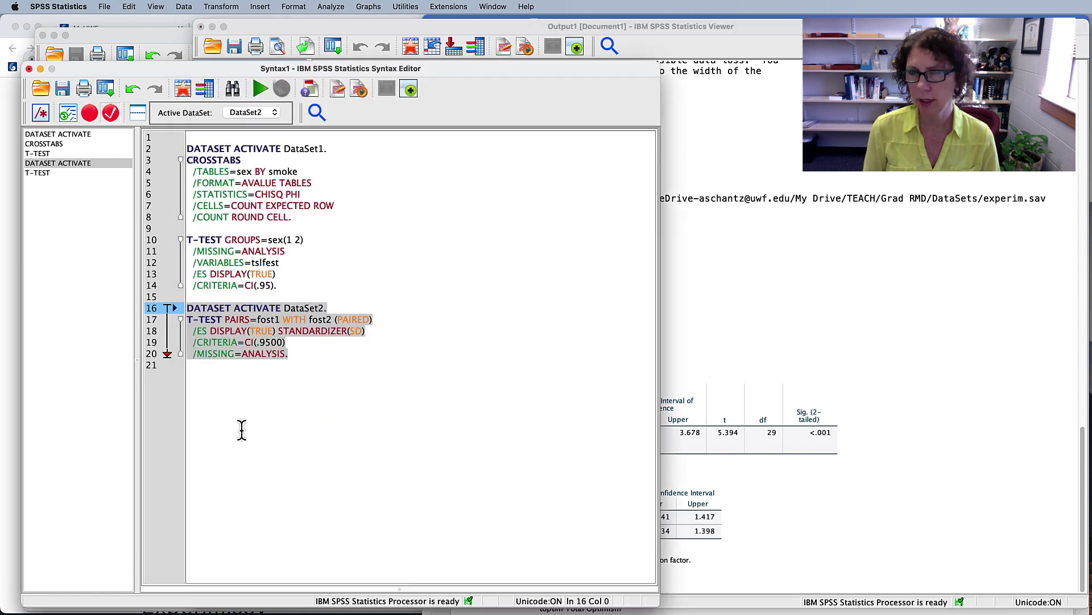
key(super+grave)
key(super+grave)
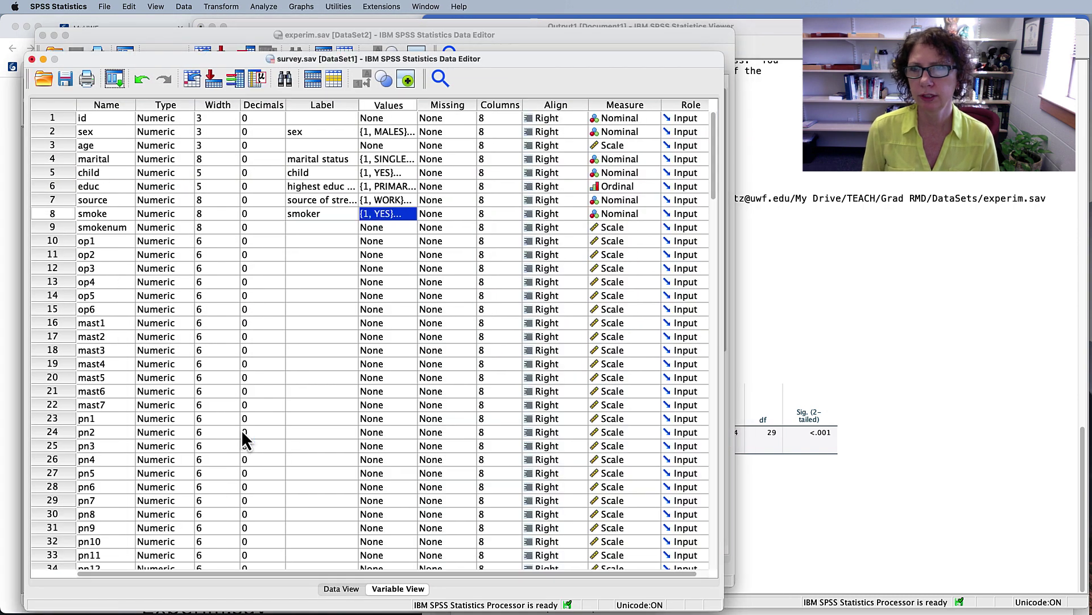
click(340, 59)
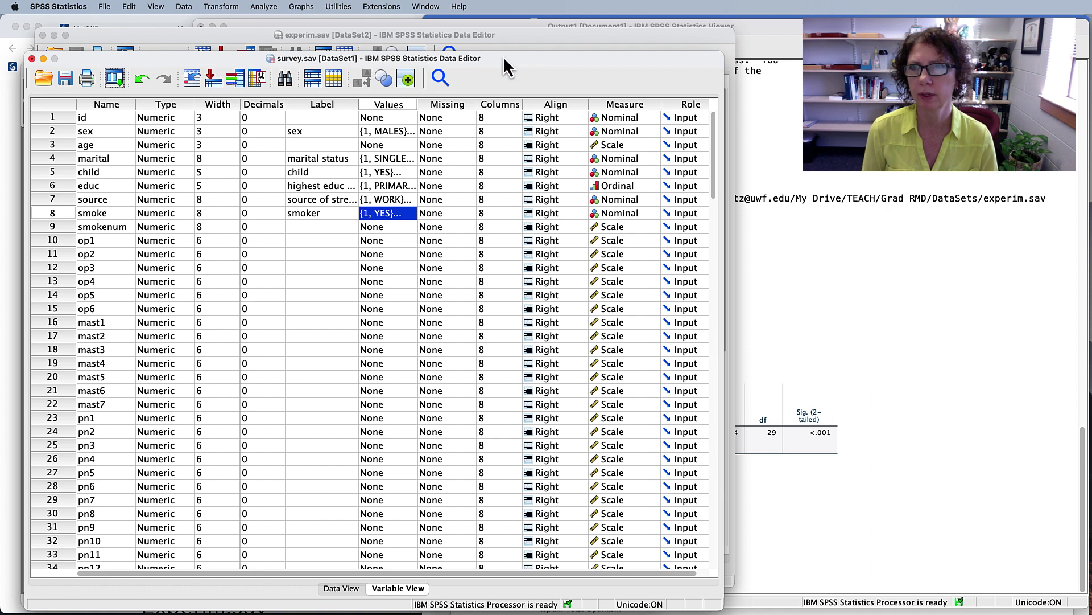
click(264, 8)
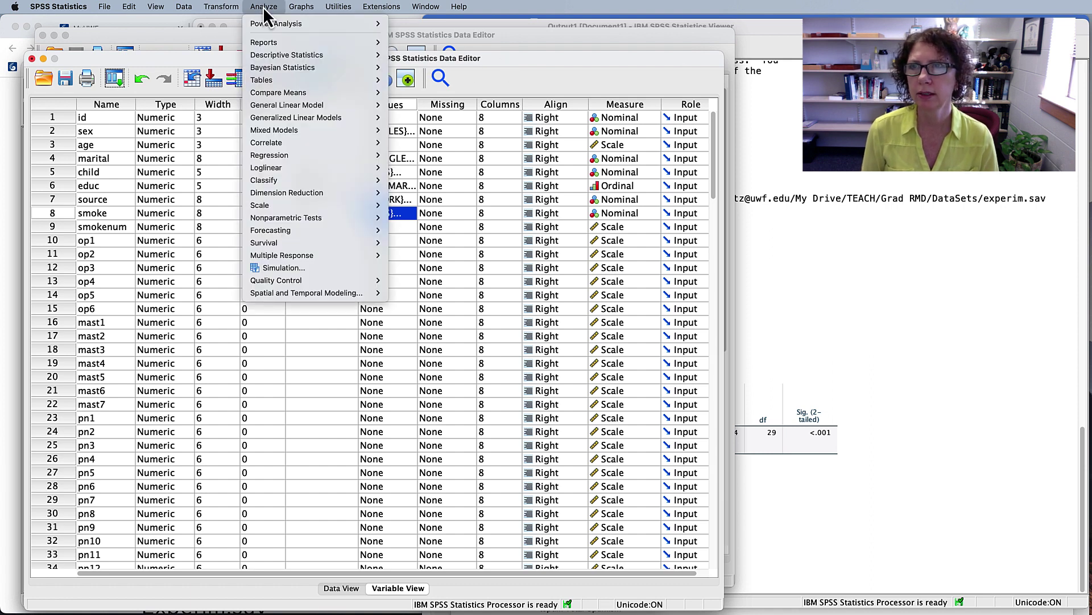
mouse_move(284, 93)
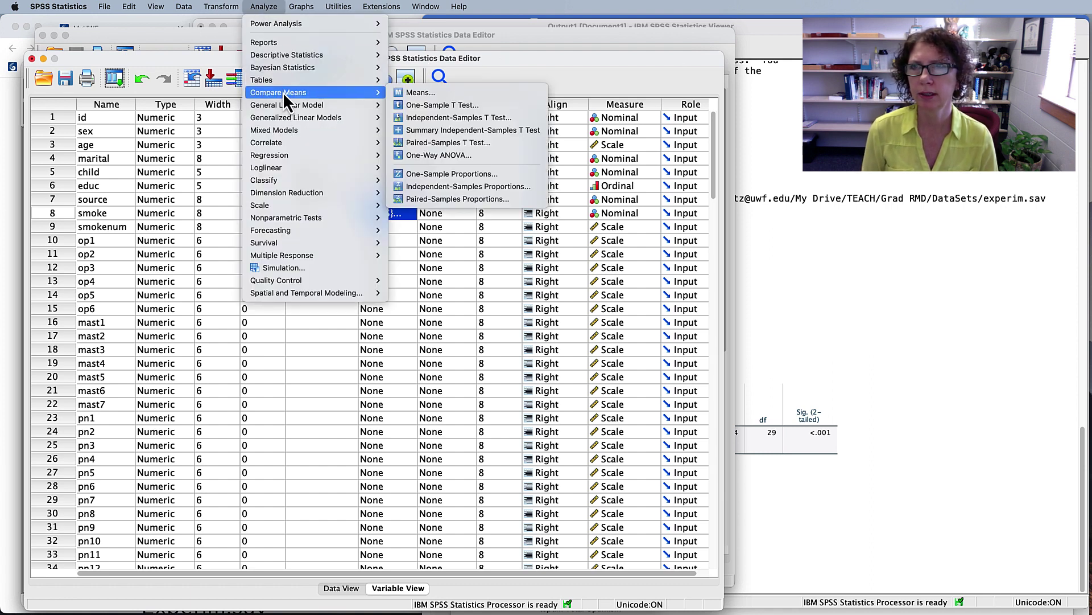
click(436, 155)
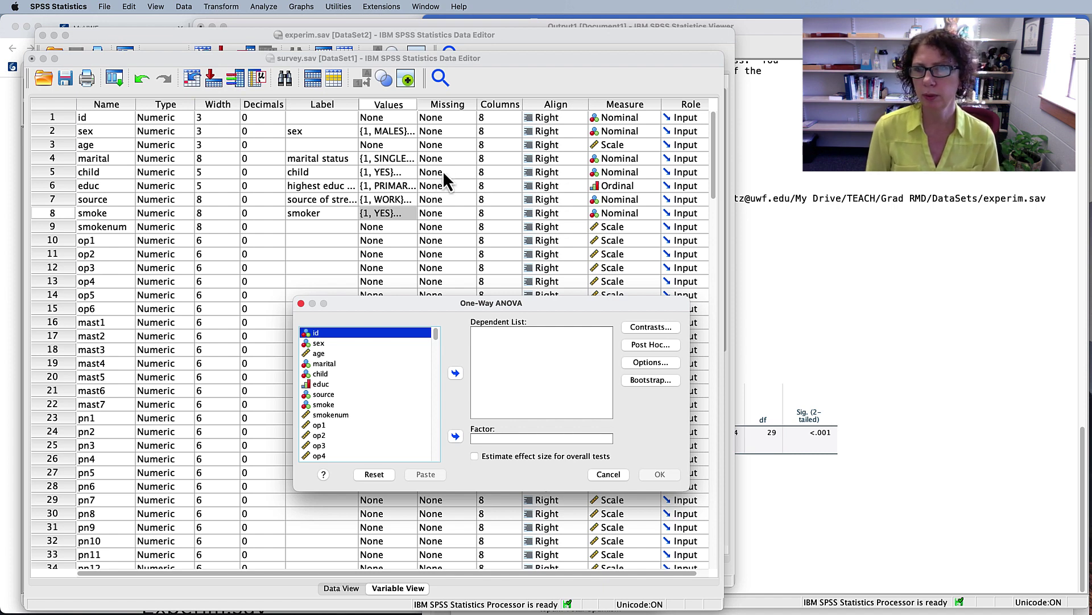
Set toptim as the dependent variable for the one-way ANOVA.
scroll(394, 390, down, 3)
drag(435, 360, 439, 452)
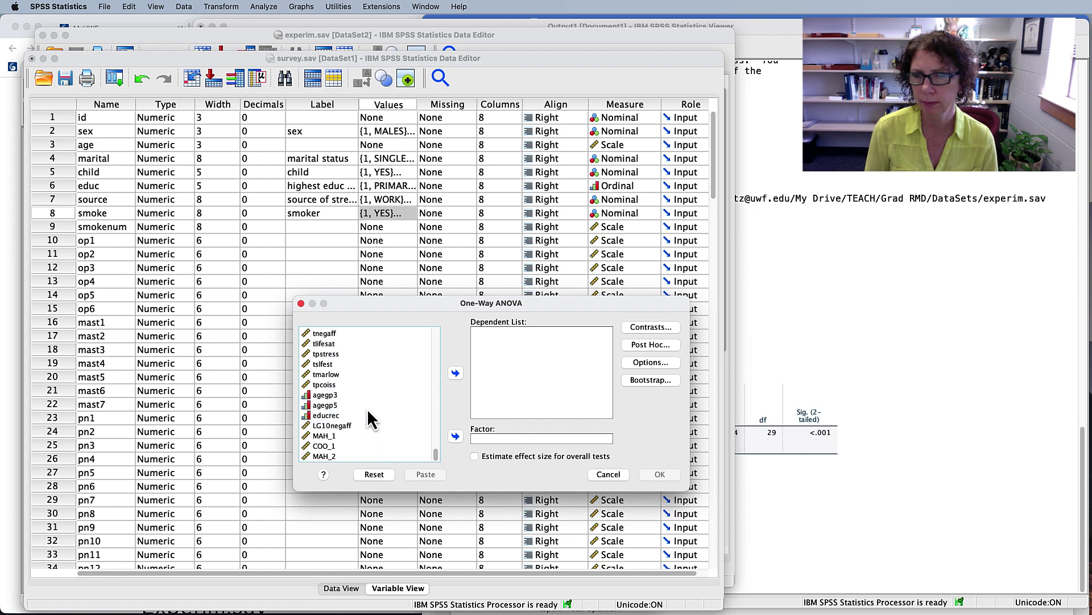
scroll(379, 377, up, 3)
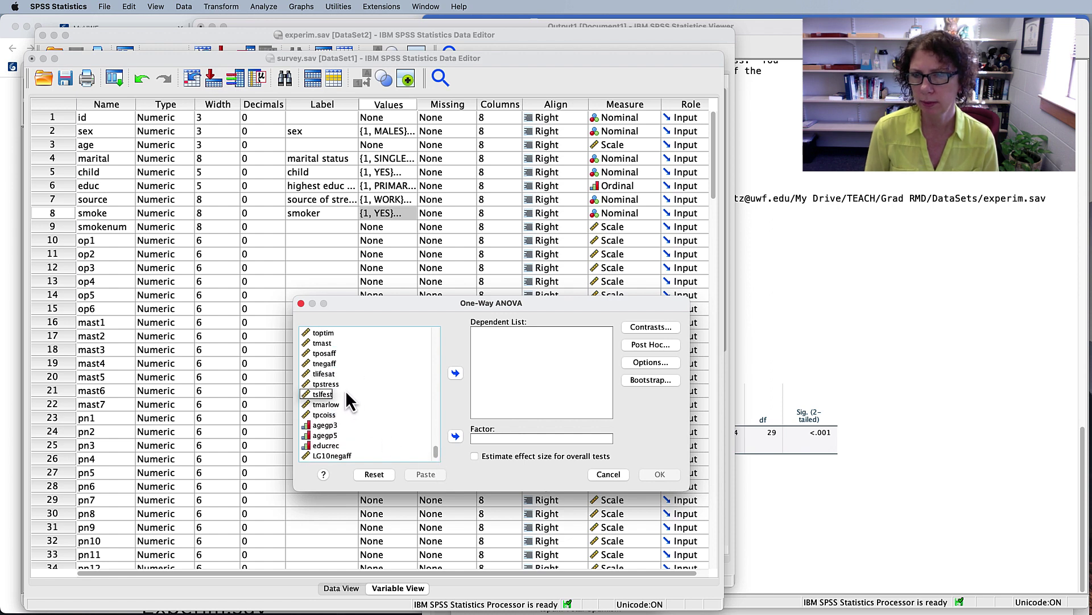
click(327, 353)
scroll(376, 357, up, 2)
click(332, 353)
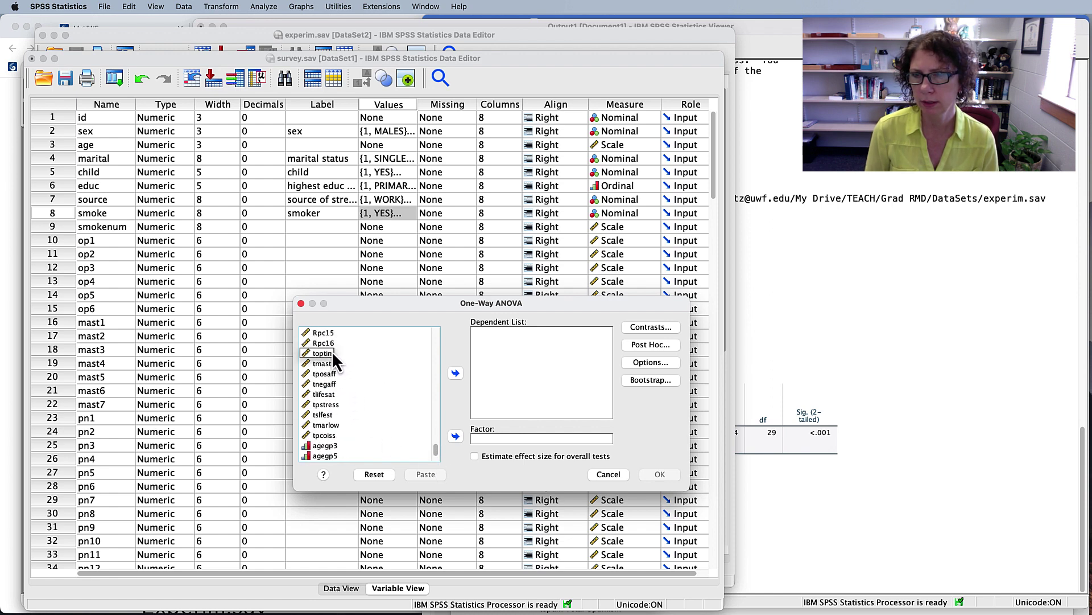
click(319, 354)
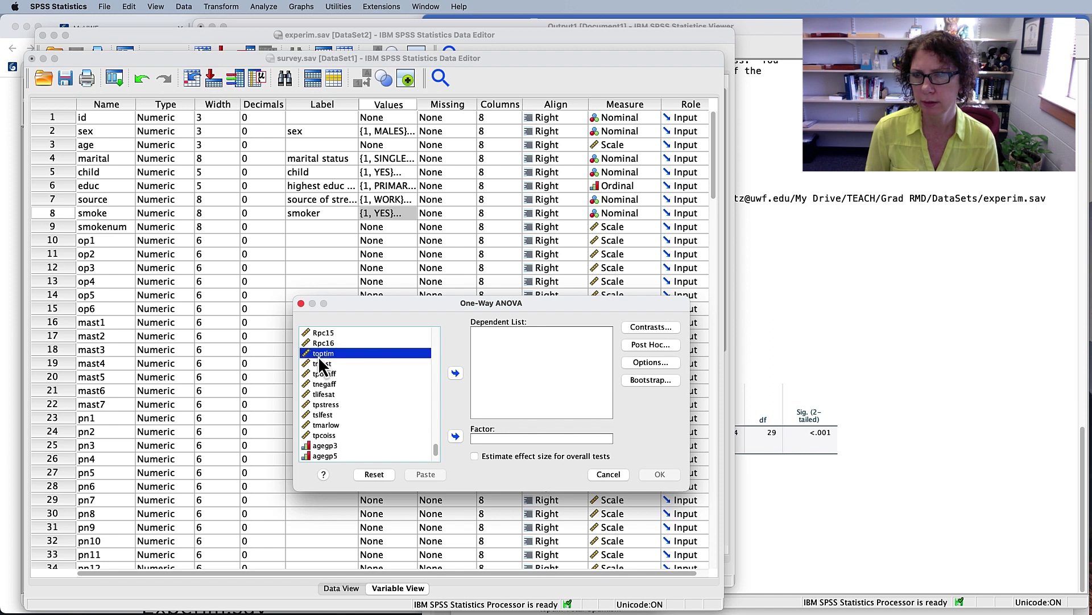
click(456, 374)
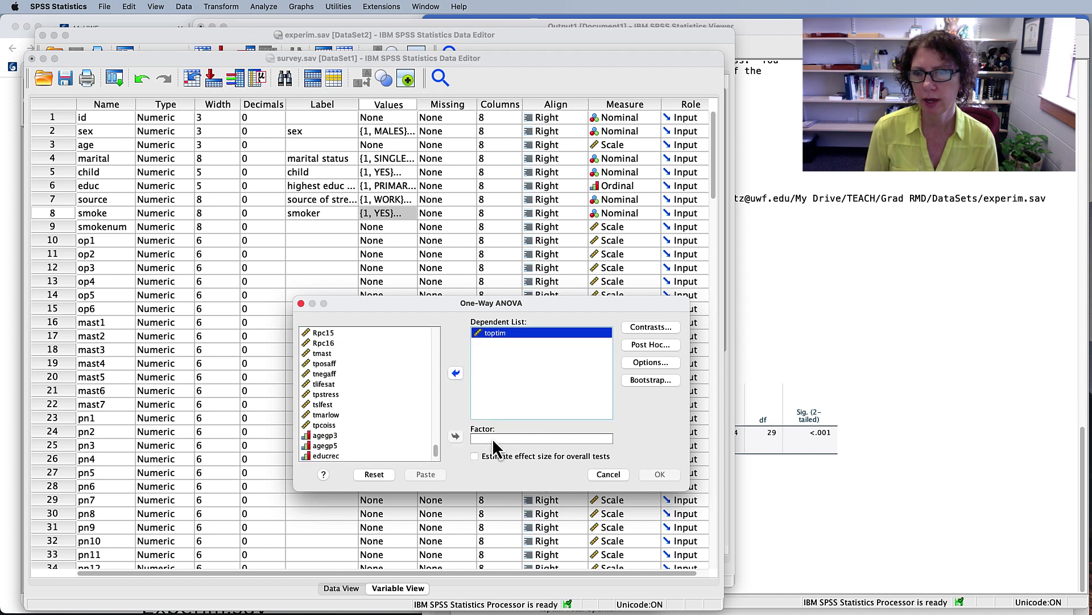
Set agegp3 as the ANOVA factor and enable effect size estimation for the overall tests.
click(323, 437)
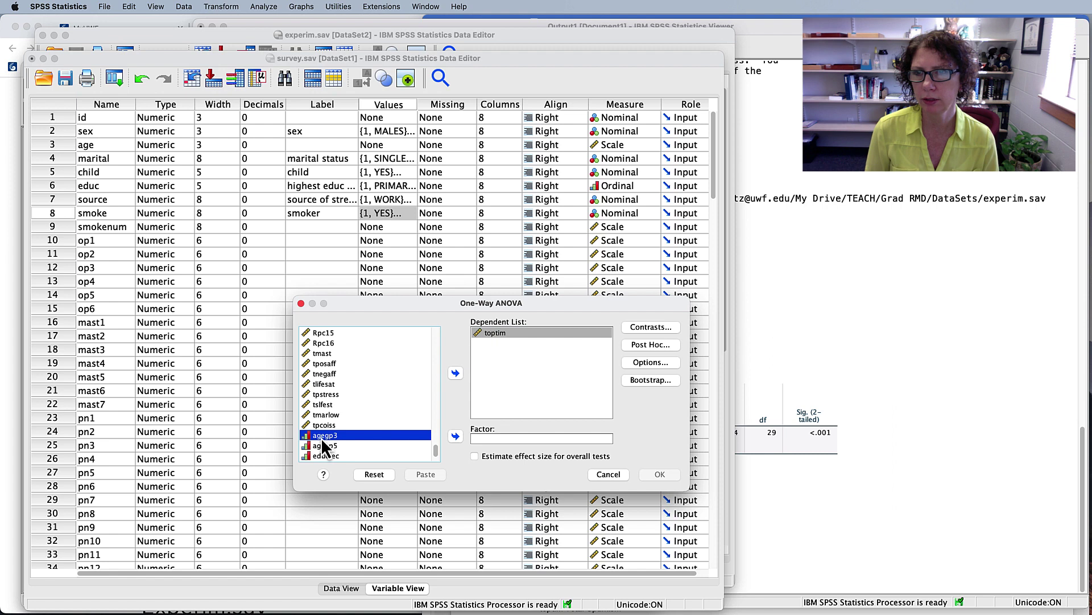
click(453, 440)
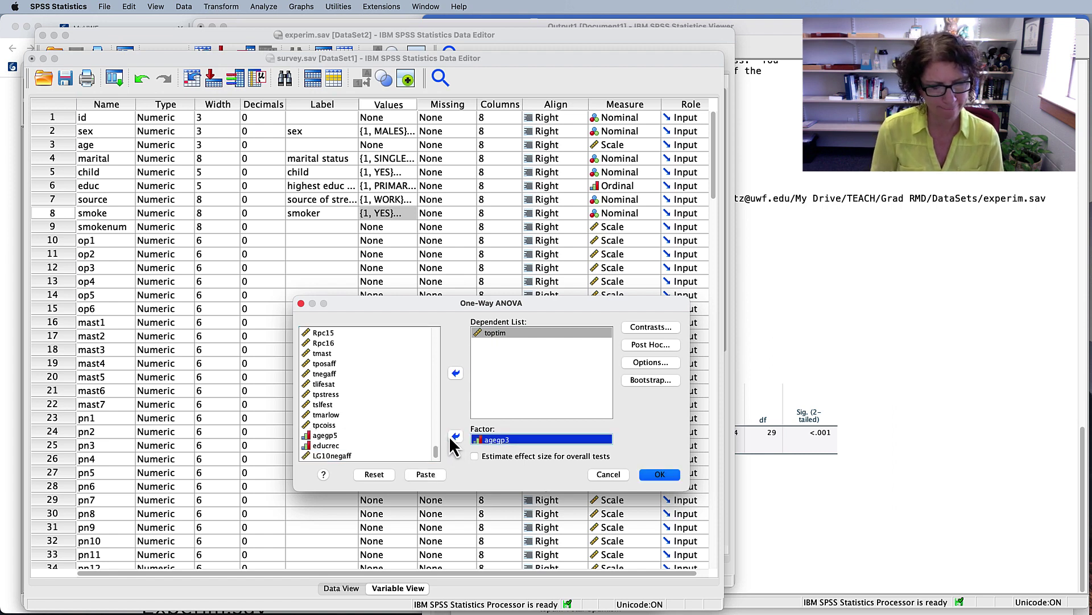
click(478, 456)
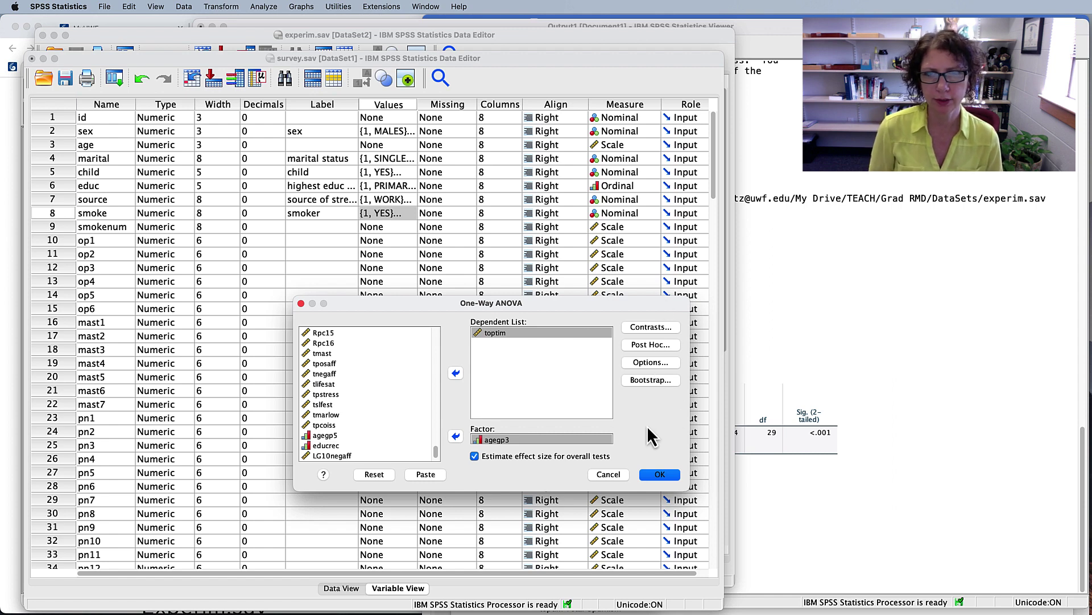
Include descriptive statistics, the homogeneity of variance test, and the Brown-Forsythe and Welch tests in the ANOVA options.
click(653, 362)
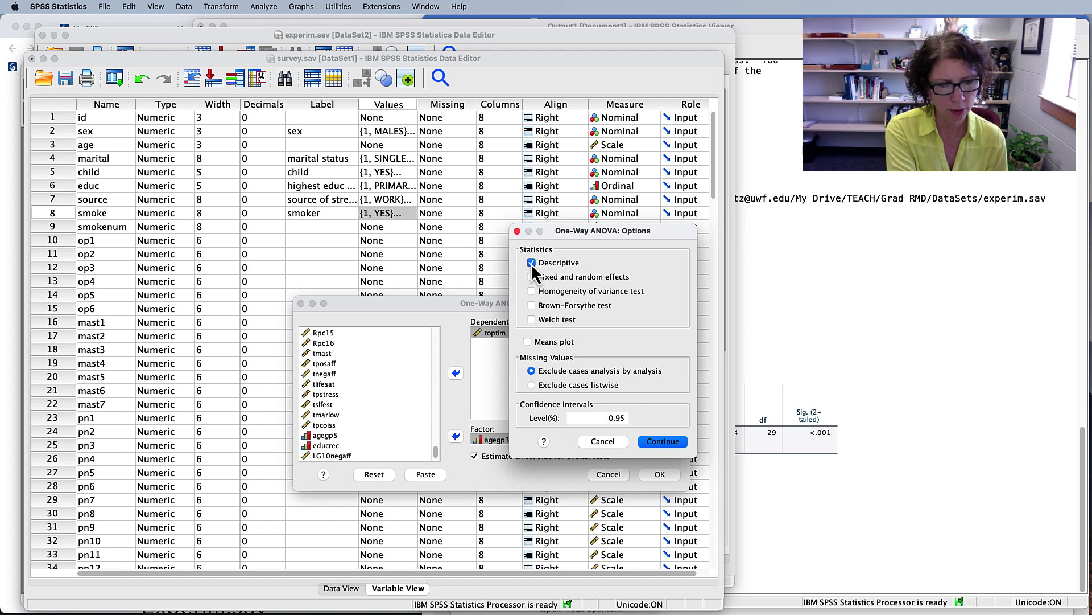
click(620, 293)
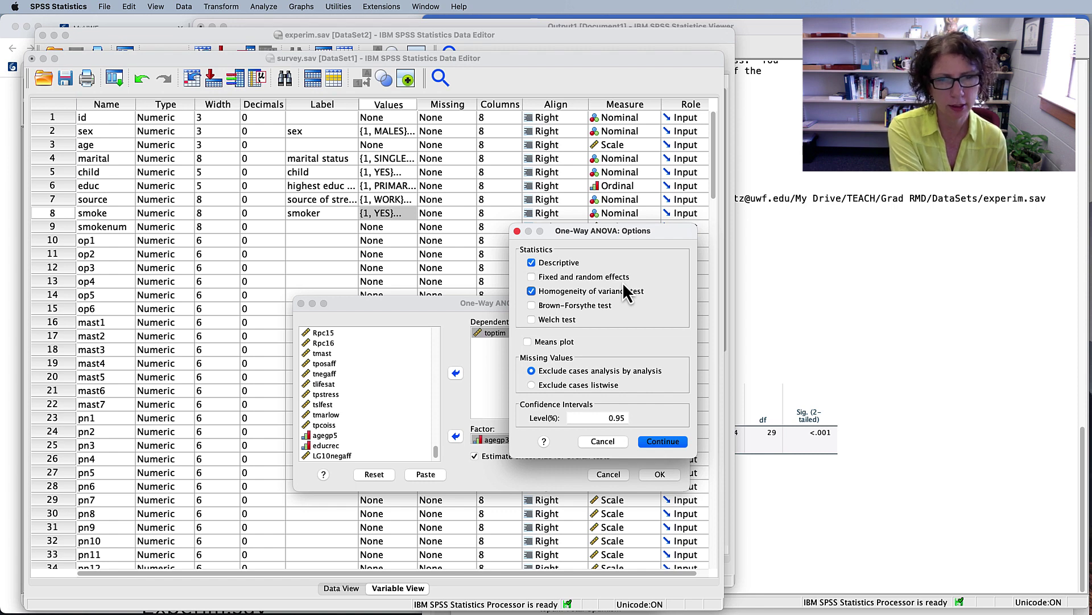
click(532, 319)
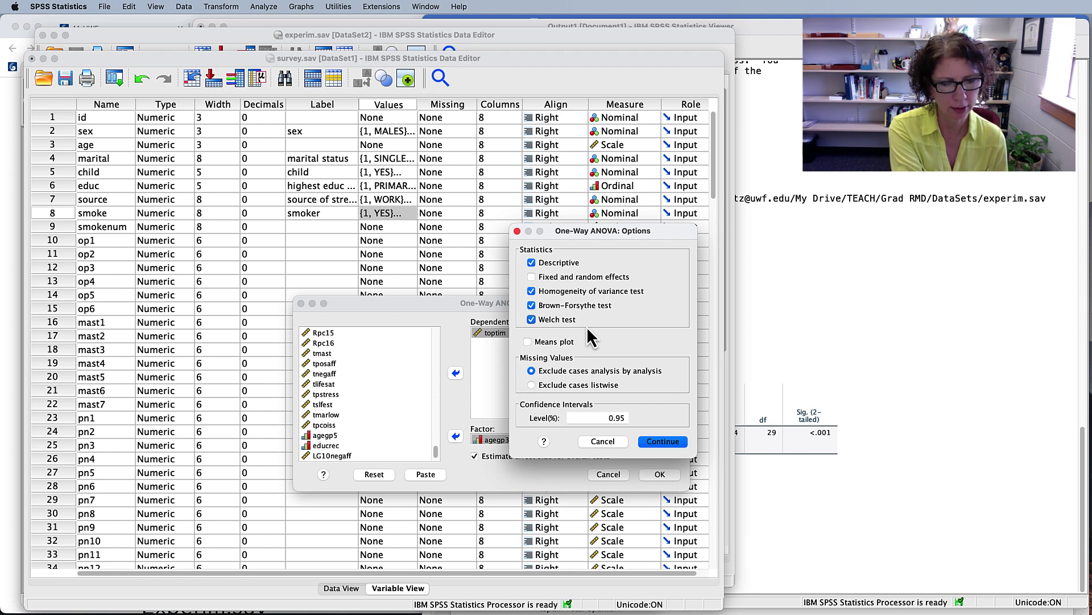
click(666, 442)
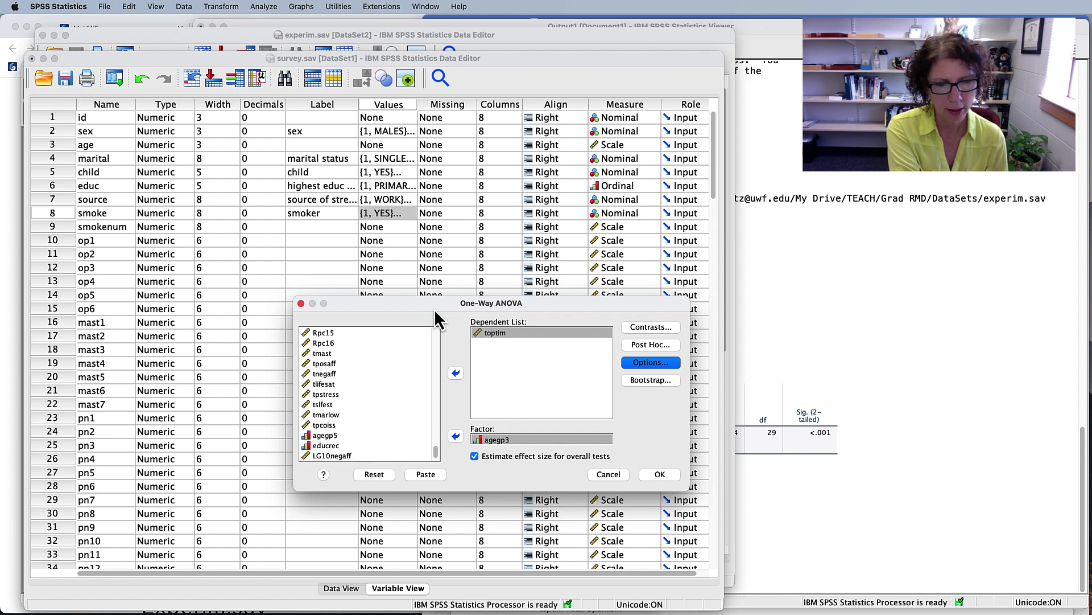
Add the Tukey post hoc comparison and paste the one-way ANOVA command into the syntax file.
click(650, 345)
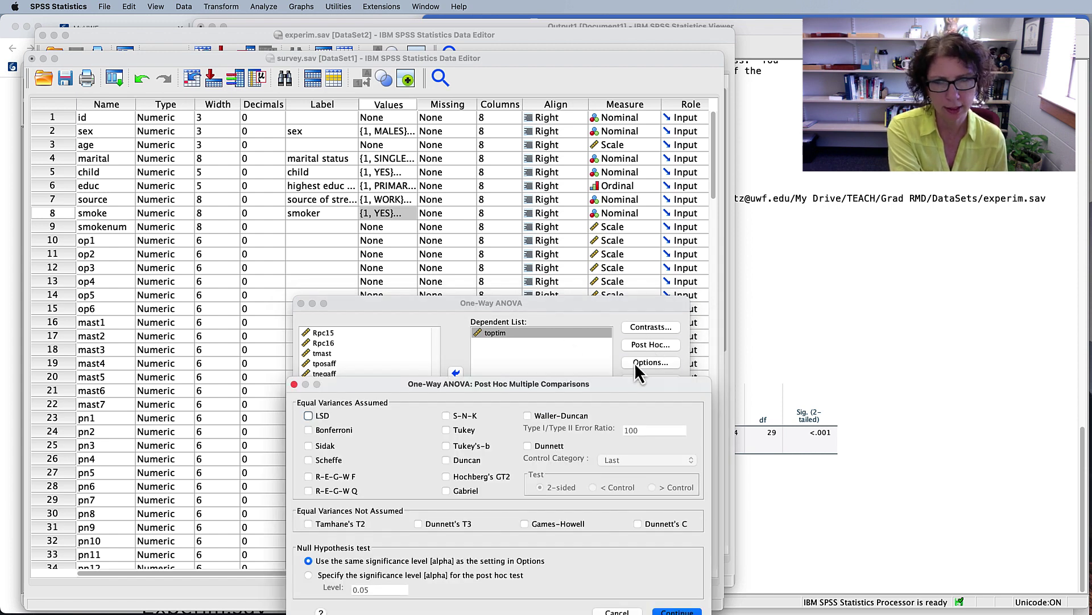
click(446, 429)
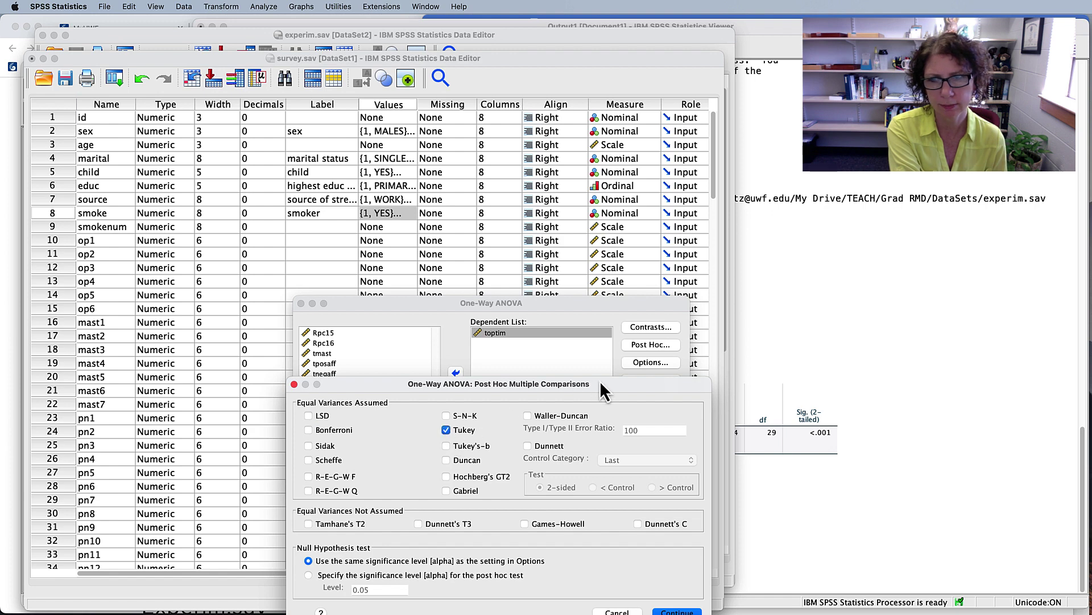
drag(600, 380, 477, 349)
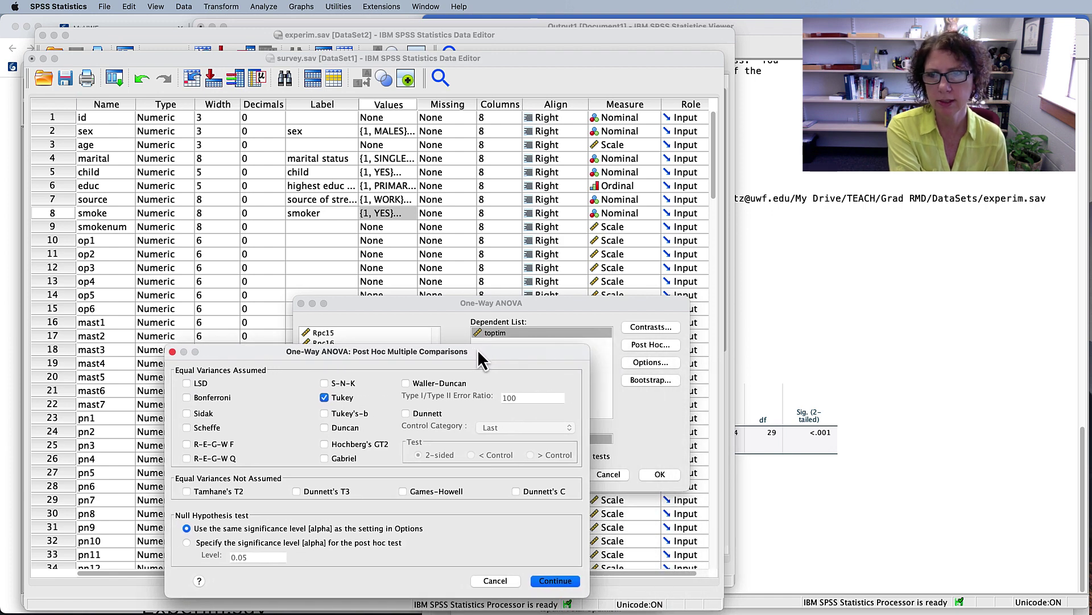
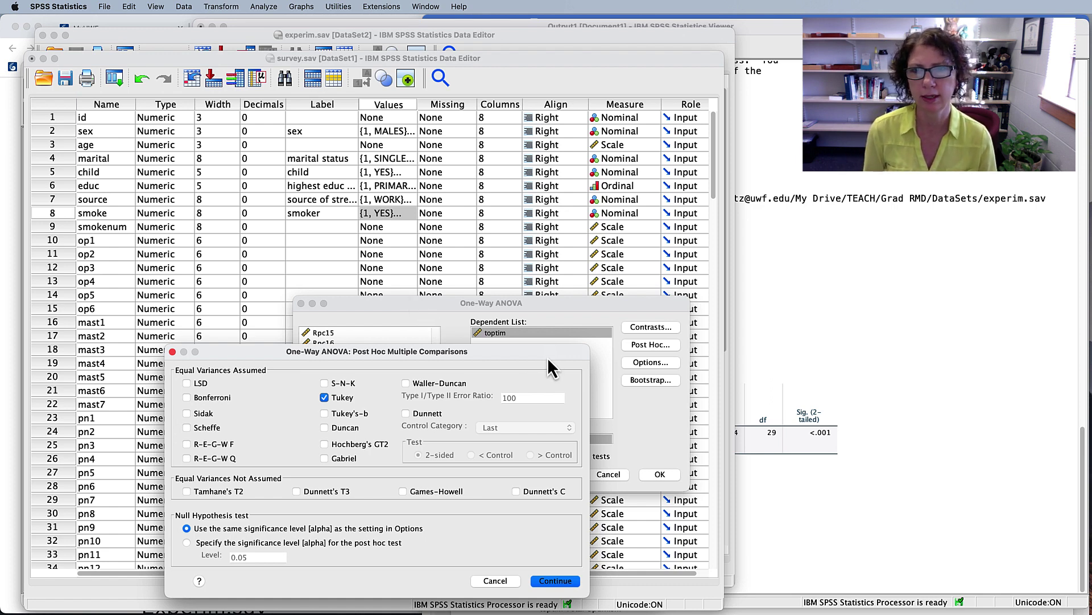
click(555, 581)
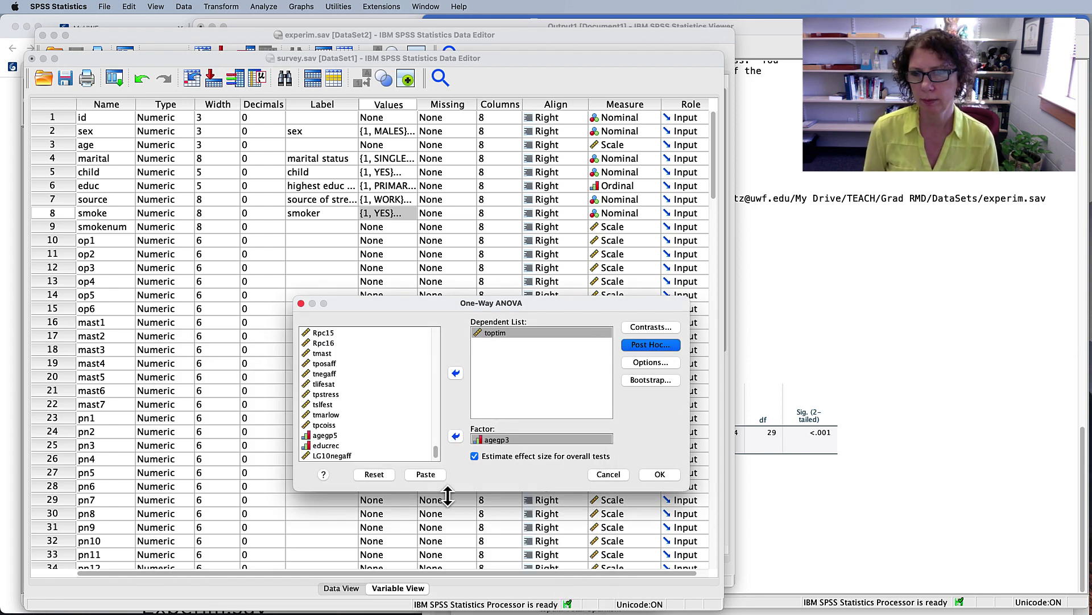
click(432, 475)
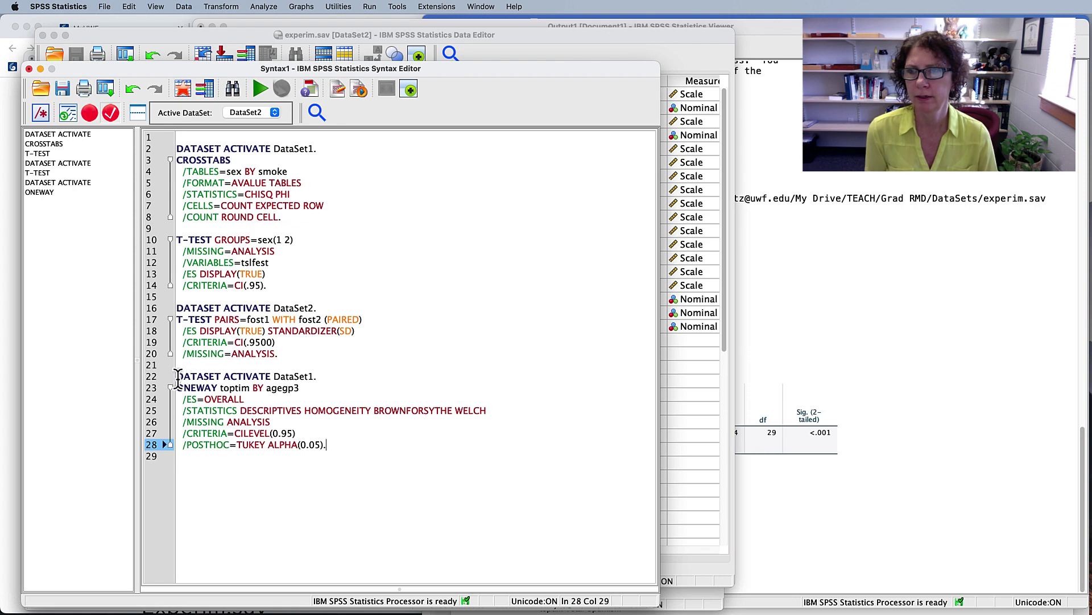
Review the pasted ONEWAY syntax line by line, from dataset activation through variables, statistics, missing-value handling, confidence level and post hoc test.
drag(176, 376, 328, 377)
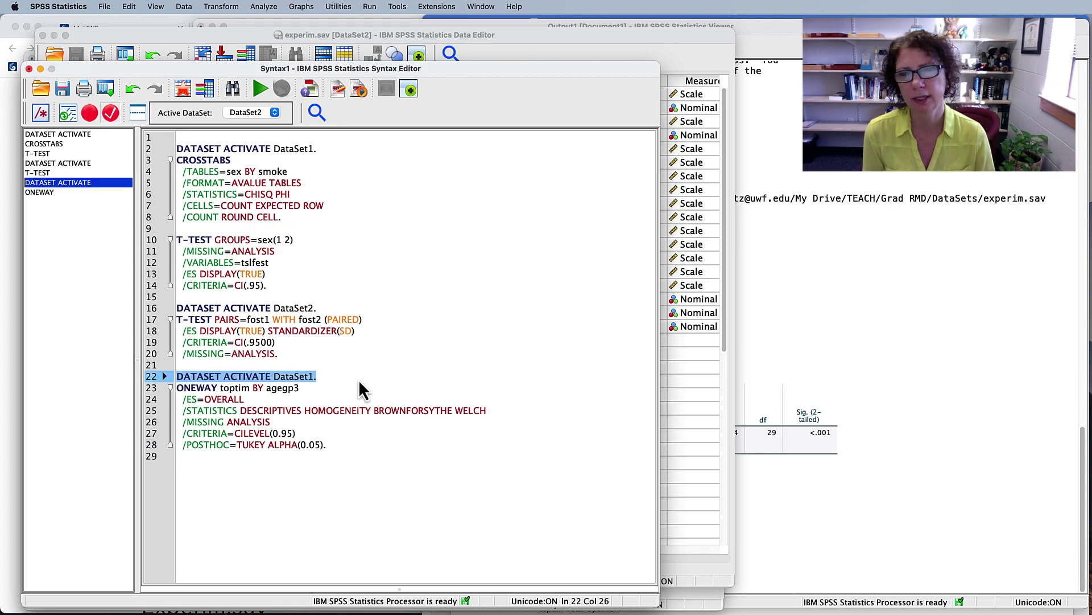
click(186, 389)
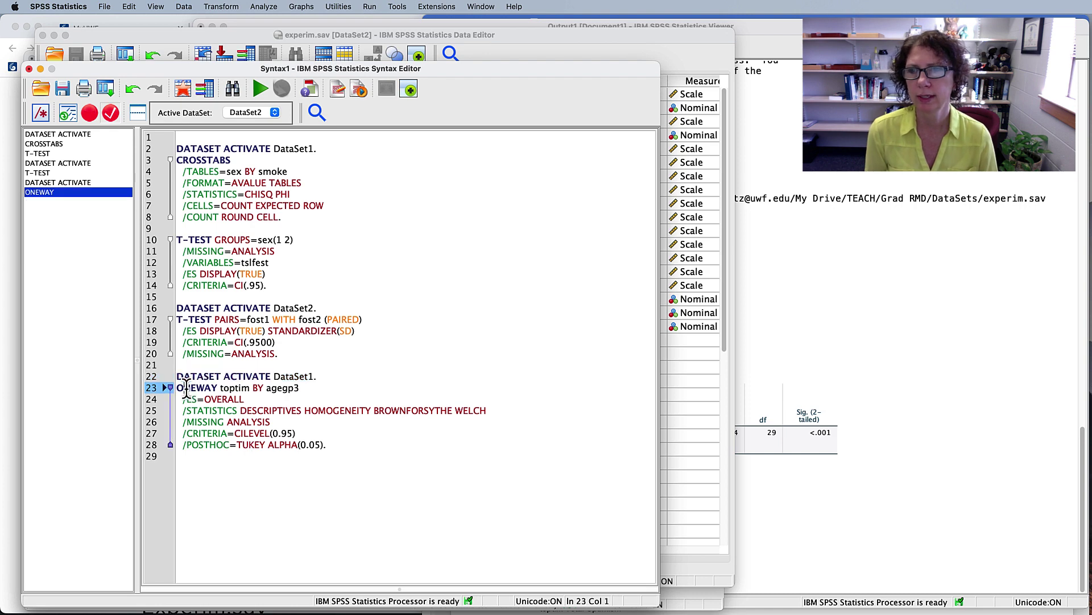
double_click(234, 388)
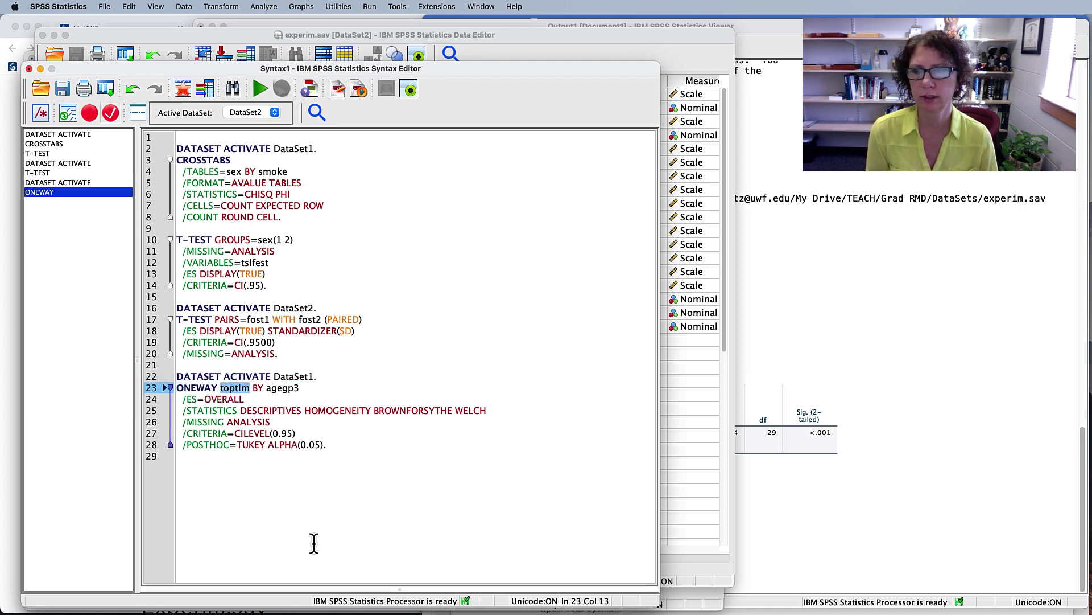
double_click(280, 389)
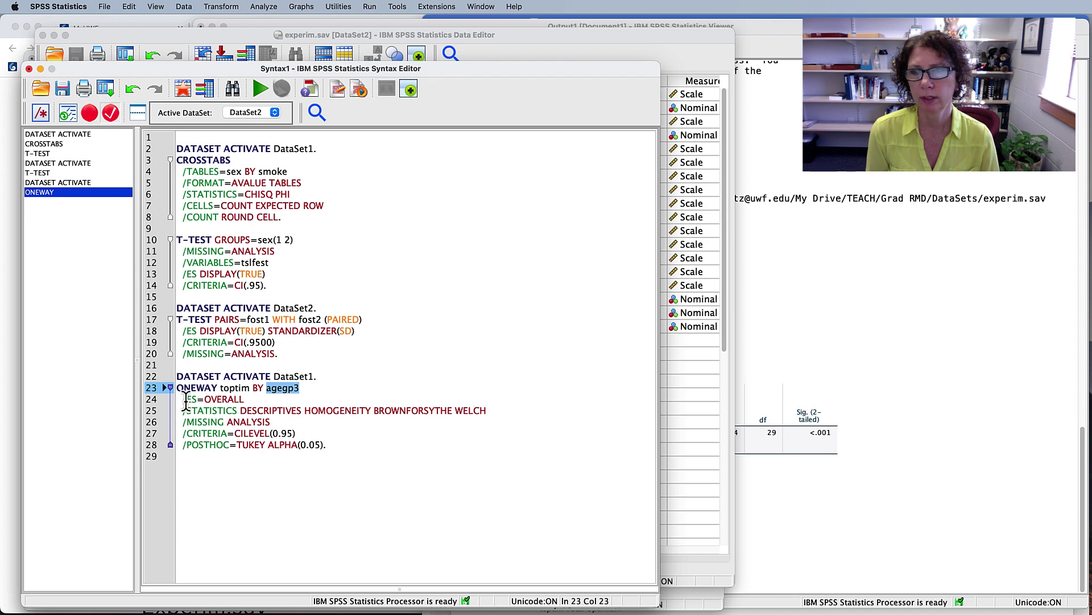
drag(187, 400, 448, 407)
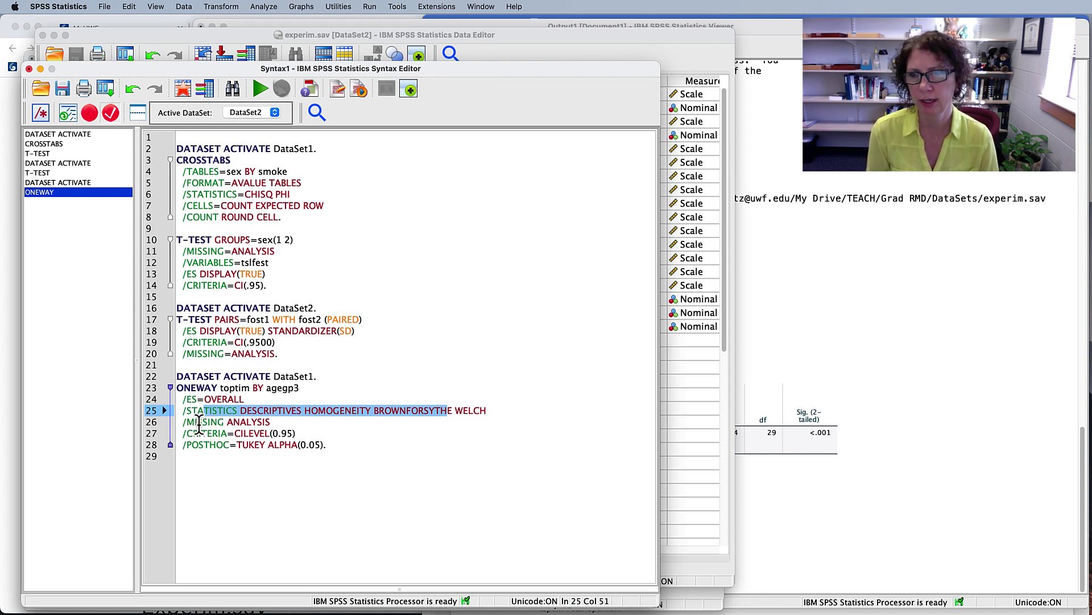
drag(199, 422, 265, 422)
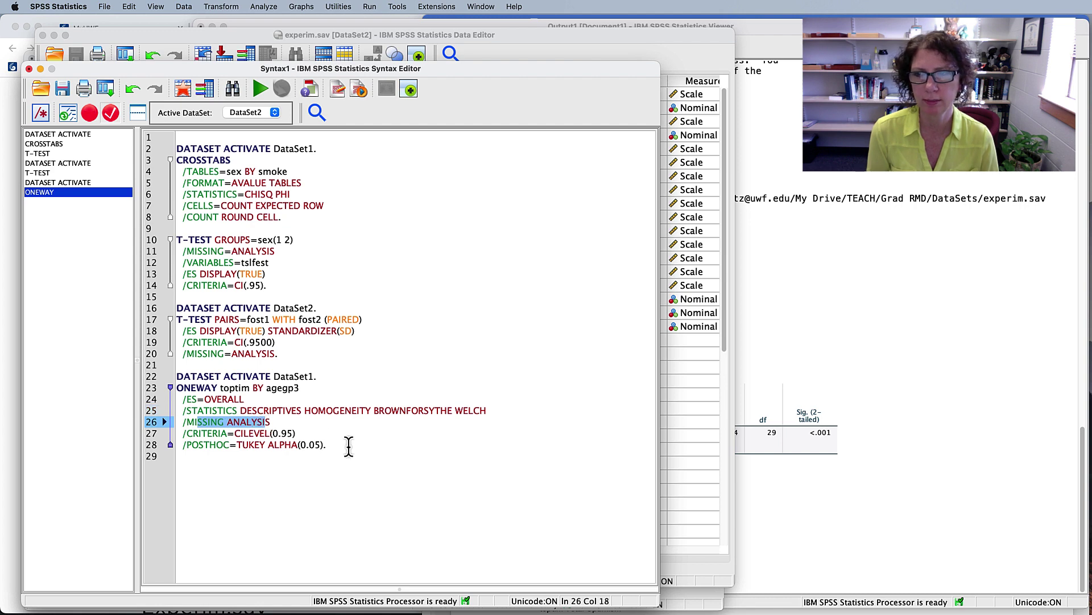
drag(202, 433, 282, 433)
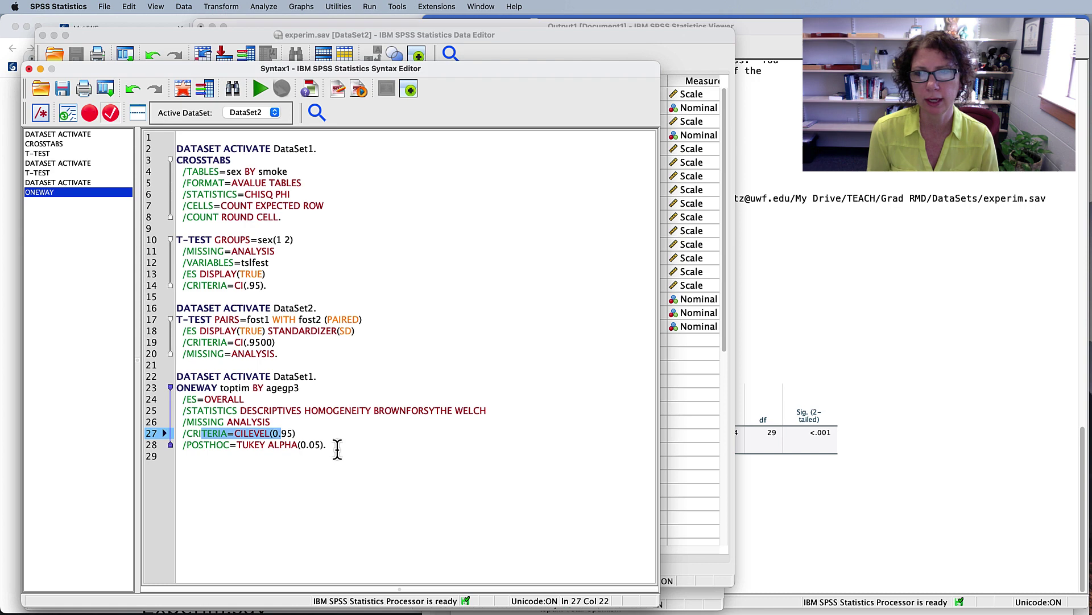
drag(199, 444, 293, 445)
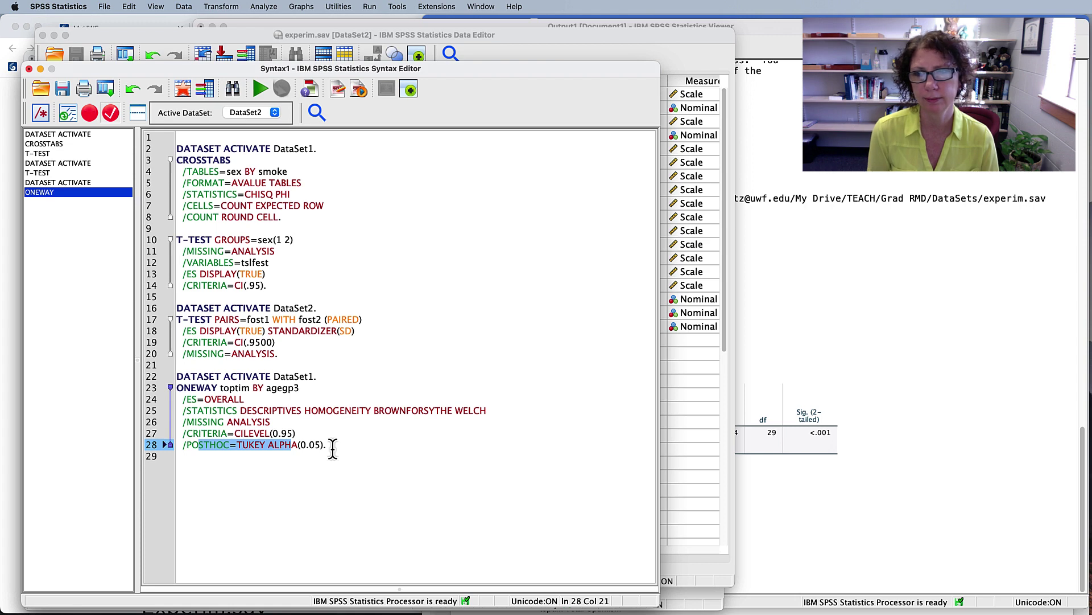
Run only the DataSet1 activation and ONEWAY syntax block, and bring up its results in the output viewer.
drag(333, 448, 160, 374)
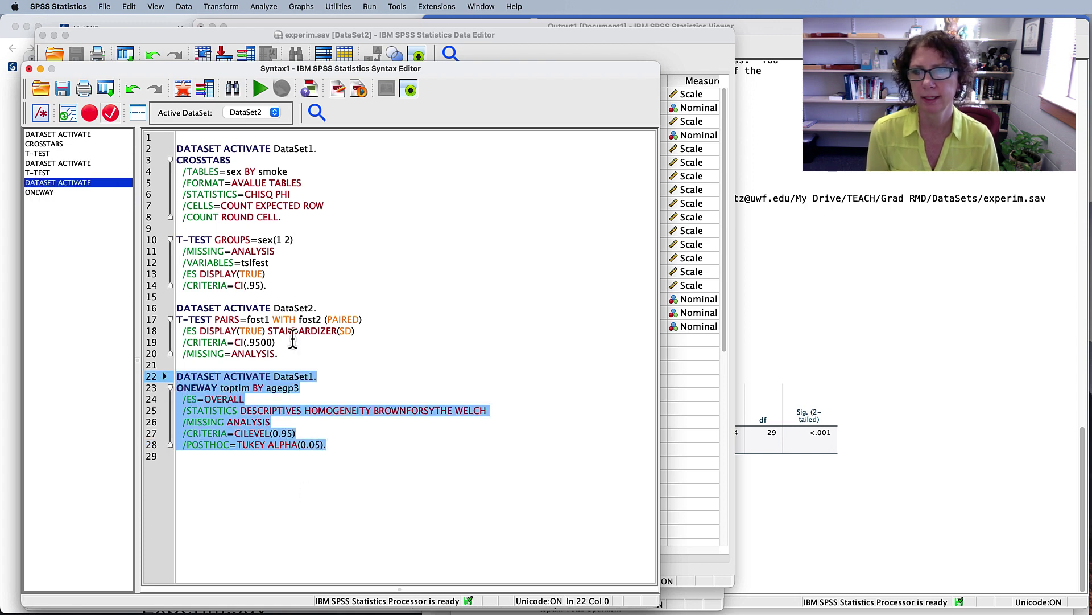
click(260, 87)
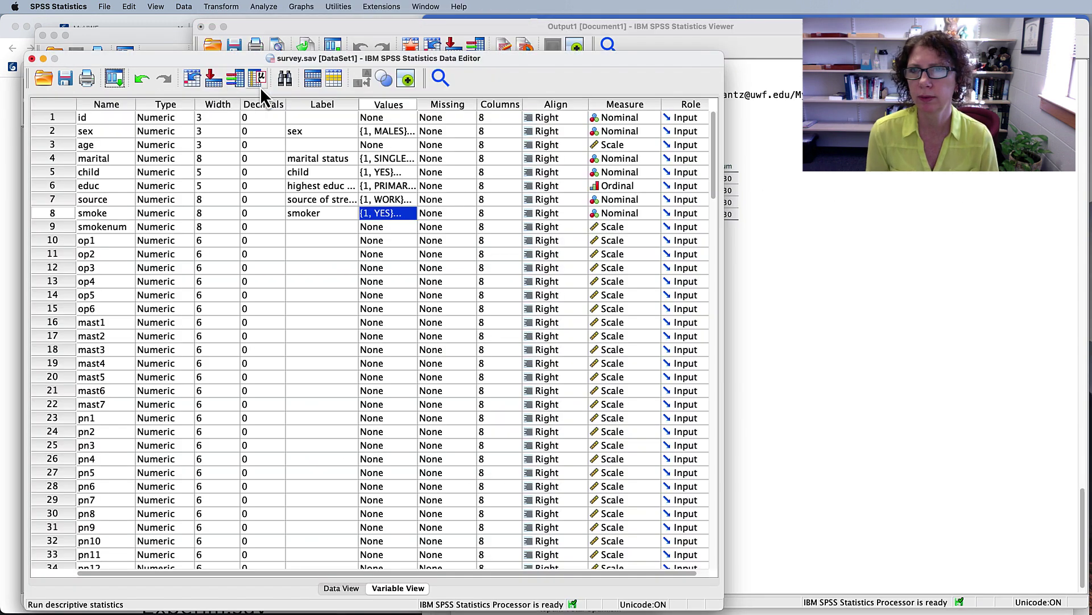
click(867, 332)
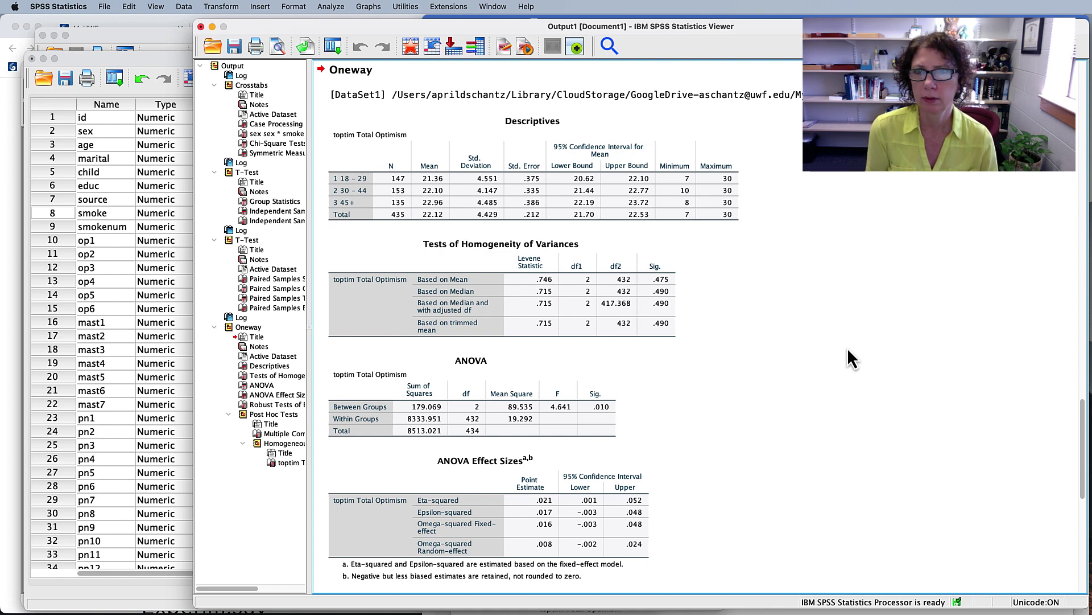
Examine the Oneway output for total optimism, covering the Descriptives, Tests of Homogeneity of Variances and ANOVA tables.
click(613, 136)
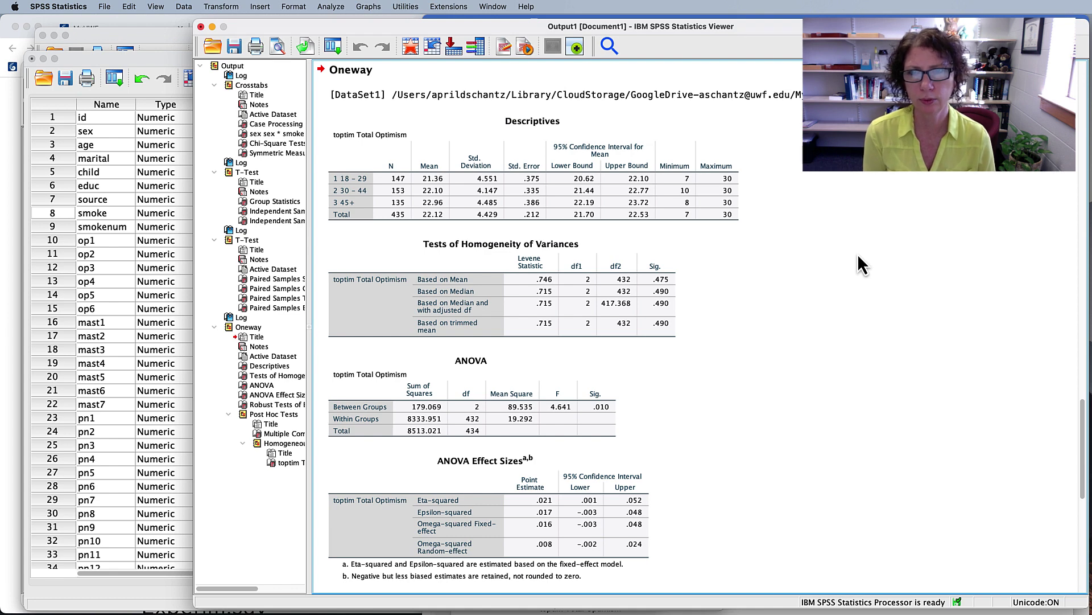
click(584, 293)
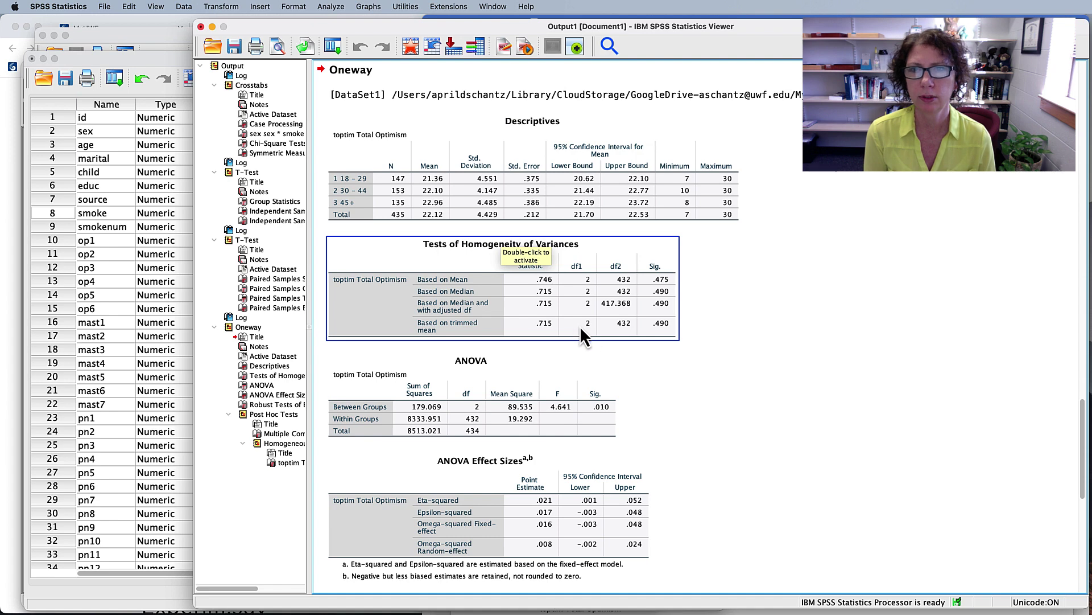
click(818, 306)
click(585, 300)
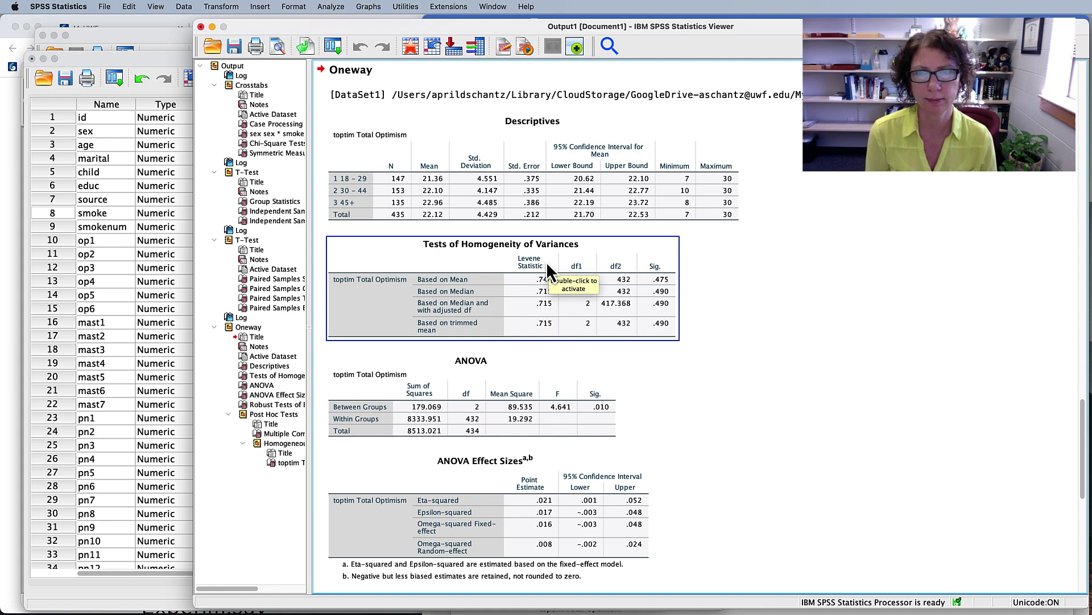
click(681, 285)
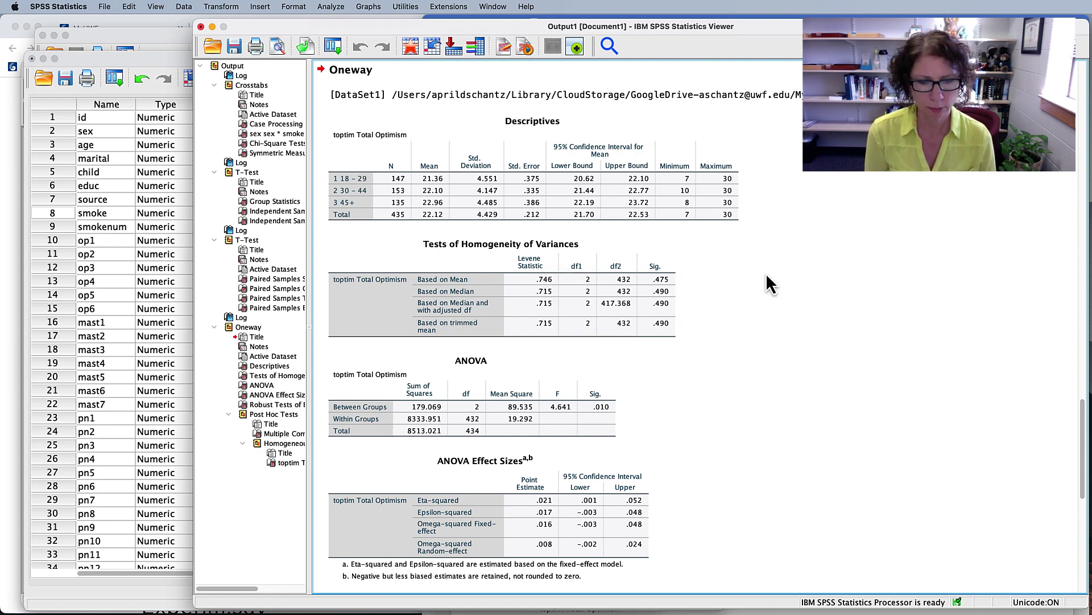
click(641, 302)
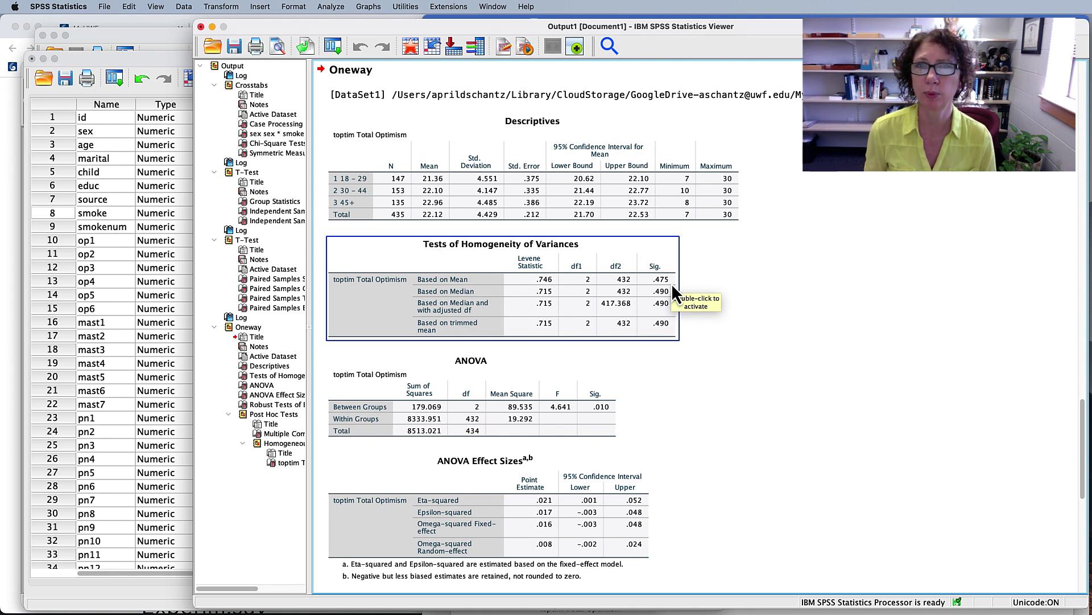
click(590, 387)
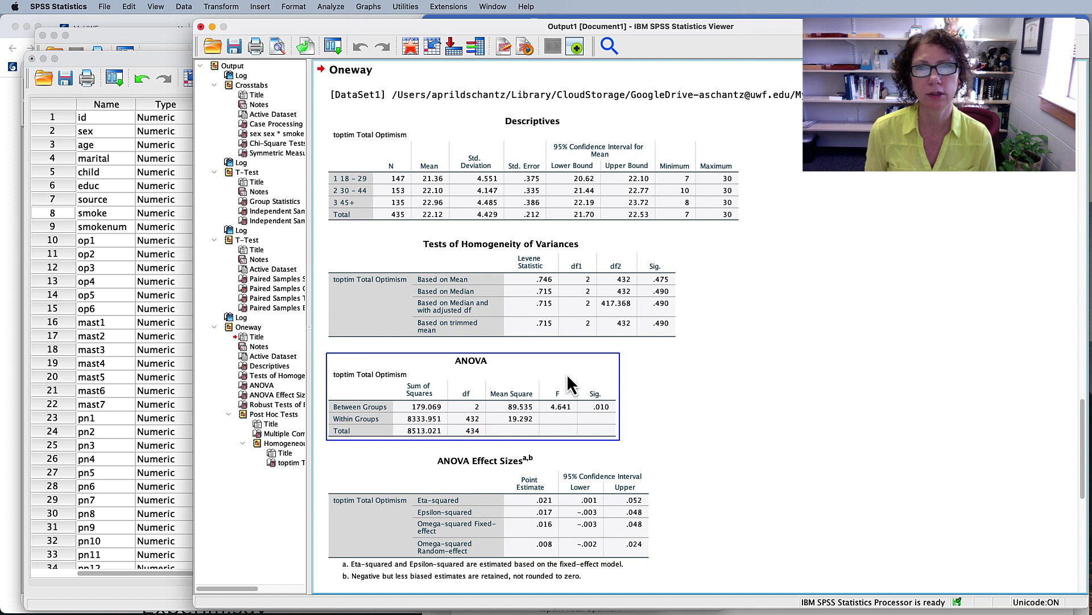
Examine the ANOVA Effect Sizes table for total optimism alongside the ANOVA and homogeneity of variances tables.
scroll(575, 374, down, 4)
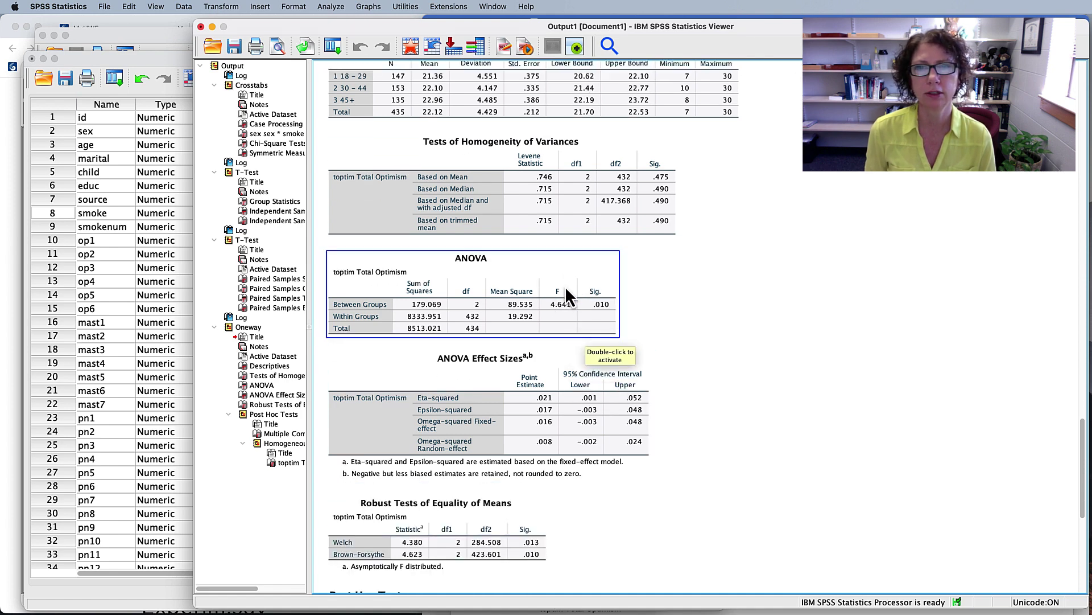
click(622, 272)
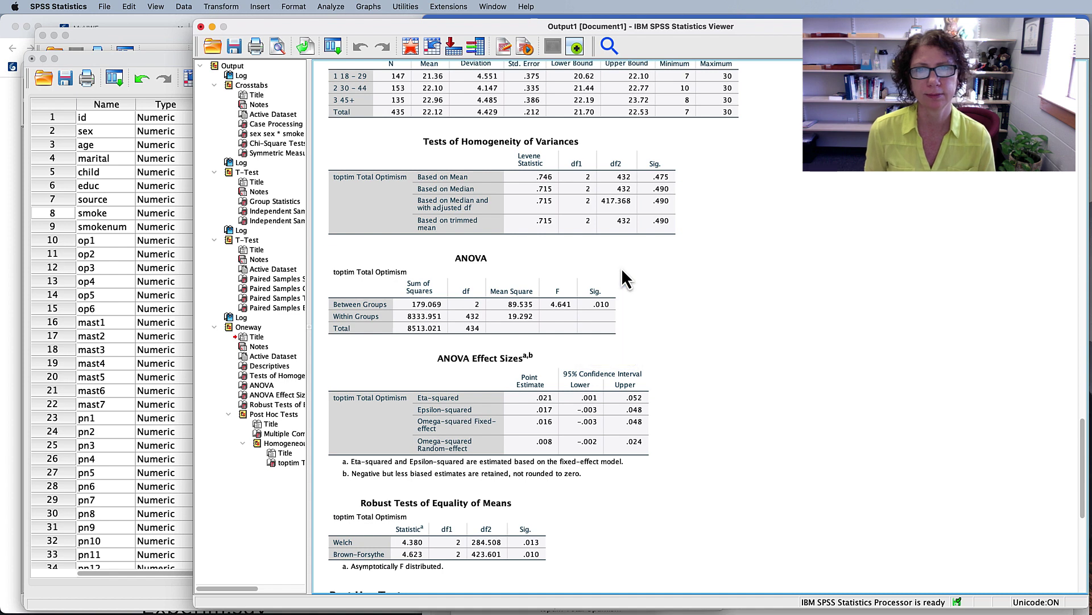
click(567, 319)
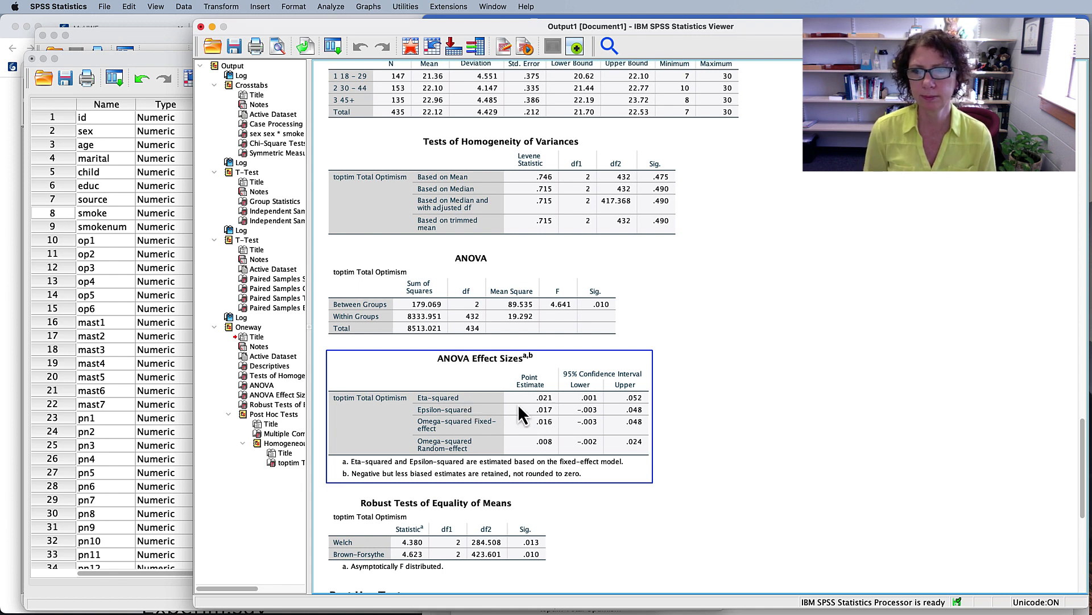
click(942, 376)
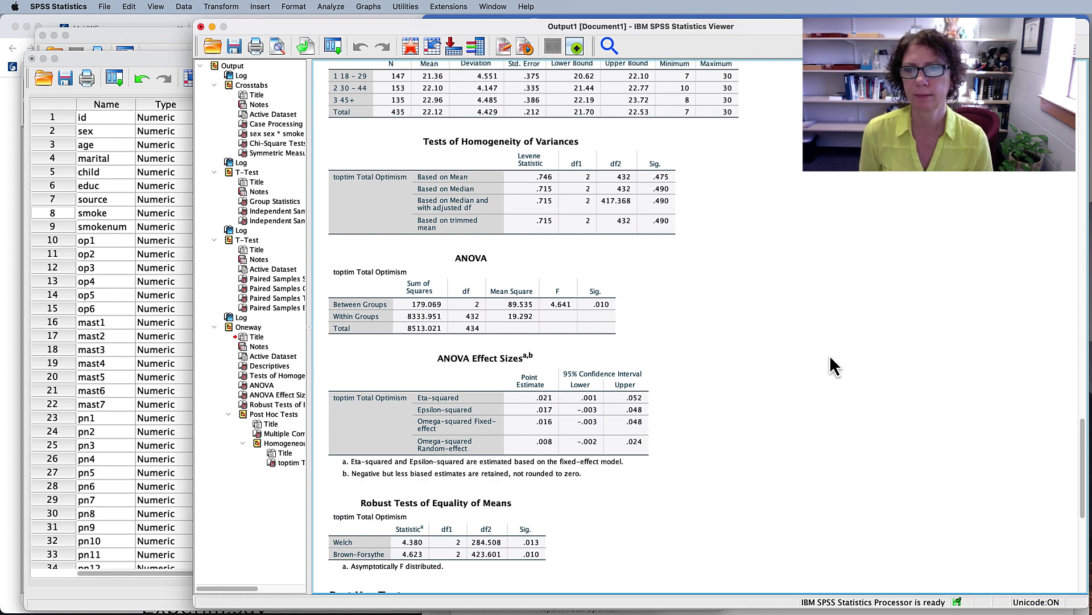
scroll(829, 357, down, 5)
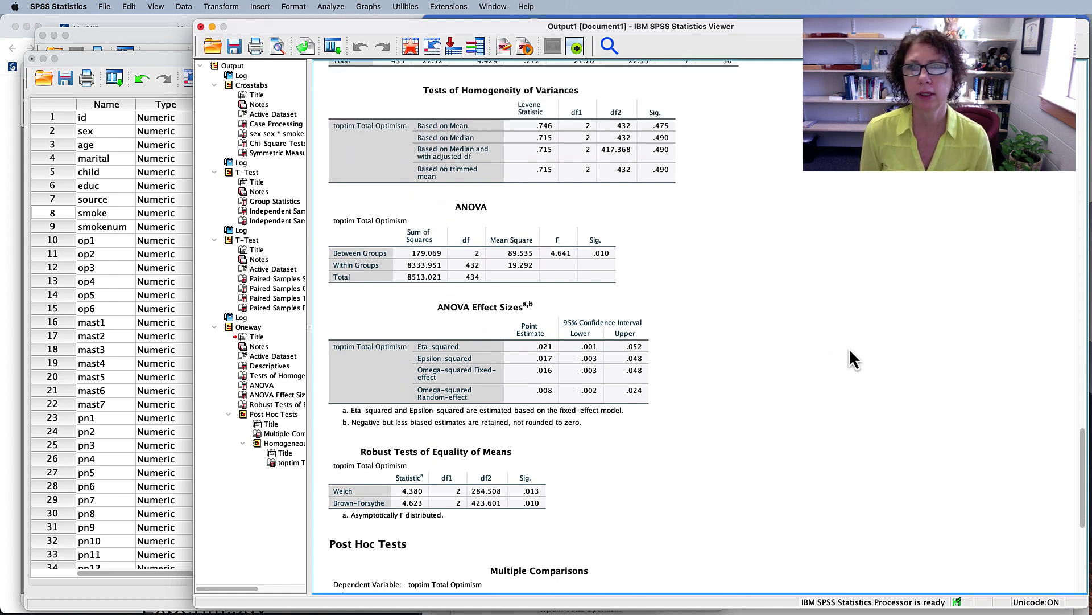
click(593, 146)
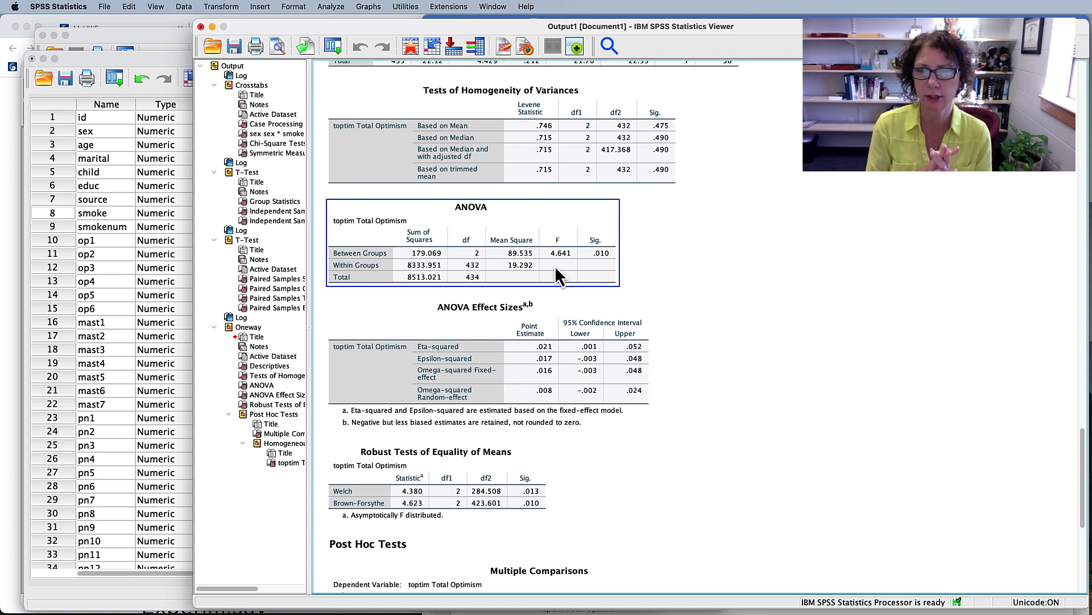
Examine the Tukey HSD Multiple Comparisons table to identify which age groups differ significantly in total optimism.
scroll(761, 295, down, 10)
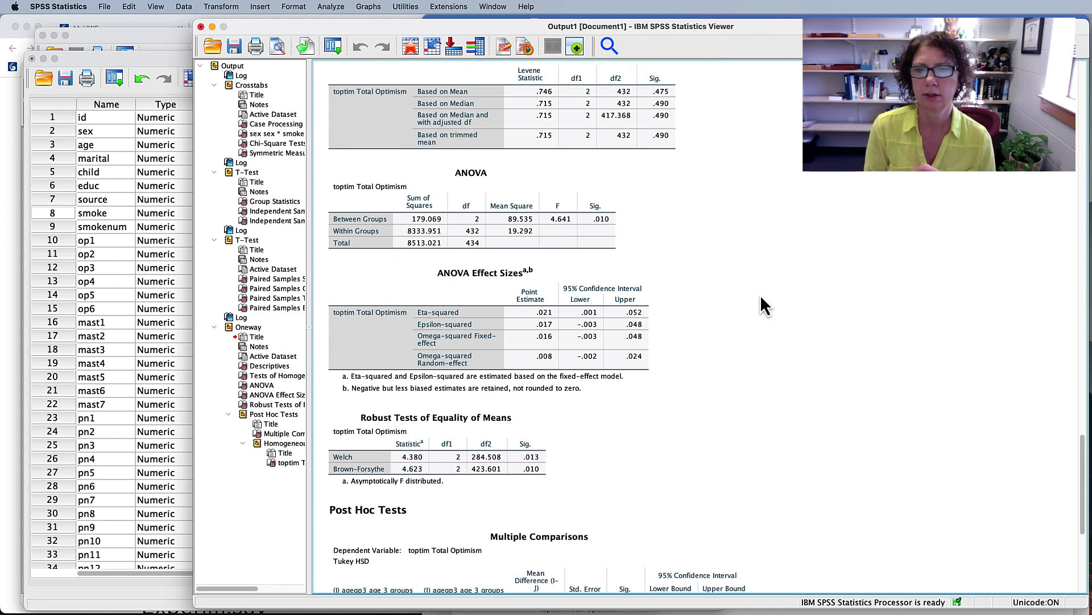
scroll(761, 295, down, 1)
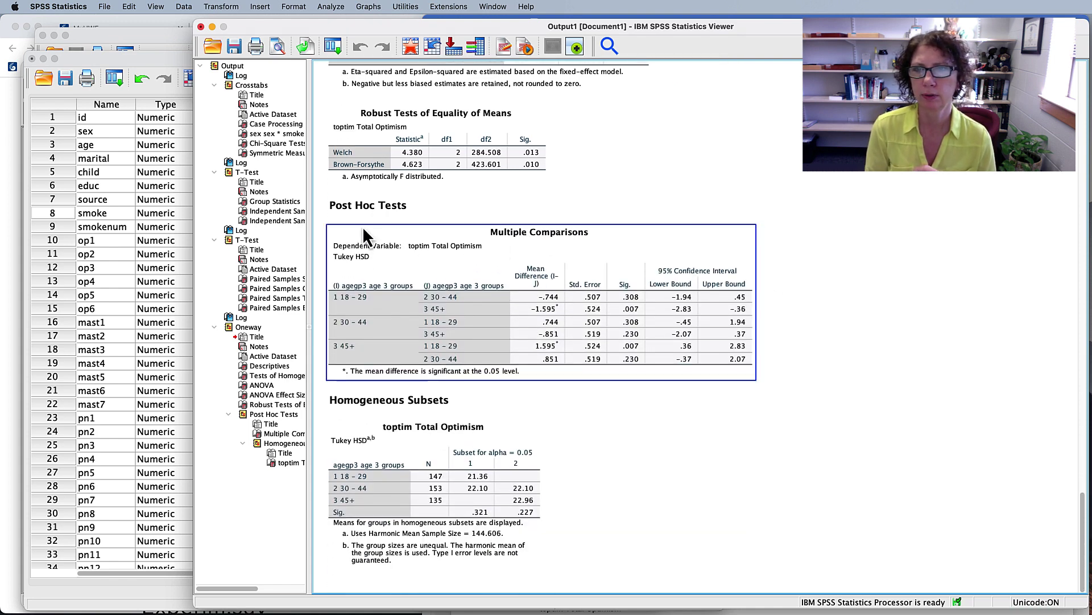
click(510, 240)
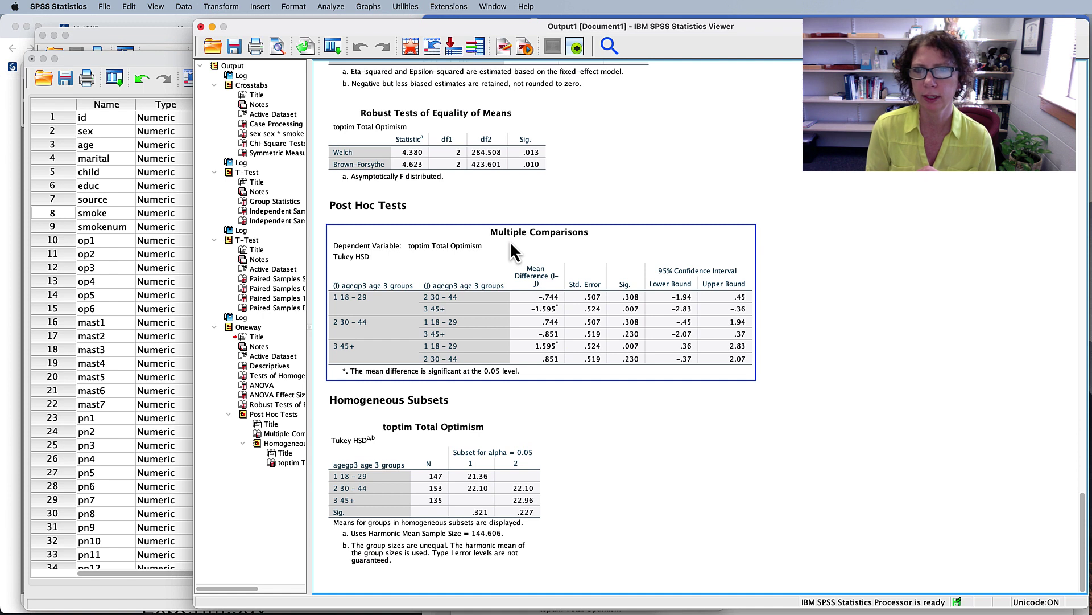
click(834, 392)
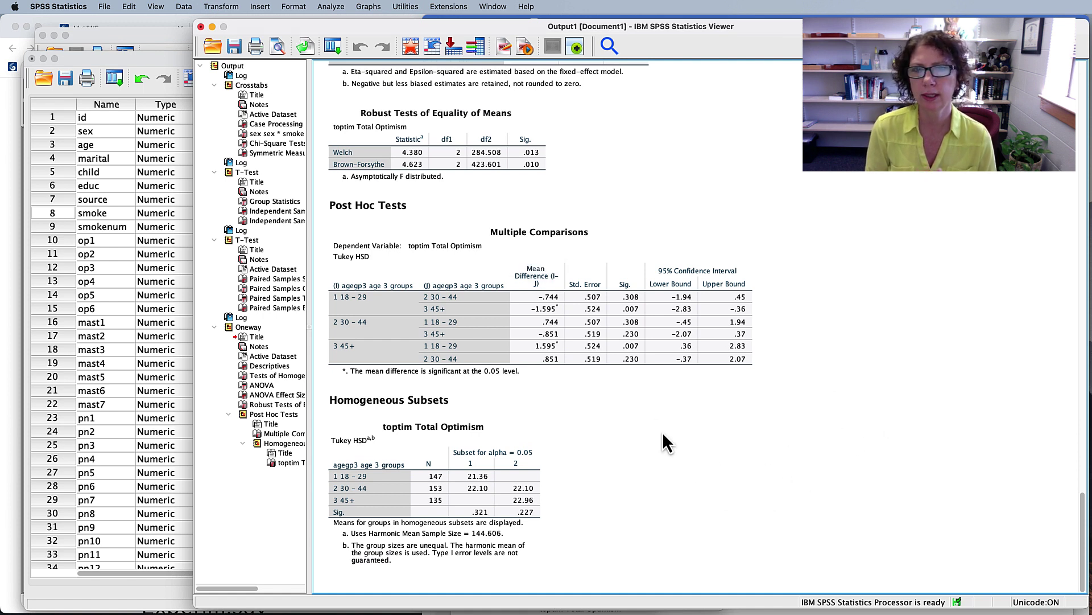
click(631, 267)
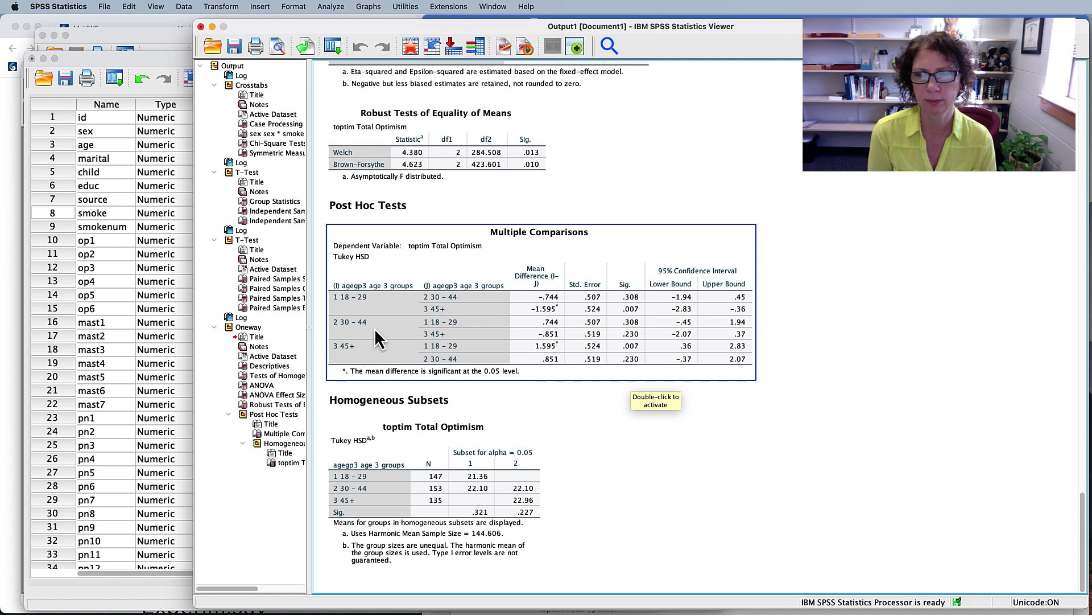
click(822, 329)
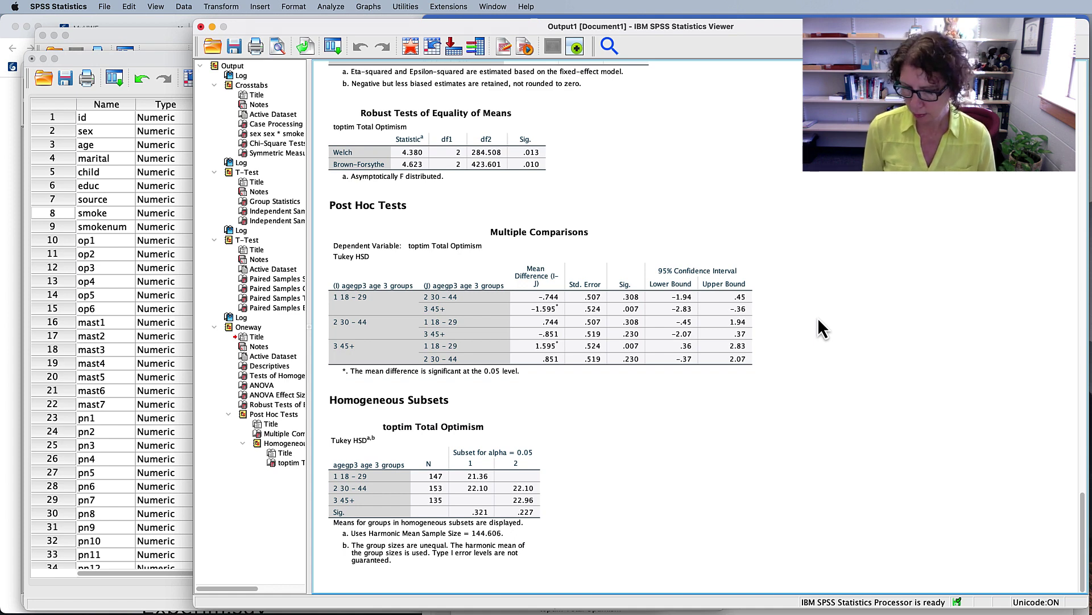
Switch to the Lab 5 sheet in Word and read the sample one-way ANOVA write-up through its F, p and eta-squared statistics.
key(super+Tab)
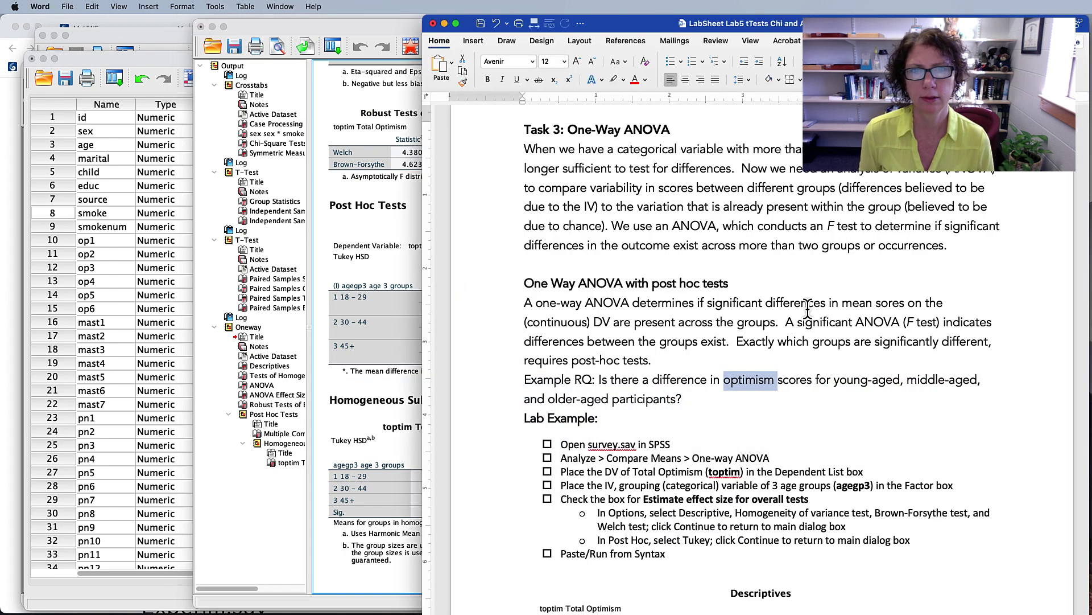
scroll(808, 310, down, 15)
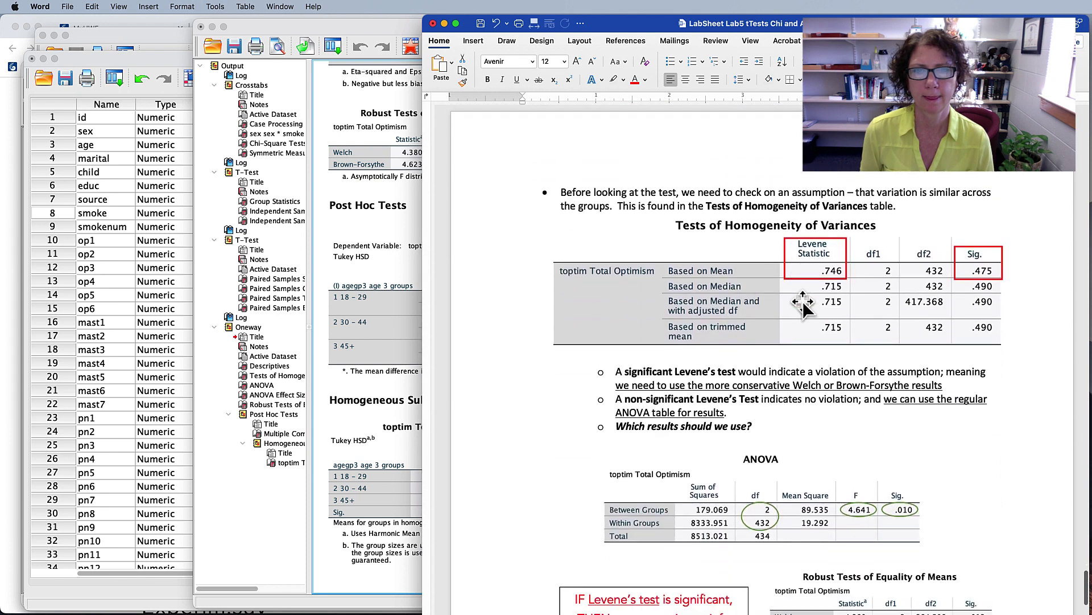
scroll(804, 303, down, 15)
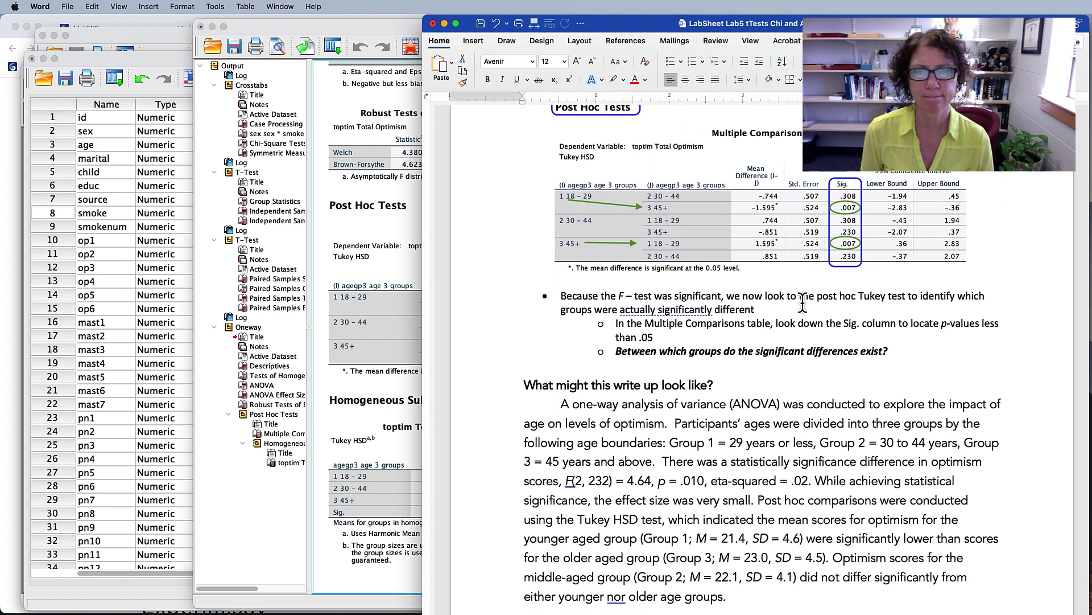
scroll(802, 303, down, 5)
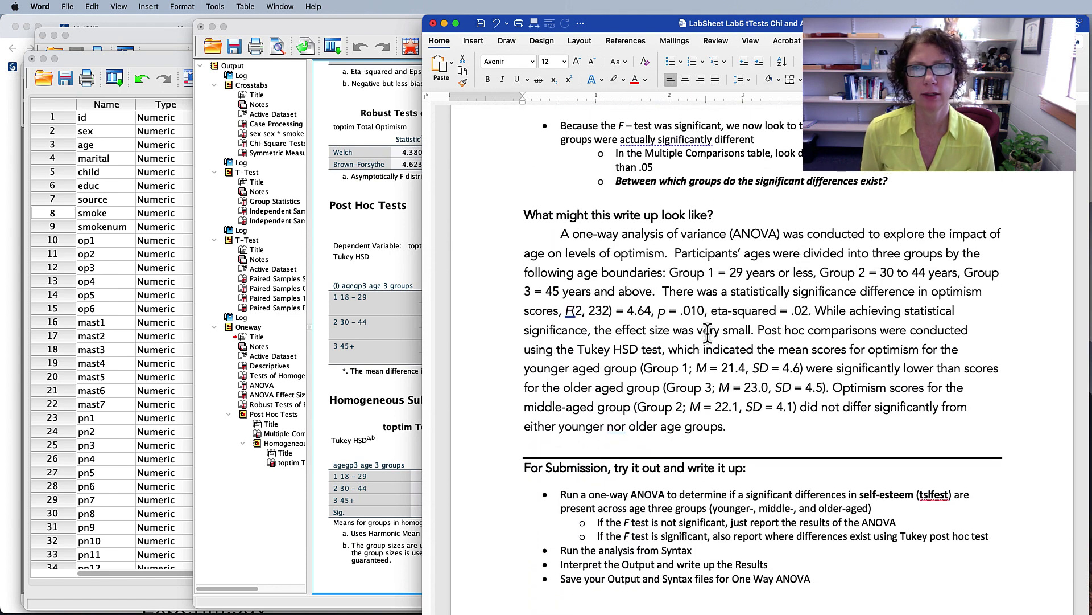
drag(561, 234, 840, 239)
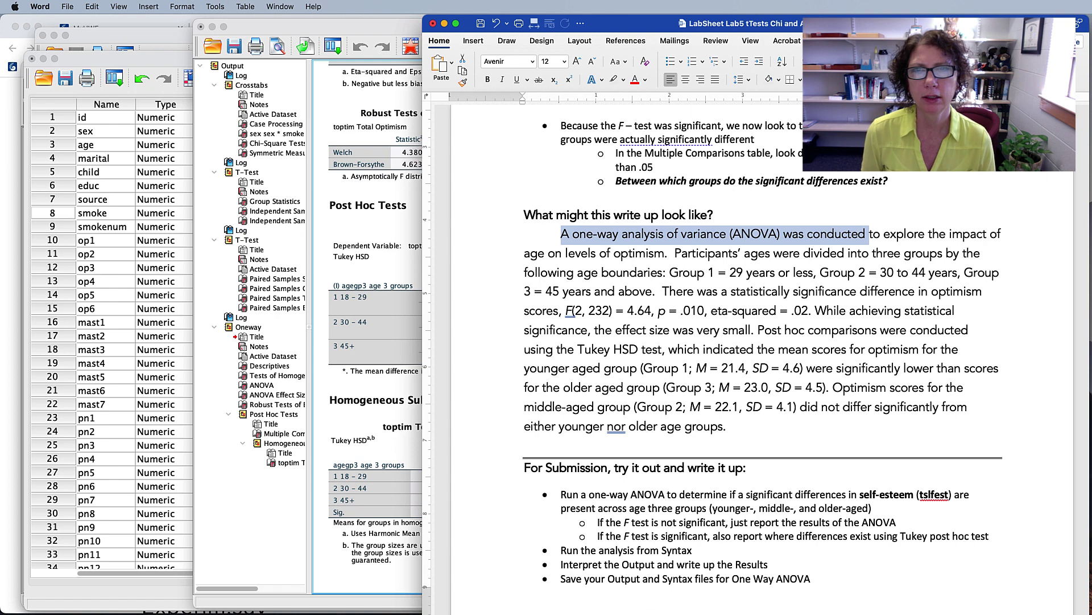
drag(524, 254, 632, 257)
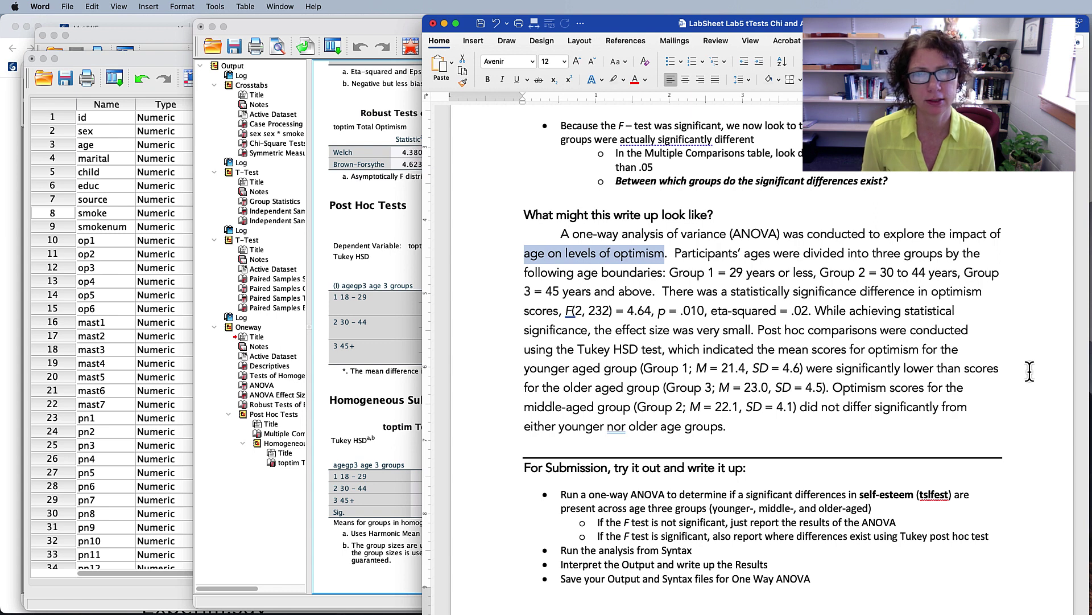
drag(676, 254, 959, 291)
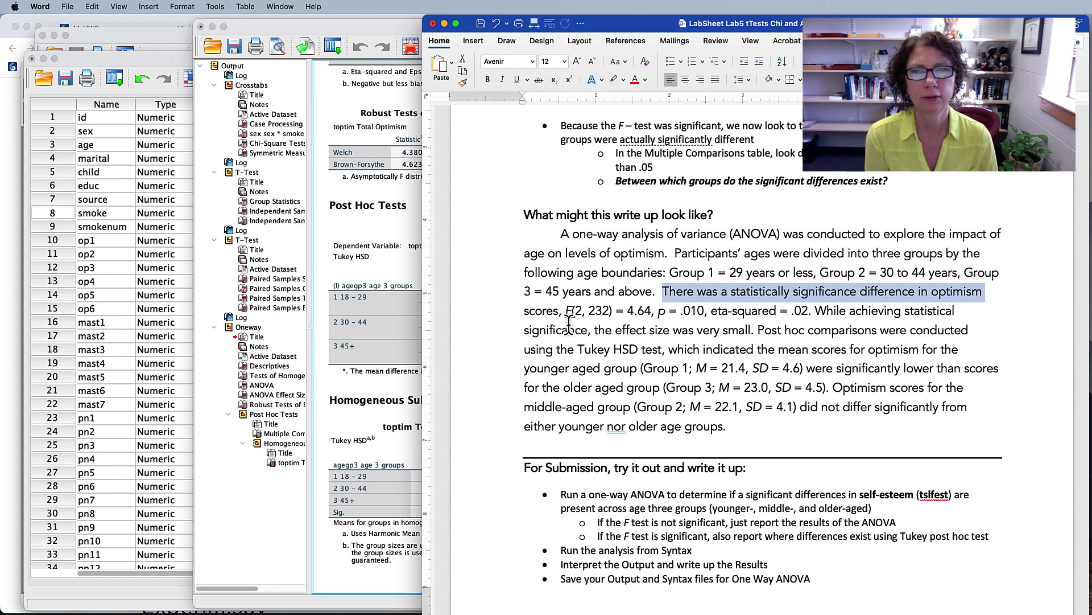
drag(569, 312, 808, 312)
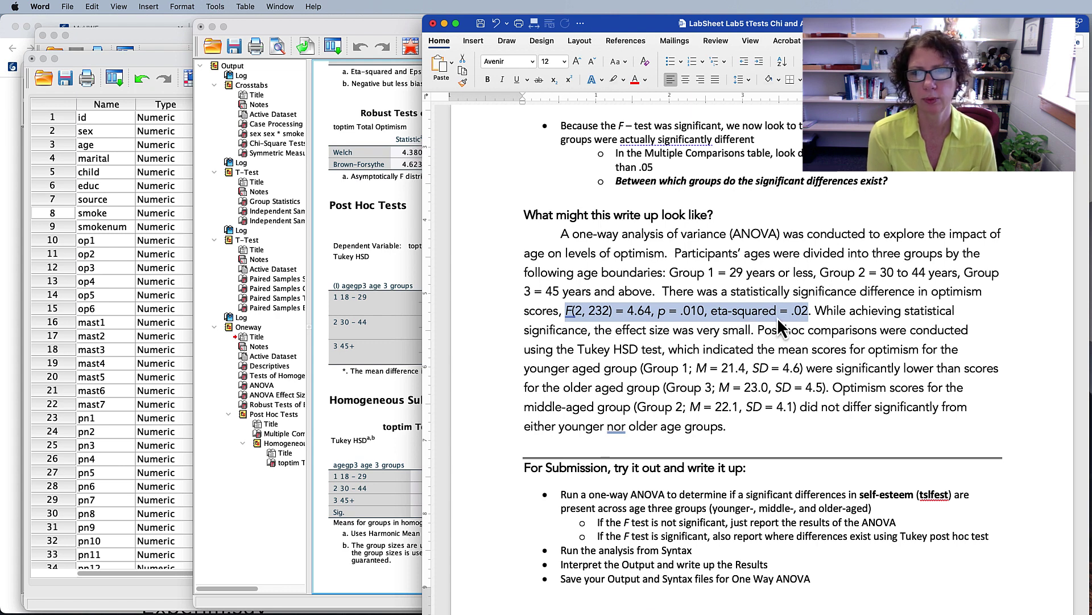
Switch to the SPSS output and check the write-up's statistics against the ANOVA and ANOVA Effect Sizes tables.
click(330, 400)
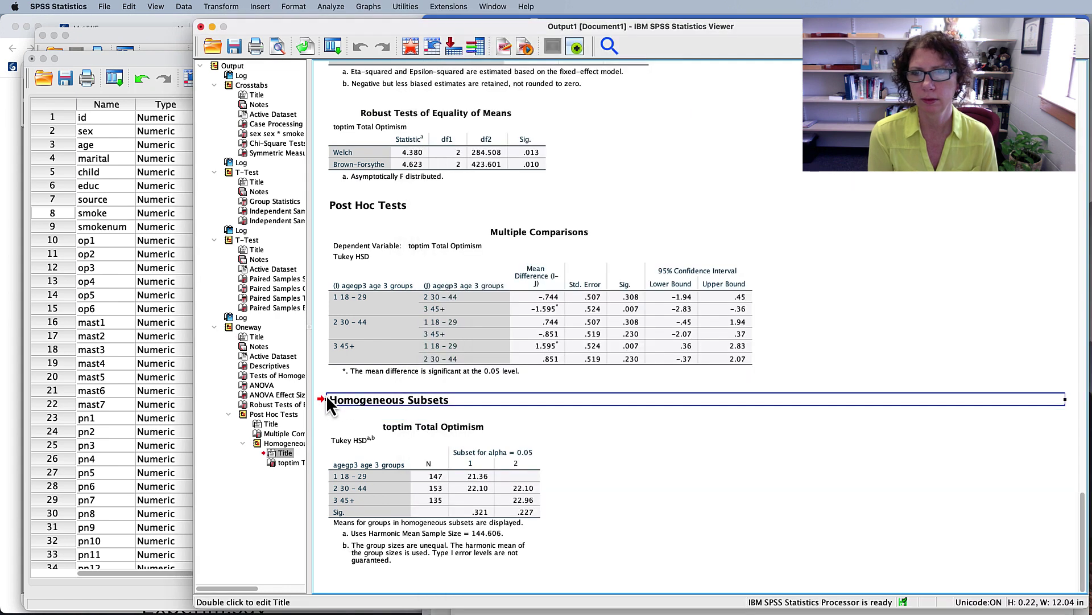
scroll(444, 206, up, 5)
scroll(444, 206, up, 1)
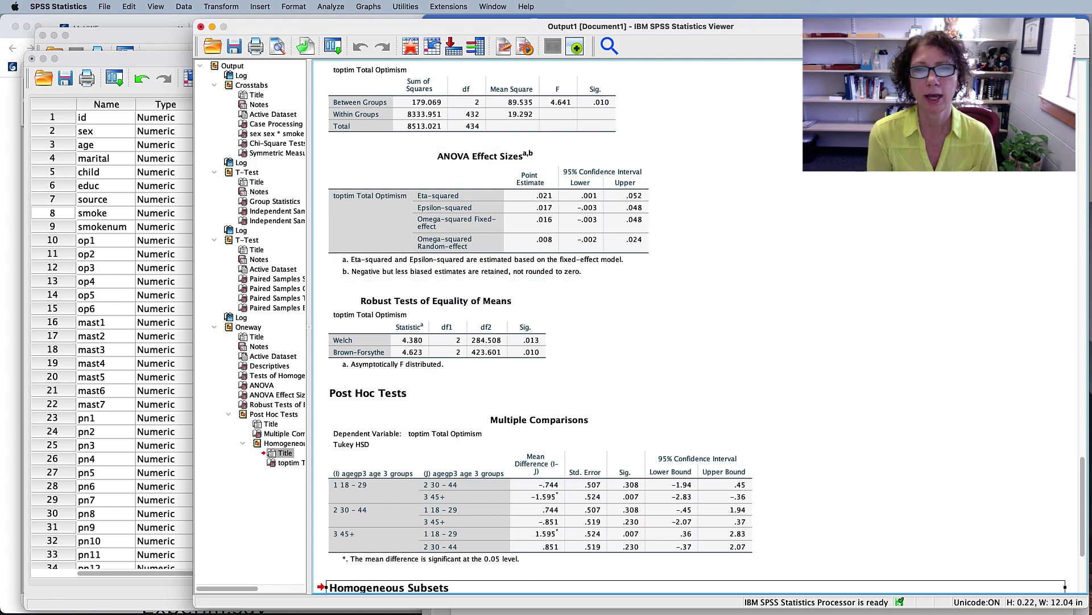
Return to the Word lab sheet and look up the eta-squared cutoffs in Cohen's (1988) effect size guidelines.
click(535, 612)
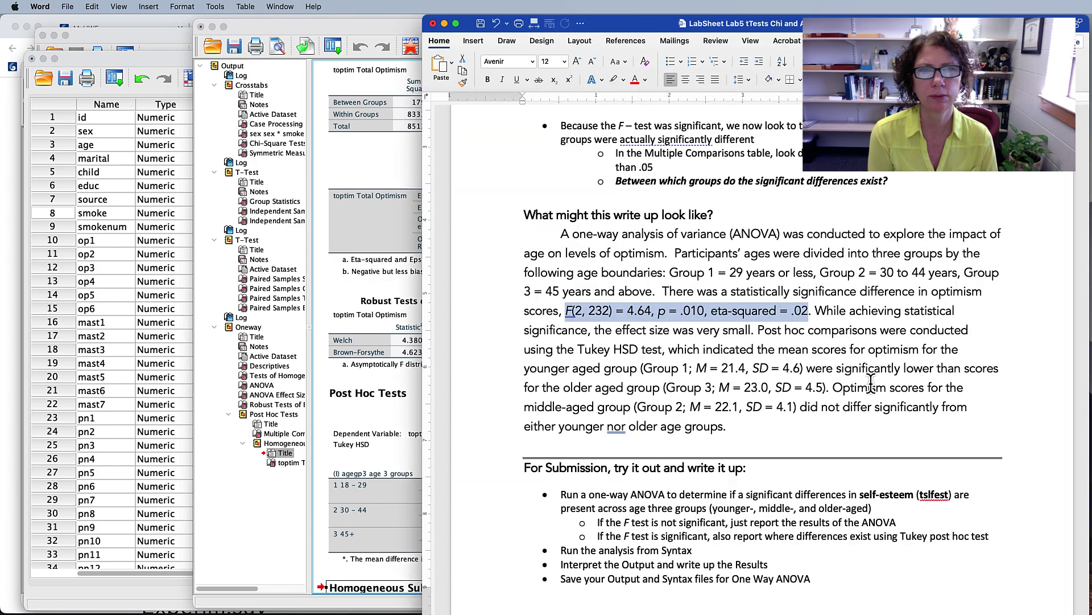
scroll(871, 381, up, 20)
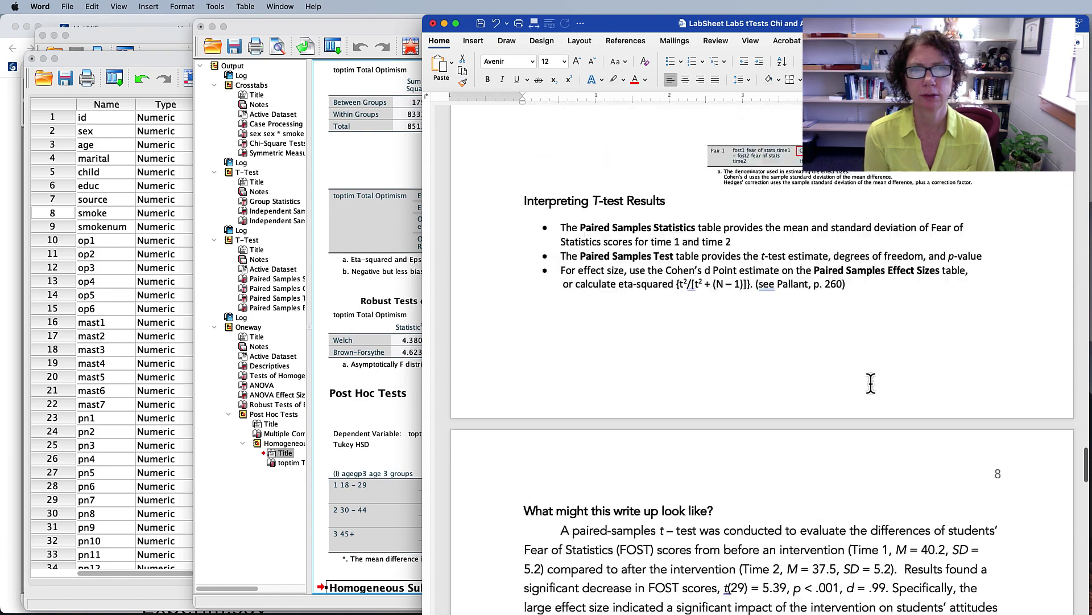
scroll(871, 382, up, 20)
scroll(871, 382, down, 2)
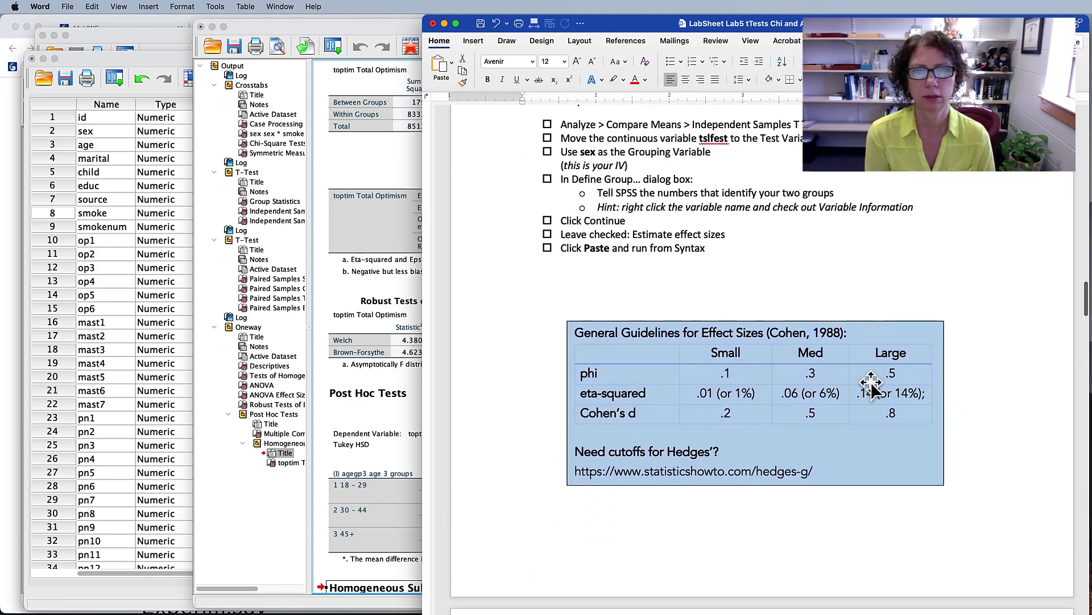
scroll(871, 383, up, 2)
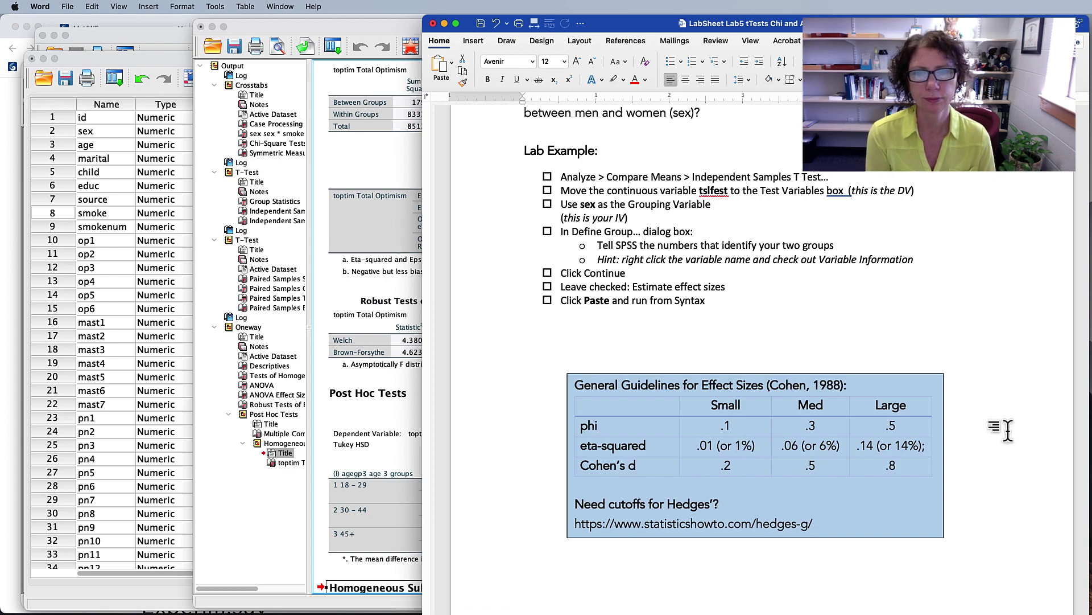
Read the rest of the ANOVA write-up, from the effect size statement through the Tukey HSD comparisons to the middle-aged group's result.
scroll(1008, 431, down, 20)
scroll(1009, 431, down, 20)
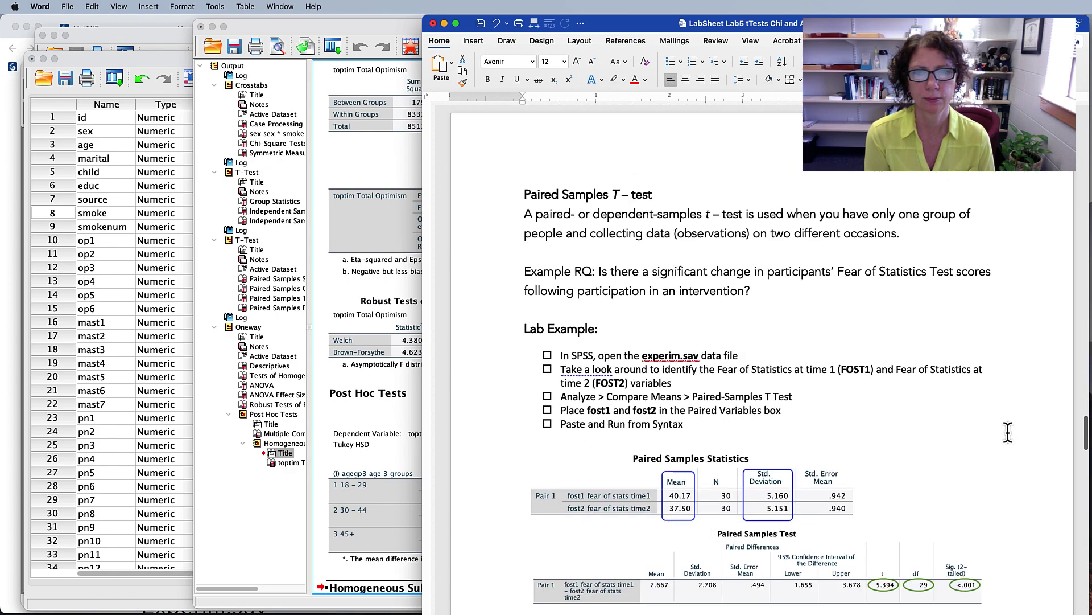
scroll(1008, 431, down, 15)
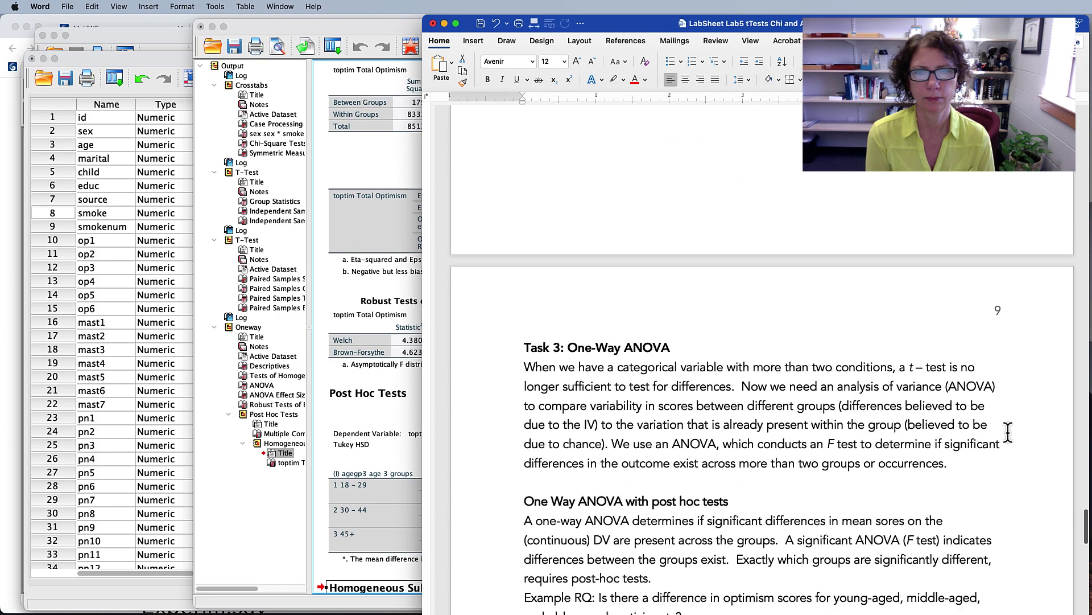
scroll(1008, 431, down, 20)
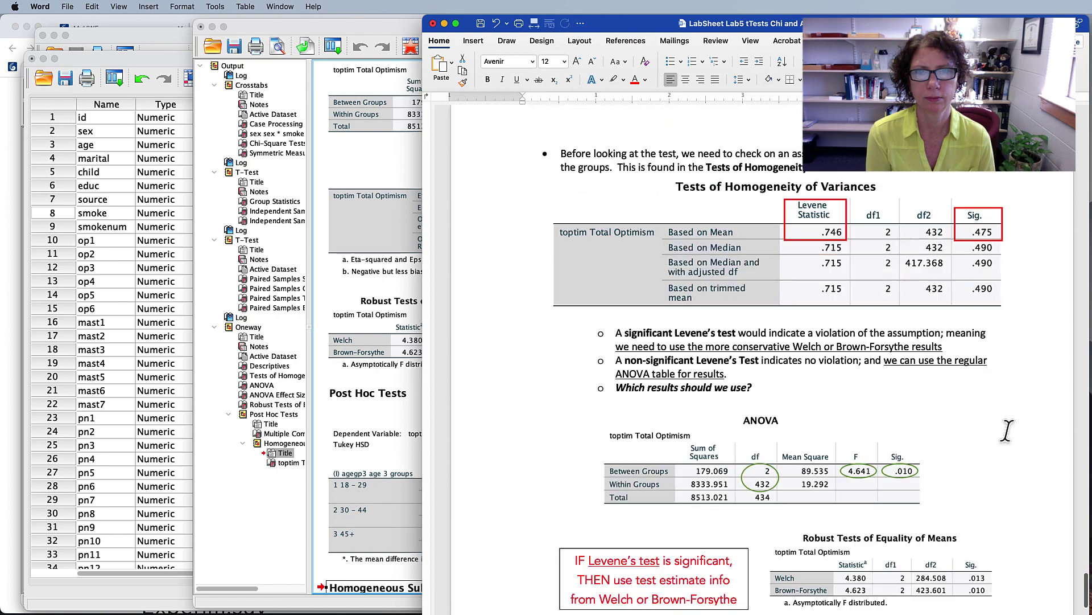
scroll(1008, 431, down, 4)
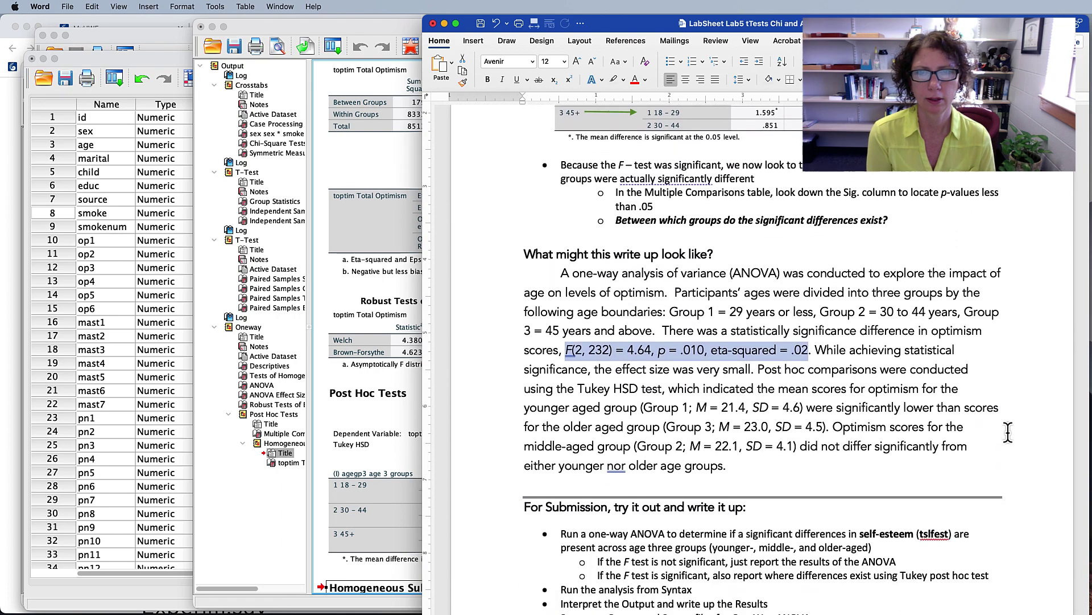
click(869, 406)
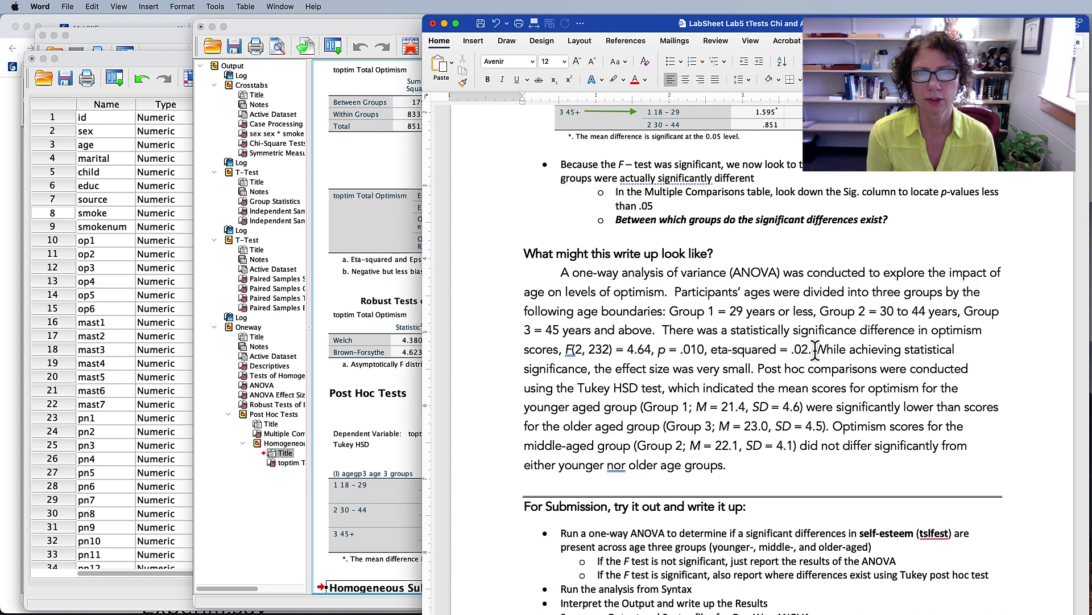
drag(815, 349, 964, 366)
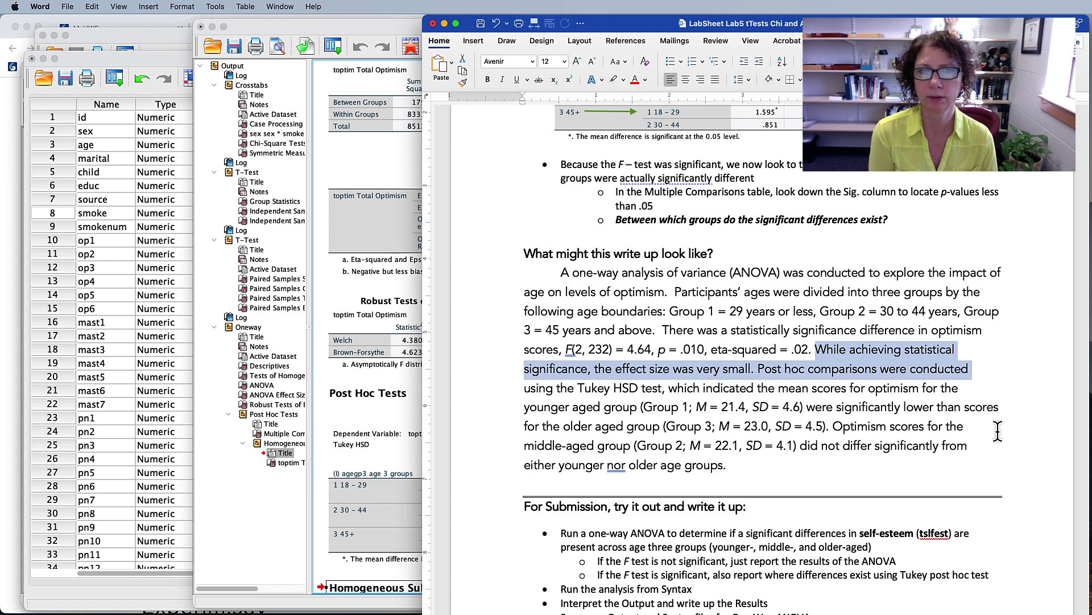
click(790, 377)
drag(758, 368, 638, 391)
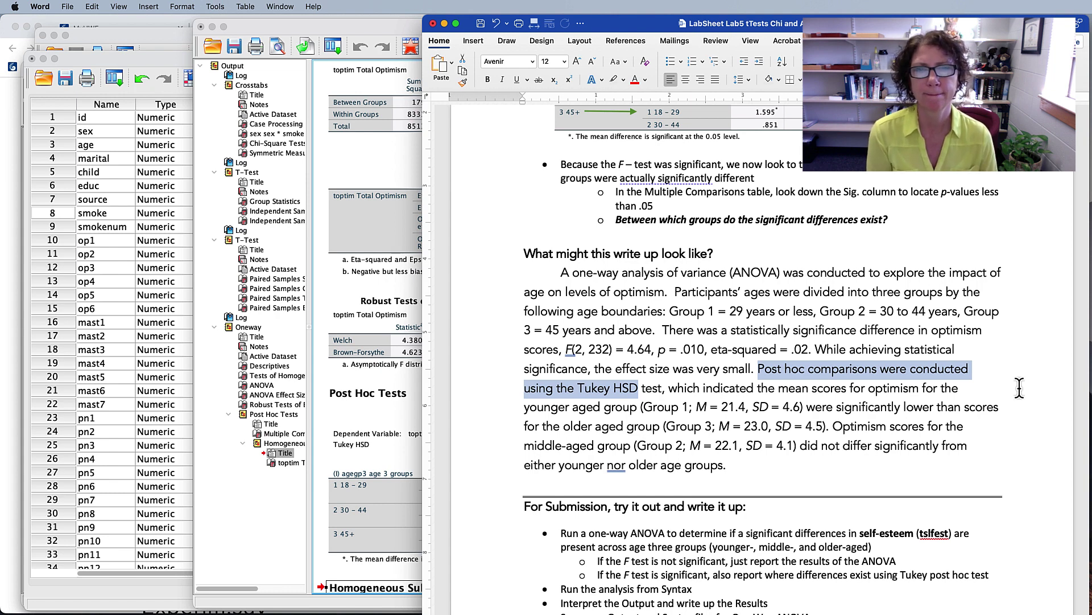
drag(670, 389, 785, 474)
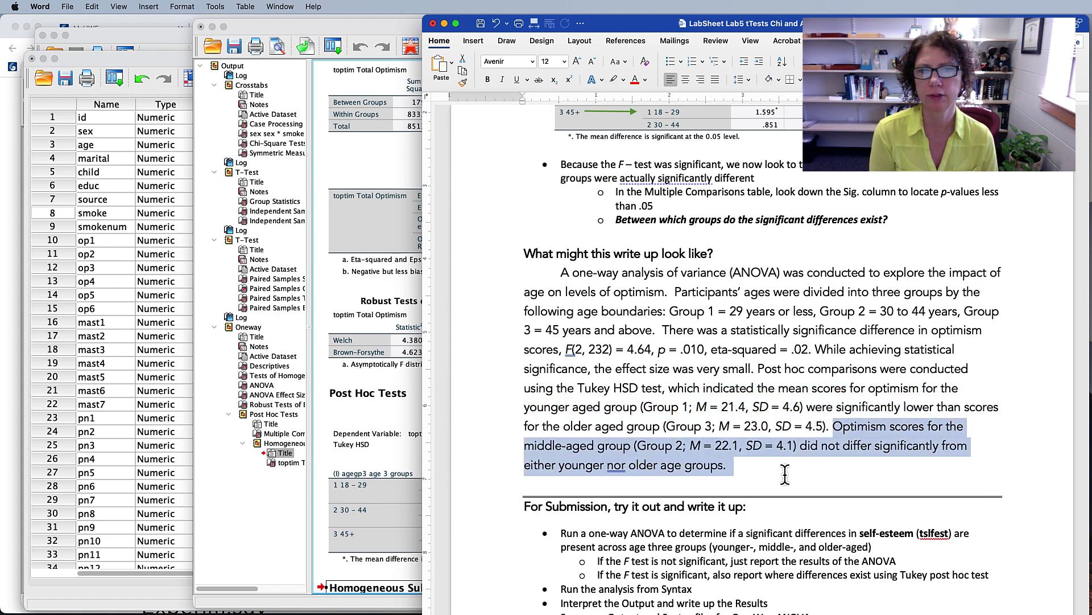
click(1025, 452)
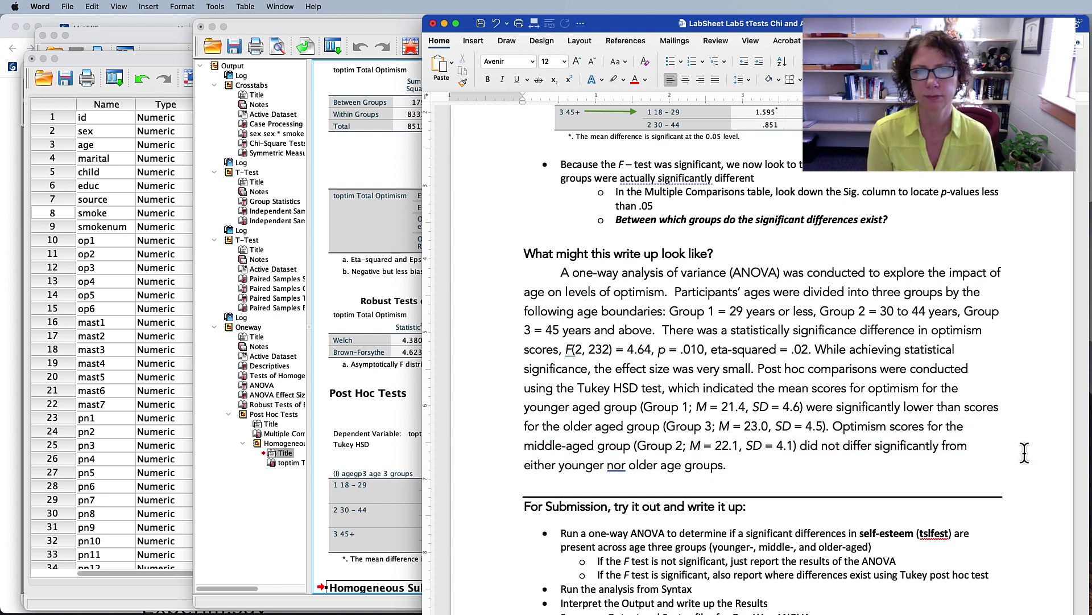
Review the submission instructions for the one-way ANOVA of self-esteem (tslfest) across three age groups, highlighting the whole list.
scroll(1024, 452, down, 2)
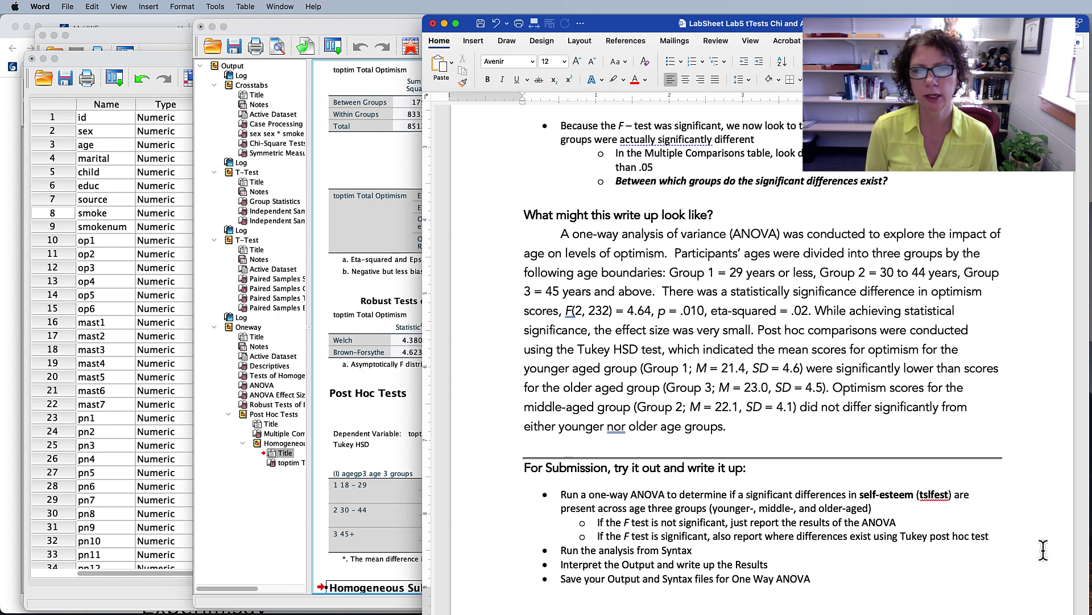
drag(590, 495, 806, 495)
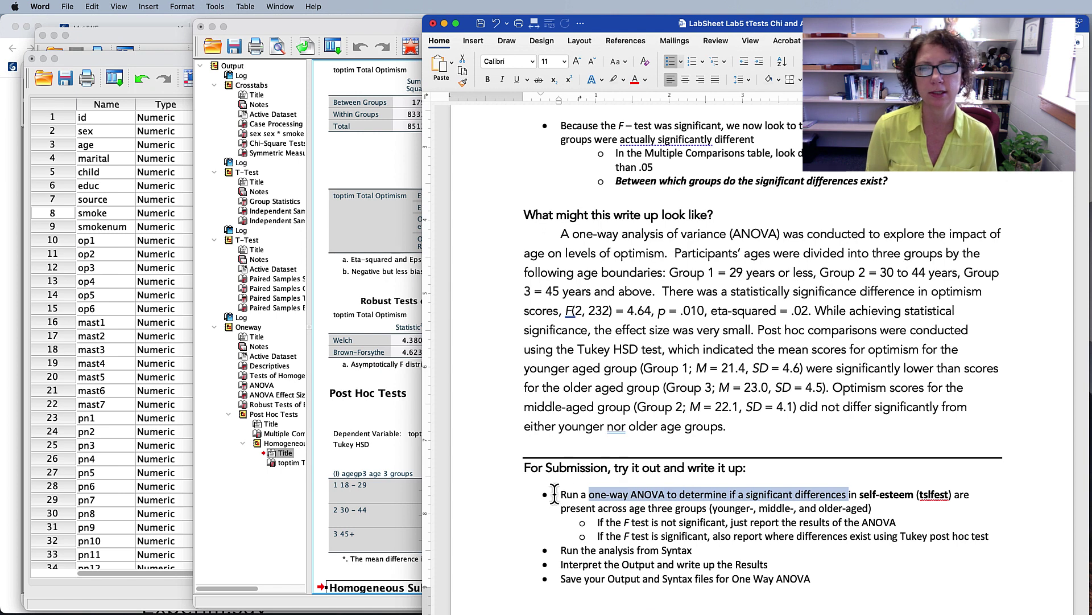
drag(555, 494, 835, 581)
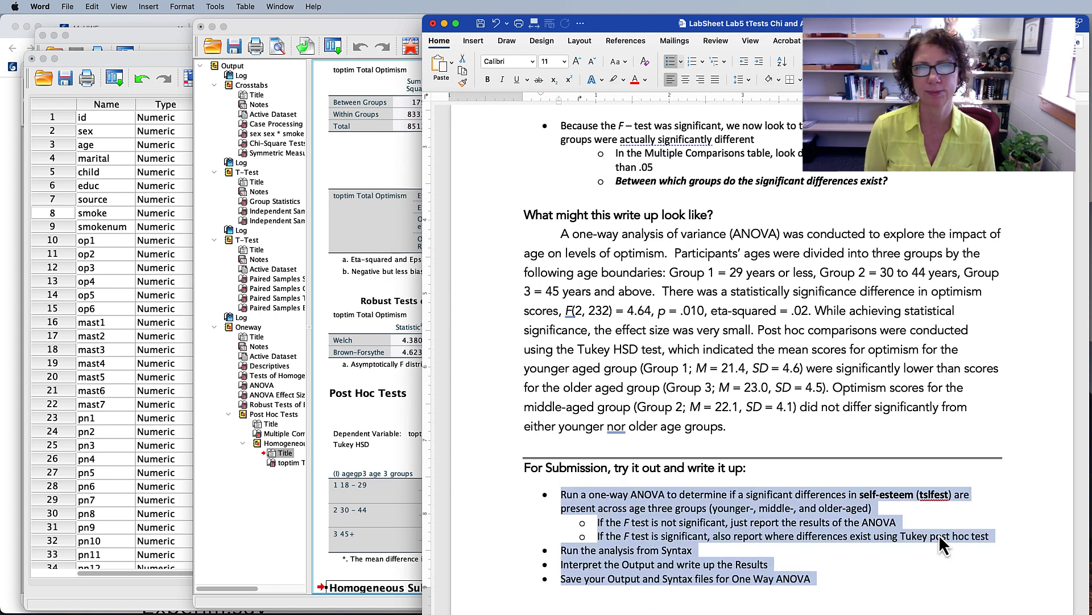